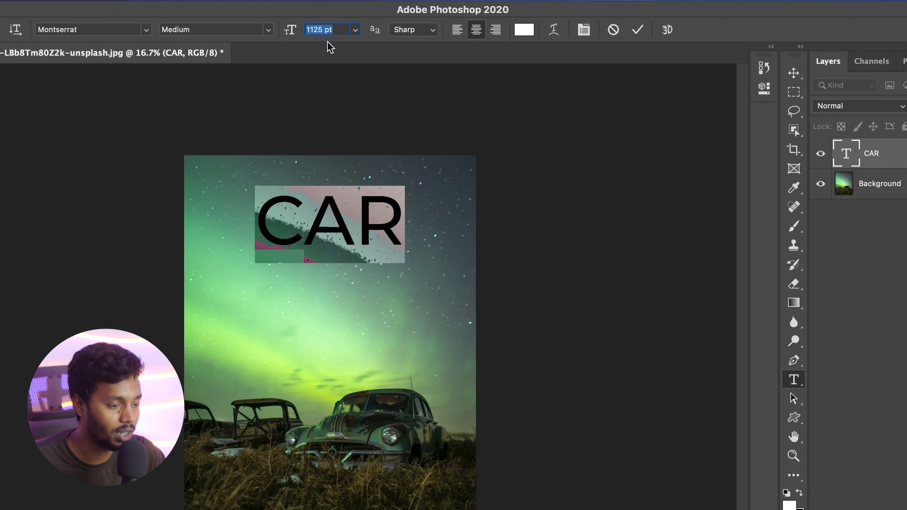
- Enlarge the CAR text to 1295 pt and commit the text edit
key("Return")
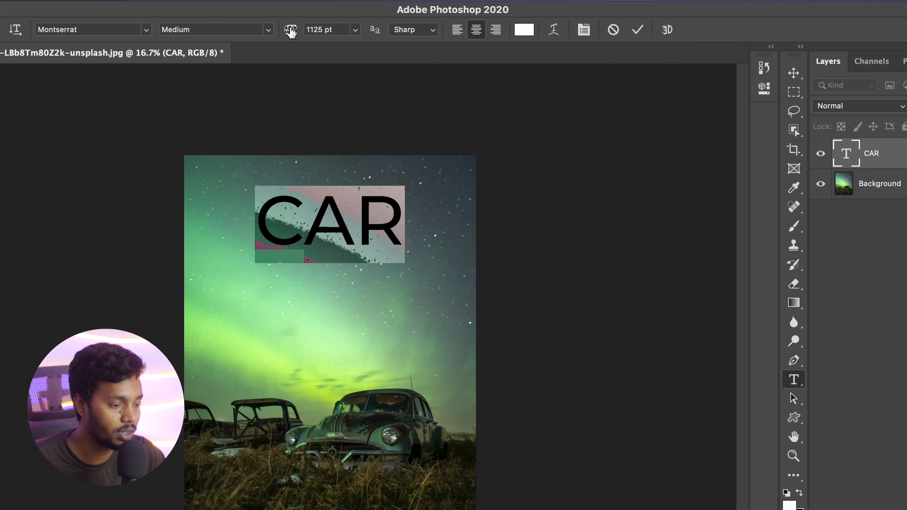
left_click_drag(293, 34, 804, 28)
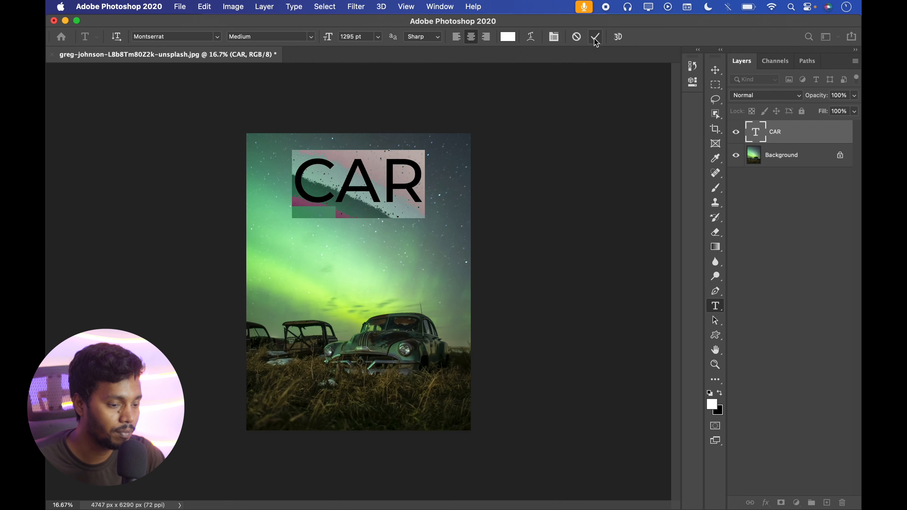
left_click(595, 37)
- Select the CAR and Background layers together and align them on their horizontal and vertical centres
key("v")
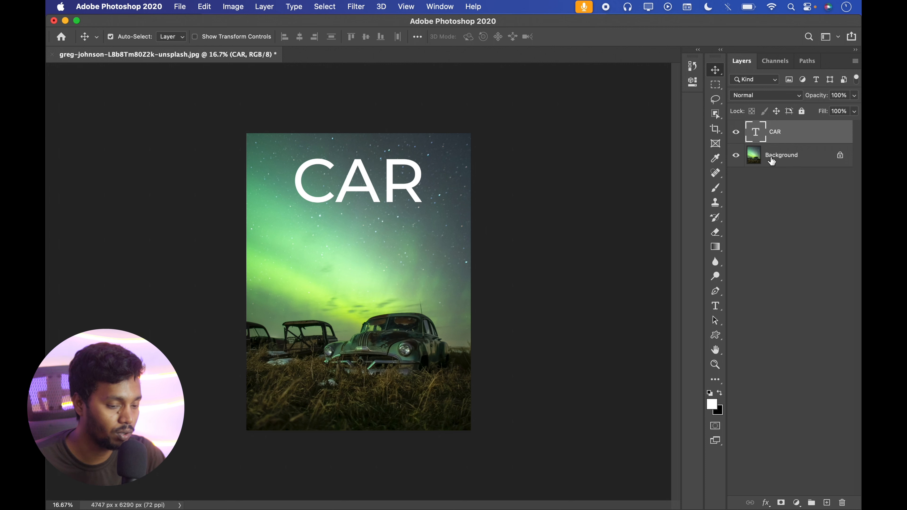
left_click(782, 157, "shift")
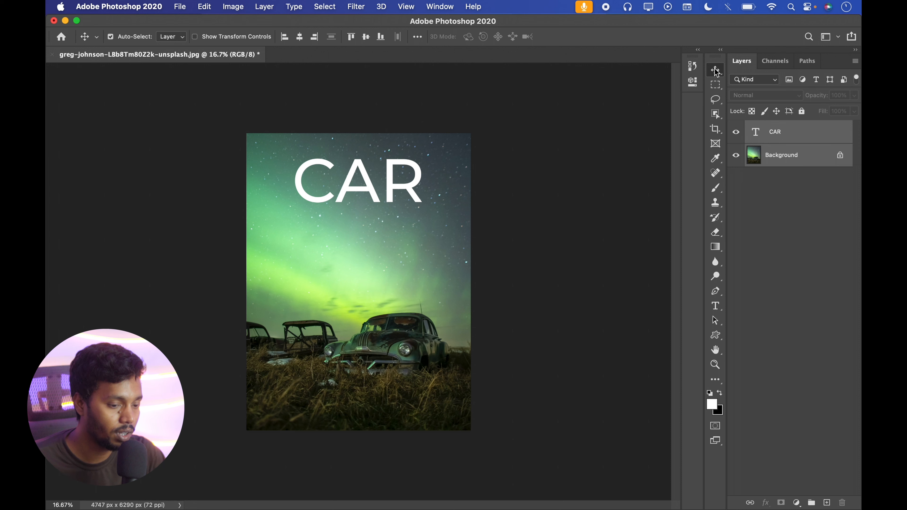
left_click(716, 86)
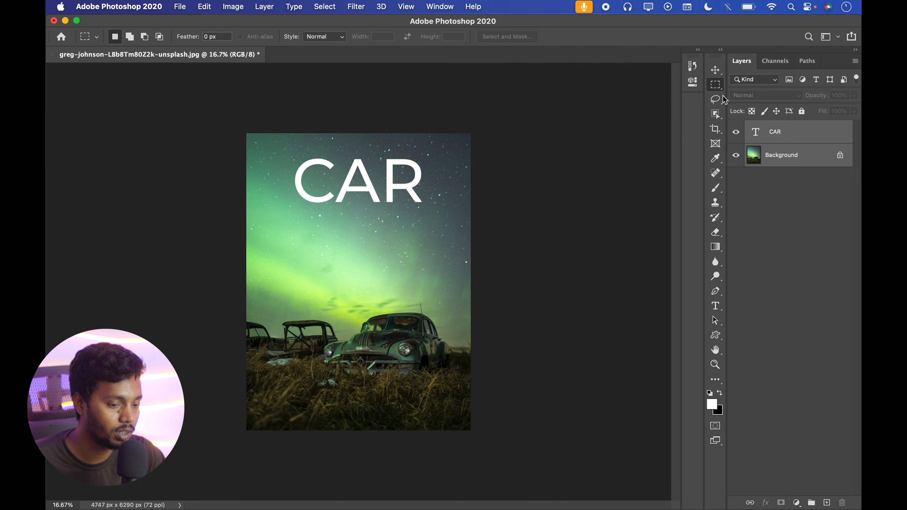
left_click(715, 73)
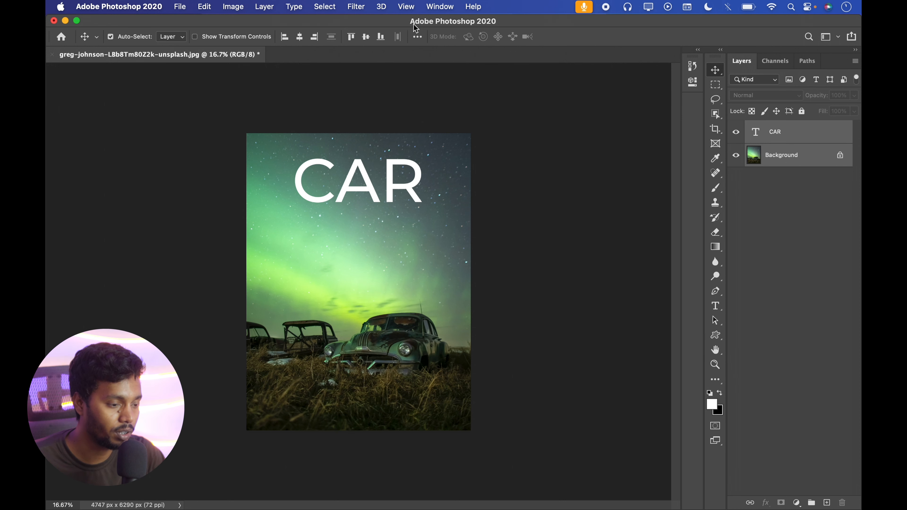
left_click(300, 38)
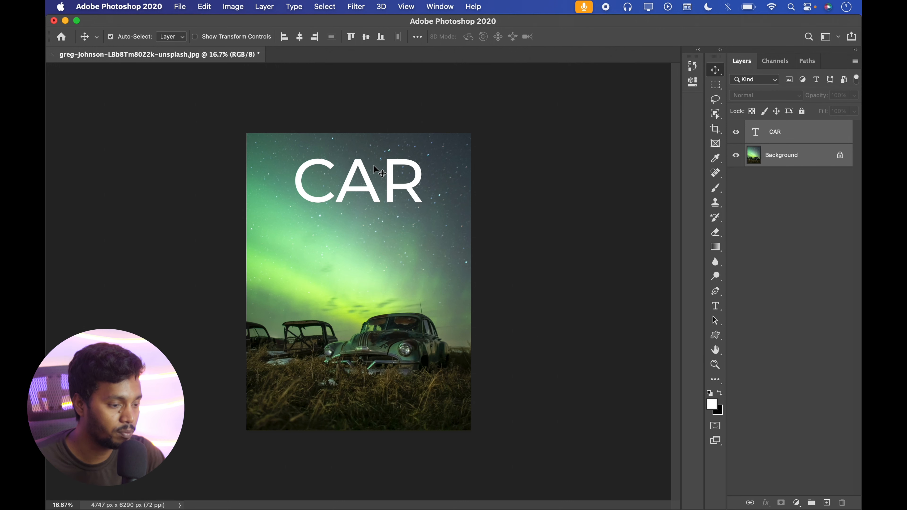
left_click(285, 37)
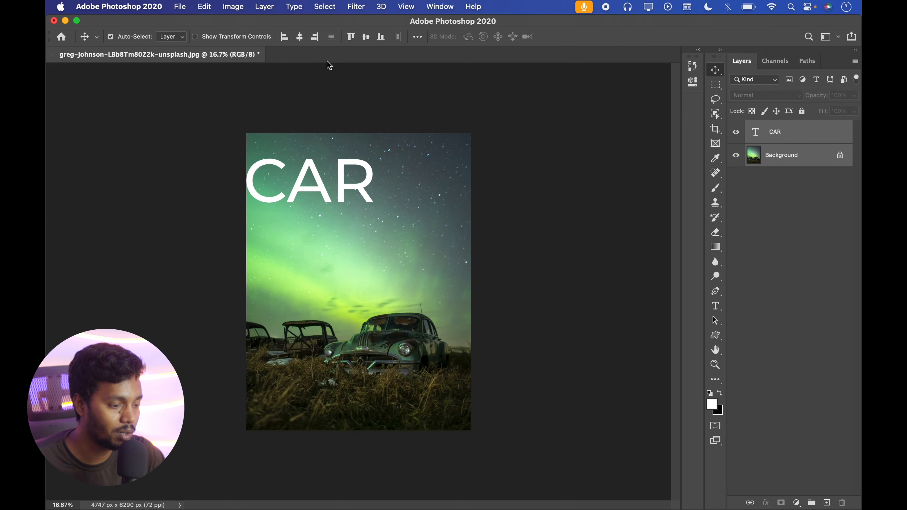
left_click(314, 37)
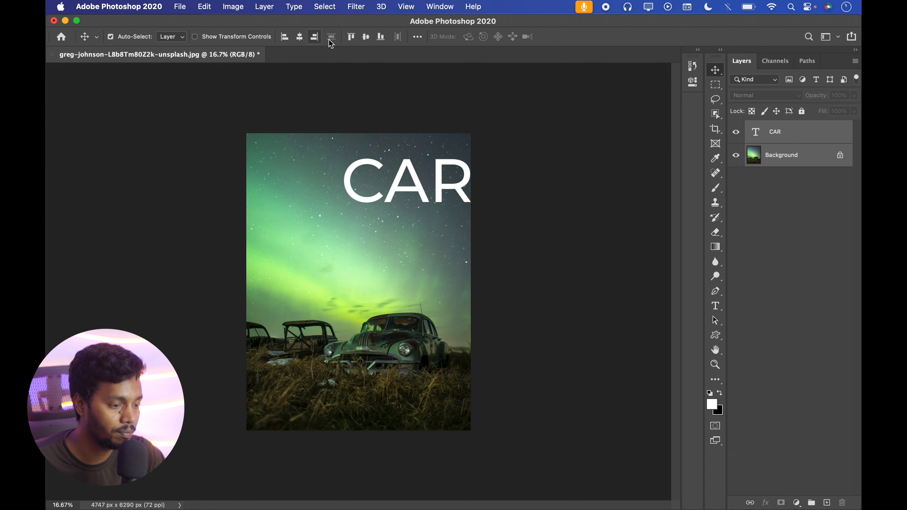
left_click(365, 37)
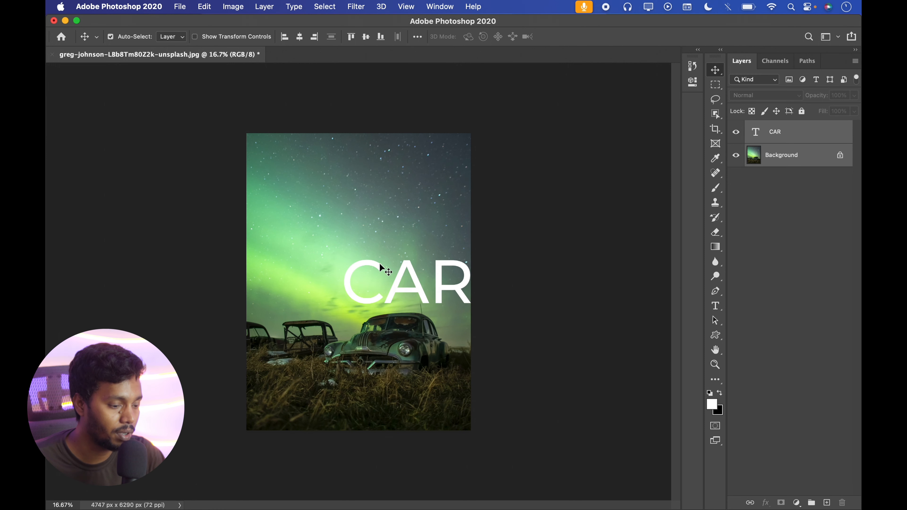
left_click(300, 37)
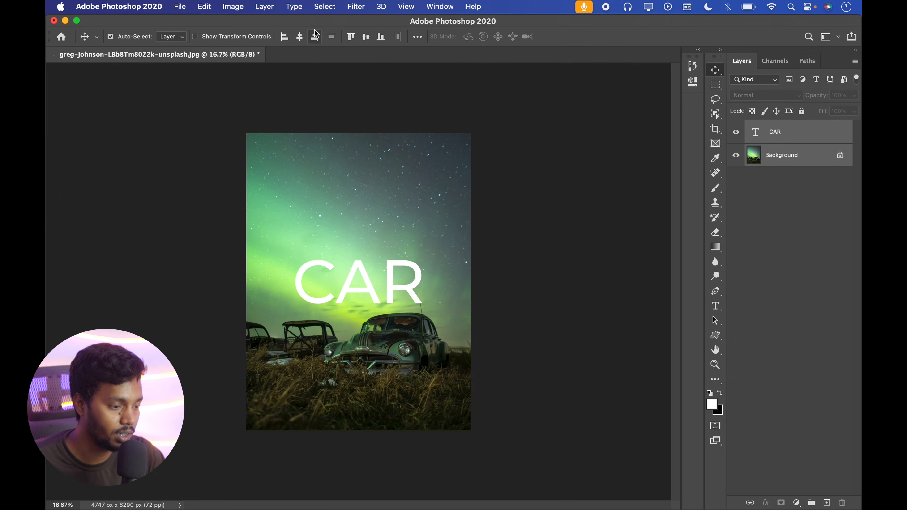
- Move the CAR text straight up into the sky near the image's upper edge using Free Transform
left_click(778, 141)
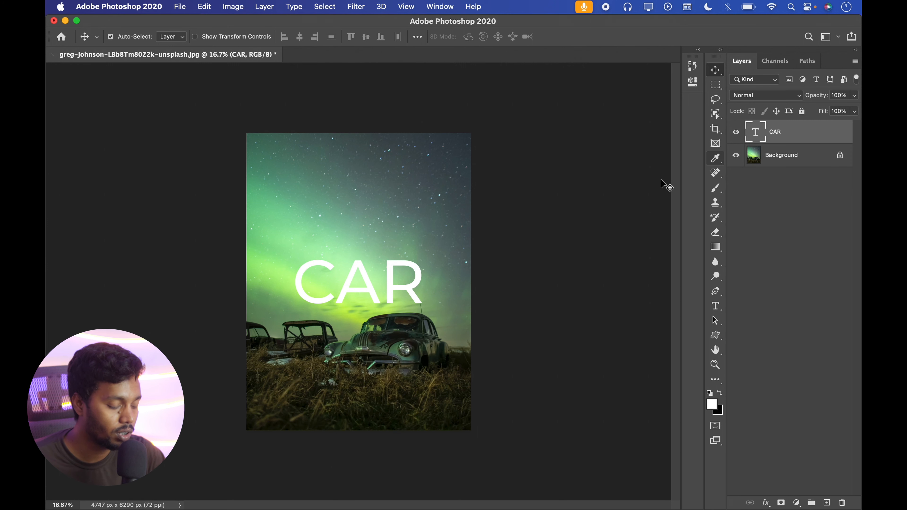
key("super+t")
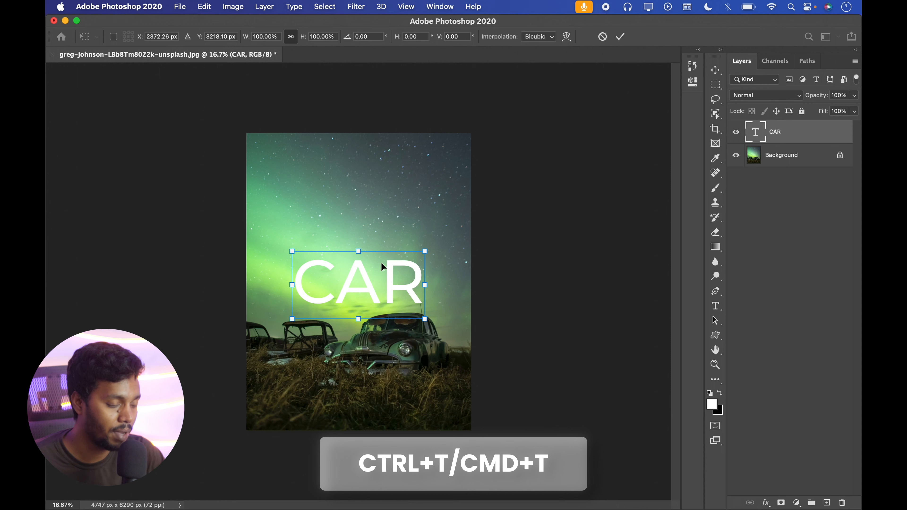
left_click_drag(381, 289, 381, 175)
left_click(621, 36)
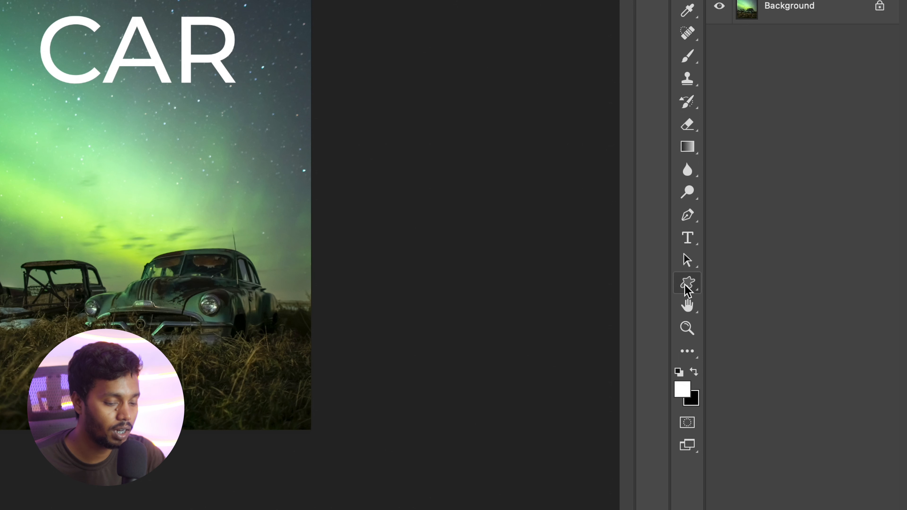
- Activate the Custom Shape tool and display the Shapes library, enlarged to show more presets
left_click(685, 285)
left_click(741, 281)
left_click(698, 282)
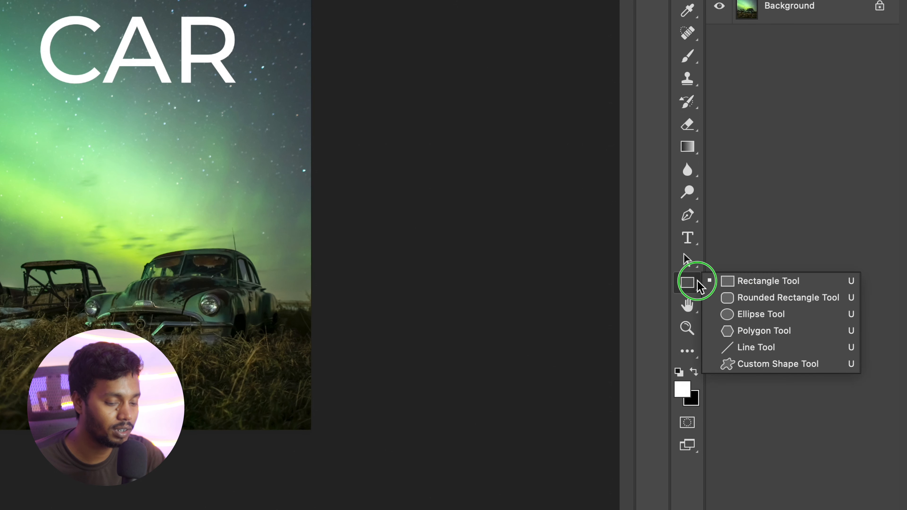
left_click(751, 364)
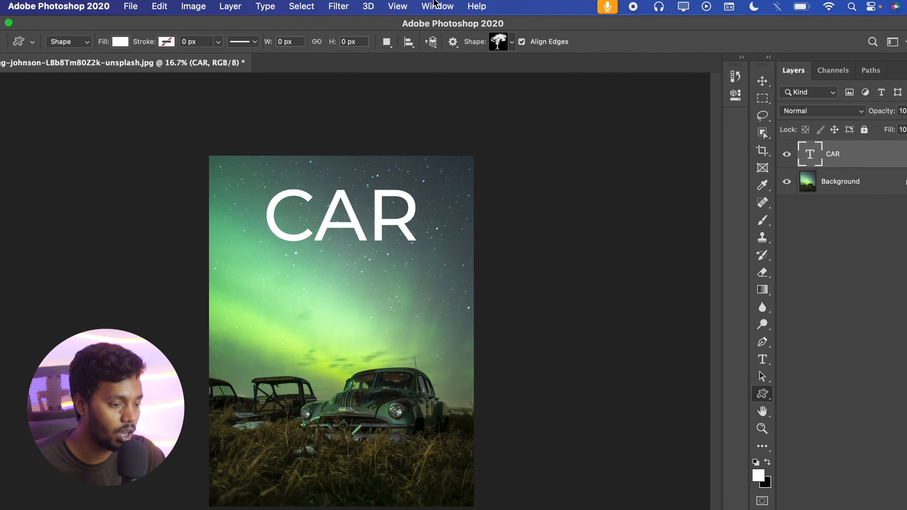
left_click(435, 5)
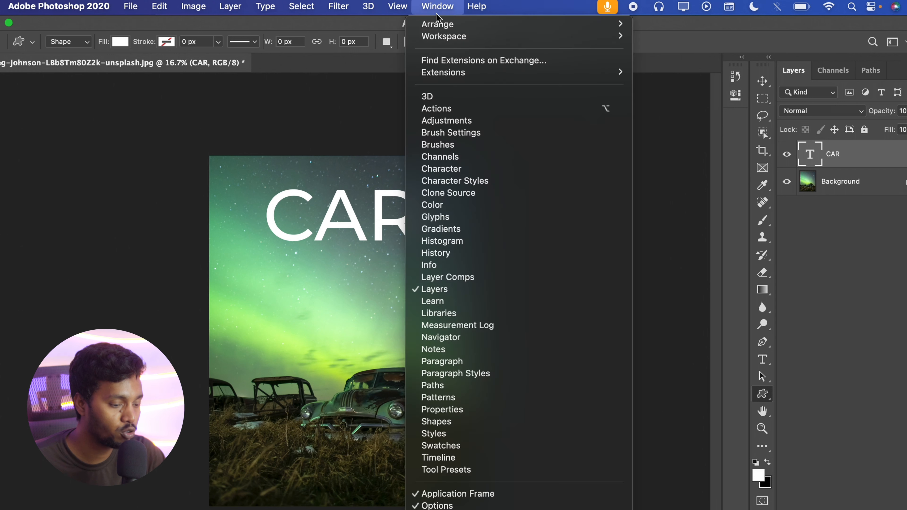
left_click(434, 423)
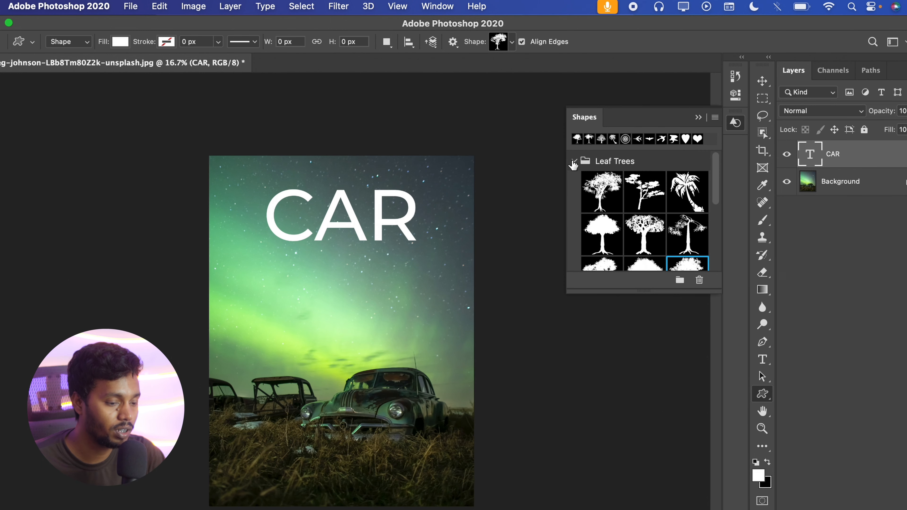
left_click_drag(563, 299, 528, 382)
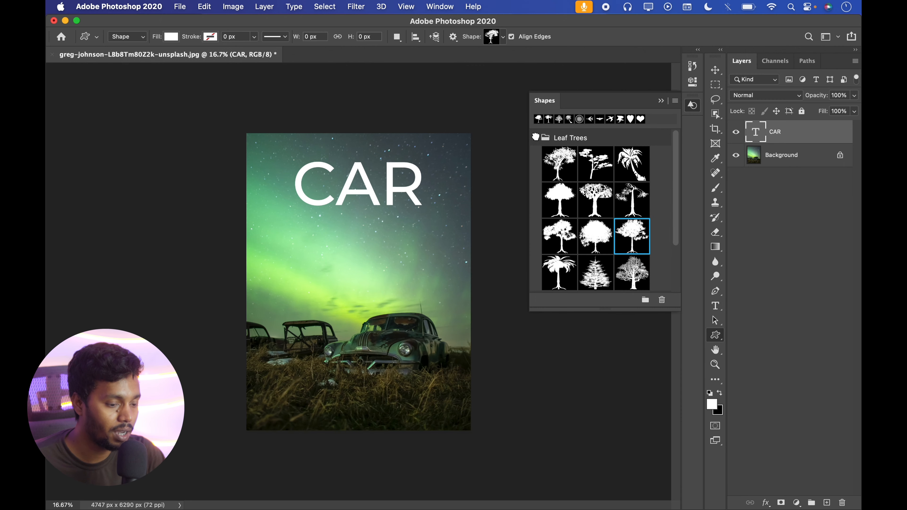
- Add the elm tree shape from the Leaf Trees set, enlarged along the image's left edge and layered behind the CAR text
left_click(551, 163)
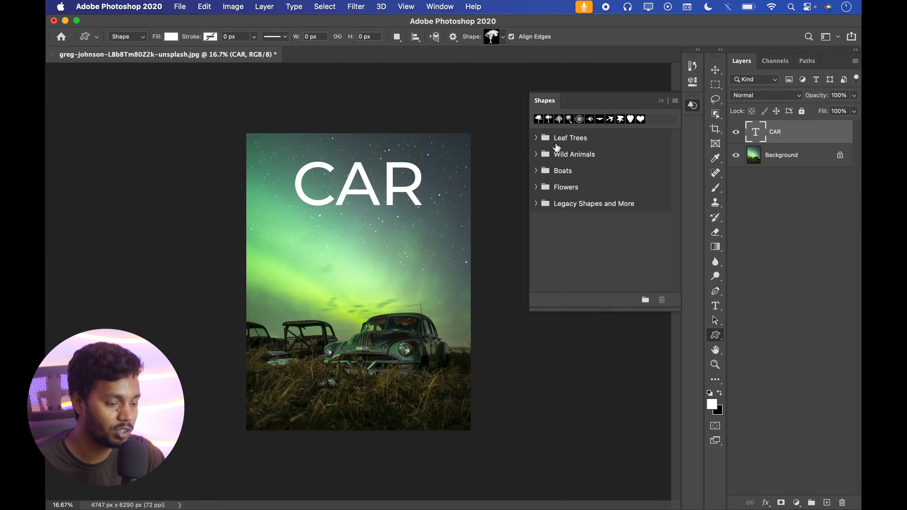
left_click(542, 143)
left_click(631, 238)
left_click_drag(635, 238, 463, 31)
left_click_drag(392, 143, 253, 256)
left_click_drag(326, 355, 382, 438)
left_click_drag(382, 125, 384, 118)
left_click_drag(312, 180, 298, 197)
left_click_drag(289, 231, 290, 228)
left_click(574, 37)
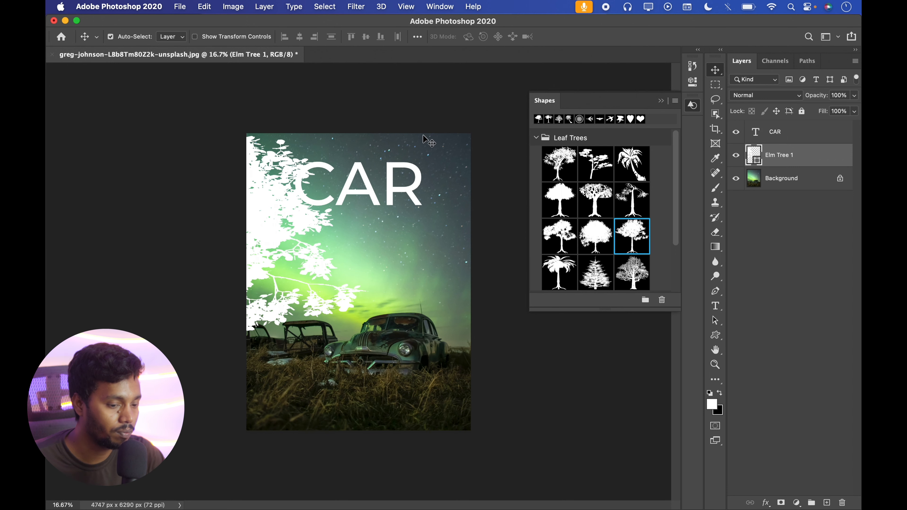
- Set the tree shape's fill colour to black, 000000, and collapse the shape library
double_click(756, 160)
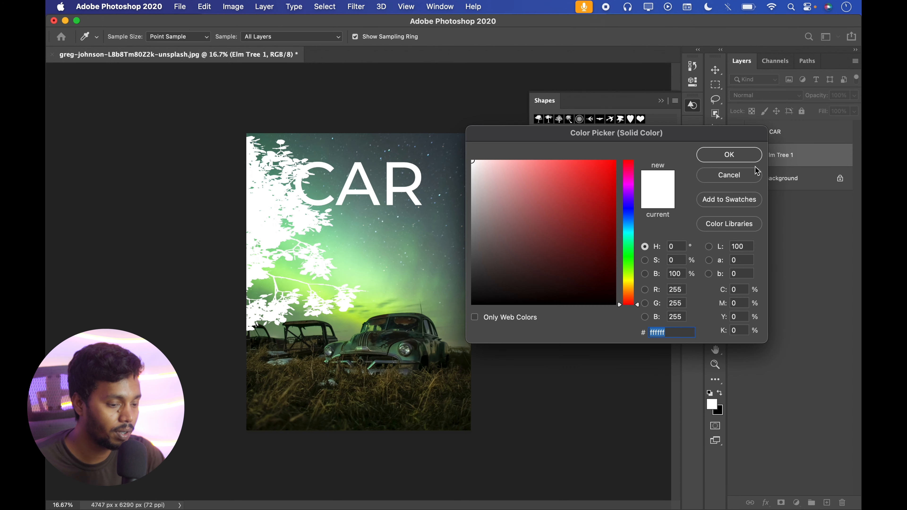
type("000000")
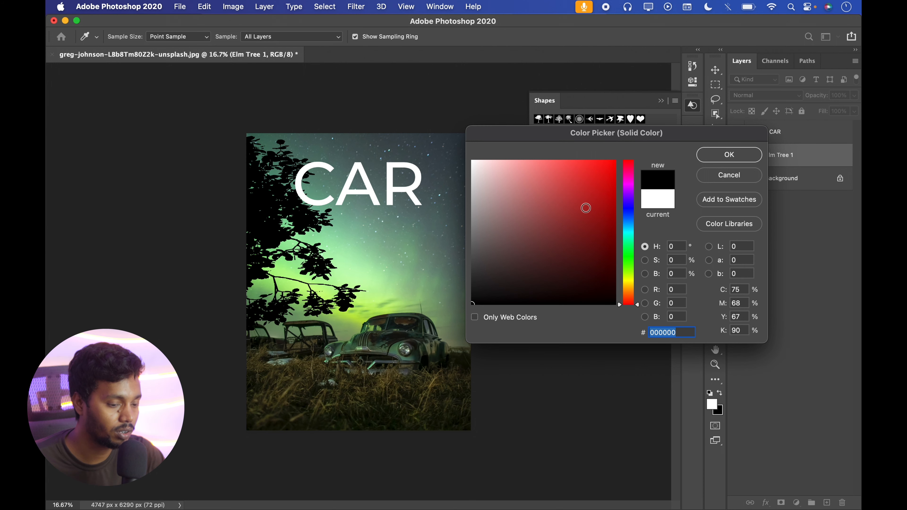
left_click(716, 161)
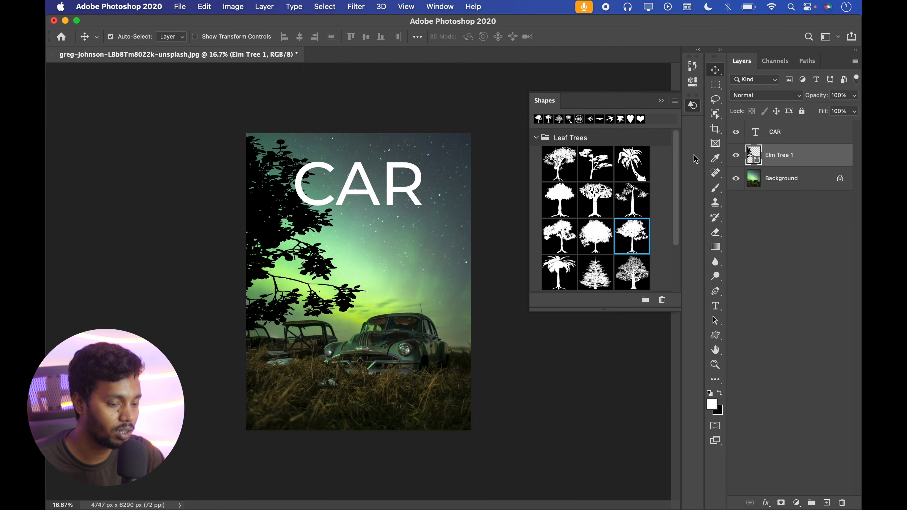
left_click(661, 102)
- Toggle the tree and CAR layers' visibility to compare them, and add a new empty layer above the CAR text
left_click(738, 156)
left_click(738, 156)
left_click(737, 136)
left_click(737, 135)
left_click(762, 135)
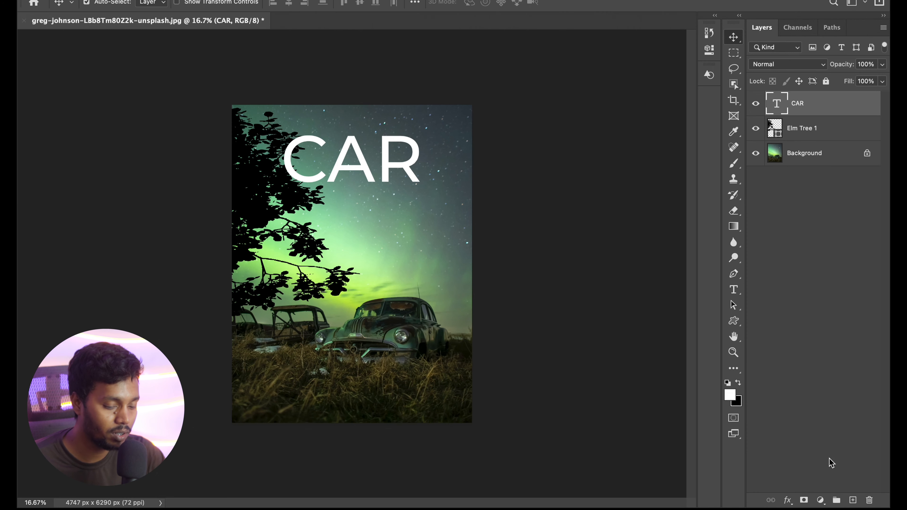
left_click(853, 500)
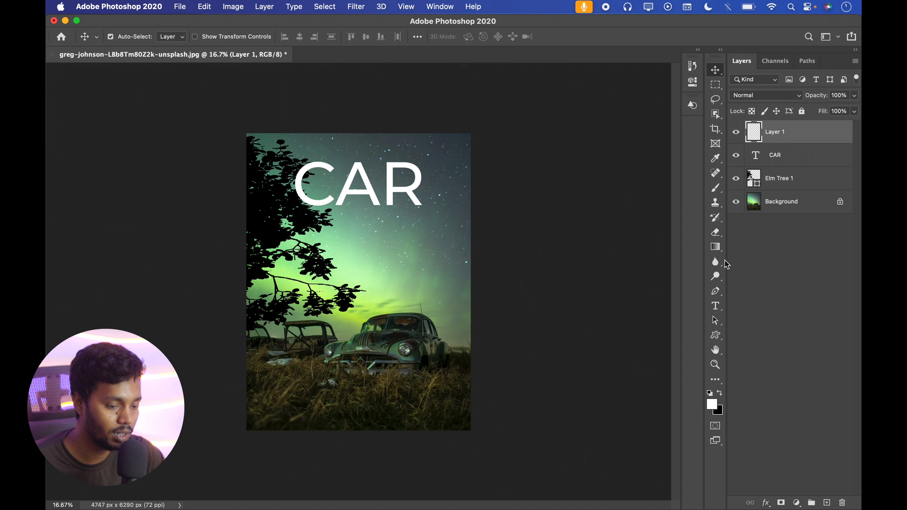
- Choose the smoke6 preset from the SmokeSet group for the Brush tool
left_click(715, 187)
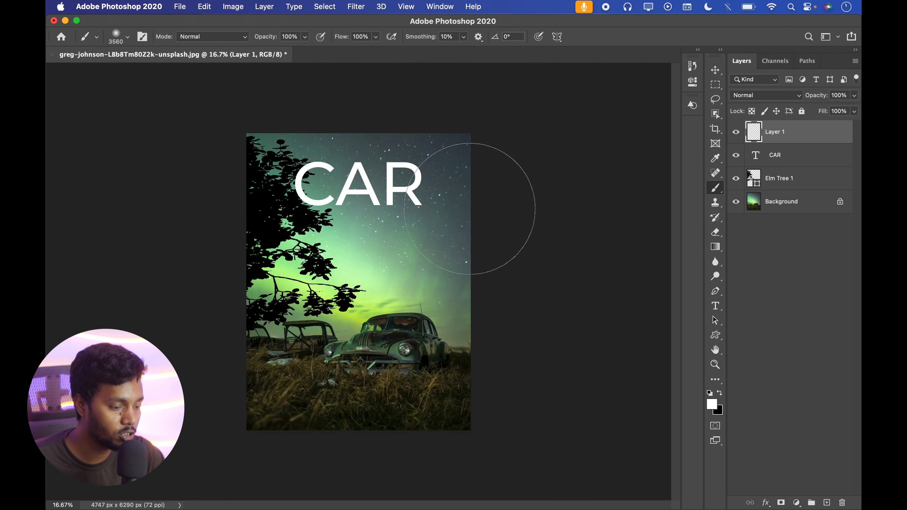
left_click(127, 37)
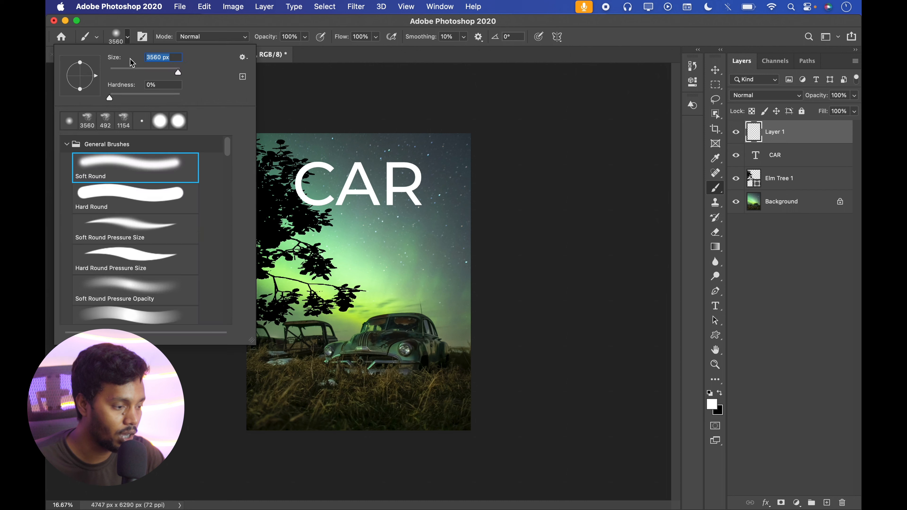
left_click(66, 144)
left_click_drag(225, 152, 228, 175)
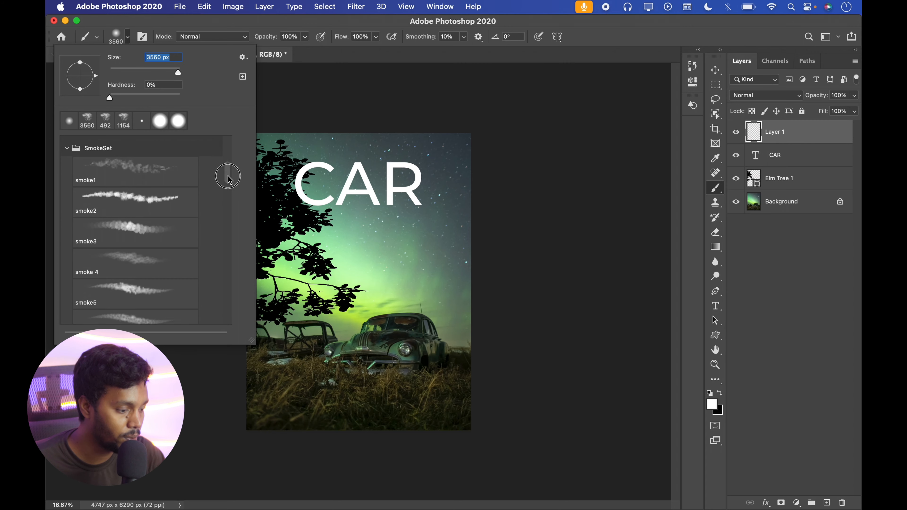
scroll(227, 178, "down", 5)
left_click(121, 246)
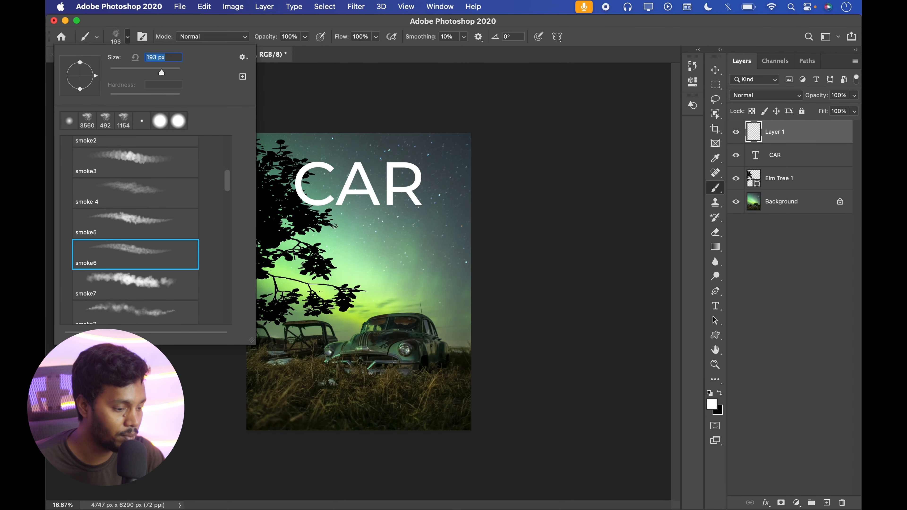
- Try a smoke stroke with the brush enlarged to 300 px across the middle of the image, and undo it
left_click_drag(161, 72, 169, 75)
mouse_move(350, 223)
left_mouse_down()
mouse_move(362, 242)
mouse_move(397, 238)
mouse_move(411, 303)
mouse_move(438, 308)
left_mouse_up()
key("super+z")
- Set the smoke6 brush size to 3200 px
left_click(127, 37)
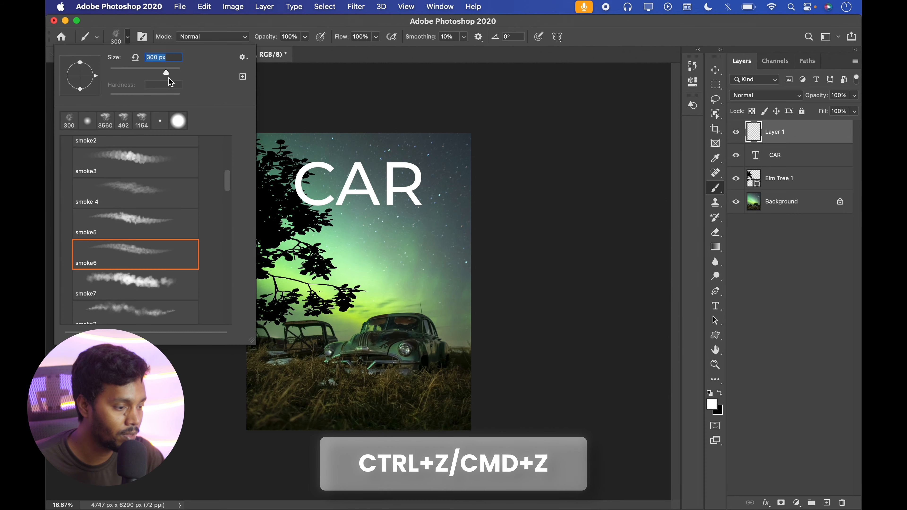
left_click_drag(168, 73, 175, 75)
type("3200")
key("Return")
- Confirm white as the foreground colour and paint smoke with the smoke6 brush across the upper sky around the CAR title
key("z")
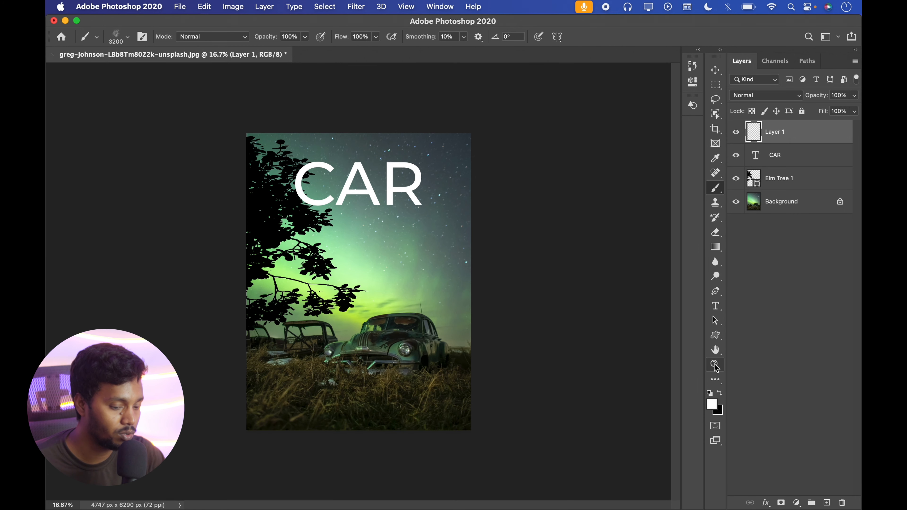
left_click_drag(358, 218, 387, 213)
left_click(716, 187)
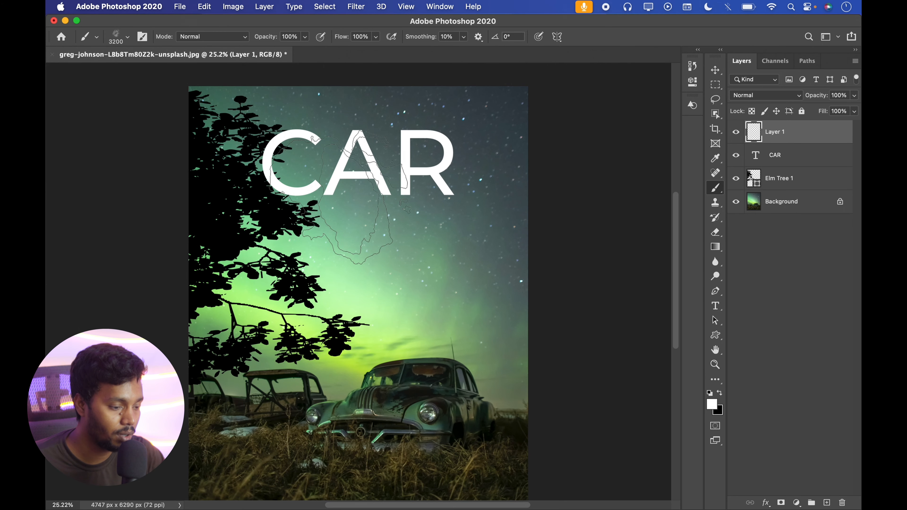
left_click(711, 404)
key("Return")
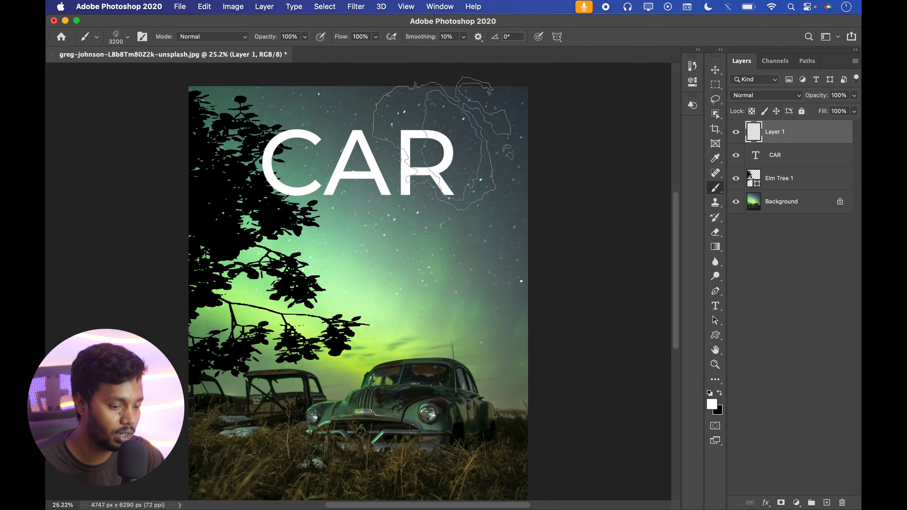
left_click(353, 95)
left_click(453, 121)
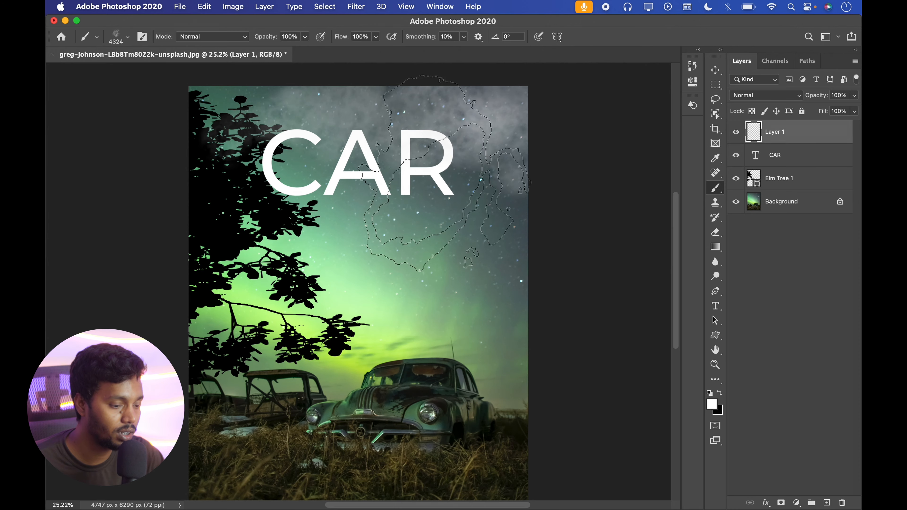
- Paint more white smoke with the brush at 4324 px over the sky behind the car and the tree's upper branches
key(".")
left_click(473, 232)
left_click(343, 186)
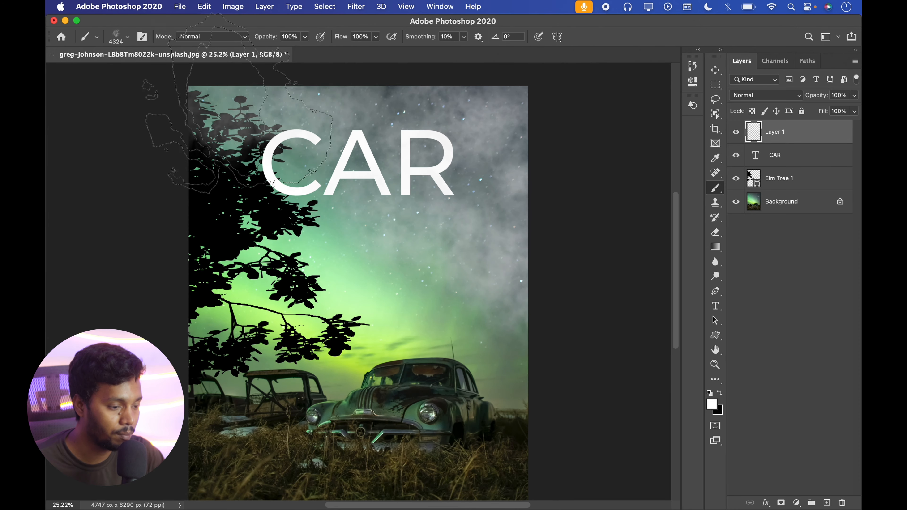
left_click(296, 172)
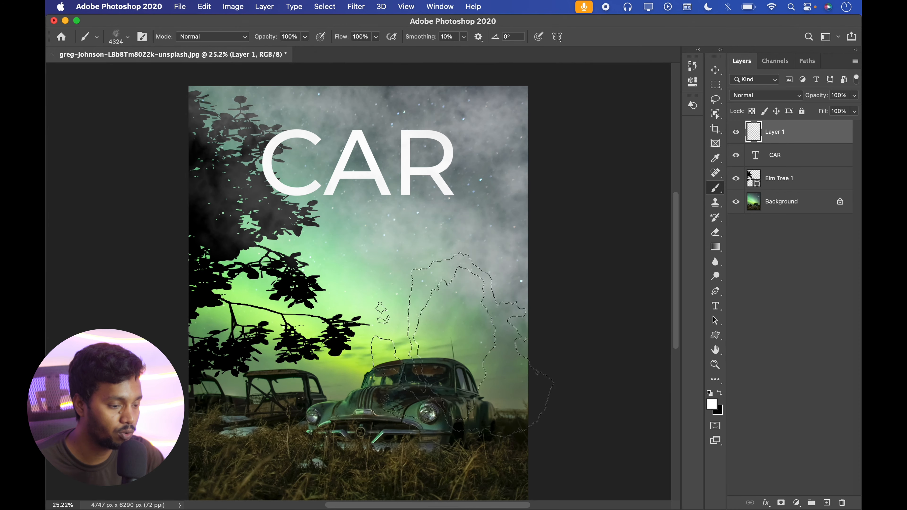
left_click(436, 154)
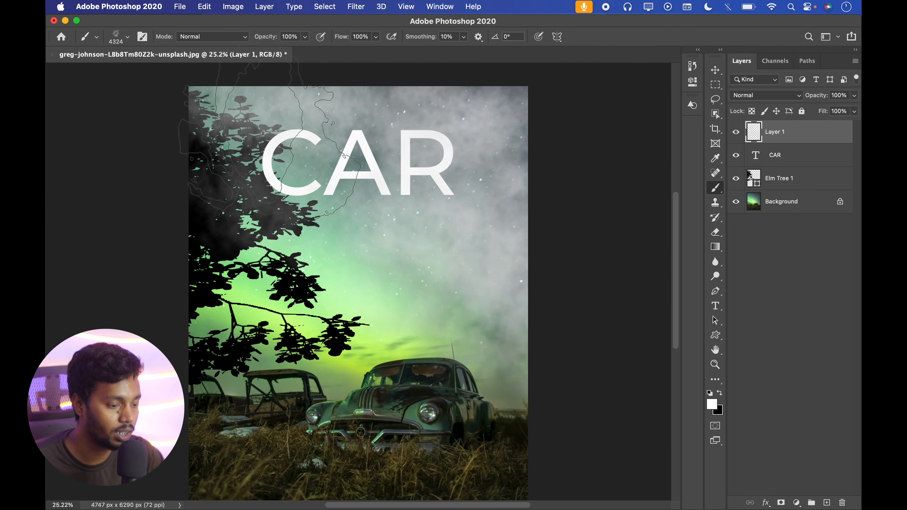
left_click(278, 125)
- Move the smoke layer between Elm Tree 1 and Background, and toggle its visibility to compare the result
left_click(715, 364)
left_click_drag(396, 198, 385, 197)
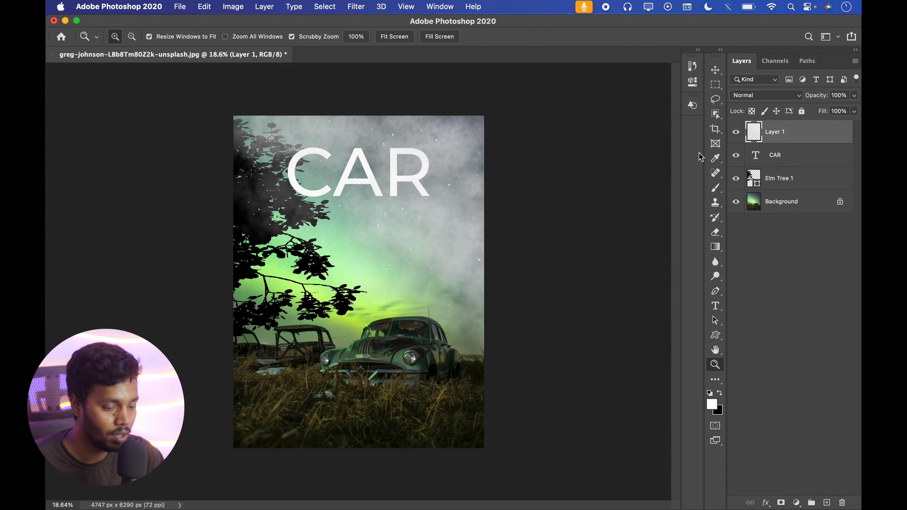
left_click_drag(783, 141, 773, 182)
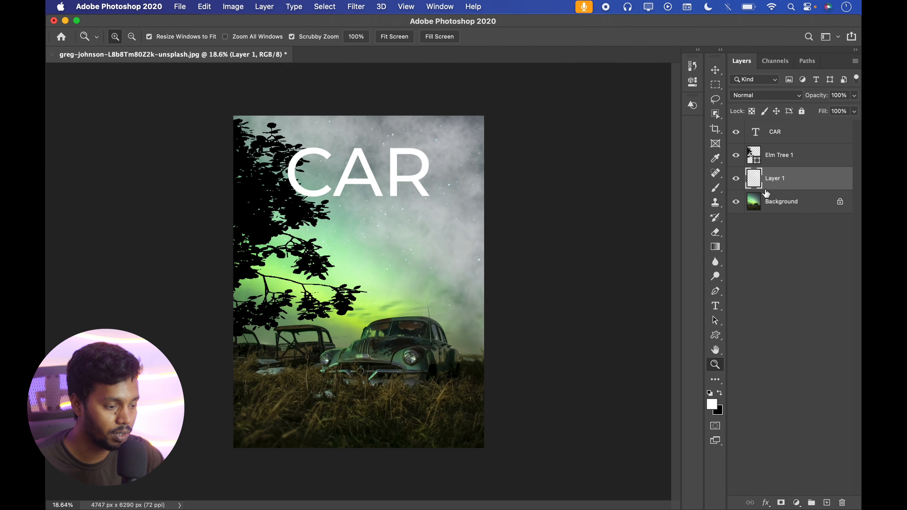
left_click(736, 179)
left_click(736, 178)
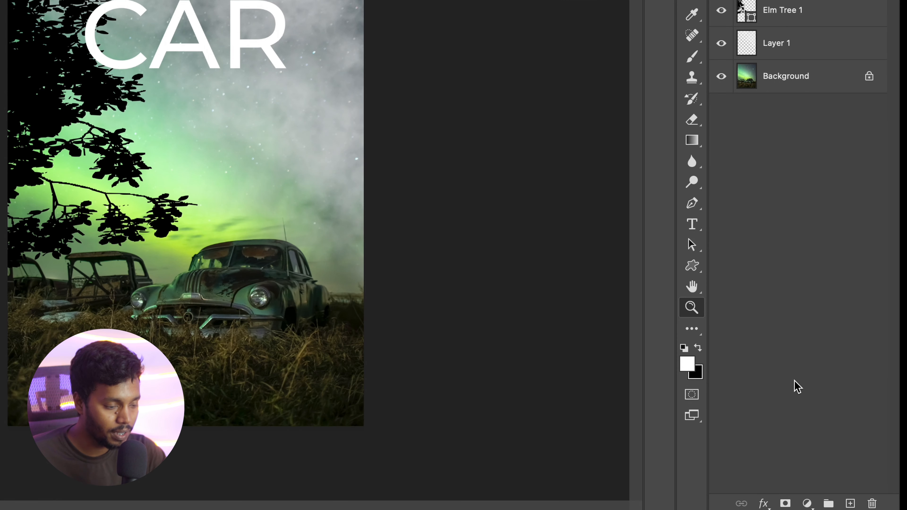
- Try a Solid Color fill in turquoise (00ffc6) above the CAR text, and cancel it
left_click(807, 503)
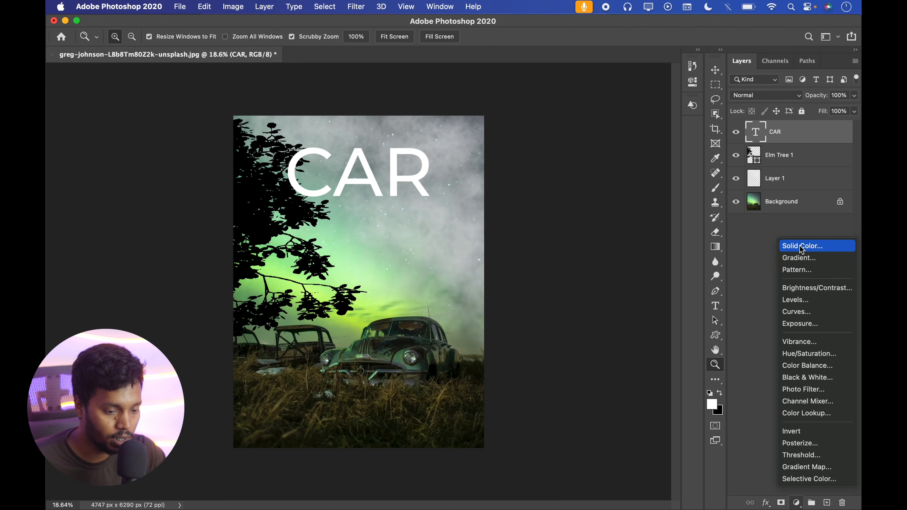
left_click(796, 249)
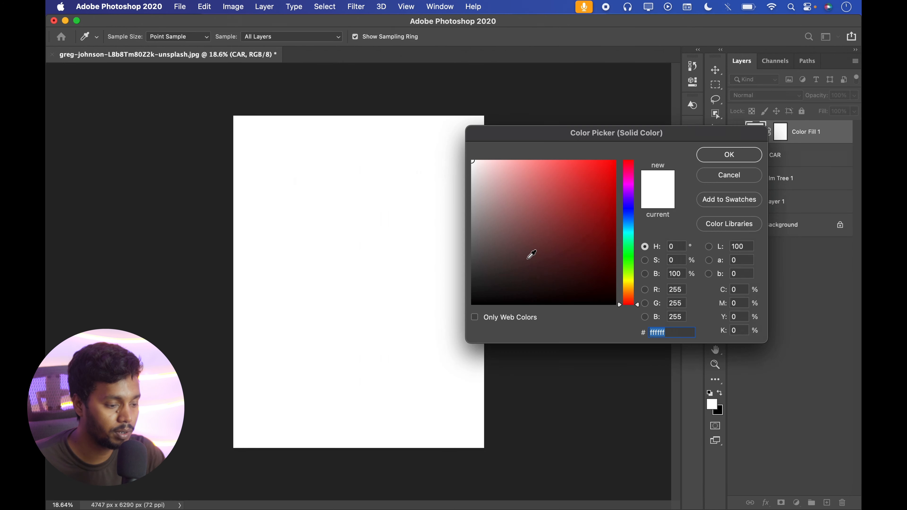
left_click_drag(536, 211, 615, 161)
mouse_move(572, 195)
left_mouse_down()
mouse_move(554, 247)
mouse_move(508, 176)
mouse_move(607, 170)
mouse_move(615, 161)
left_mouse_up()
left_click(630, 237)
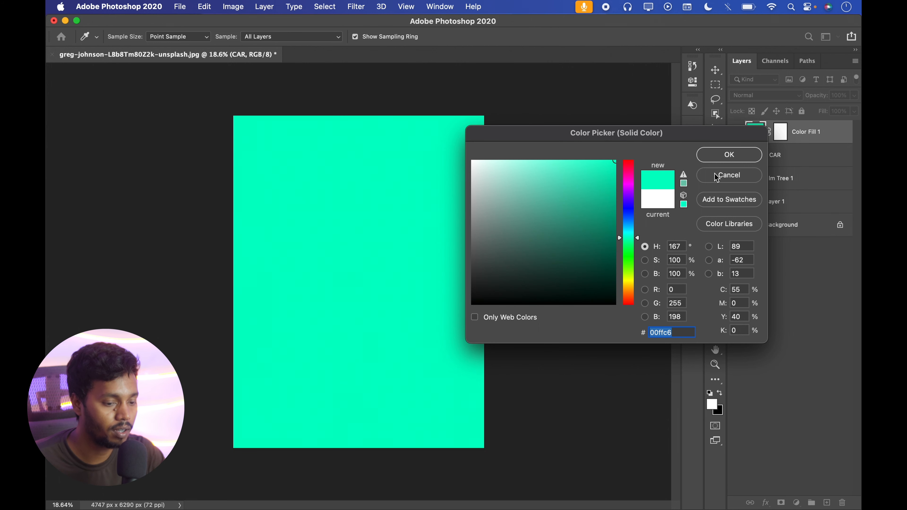
left_click(726, 177)
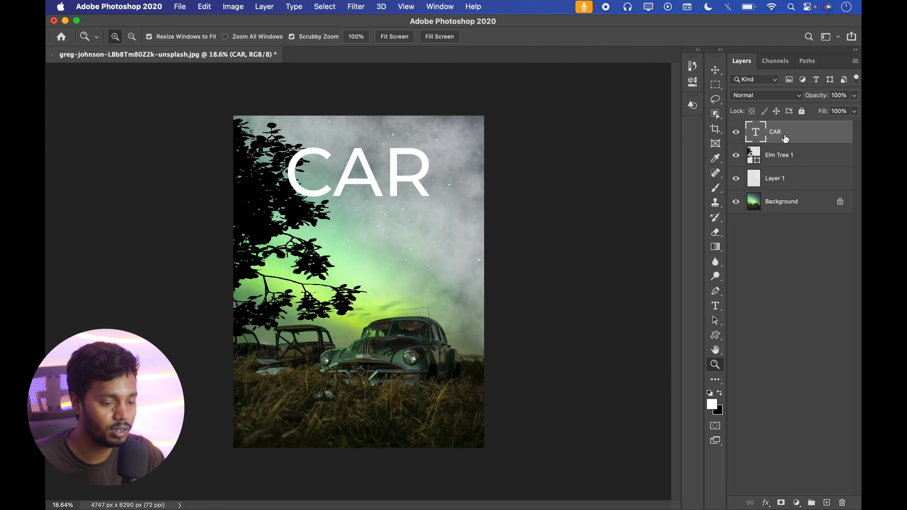
- Try a Hue/Saturation adjustment layer with the saturation lowered to -98, and delete the layer
left_click(797, 501)
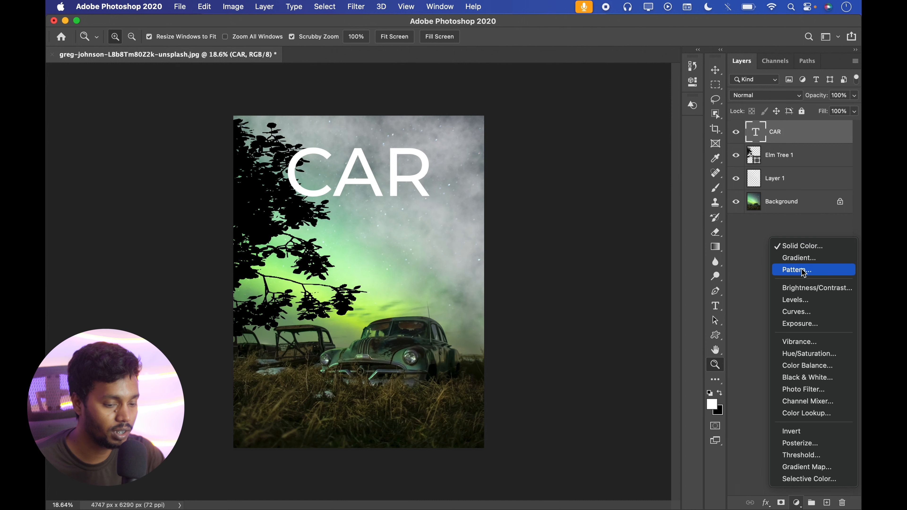
left_click(804, 288)
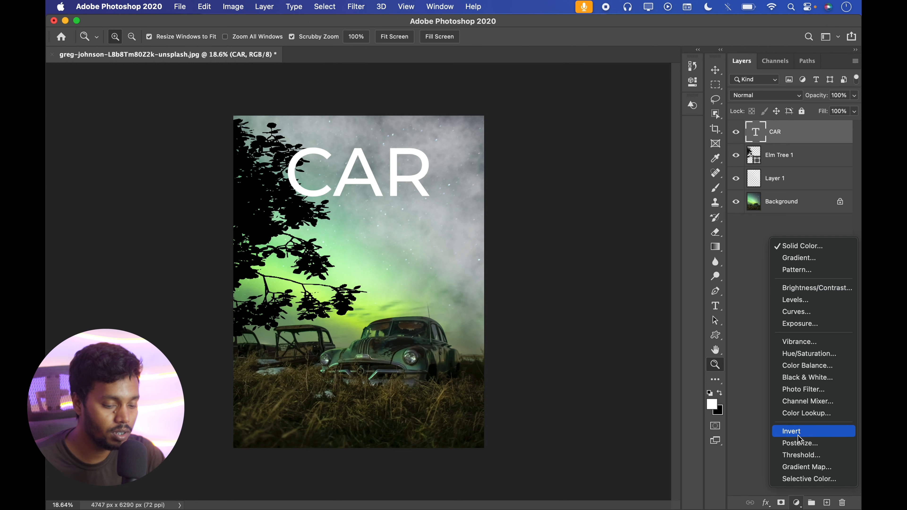
left_click(792, 358)
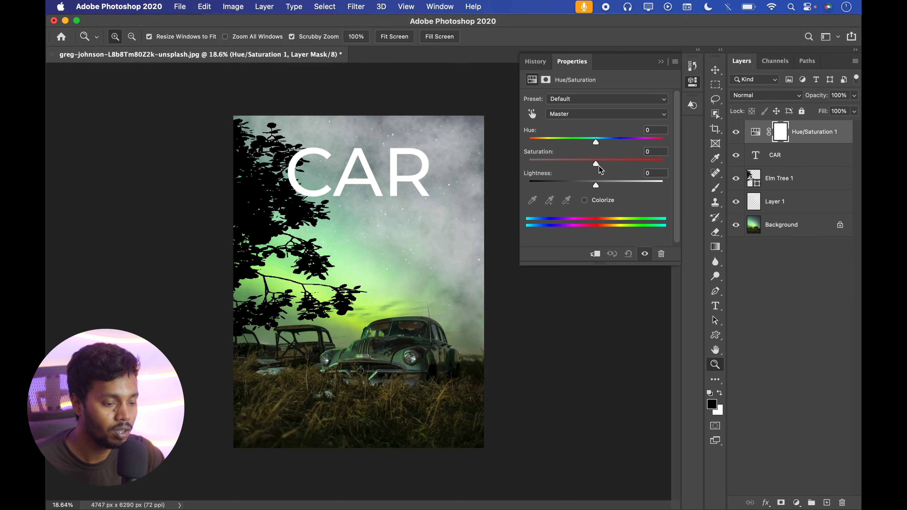
left_click_drag(598, 165, 491, 180)
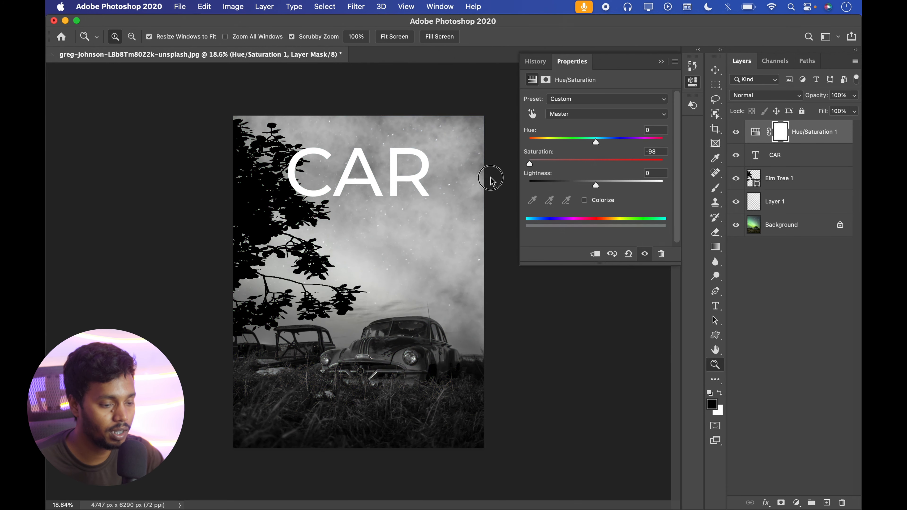
left_click_drag(801, 134, 843, 503)
- Try a Brightness/Contrast adjustment layer with the brightness raised to its maximum, and delete the layer
left_click(797, 503)
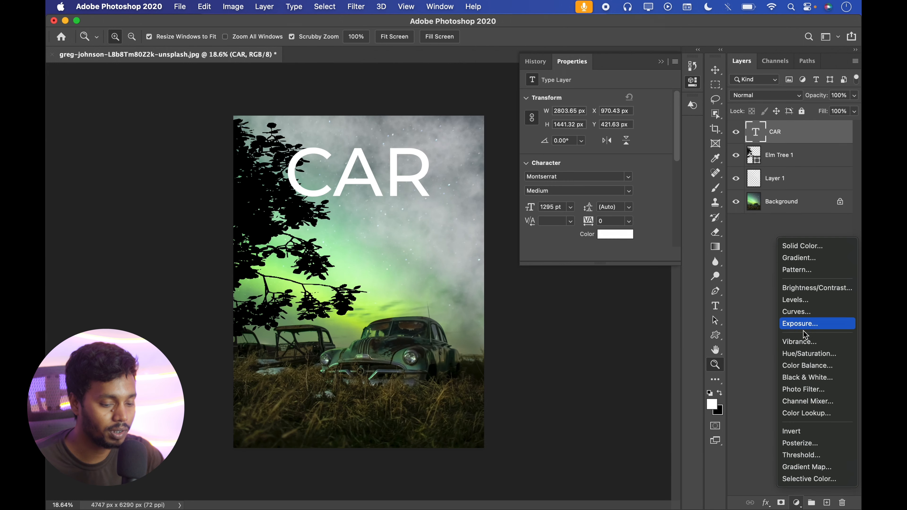
left_click(808, 288)
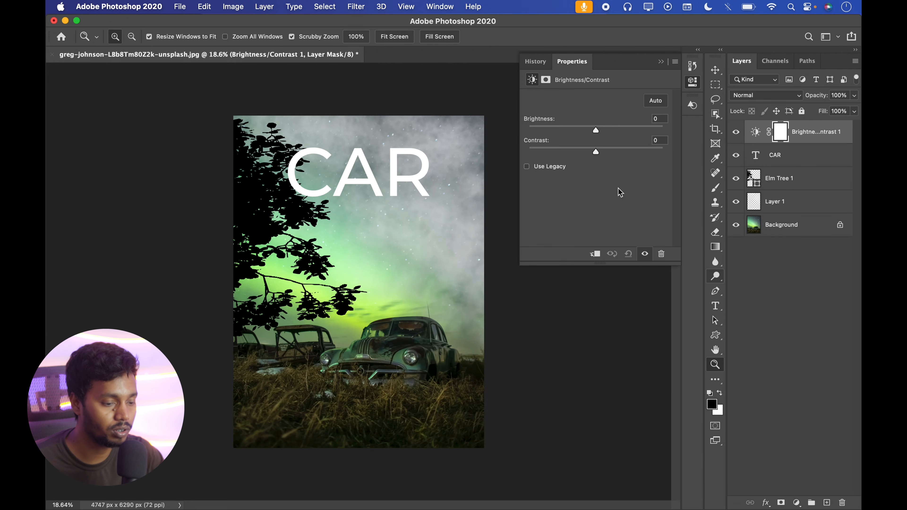
left_click_drag(594, 131, 663, 130)
left_click_drag(809, 132, 842, 503)
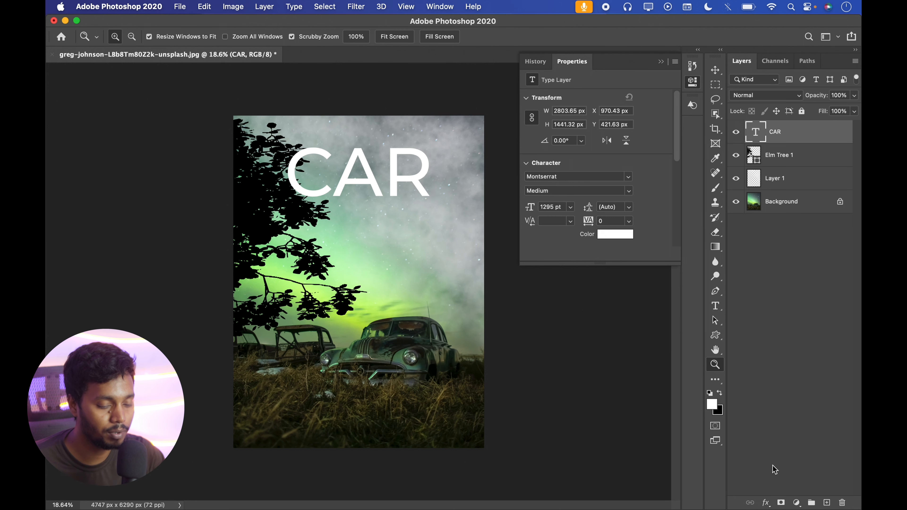
- Add a Solid Color fill layer in yellow (fff600) above the CAR text and invert its layer mask to black
left_click(797, 503)
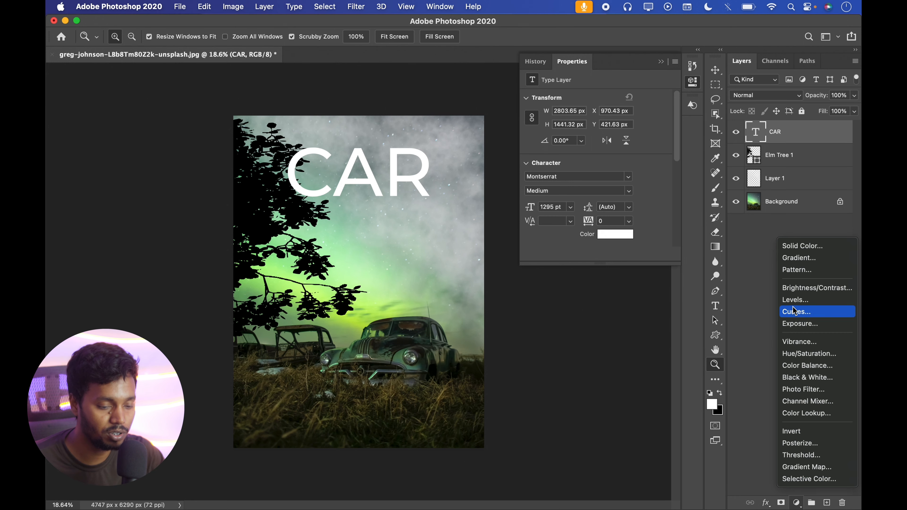
left_click(802, 246)
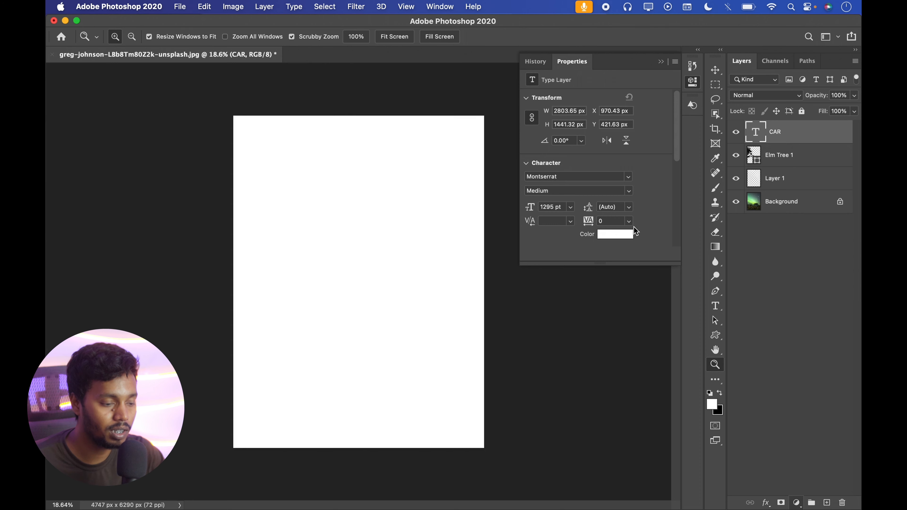
left_click_drag(578, 190, 622, 150)
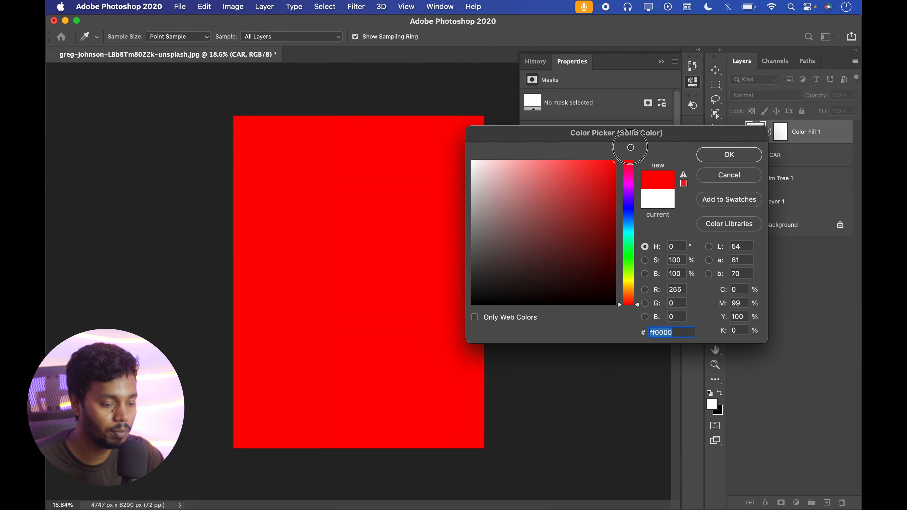
left_click_drag(629, 243, 629, 282)
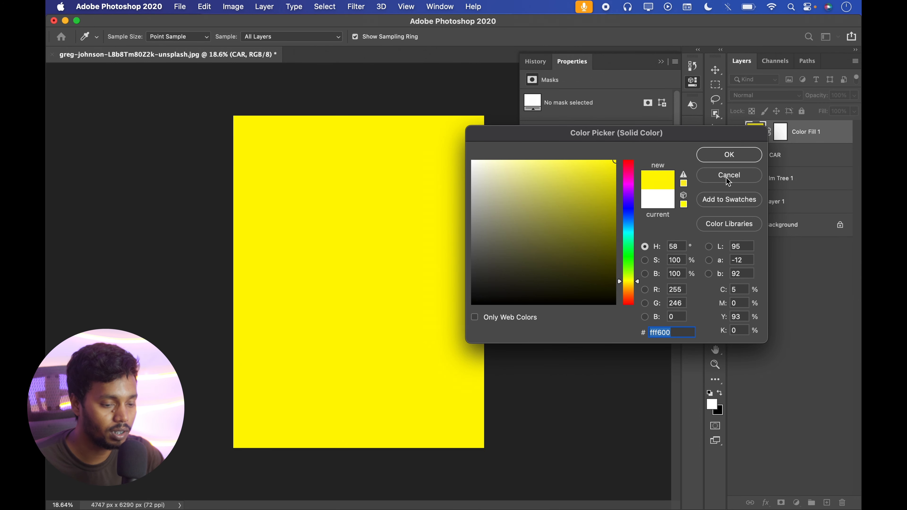
left_click(728, 155)
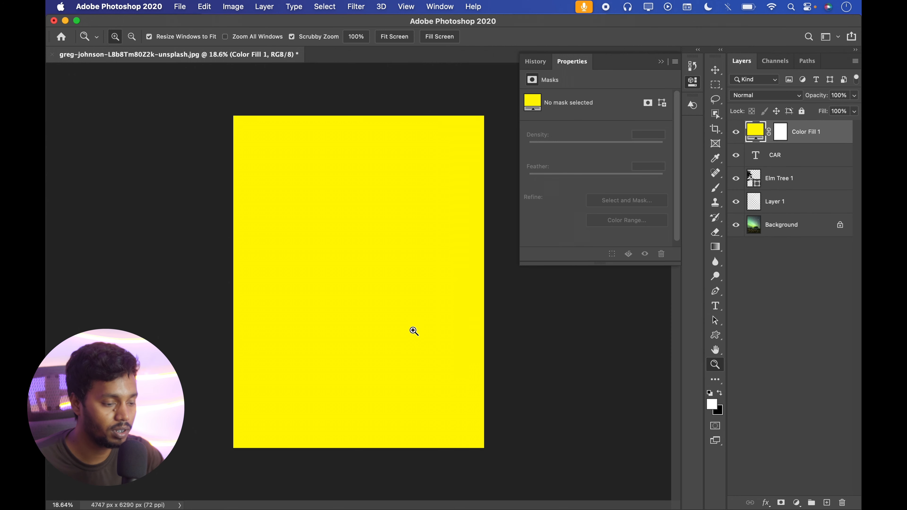
left_click(783, 135)
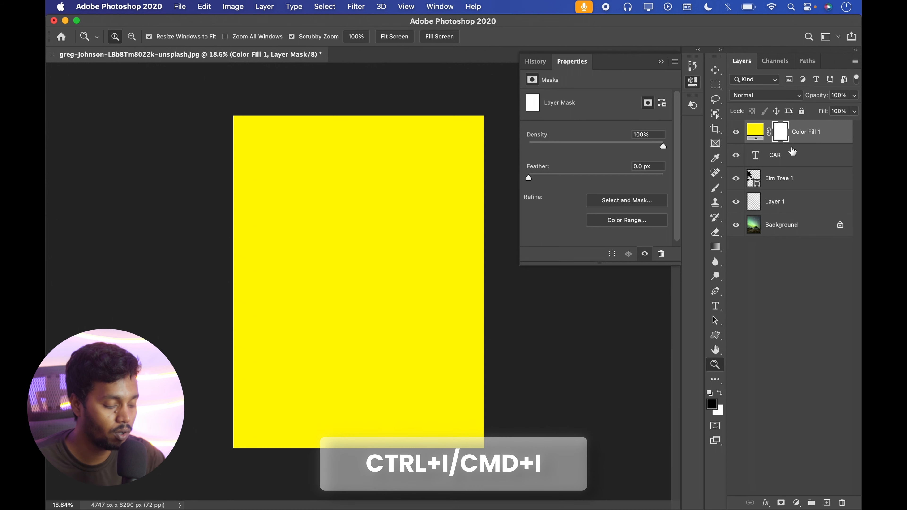
key("super+i")
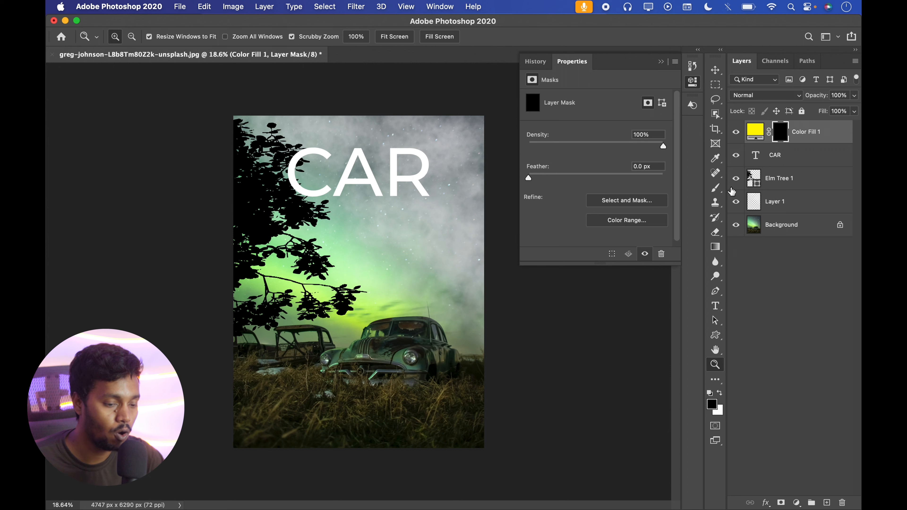
- Choose the soft round preset from the General Brushes group for the Brush tool and resize it to 2076 px
left_click(715, 188)
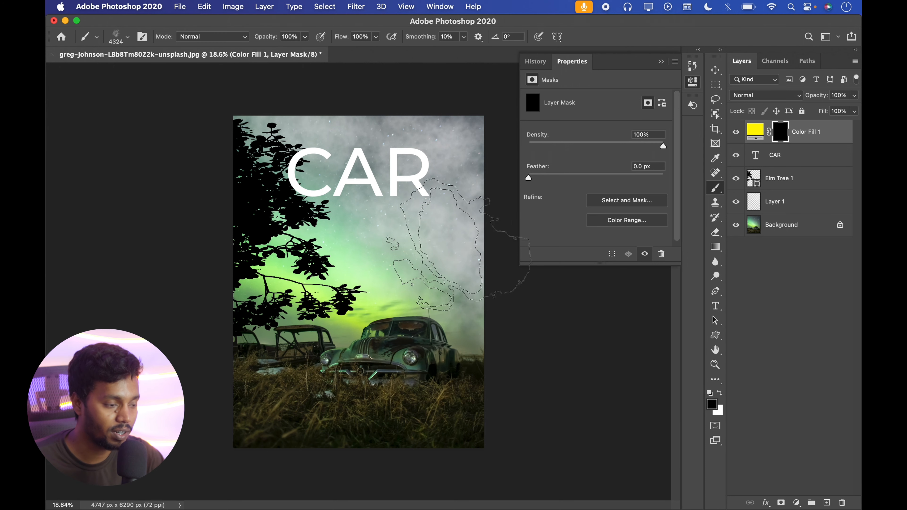
left_click(128, 36)
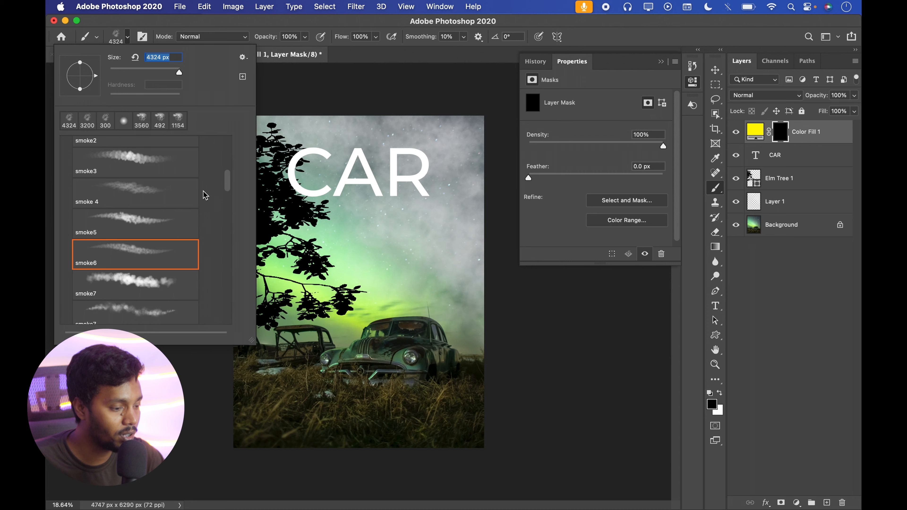
left_click_drag(225, 184, 213, 127)
left_click(65, 145)
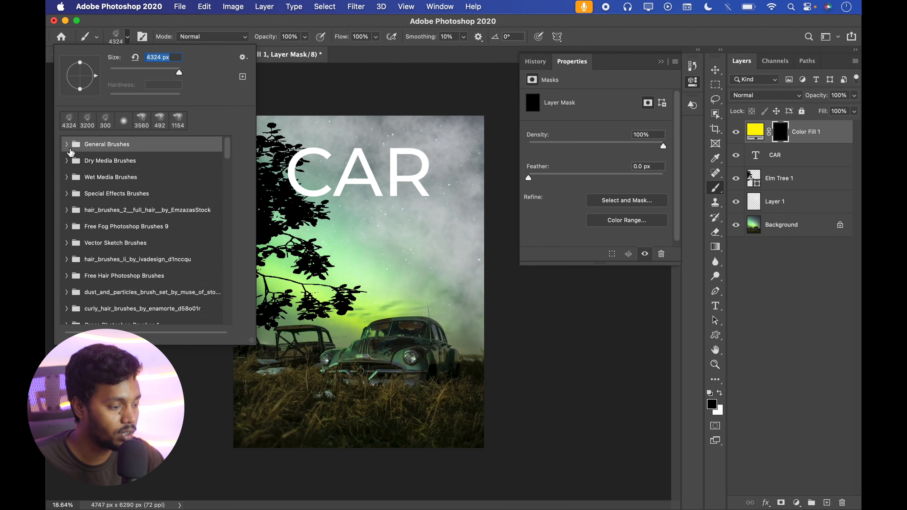
left_click(100, 170)
left_click_drag(431, 282, 352, 284)
key("z")
mouse_move(403, 380)
left_mouse_down()
mouse_move(442, 344)
mouse_move(425, 316)
mouse_move(401, 314)
mouse_move(382, 288)
left_mouse_up()
key("b")
key("z")
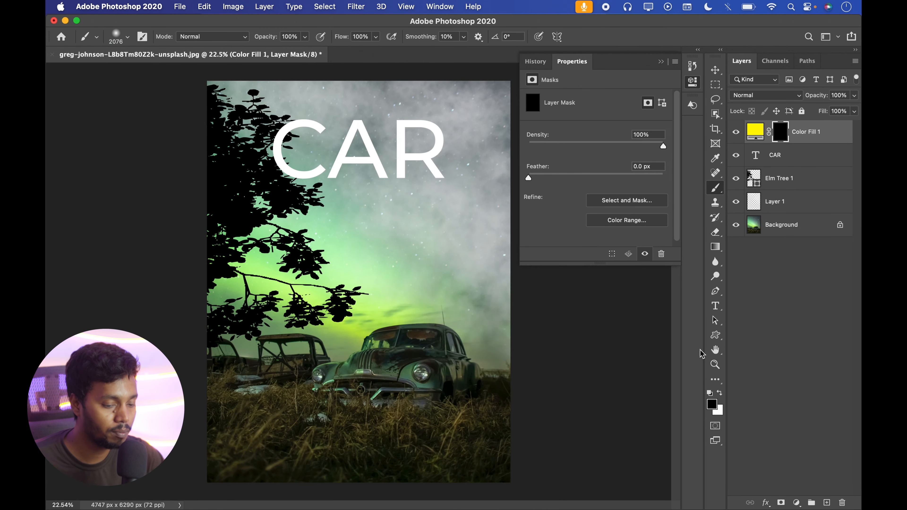
left_click(716, 188)
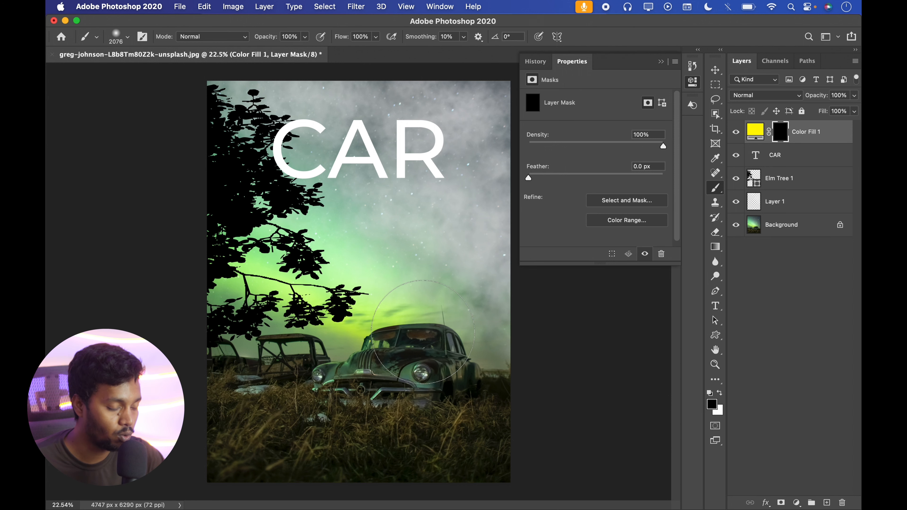
key("z")
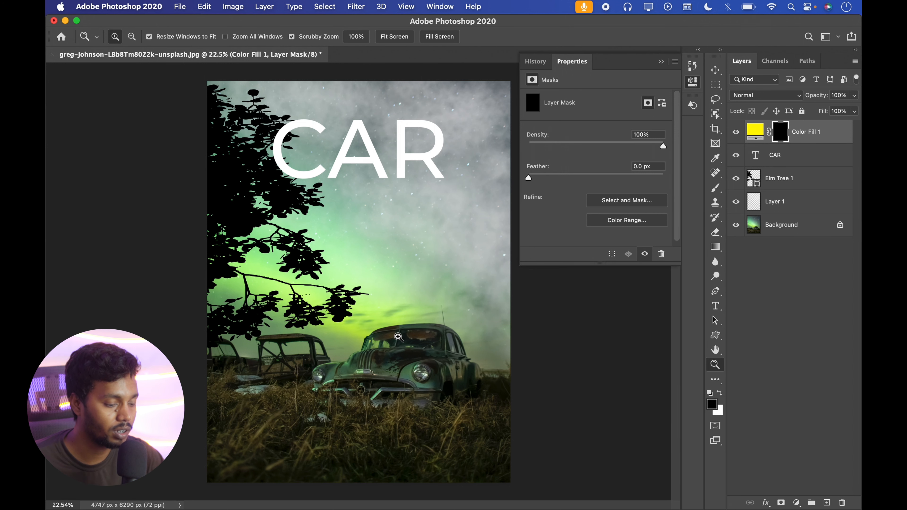
left_click_drag(401, 362, 371, 344)
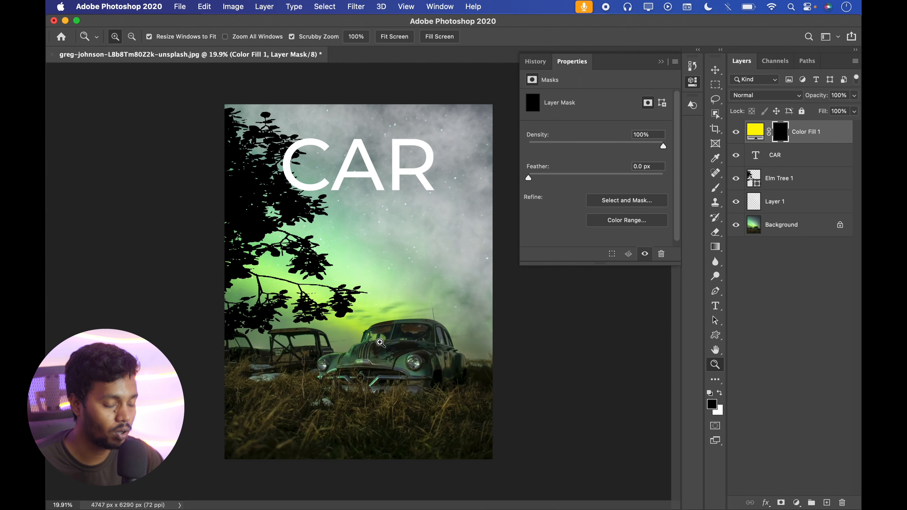
- Paint white over both headlights of the front car on the Color Fill 1 mask with a 698 px brush, and compare before and after
key("b")
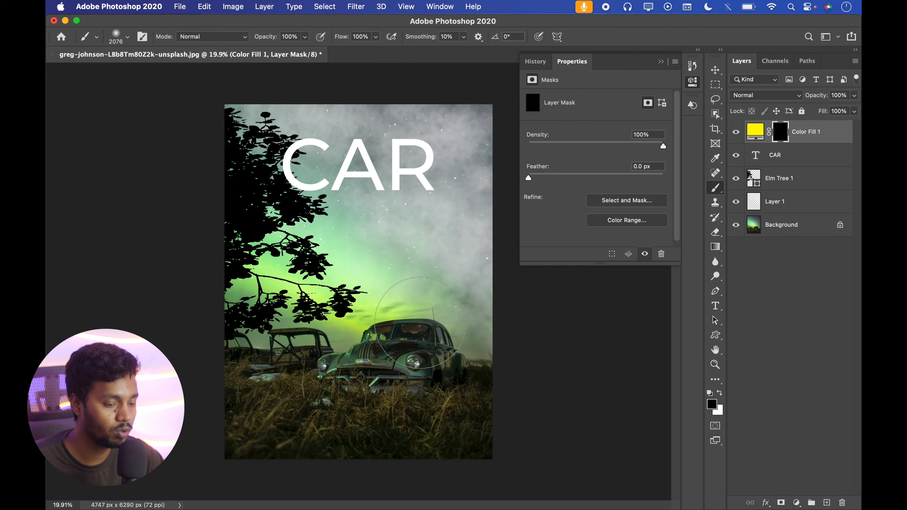
left_click_drag(419, 361, 511, 335)
left_click(713, 189)
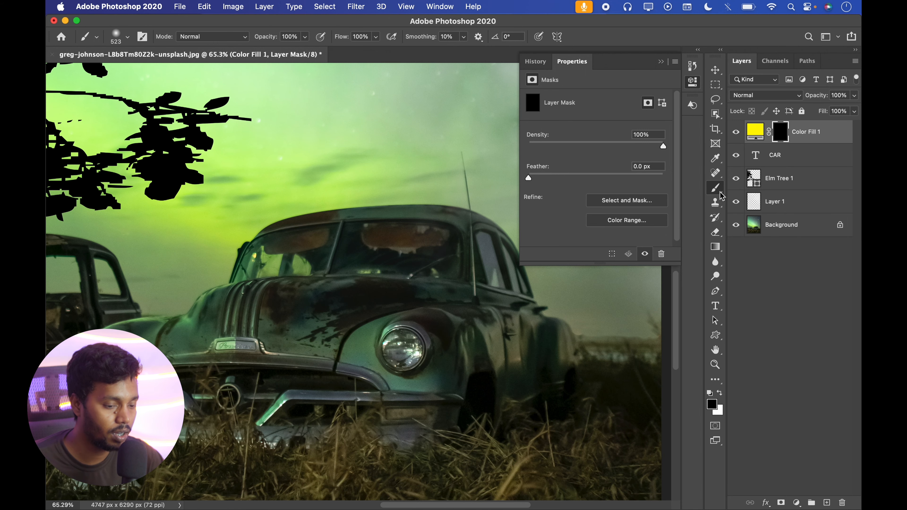
left_click_drag(394, 336, 408, 336)
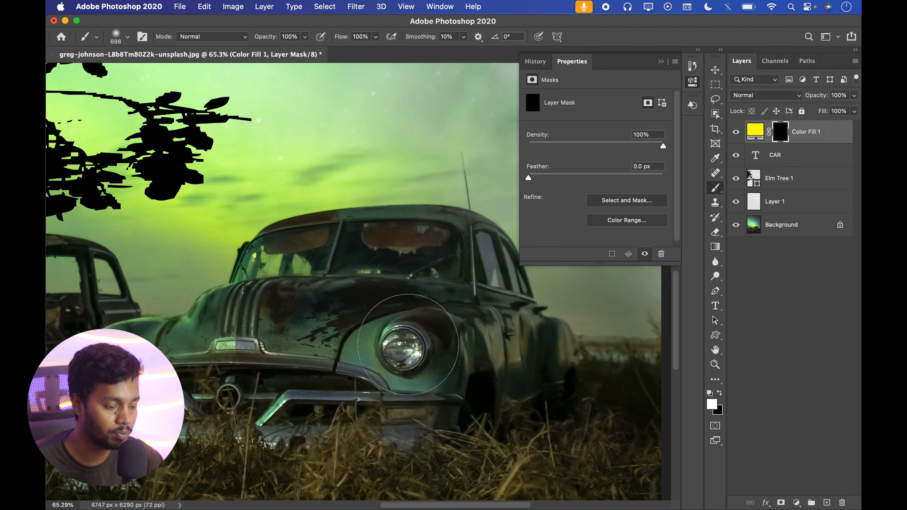
left_click(404, 344)
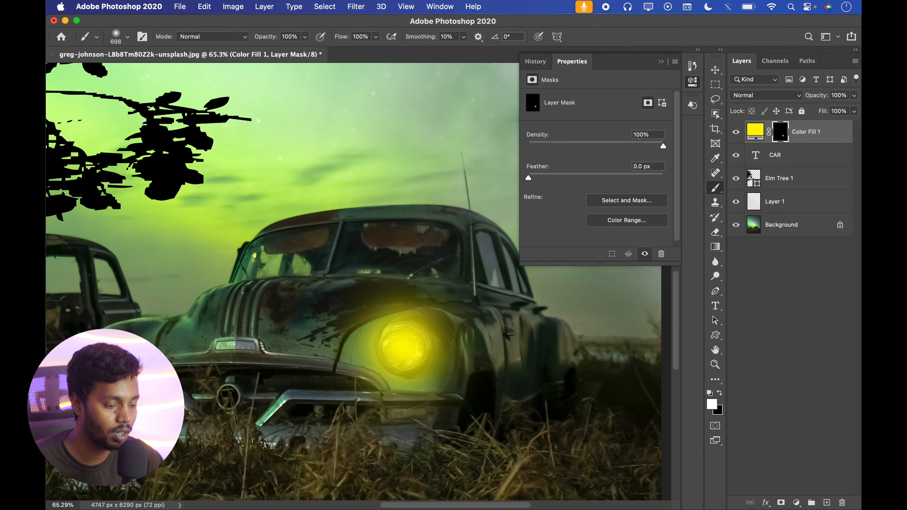
left_click(102, 350)
key("z")
left_click_drag(361, 269, 318, 270)
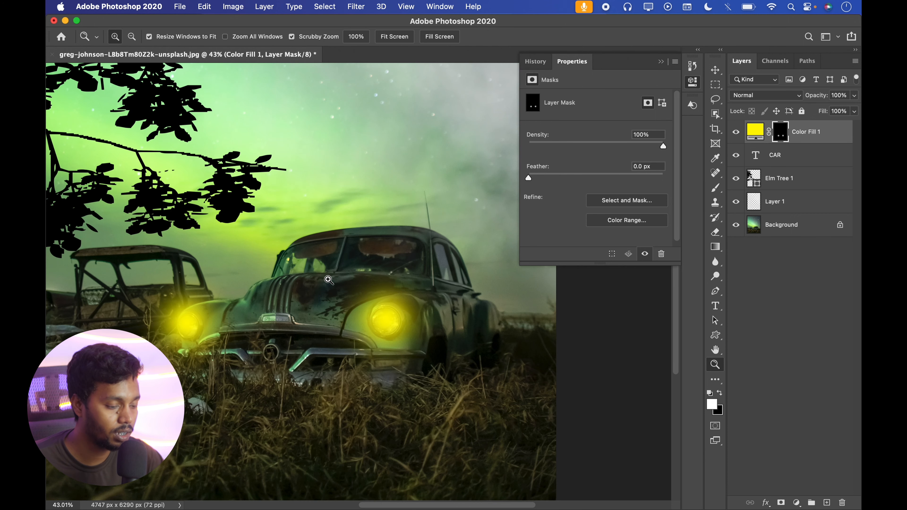
left_click(736, 133)
left_click(736, 133)
- Try painting white broadly across the car and sky on the Color Fill 1 mask with a 1480 px brush, and undo the painting
key("z")
left_click_drag(441, 263, 419, 267)
mouse_move(232, 267)
left_mouse_down()
mouse_move(305, 247)
mouse_move(365, 246)
left_mouse_up()
mouse_move(121, 394)
left_mouse_down()
mouse_move(384, 81)
mouse_move(506, 182)
mouse_move(485, 394)
mouse_move(485, 298)
left_mouse_up()
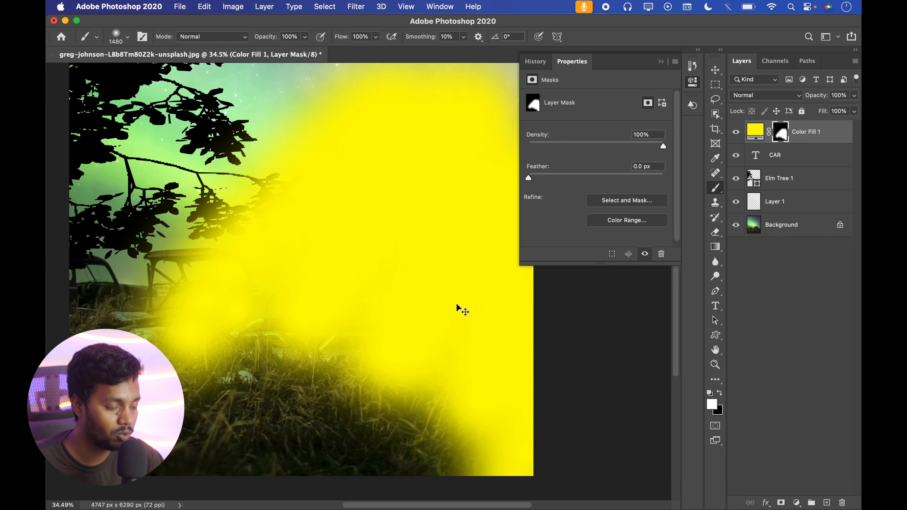
key("super+z")
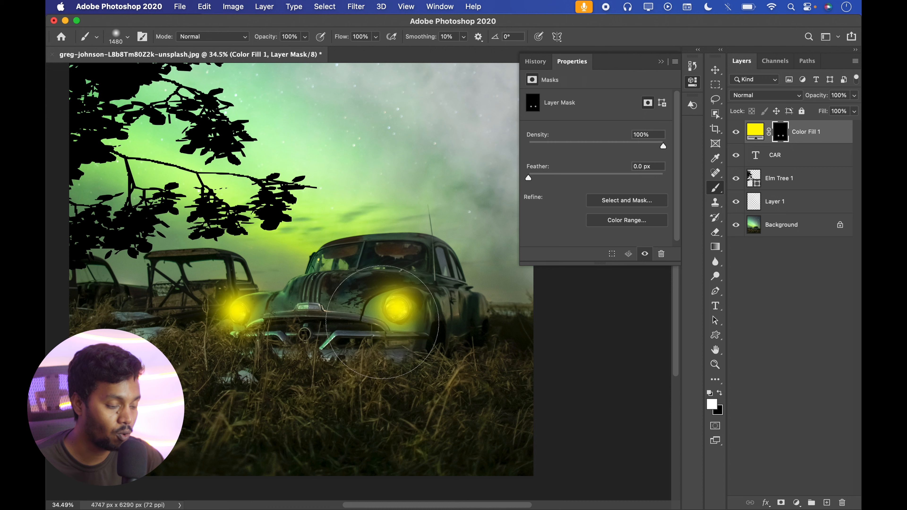
scroll(368, 307, "down", 1)
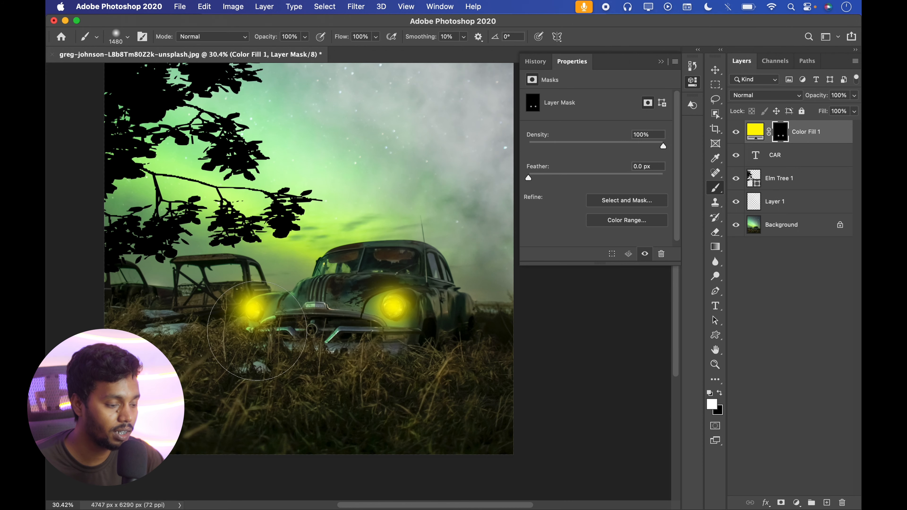
scroll(430, 296, "down", 2)
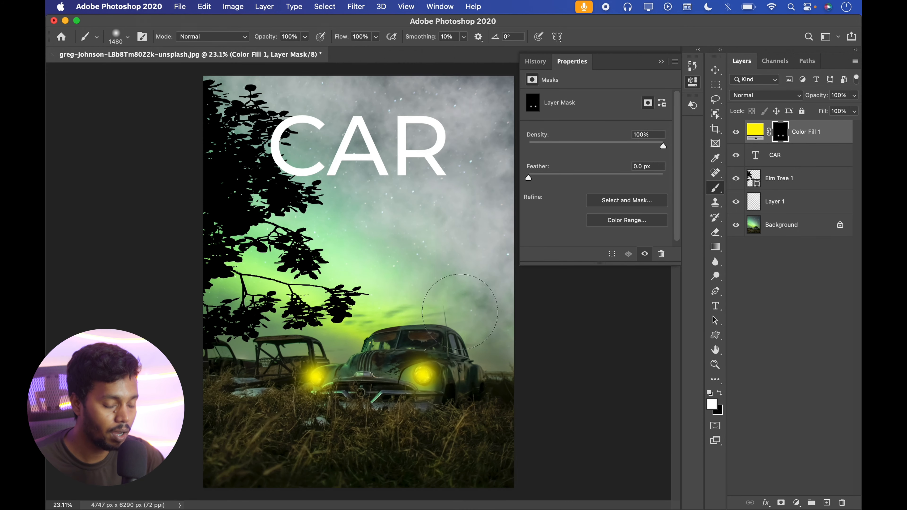
- Add a Brightness/Contrast adjustment layer above Color Fill 1 and lower its brightness to -82
left_click(796, 502)
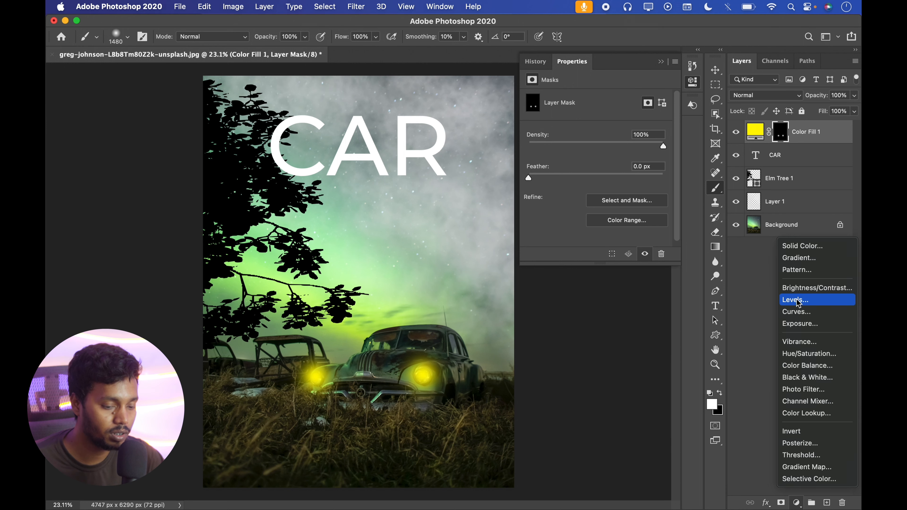
left_click(801, 289)
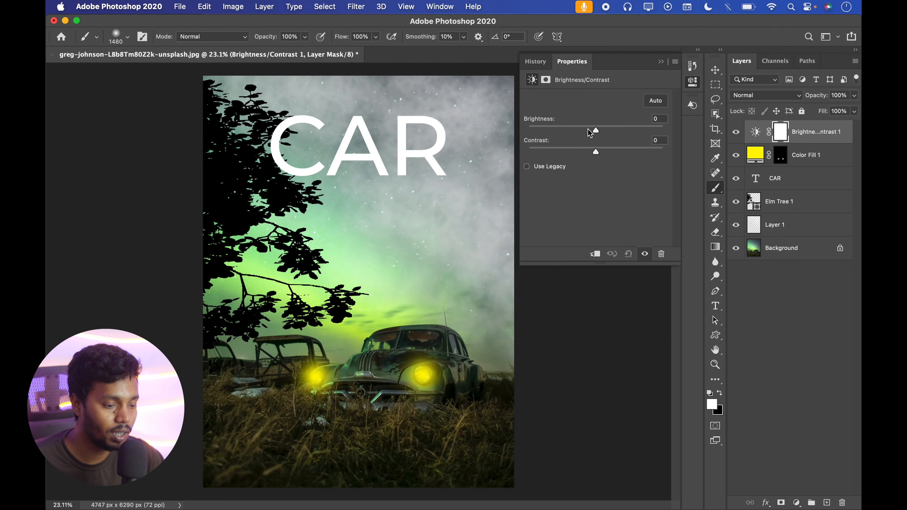
left_click_drag(596, 131, 558, 130)
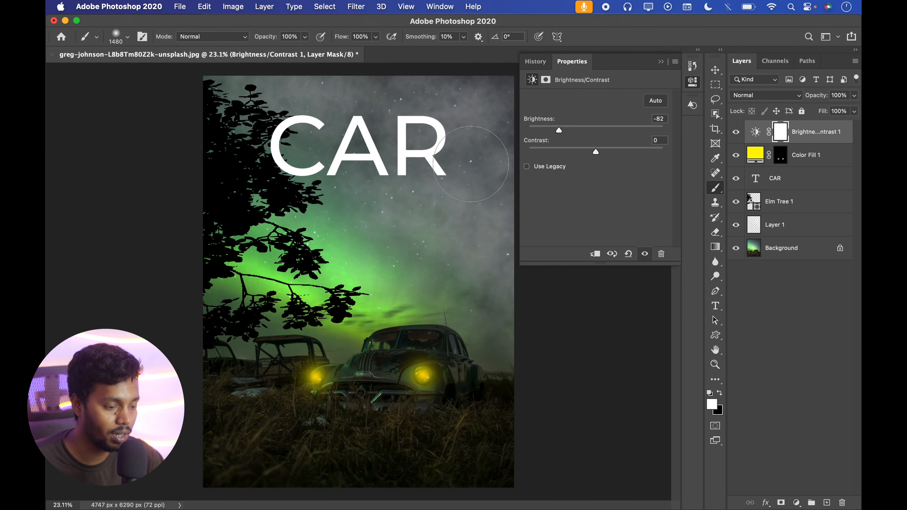
- Move the Brightness/Contrast layer below the CAR text layer and set its brightness to -48
mouse_move(798, 143)
left_mouse_down()
mouse_move(788, 187)
mouse_move(809, 157)
mouse_move(802, 125)
left_mouse_up()
left_click(736, 180)
left_click(737, 178)
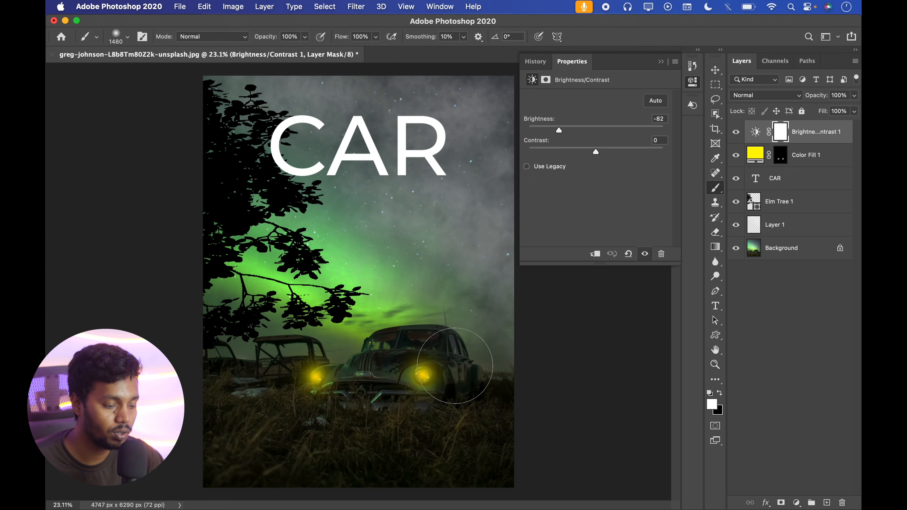
left_click_drag(800, 178, 803, 176)
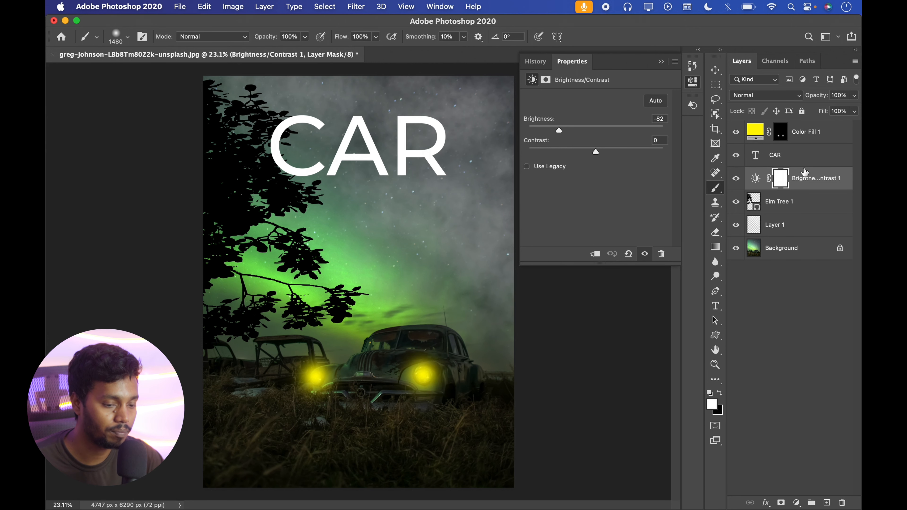
left_click(757, 180)
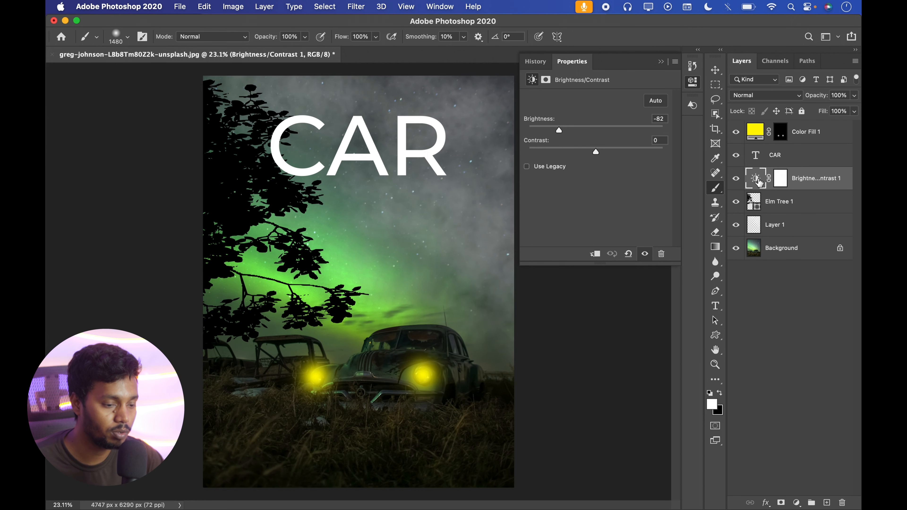
left_click_drag(559, 130, 578, 131)
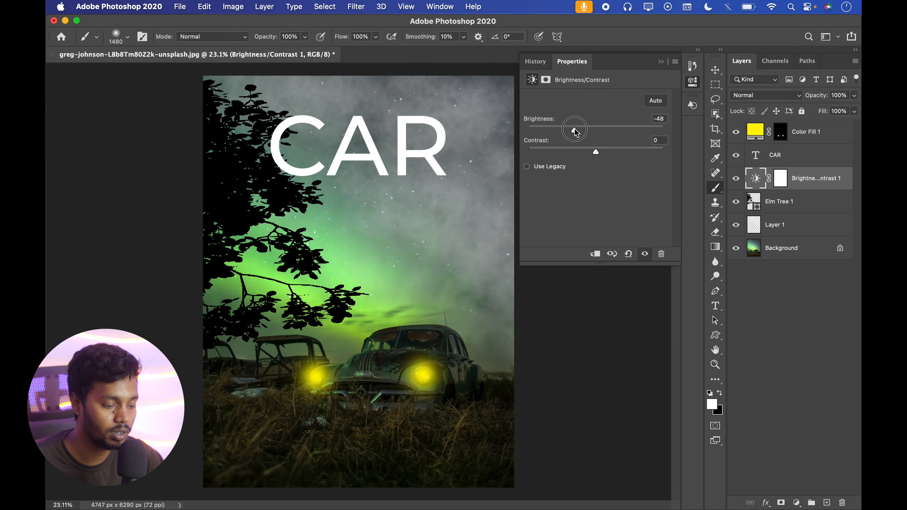
- Paint black over both headlights on the Brightness/Contrast layer's mask with an 815 px brush
left_click(781, 179)
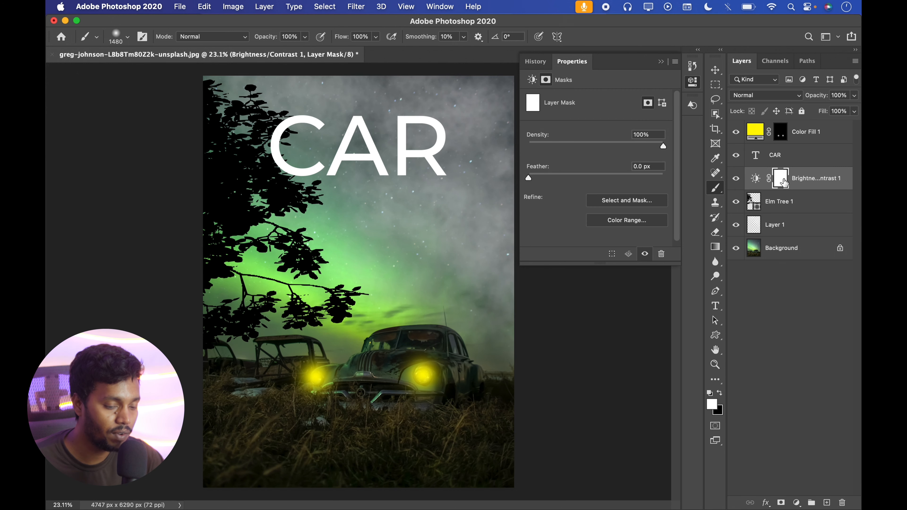
left_click_drag(442, 375, 422, 375)
key("x")
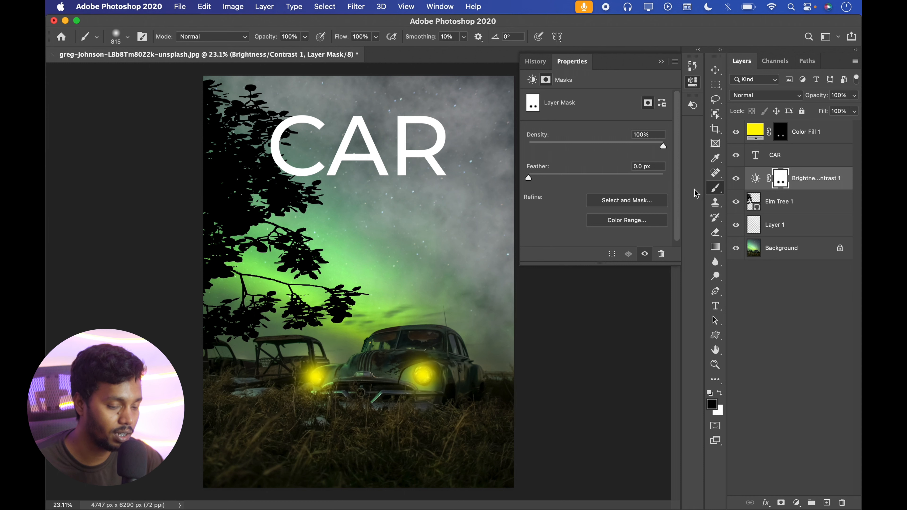
- With Color Fill 1 and the CAR text hidden, try a brightness of -150, undo it and show both layers again
left_click(735, 133)
left_click(735, 155)
left_click(736, 178)
left_click(735, 178)
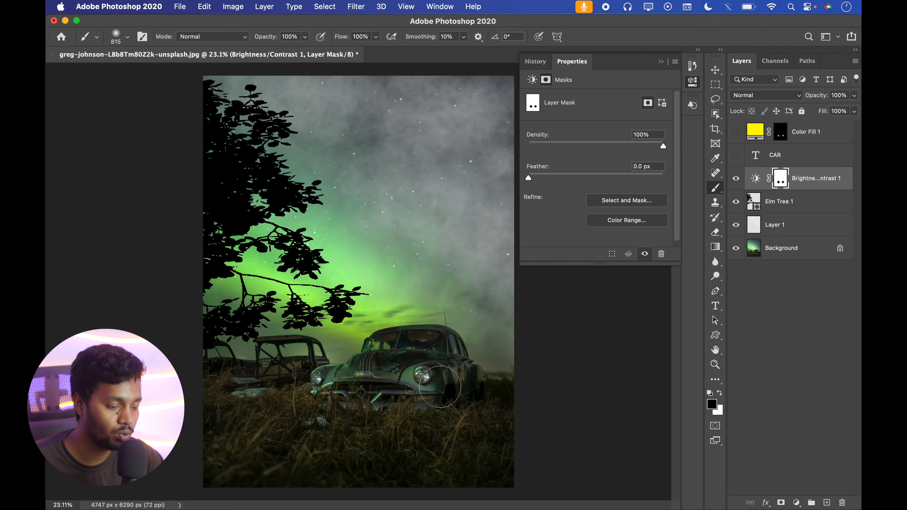
left_click(756, 178)
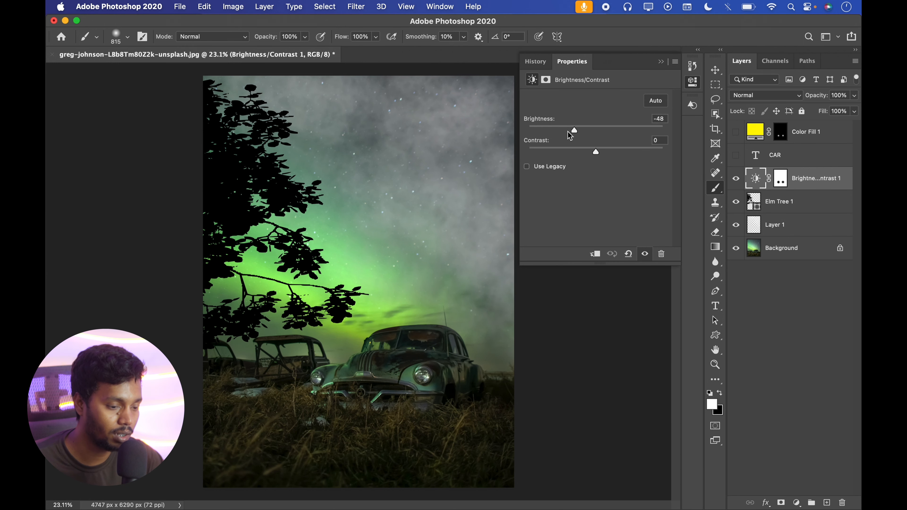
left_click_drag(568, 131, 520, 137)
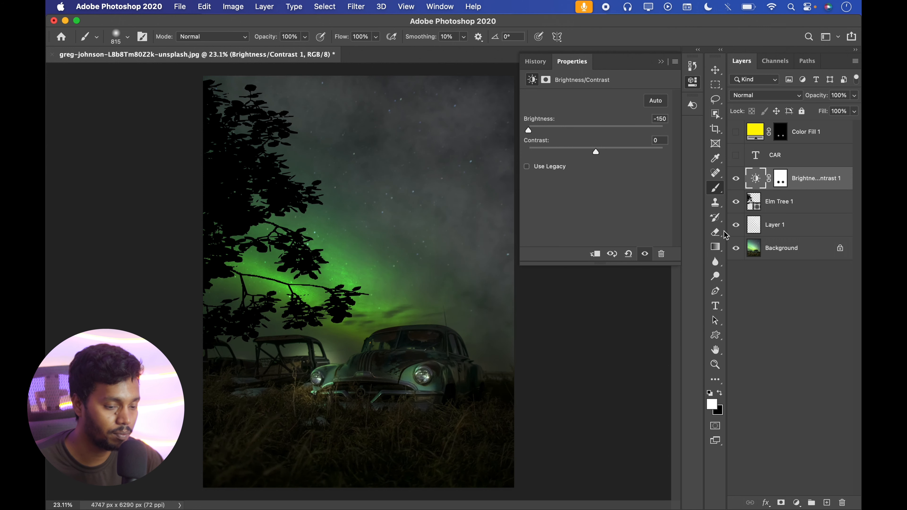
key("super+z")
left_click(736, 156)
left_click(736, 136)
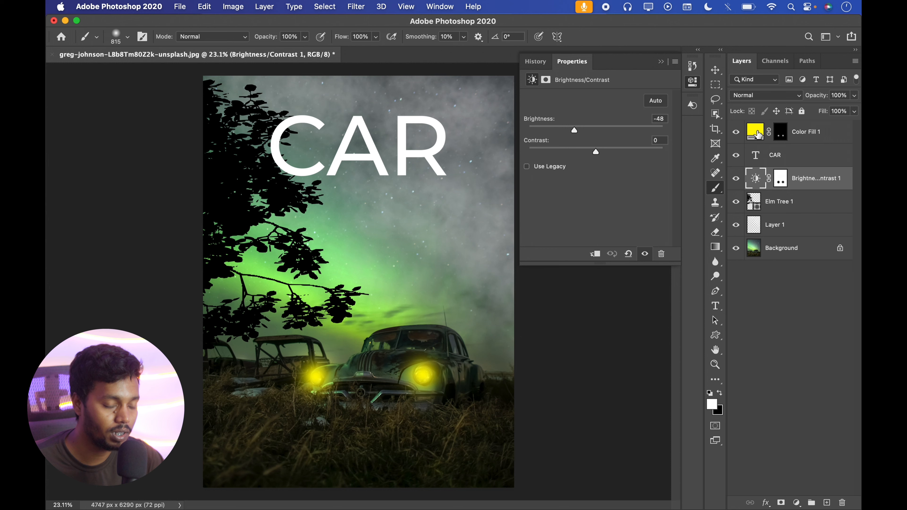
- Place the leaves PNG from the 04_Layers_Panel folder in Finder above Color Fill 1, in the lower-right corner of the poster
left_click(756, 133)
key("v")
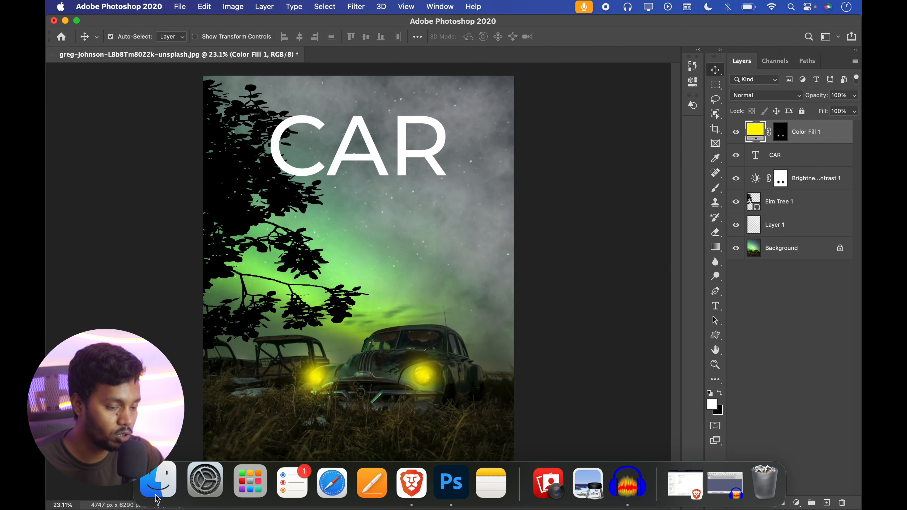
left_click(157, 485)
left_click(451, 270)
left_click_drag(452, 272, 409, 169)
left_click_drag(399, 313, 476, 401)
left_click(582, 37)
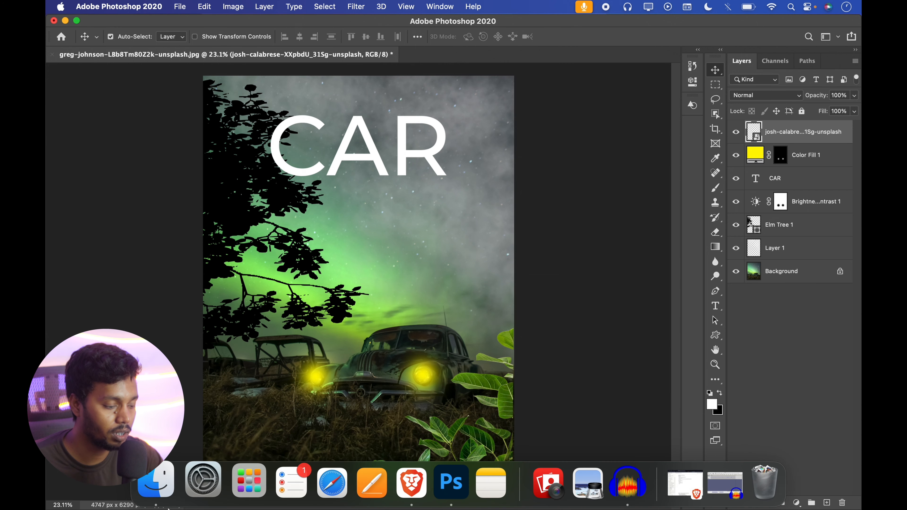
left_click(156, 480)
left_click_drag(458, 265, 382, 128)
left_click_drag(396, 165, 397, 165)
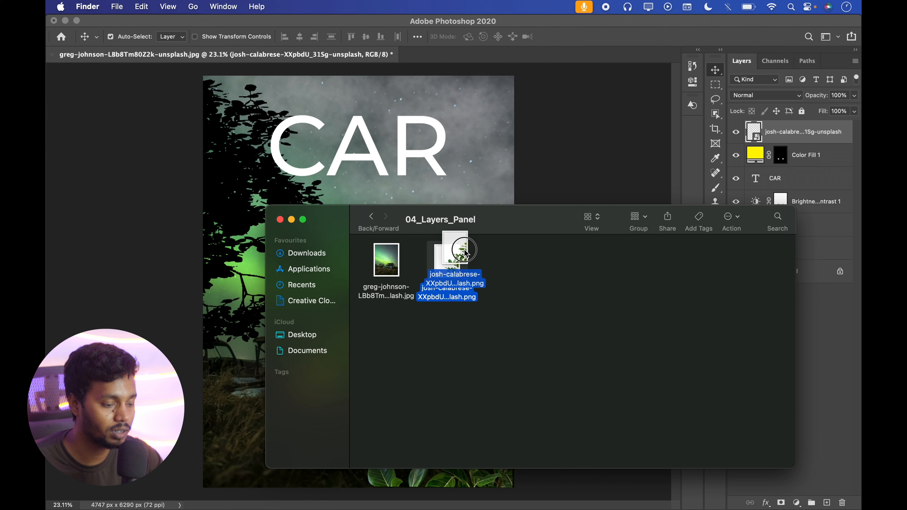
left_click(570, 71)
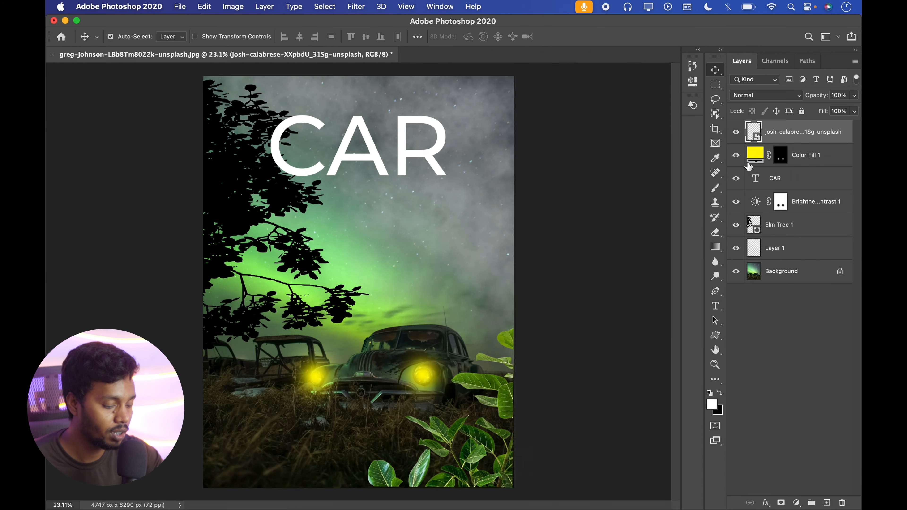
- Duplicate the leaves layer and flip the copy horizontally into the poster's lower-left corner, tilted slightly clockwise
key("super+j")
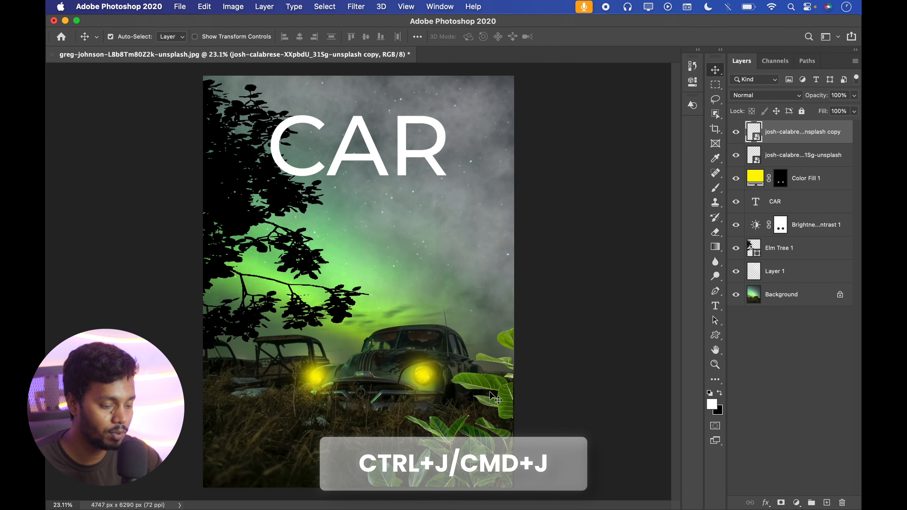
key("super+t")
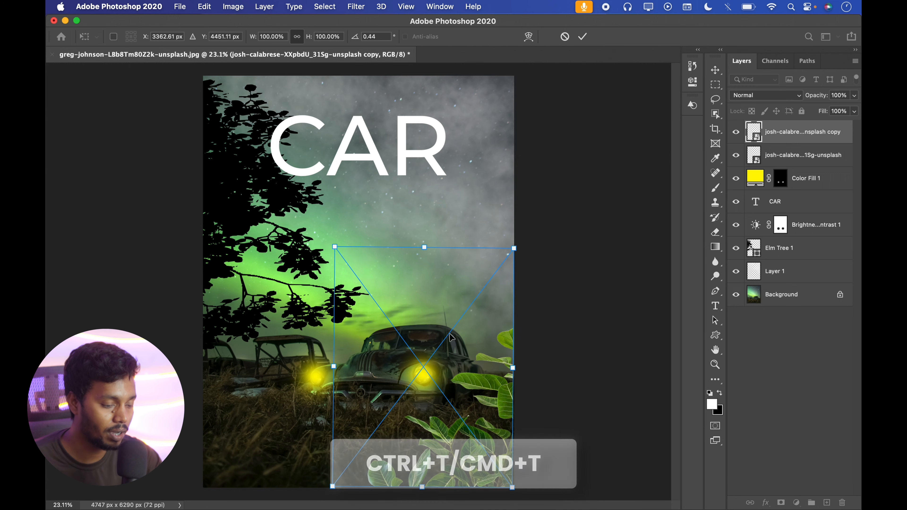
right_click(411, 268)
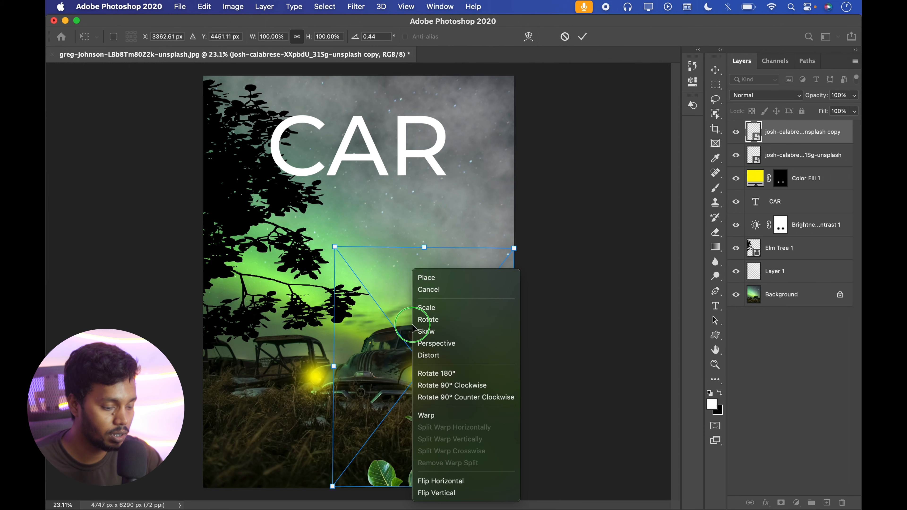
left_click(430, 482)
left_click_drag(370, 443, 334, 421)
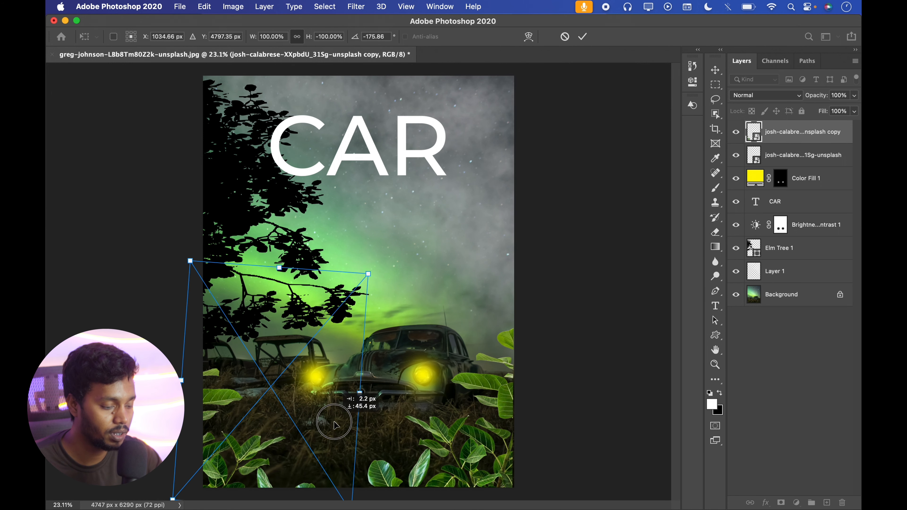
left_click(584, 37)
left_click(736, 132)
left_click(736, 155)
left_click(736, 155)
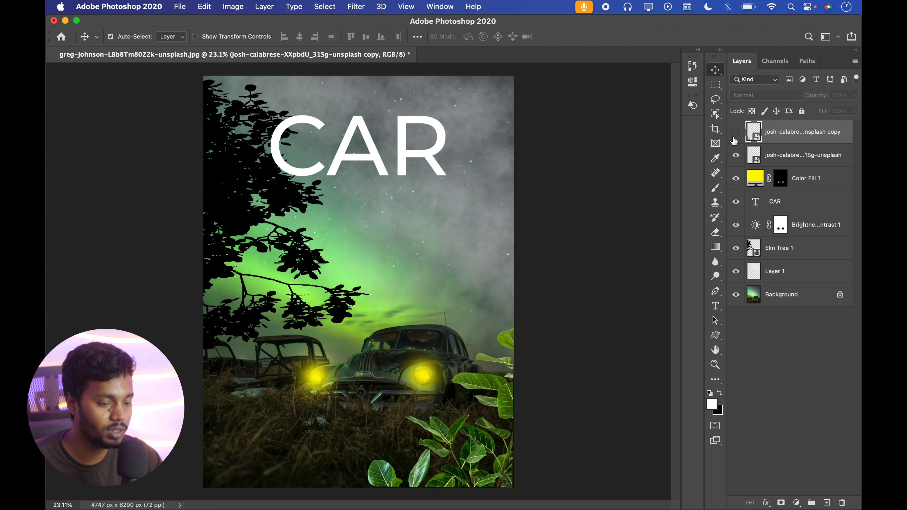
left_click(735, 135)
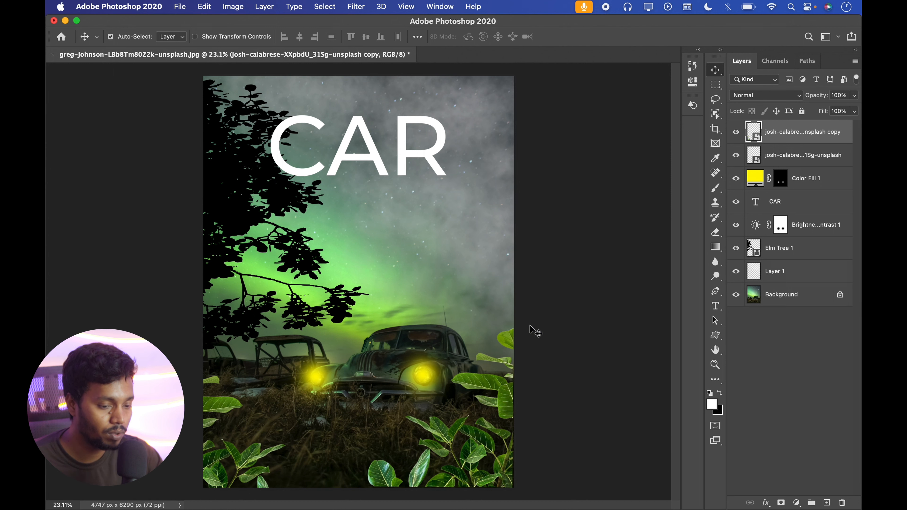
- Add a Hue/Saturation adjustment layer above the copied leaves layer and set the hue to -97
left_click(796, 503)
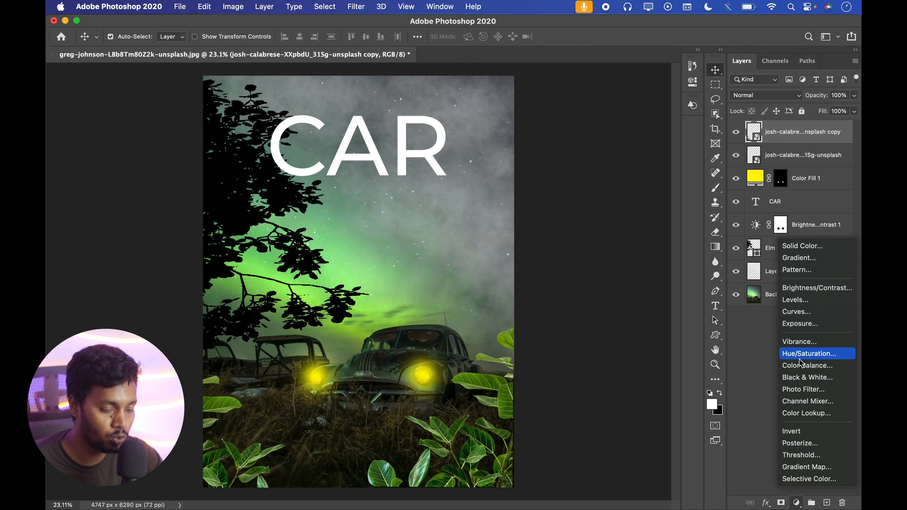
left_click(804, 354)
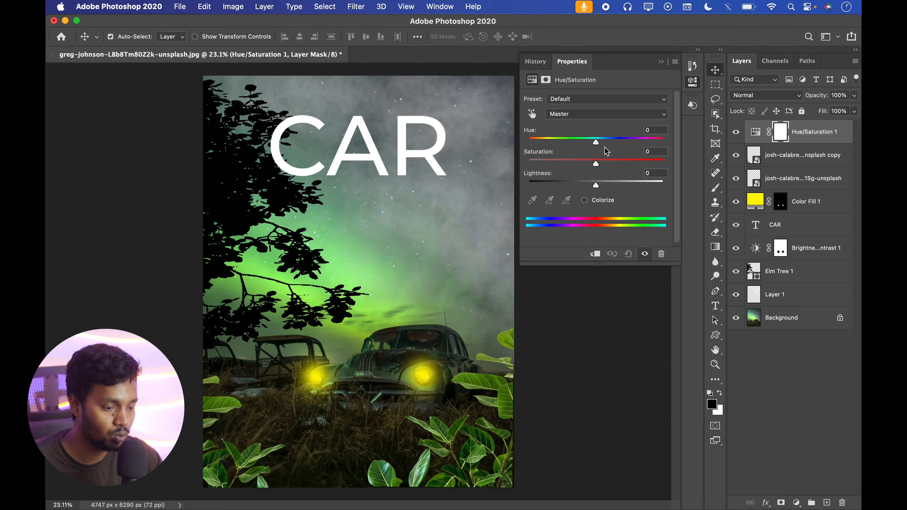
left_click_drag(595, 145, 551, 143)
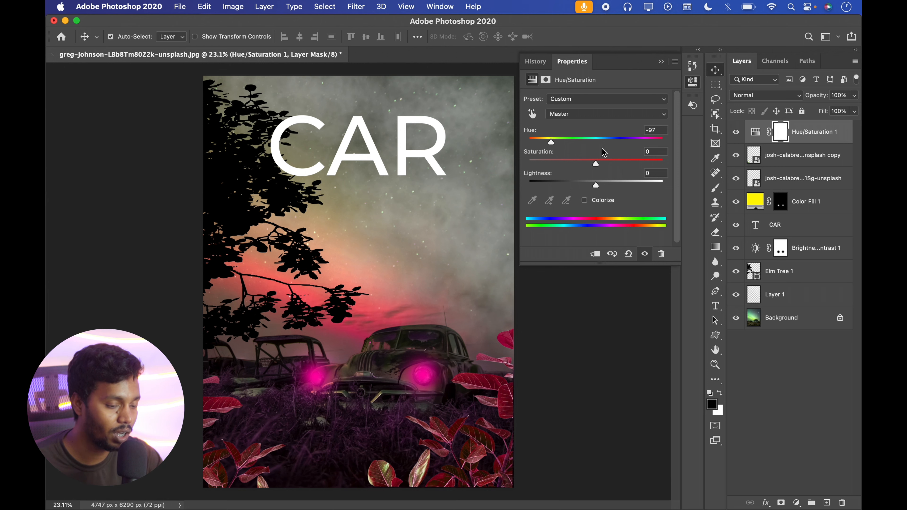
- Clip Hue/Saturation 1 to the copied leaves layer and set its hue to +15 and saturation to +82
left_click_drag(592, 145, 566, 156)
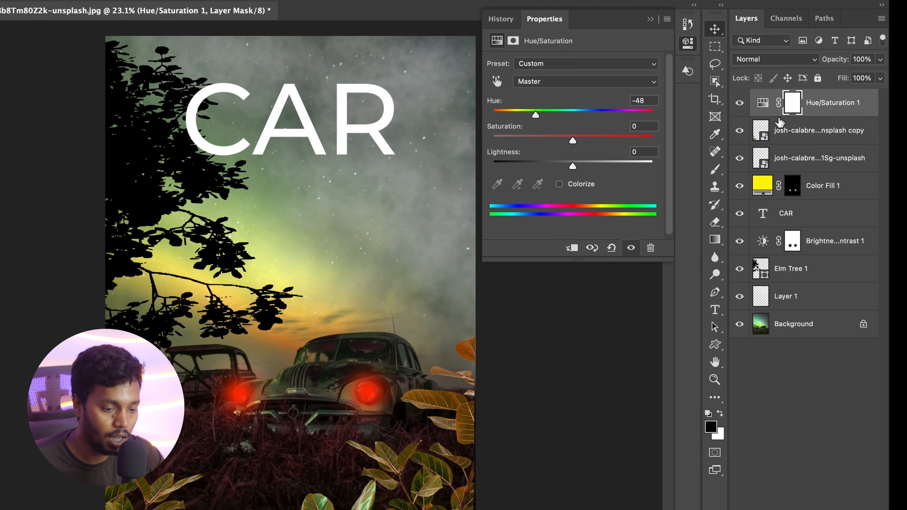
right_click(821, 98)
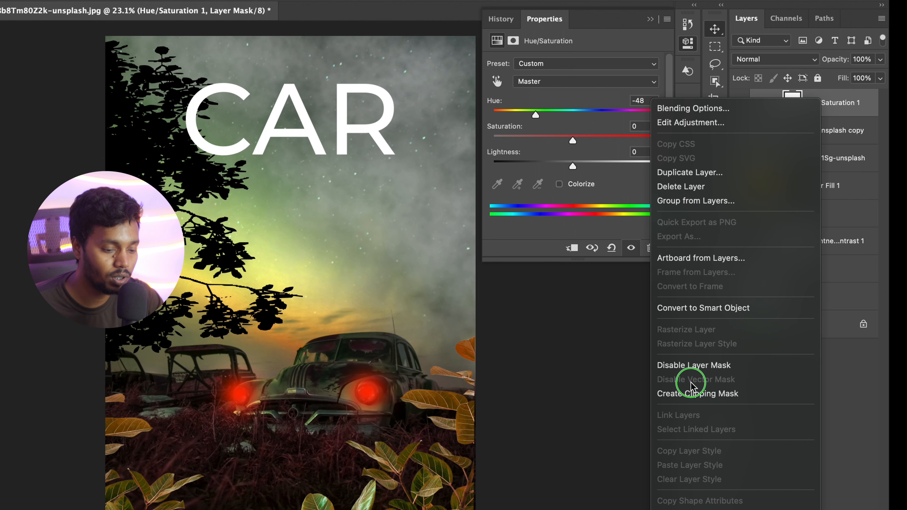
left_click(693, 393)
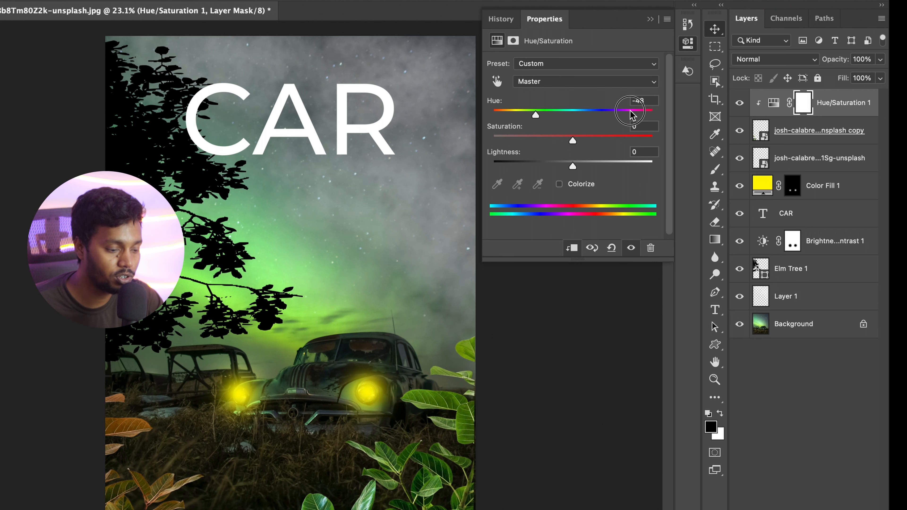
left_click_drag(587, 118, 538, 115)
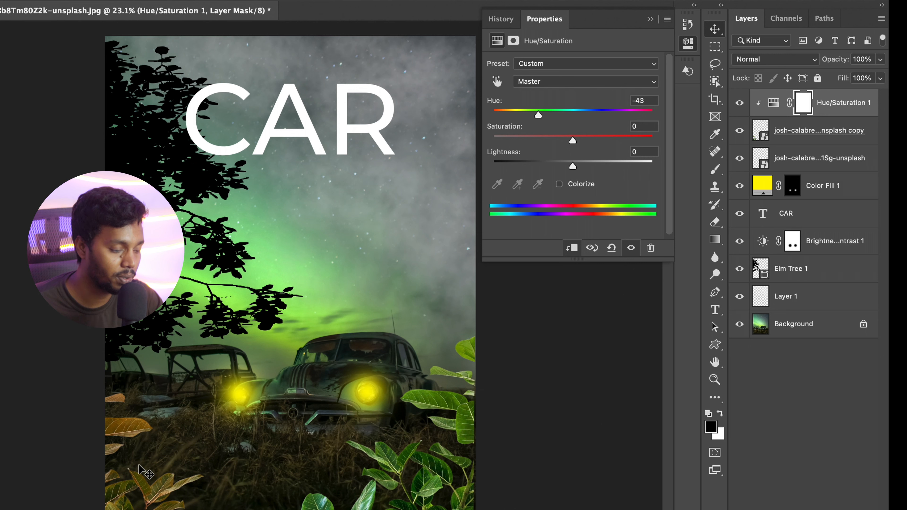
left_click_drag(538, 115, 639, 140)
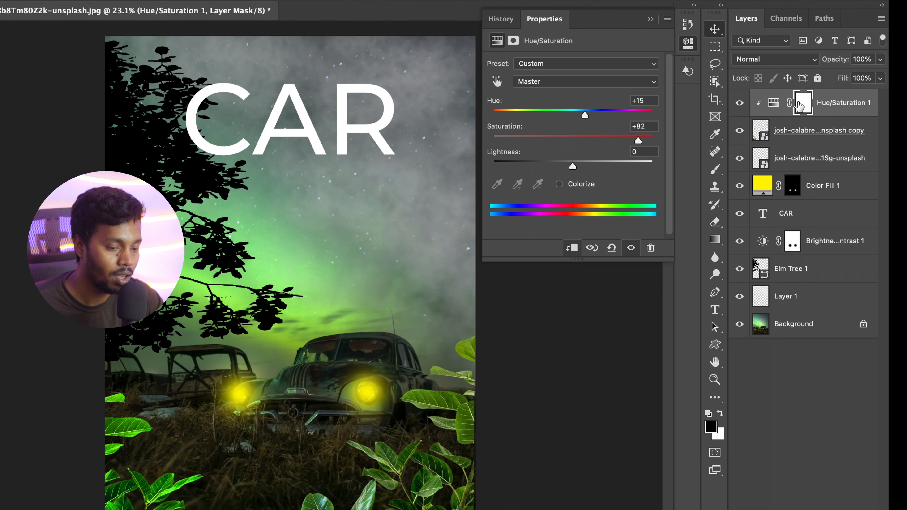
- Release the clipping mask of Hue/Saturation 1, try another hue, undo it and reset the adjustment to its defaults
right_click(845, 111)
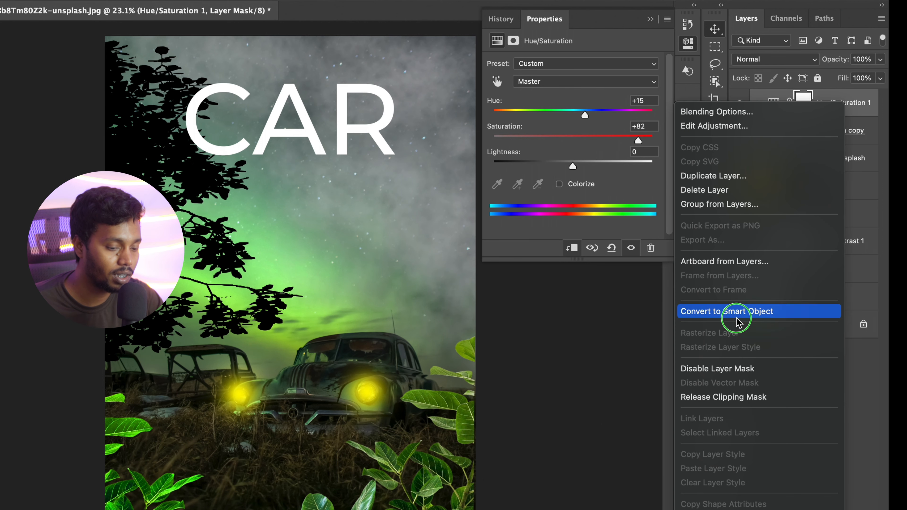
left_click(717, 398)
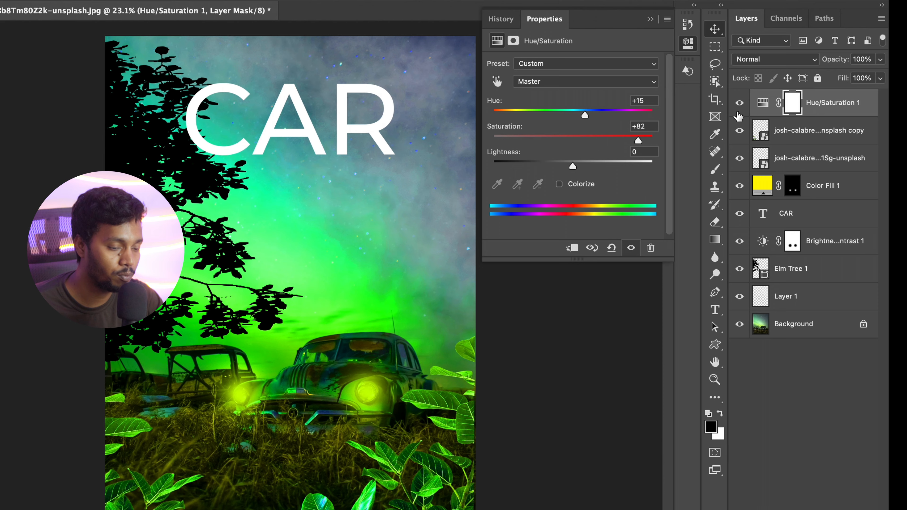
left_click_drag(585, 113, 549, 115)
key("super+z")
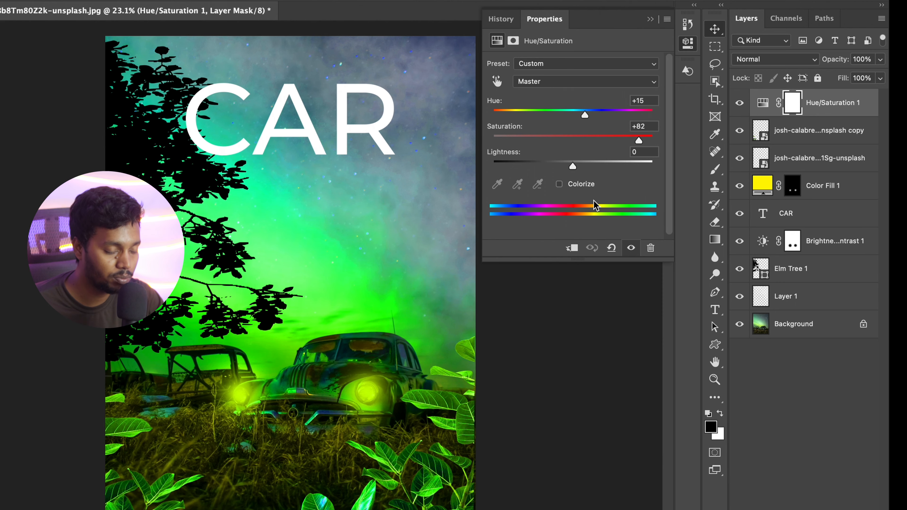
left_click(611, 248)
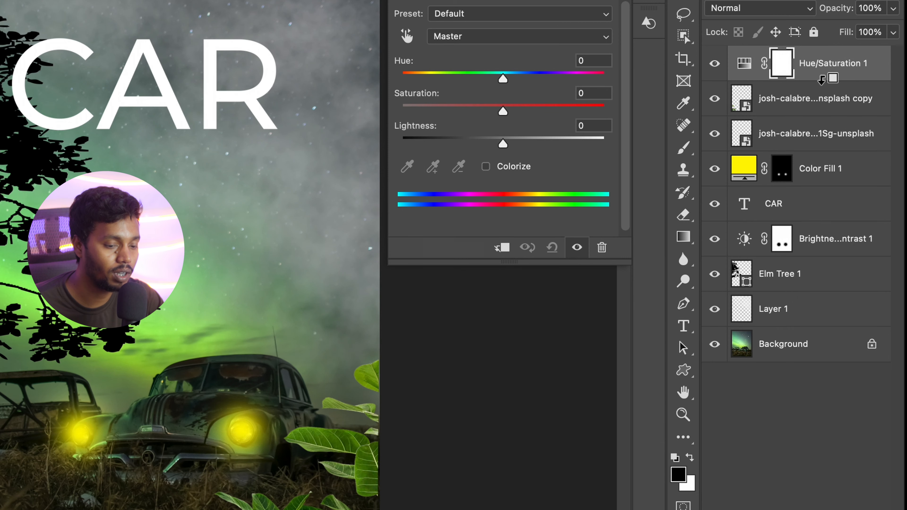
- Clip Hue/Saturation 1 to the copied leaves, release it, clip it again and set its hue to +45
left_click(819, 79, "alt")
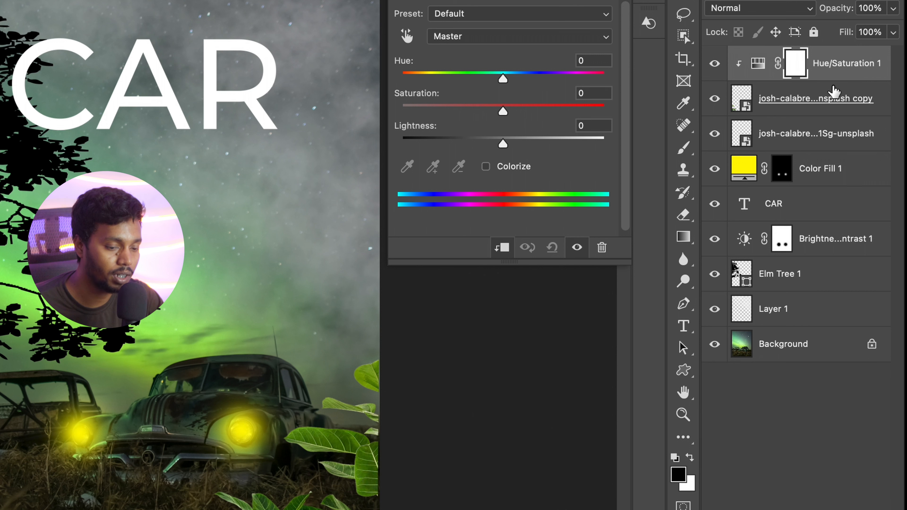
left_click(832, 79, "alt")
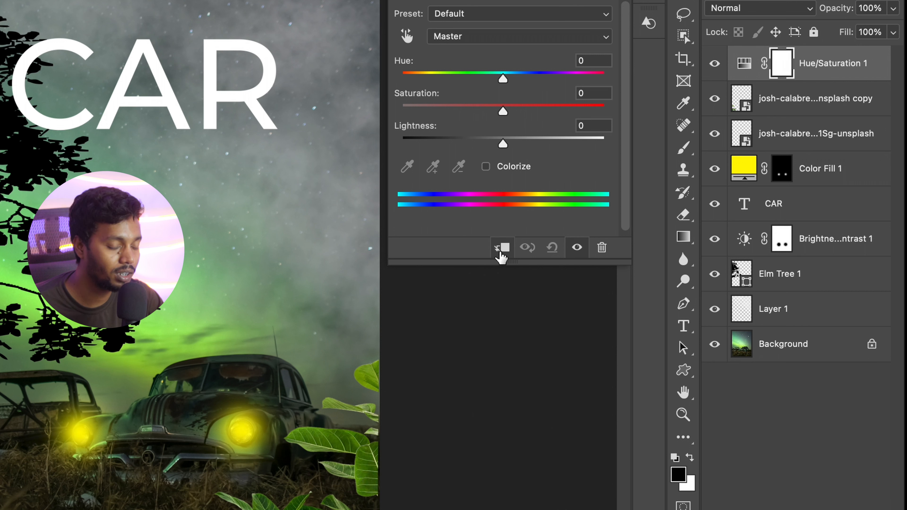
left_click(501, 249)
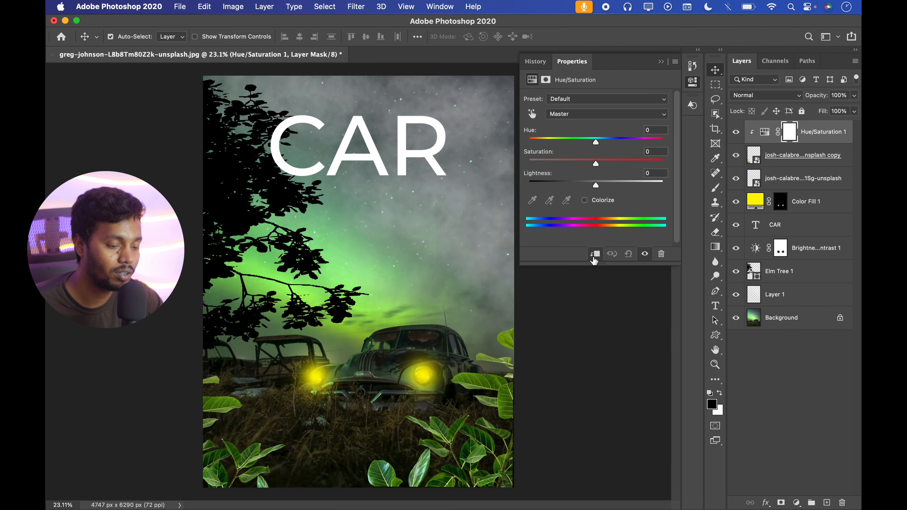
left_click_drag(596, 142, 625, 143)
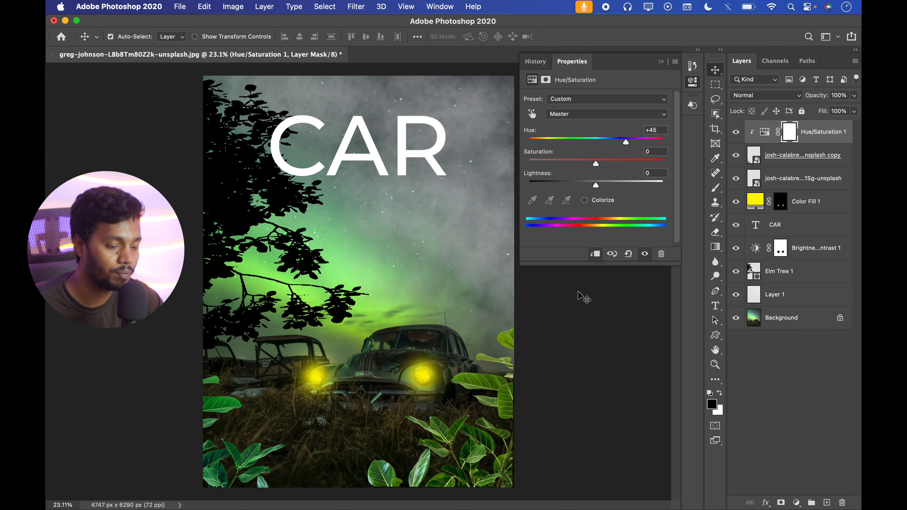
- Release Hue/Saturation 1 from the copied leaves layer and recreate its clipping mask
left_click(594, 254)
left_click(662, 63)
right_click(811, 132)
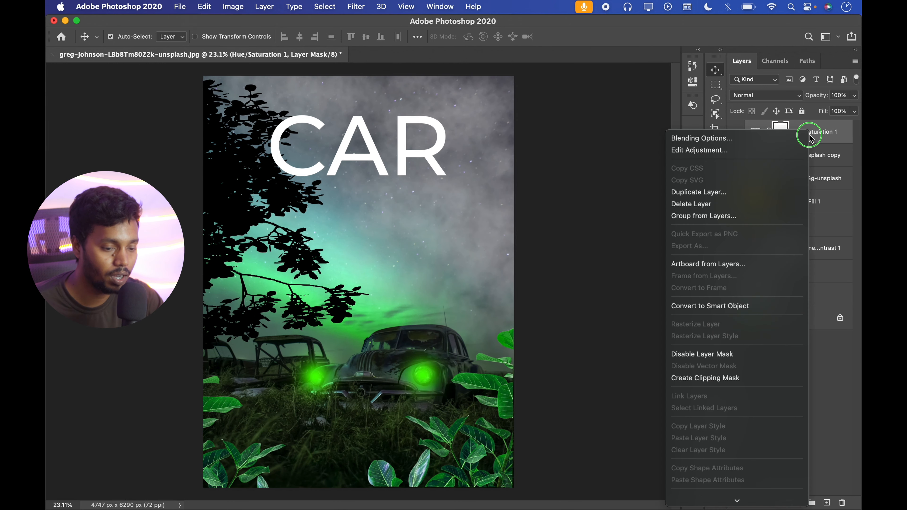
left_click(693, 379)
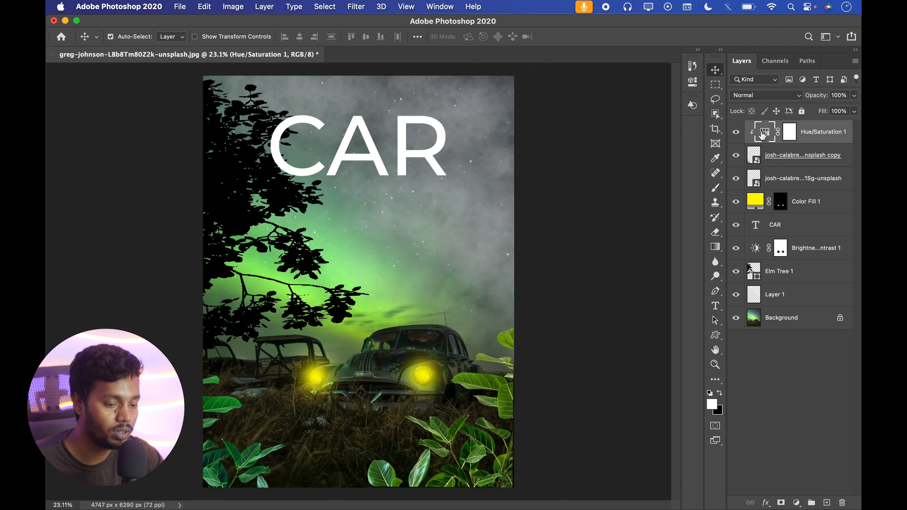
- Reset Hue/Saturation 1, then set its hue to -54 and saturation to -47
double_click(764, 131)
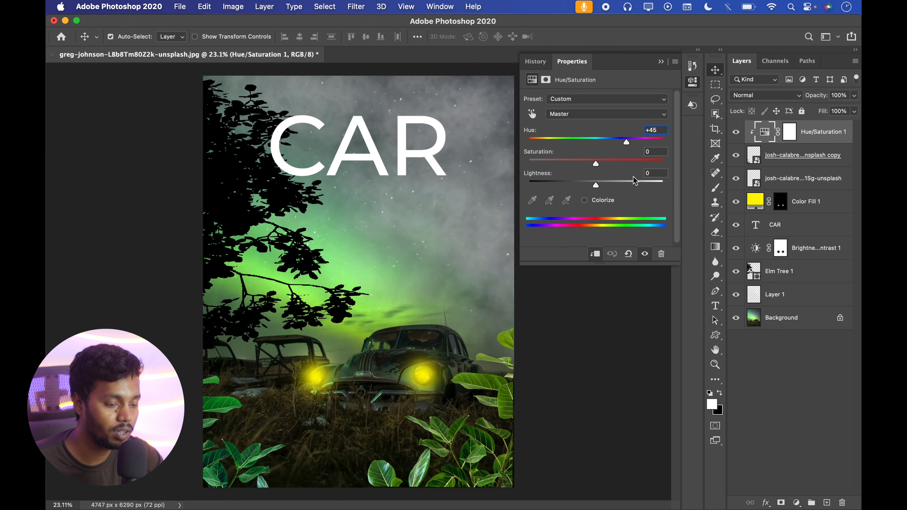
left_click(629, 254)
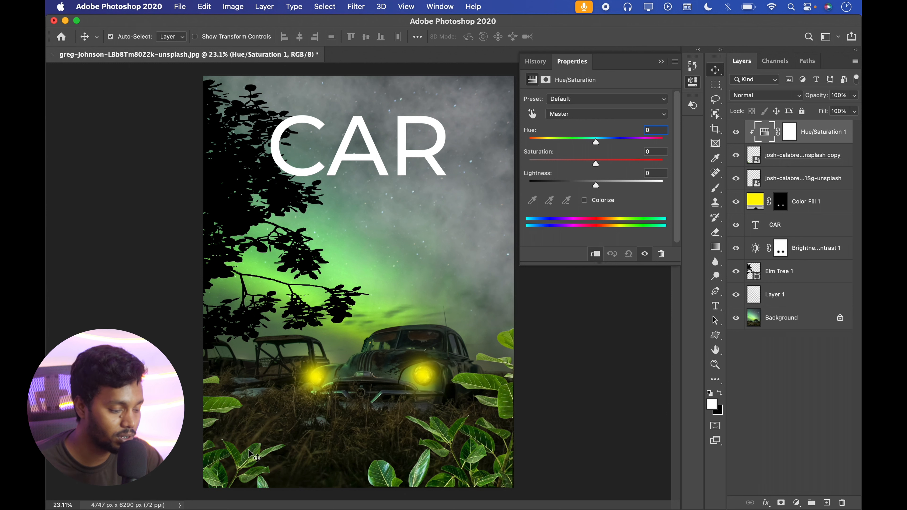
left_click_drag(595, 143, 565, 155)
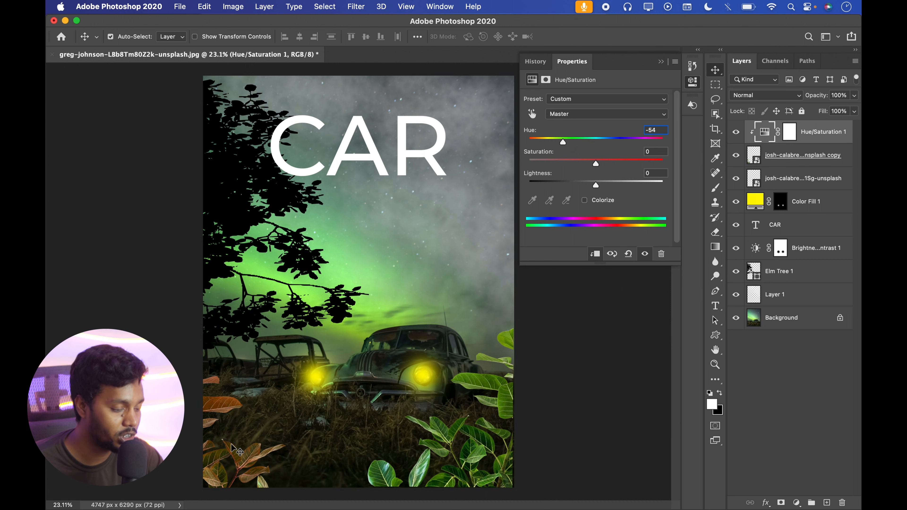
left_click_drag(597, 168, 565, 174)
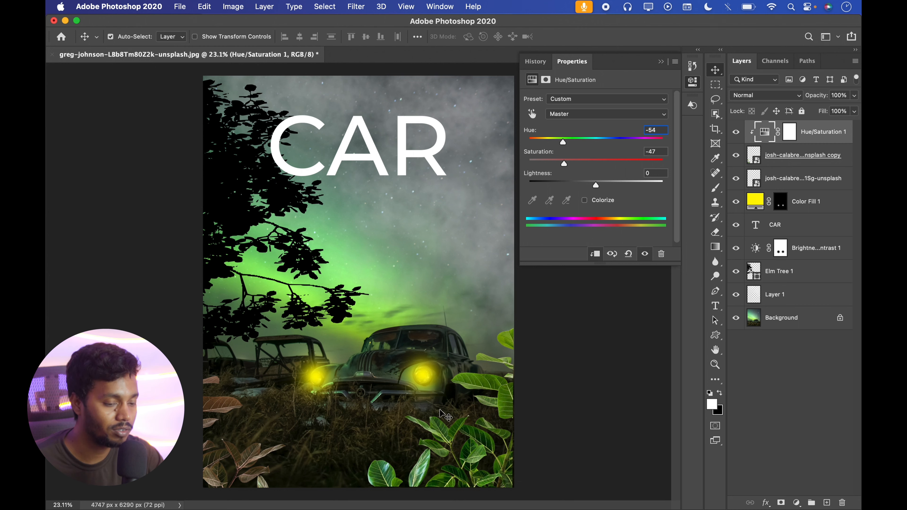
- Add a Brightness/Contrast adjustment layer clipped to the copied leaves and set its brightness to -86
left_click(796, 503)
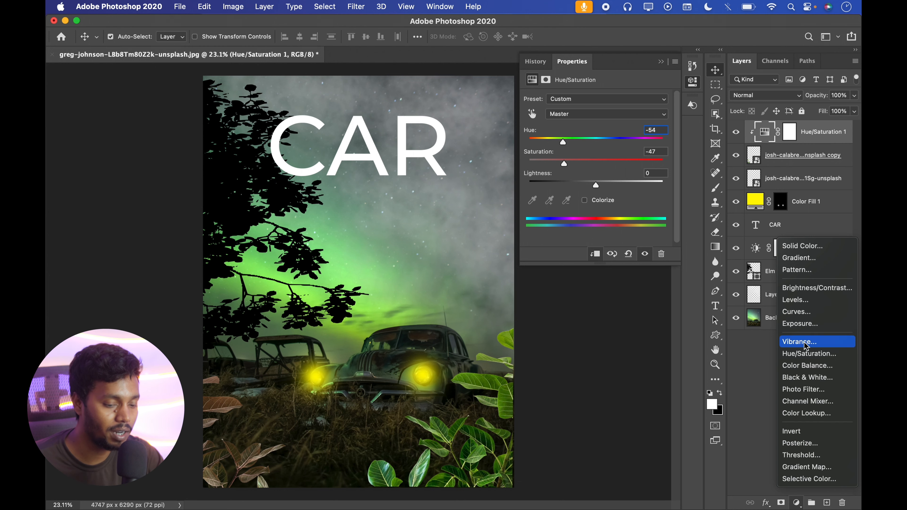
left_click(799, 290)
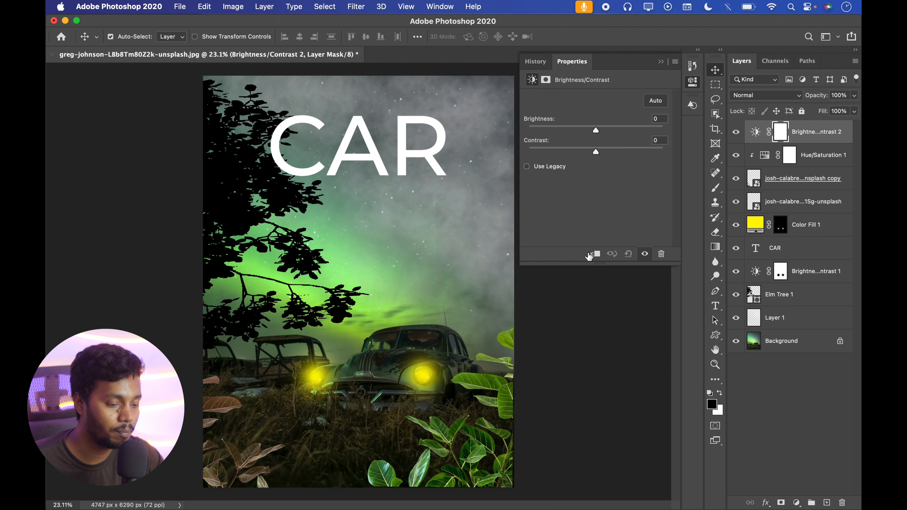
left_click(596, 254)
left_click_drag(596, 129, 560, 138)
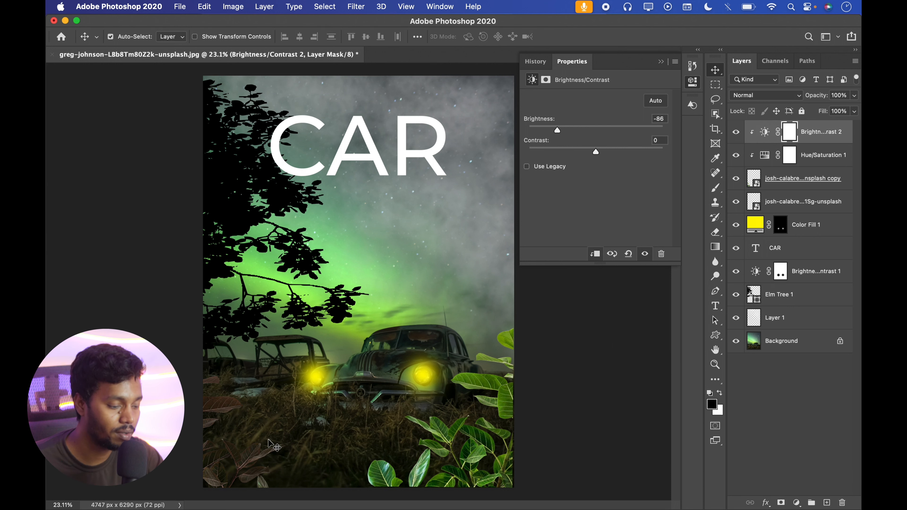
- Set the hue of Hue/Saturation 1 to -50, then hide and show the copied leaves layer to compare
left_click(768, 157)
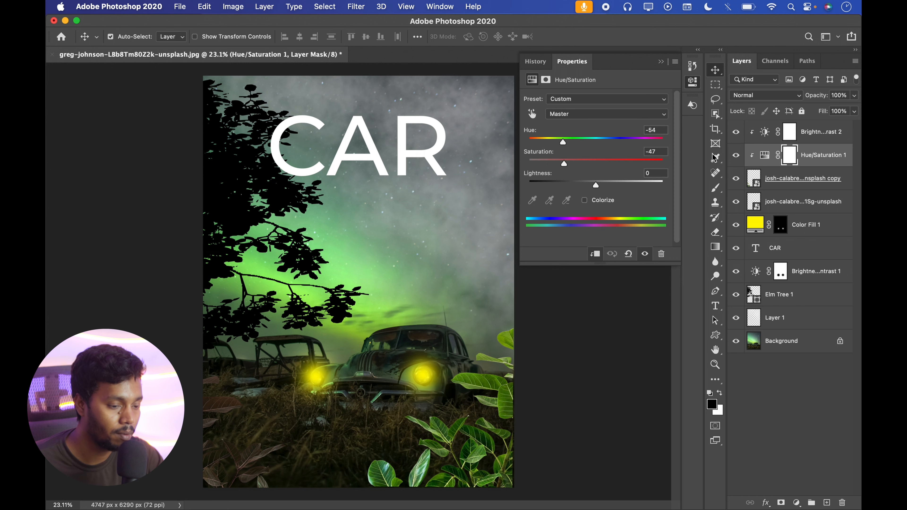
left_click_drag(563, 142, 564, 143)
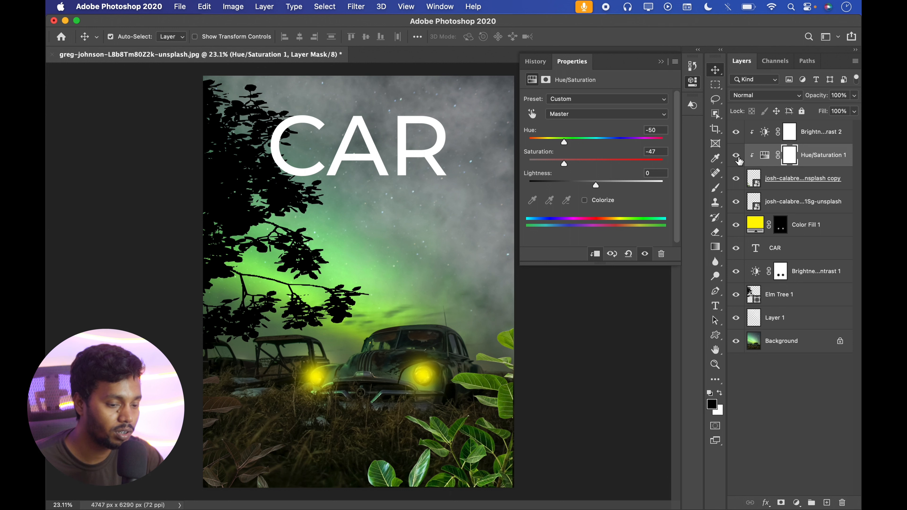
left_click(736, 178)
left_click(735, 179)
left_click(734, 180)
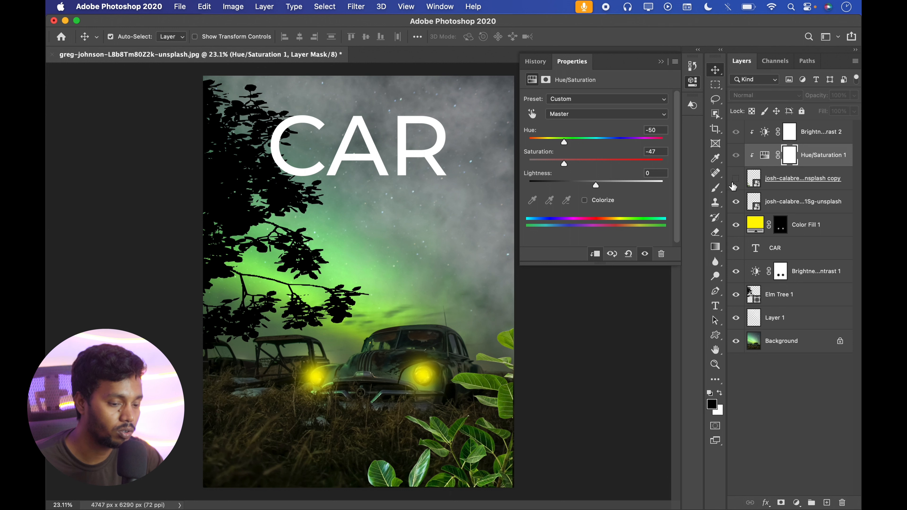
left_click(736, 181)
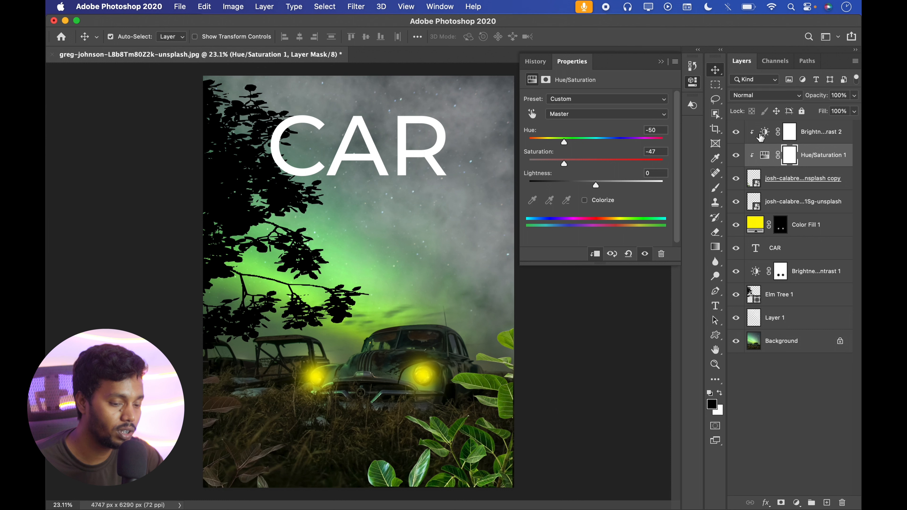
left_click(736, 179)
left_click(736, 180)
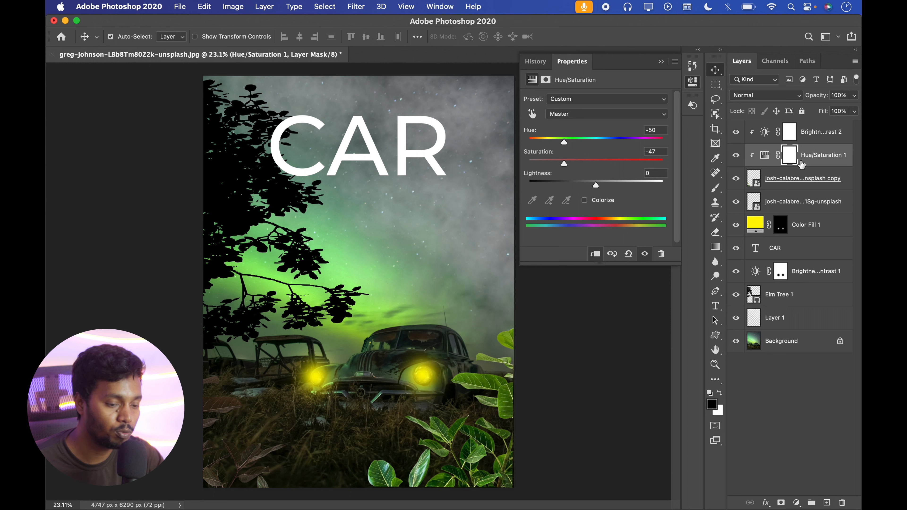
- Review the two adjustment layers clipped to the copied leaves and compare them with the original leaves layer
left_click(806, 139)
left_click(812, 155)
left_click(813, 134)
left_click(813, 156)
left_click(817, 136)
left_click(811, 161)
left_click(777, 203)
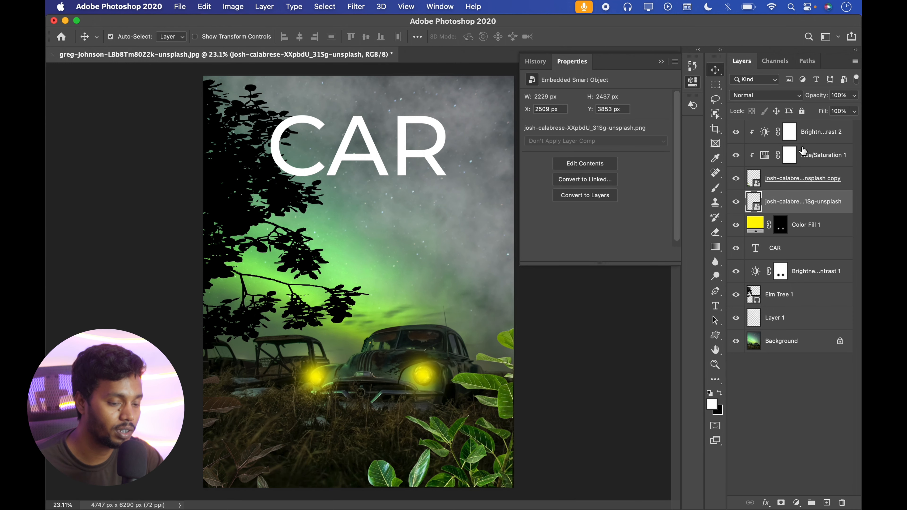
left_click(768, 161)
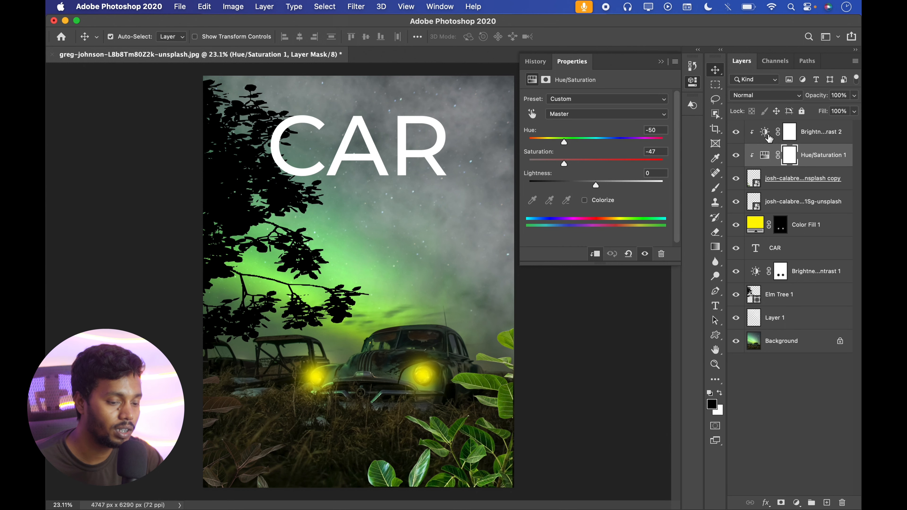
left_click(764, 138)
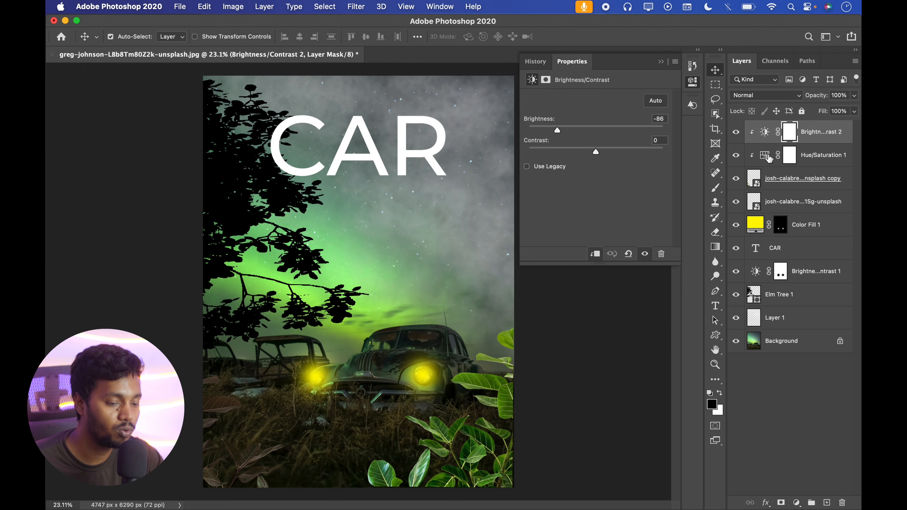
- Duplicate Hue/Saturation 1 and Brightness/Contrast 2 together, placing the copies directly above the original leaves layer
left_click(784, 165)
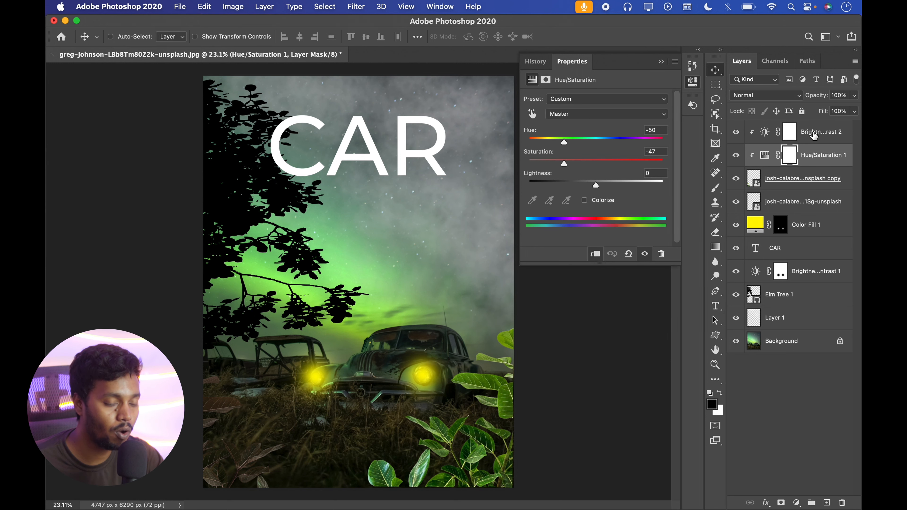
left_click(813, 136, "shift")
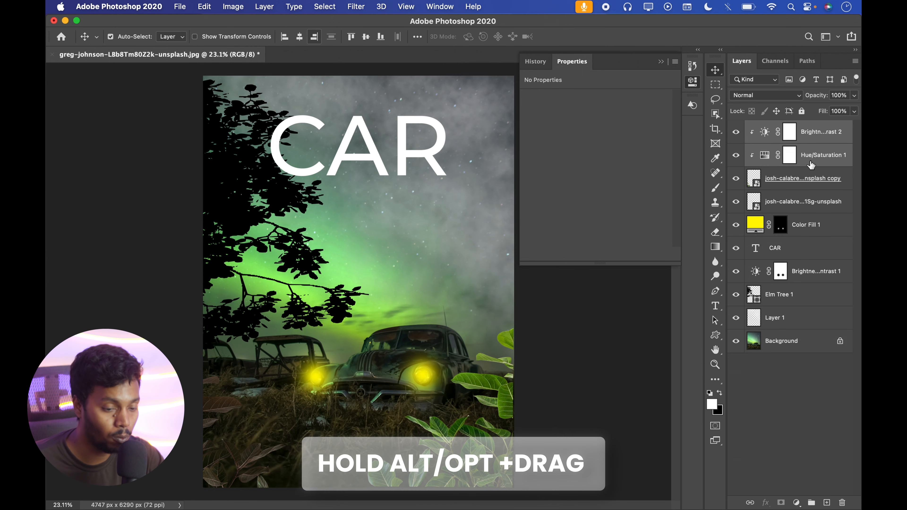
left_click_drag(812, 157, 811, 190)
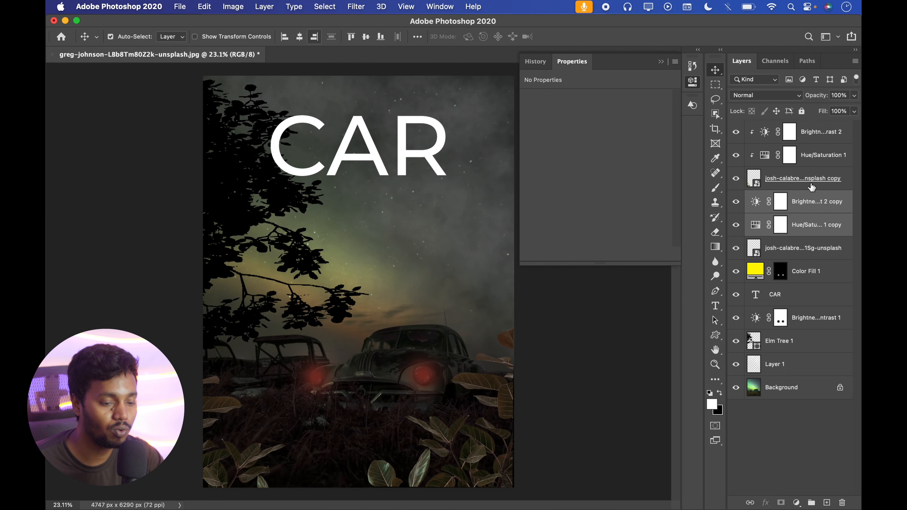
- Clip the copied Hue/Saturation and Brightness/Contrast adjustment layers to the original leaves layer as clipping masks
left_click(803, 228)
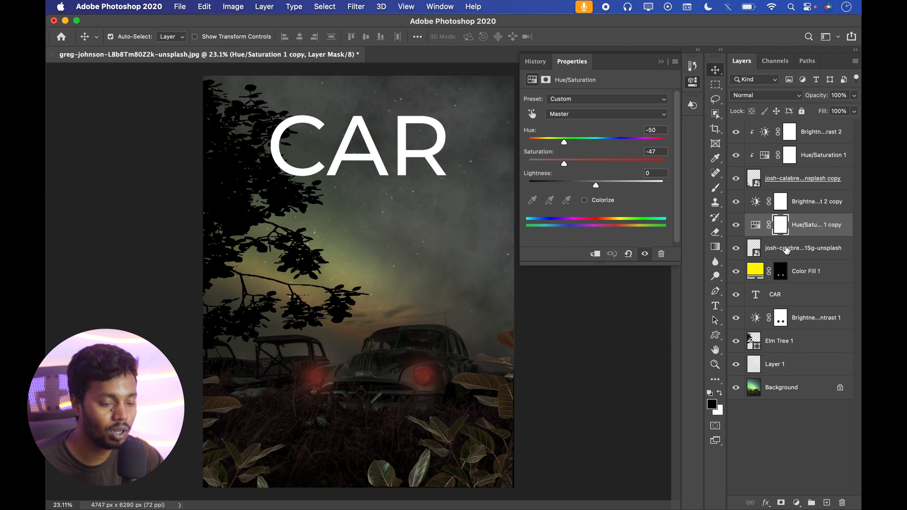
left_click(771, 252)
left_click(802, 228)
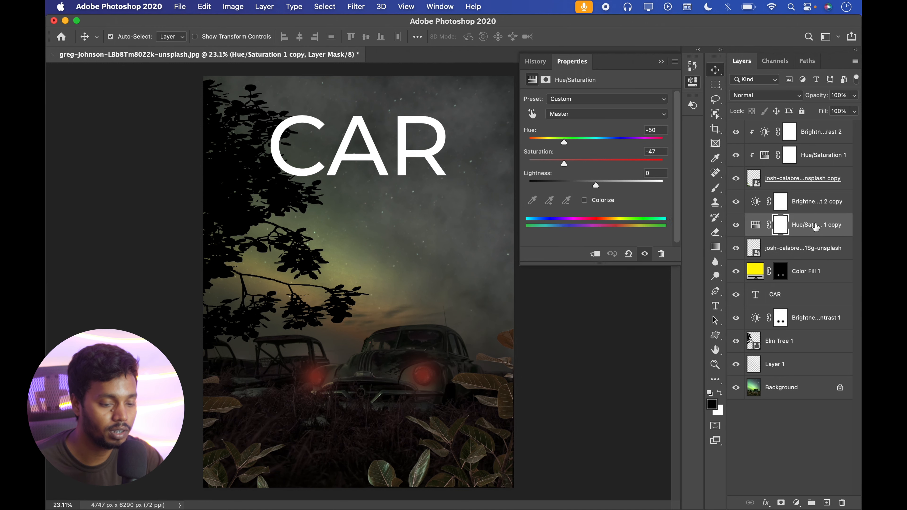
right_click(802, 227)
left_click(703, 467)
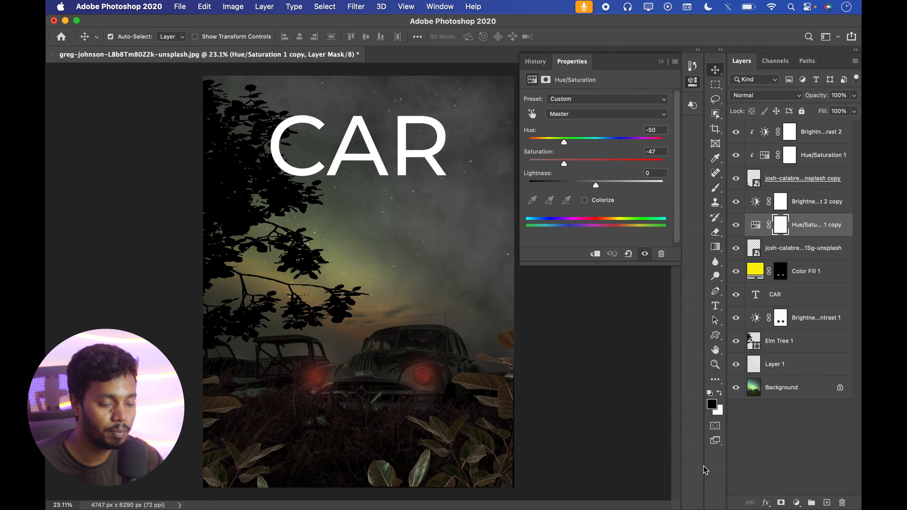
left_click(798, 203)
right_click(799, 202)
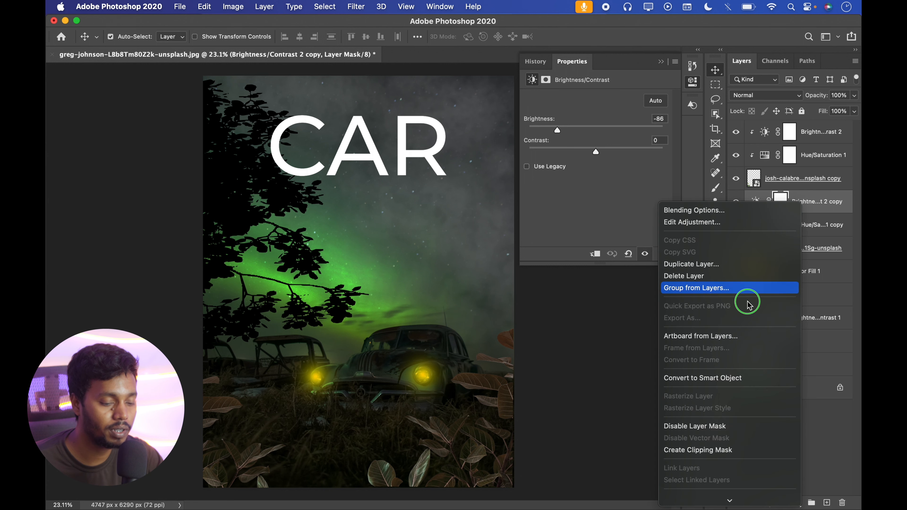
left_click(697, 450)
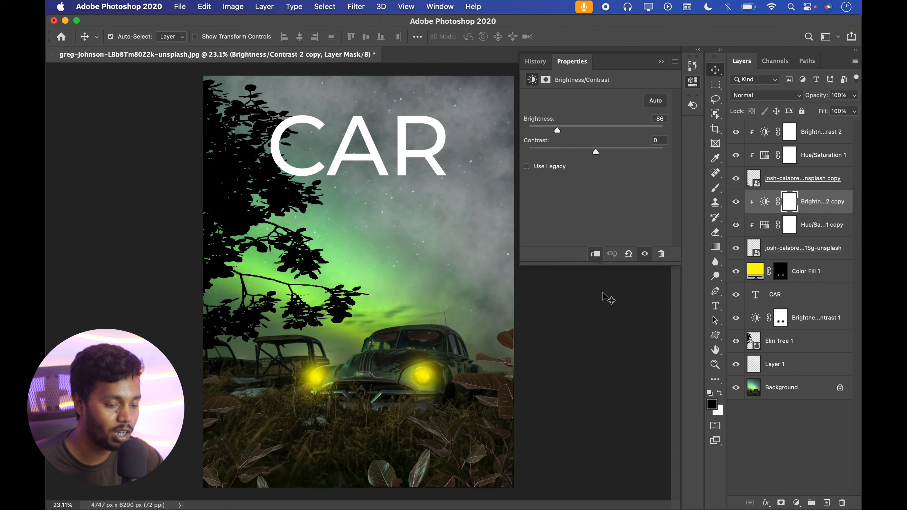
- Hide and show the two copied adjustment layers clipped to the original leaves to compare their effect
left_click(736, 202)
left_click(736, 225)
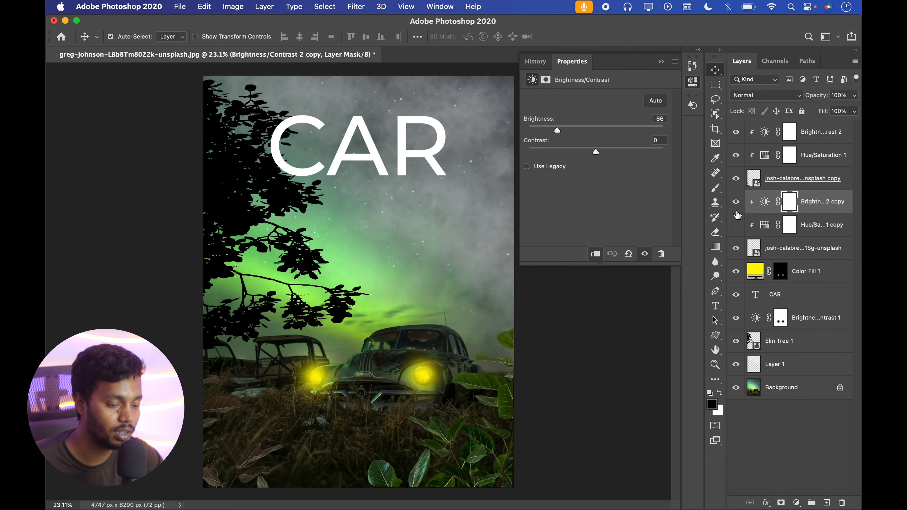
left_click(736, 225)
left_click(765, 225)
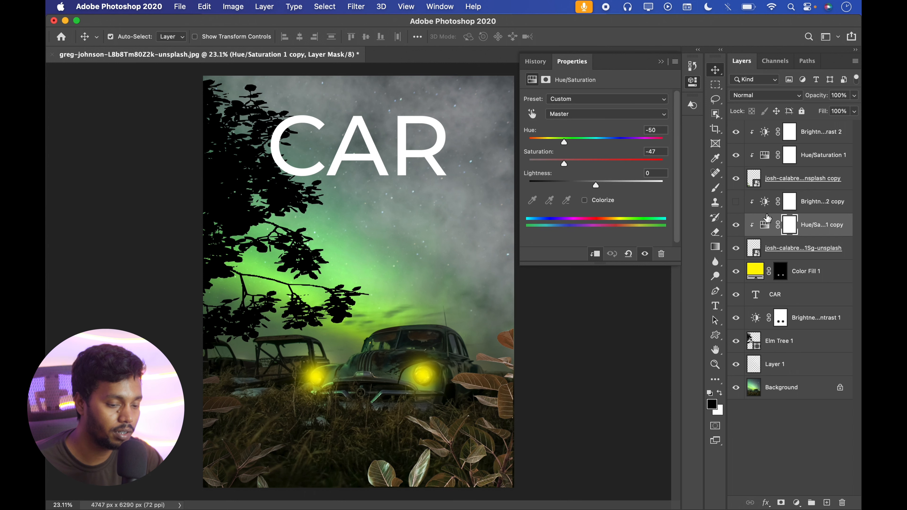
left_click(736, 202)
left_click(765, 203)
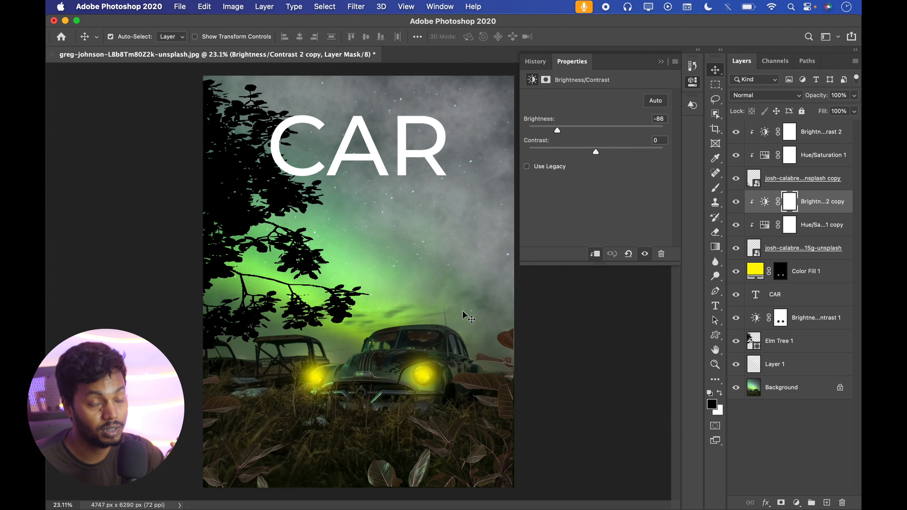
- Group both leaves layers together with their four clipped adjustment layers
left_click(818, 137)
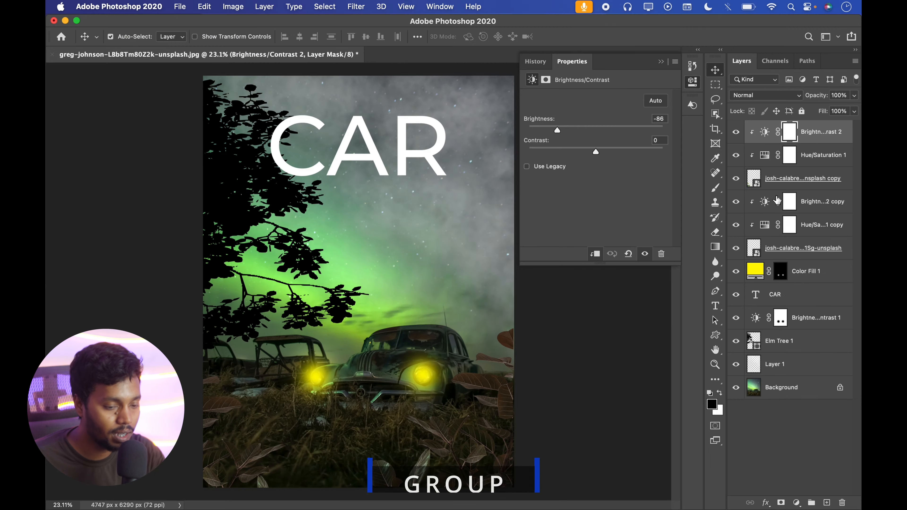
left_click_drag(798, 213, 797, 223)
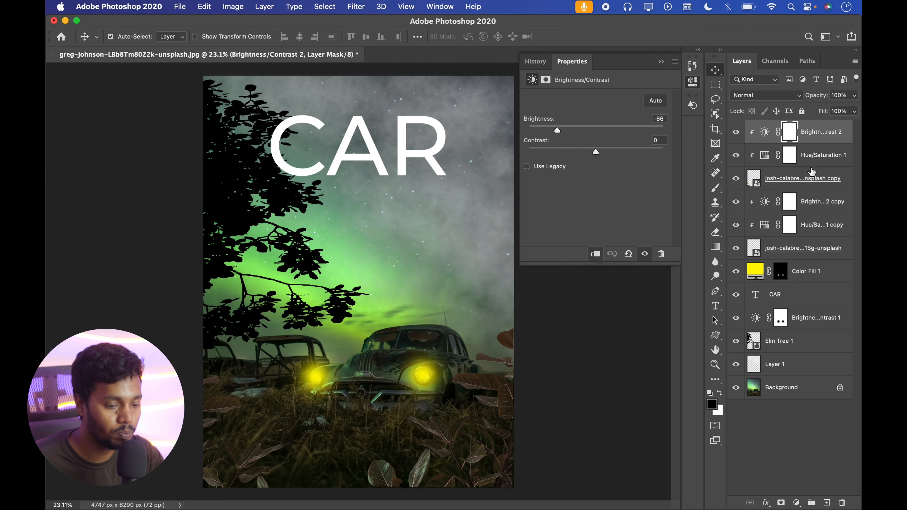
left_click(789, 253, "shift")
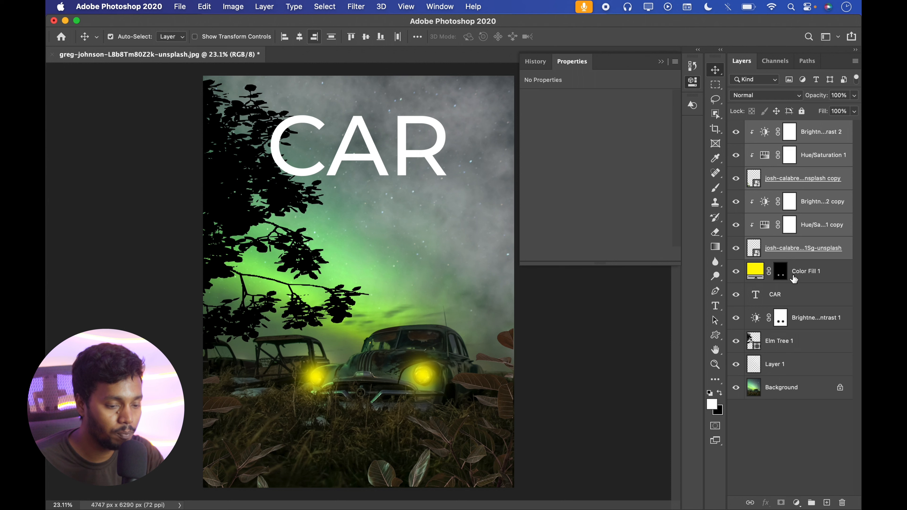
left_click_drag(793, 255, 812, 503)
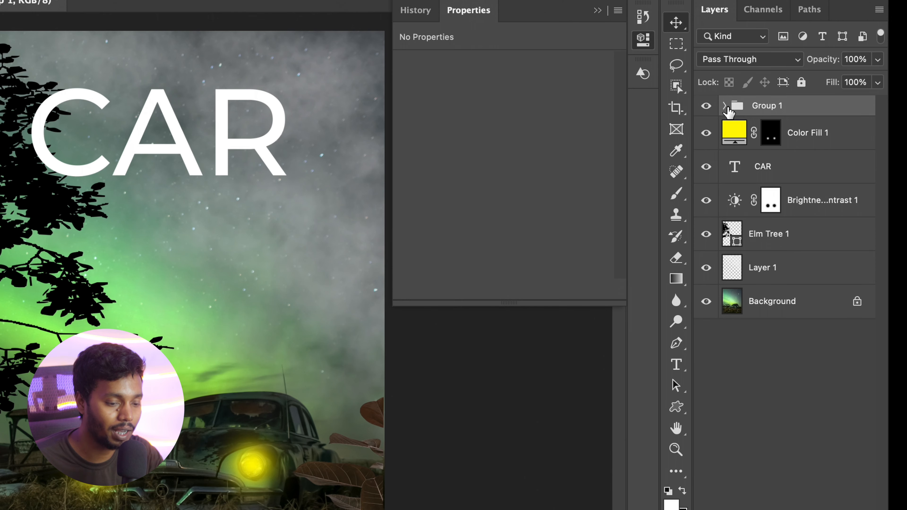
- Examine the layers inside Group 1 and compare the image with the whole group hidden and shown
left_click(748, 127)
left_click(706, 107)
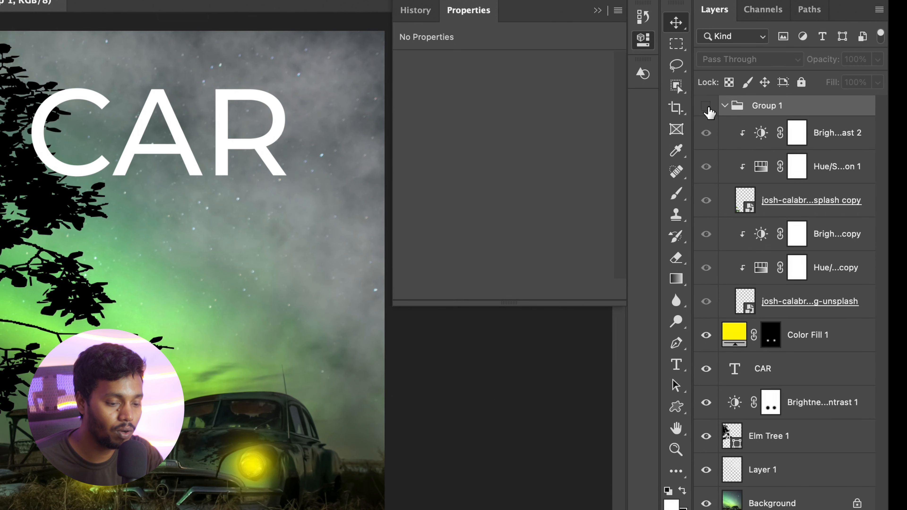
left_click(707, 108)
left_click(707, 107)
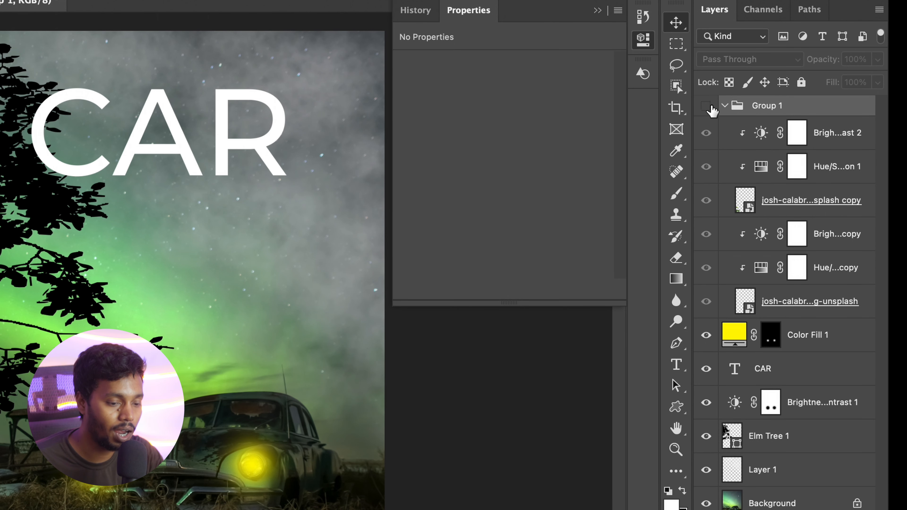
left_click(706, 107)
left_click(707, 106)
left_click(707, 106)
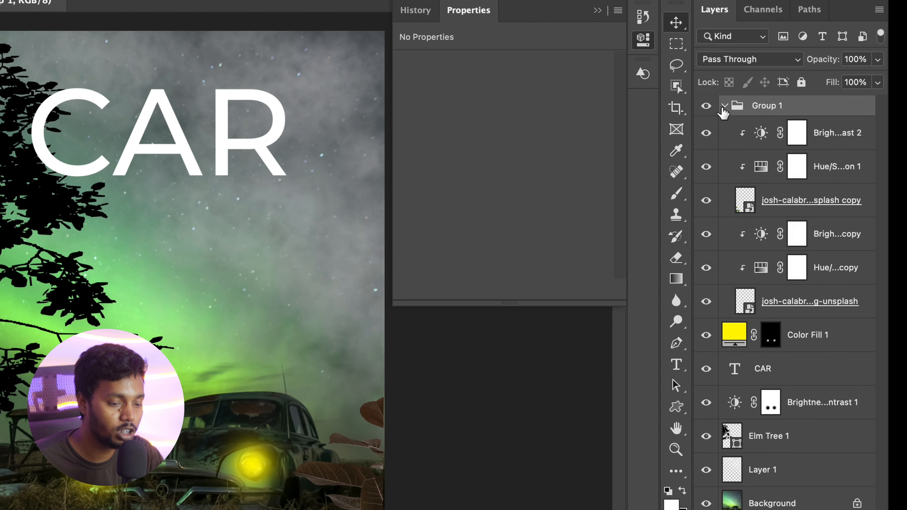
left_click(724, 106)
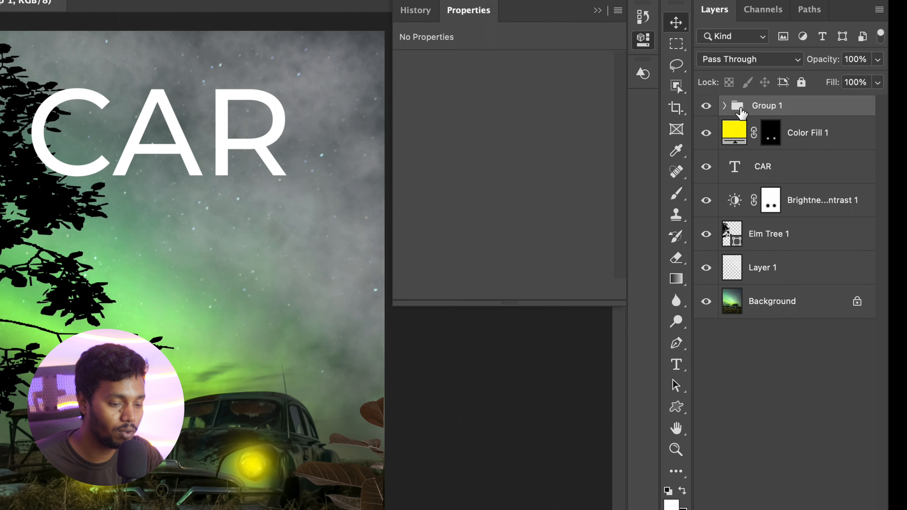
left_click(725, 107)
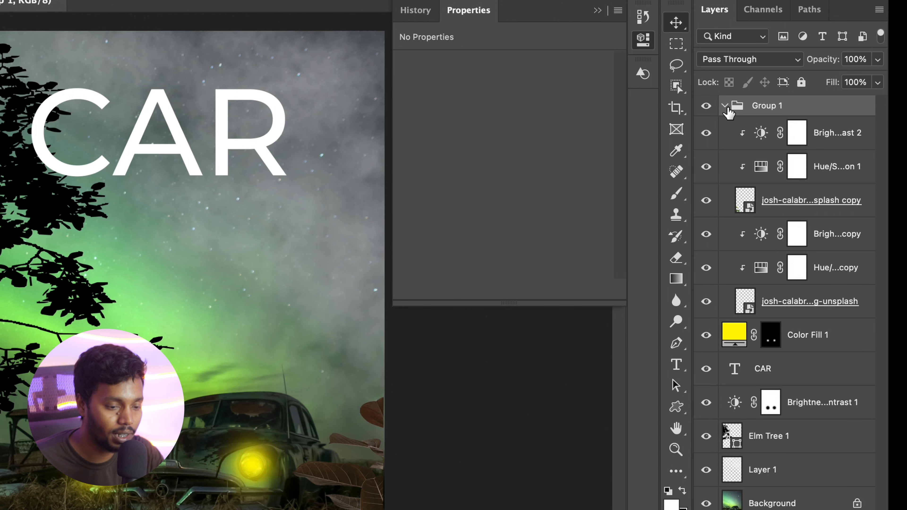
left_click(725, 106)
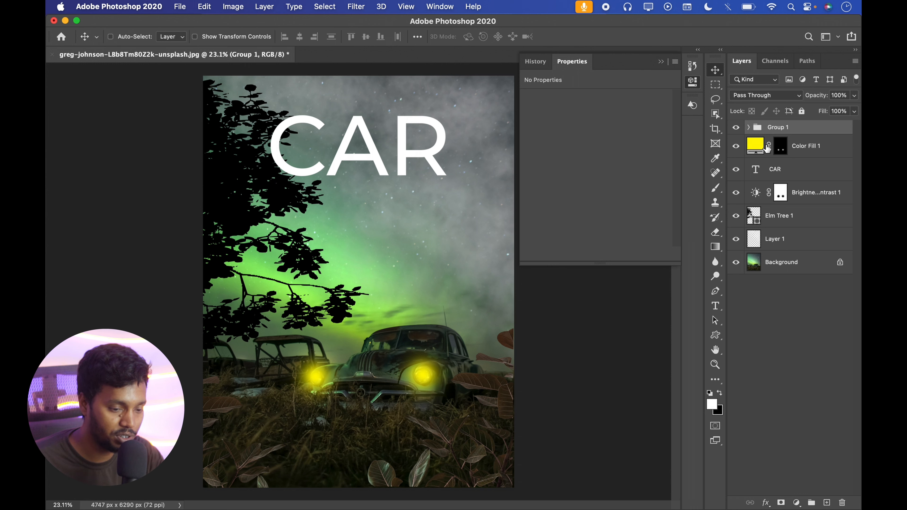
- Undo the grouping of the leaves and adjustment layers
key("super+z")
key("super+z")
key("super+z")
key("super+z")
key("super+z")
key("super+z")
key("super+z")
key("super+z")
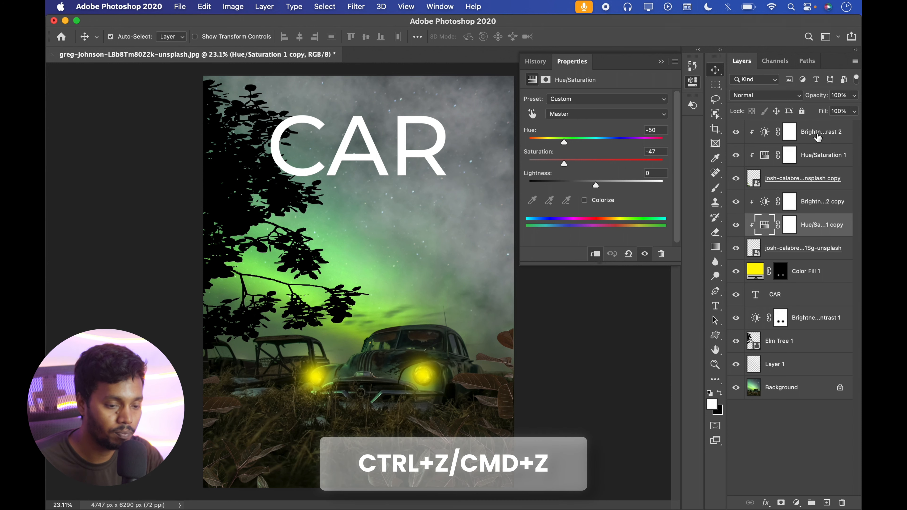
- Select all six leaves and adjustment layers, put them in a new group, then undo that grouping
left_click(799, 139, "shift")
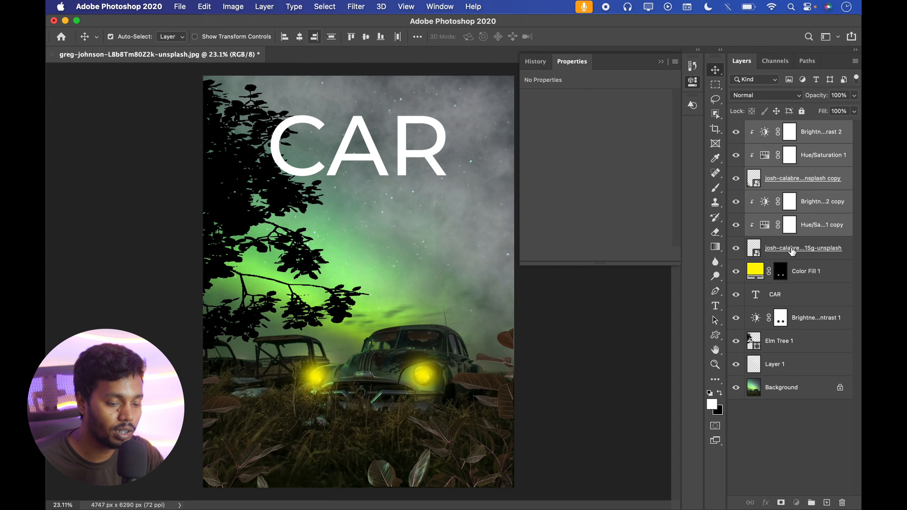
left_click(803, 248)
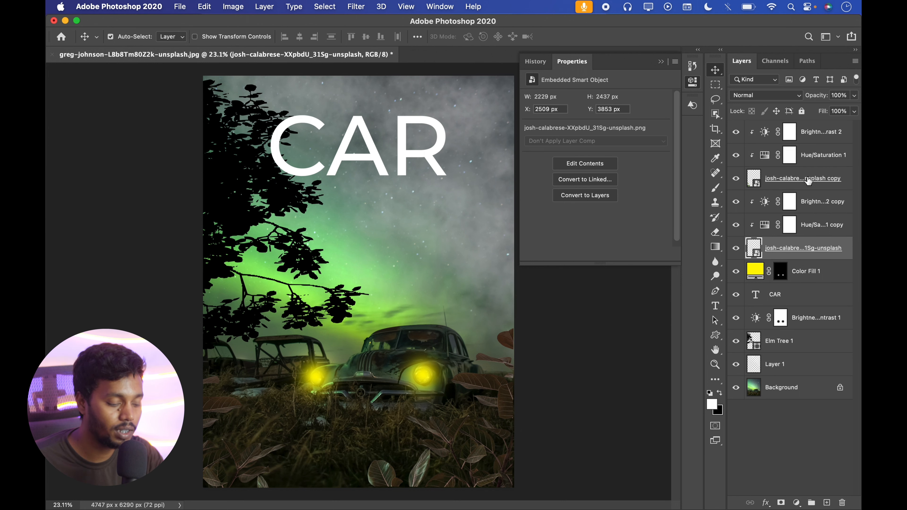
left_click(817, 136, "shift")
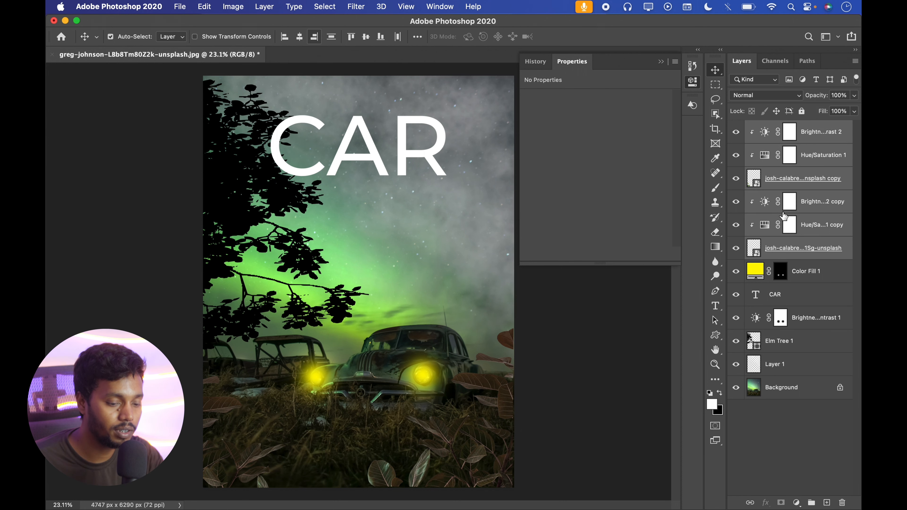
left_click(810, 503)
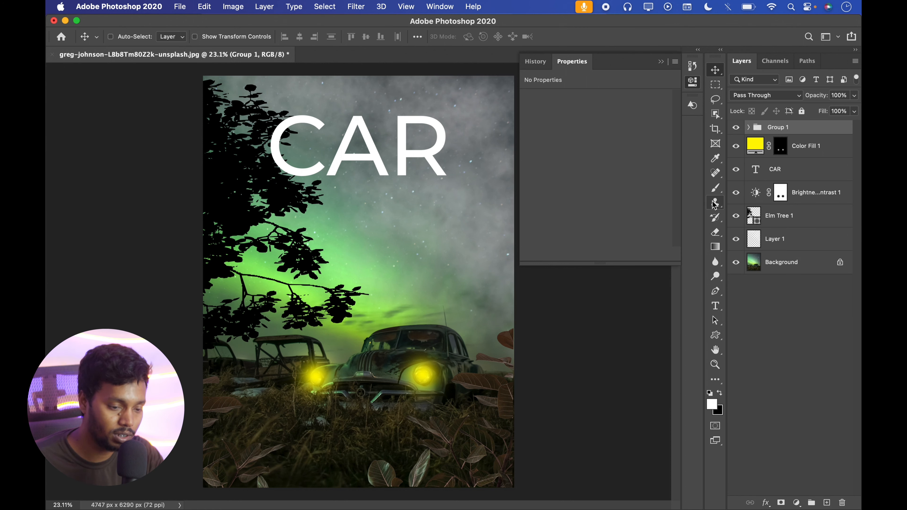
key("super+z")
- Use Group from Layers on the six selected layers with the name Group 1, then undo the grouping
right_click(802, 248)
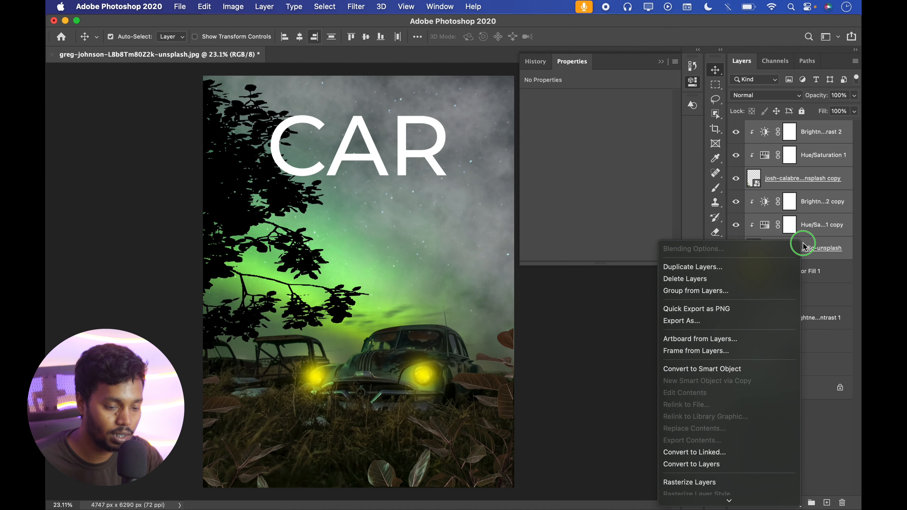
right_click(811, 248)
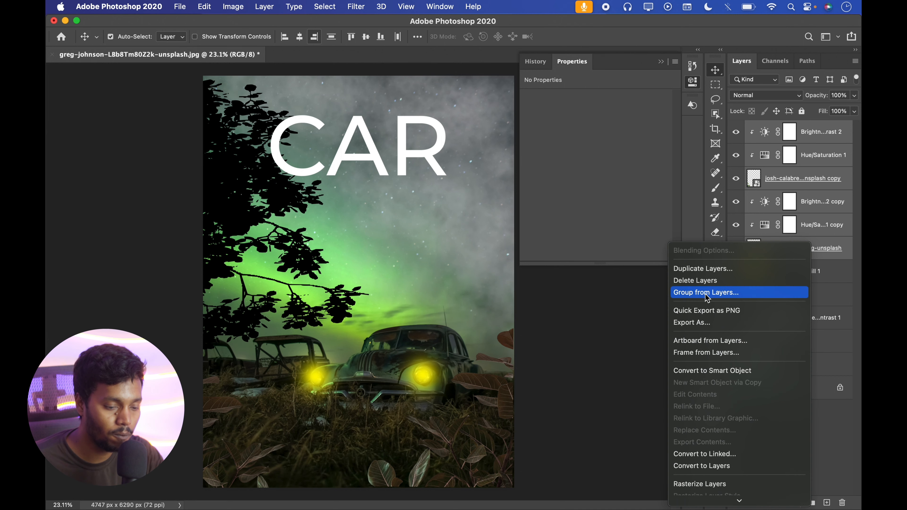
left_click(706, 293)
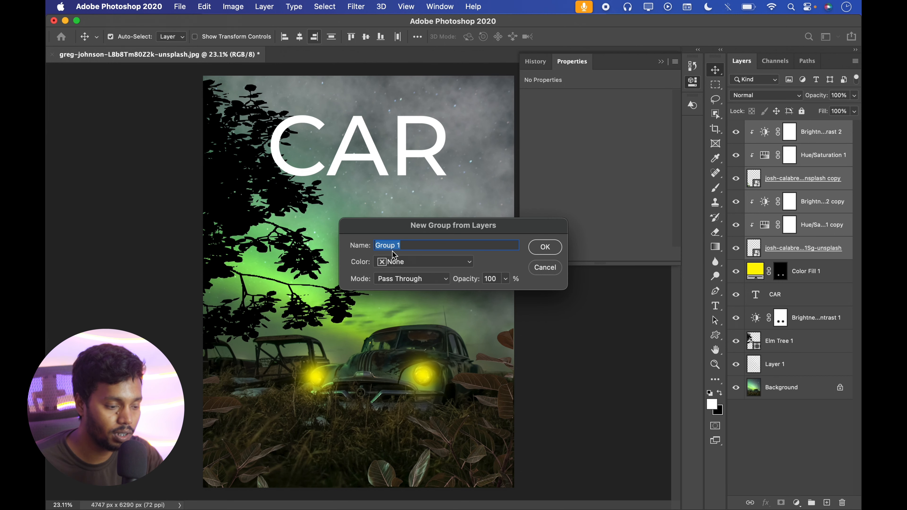
left_click(544, 249)
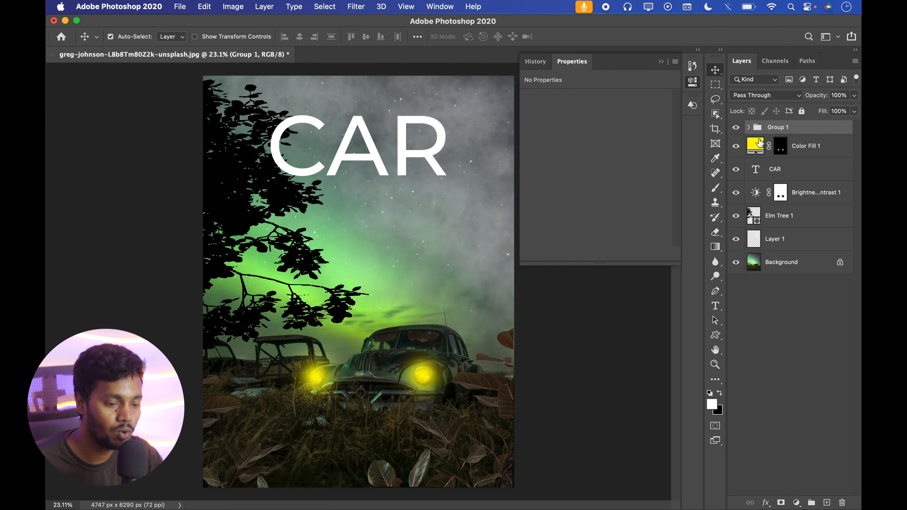
left_click(736, 128)
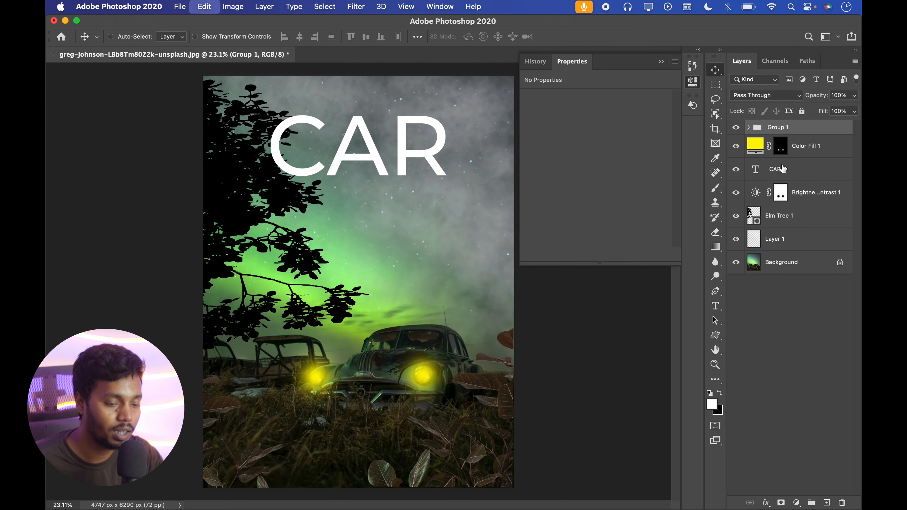
key("super+z")
key("super+z")
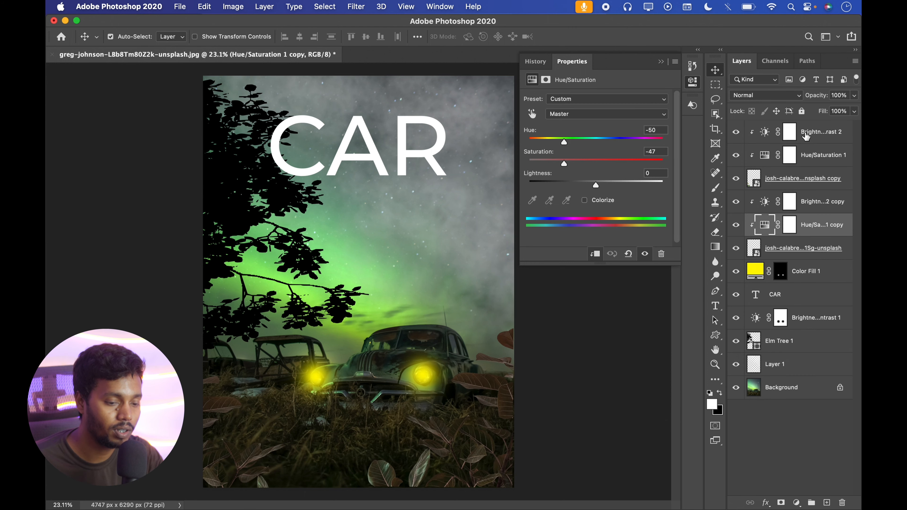
- Create Group 1 from the two leaves layers and their four adjustment layers, then toggle the group's visibility to compare
left_click(810, 132, "shift")
left_click(793, 258)
left_click(810, 133, "shift")
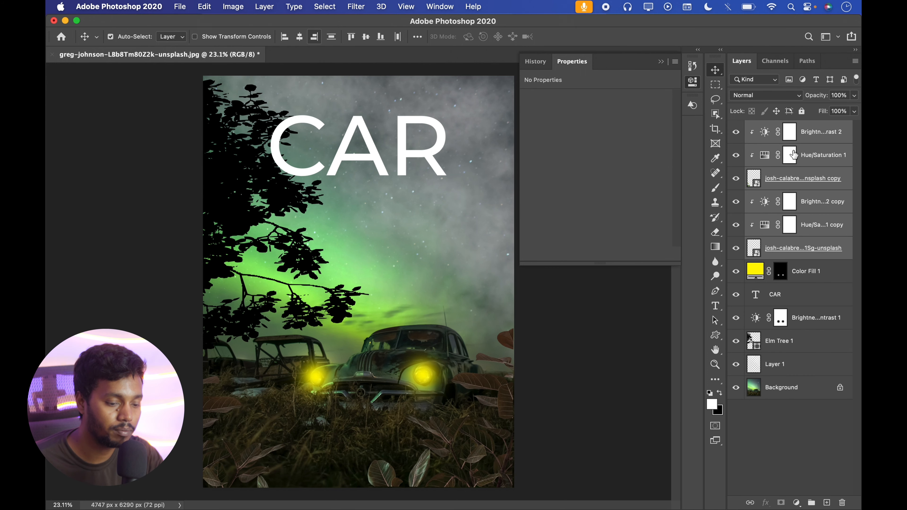
left_click(264, 6)
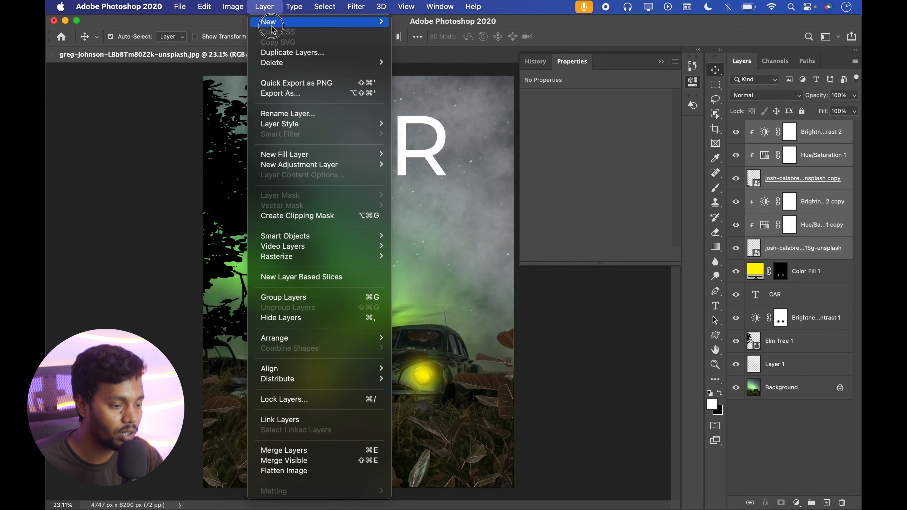
mouse_move(272, 22)
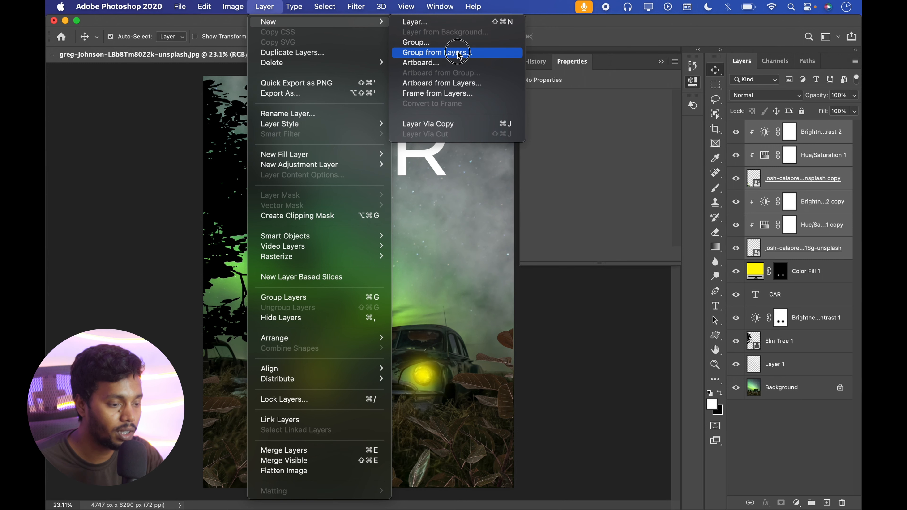
left_click(423, 53)
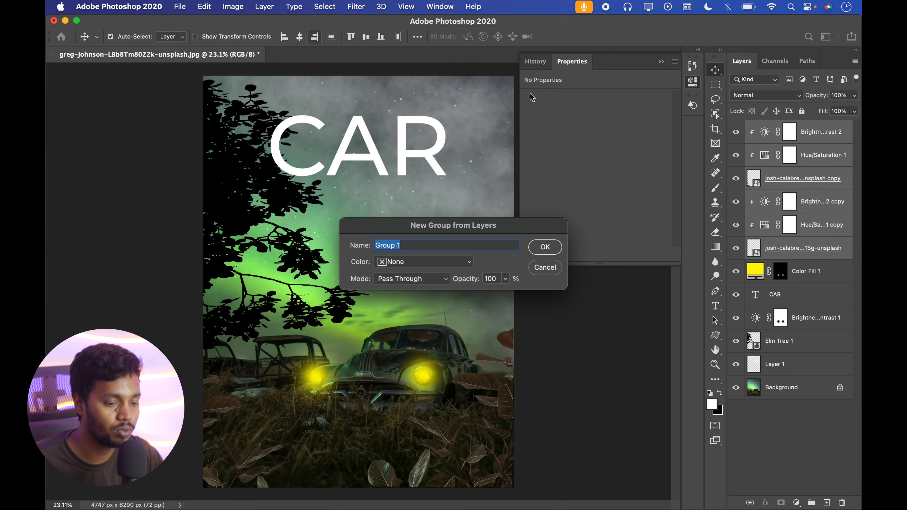
left_click(546, 251)
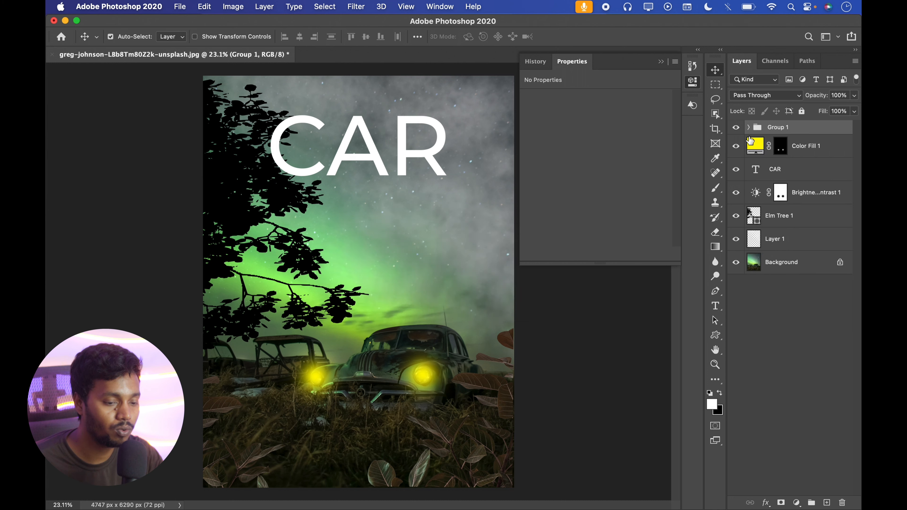
left_click(736, 128)
left_click(736, 128)
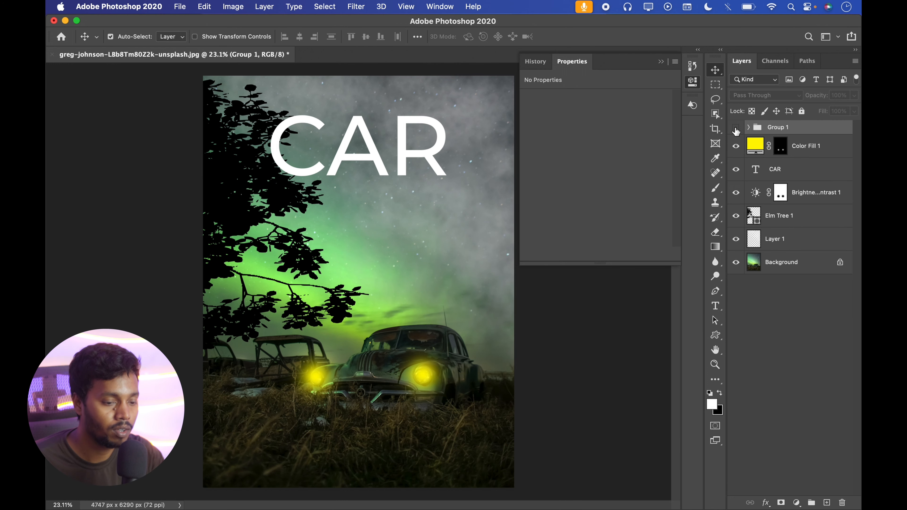
- Rename Group 1 to Leaves and toggle the group's visibility to compare the image with and without the leaves
double_click(776, 128)
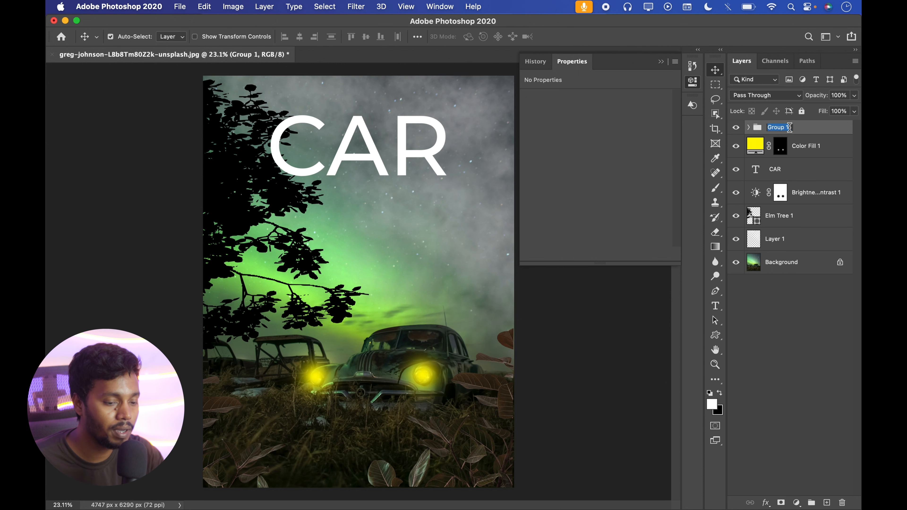
type("Leaves")
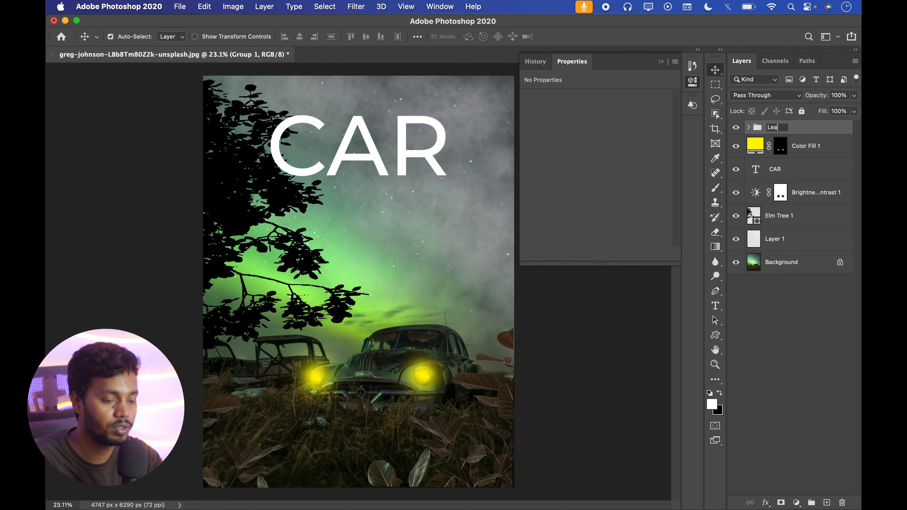
key("Return")
left_click(736, 130)
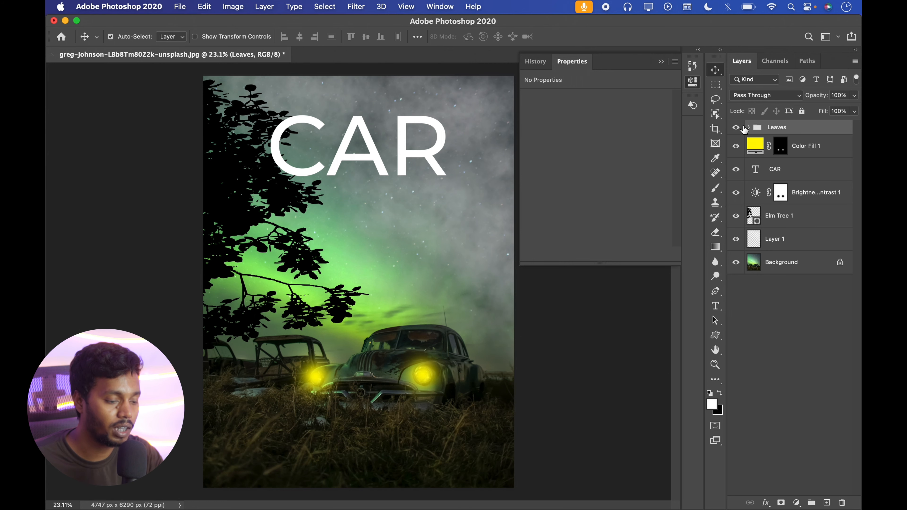
left_click(737, 129)
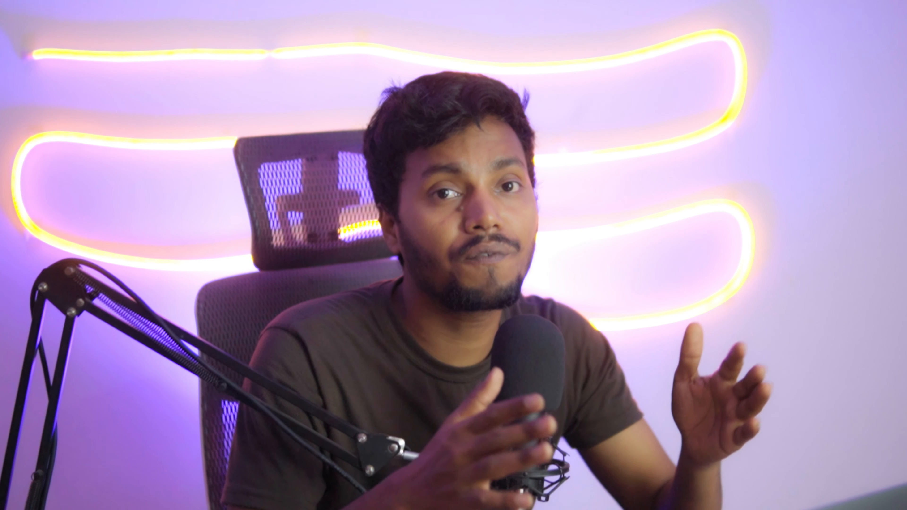
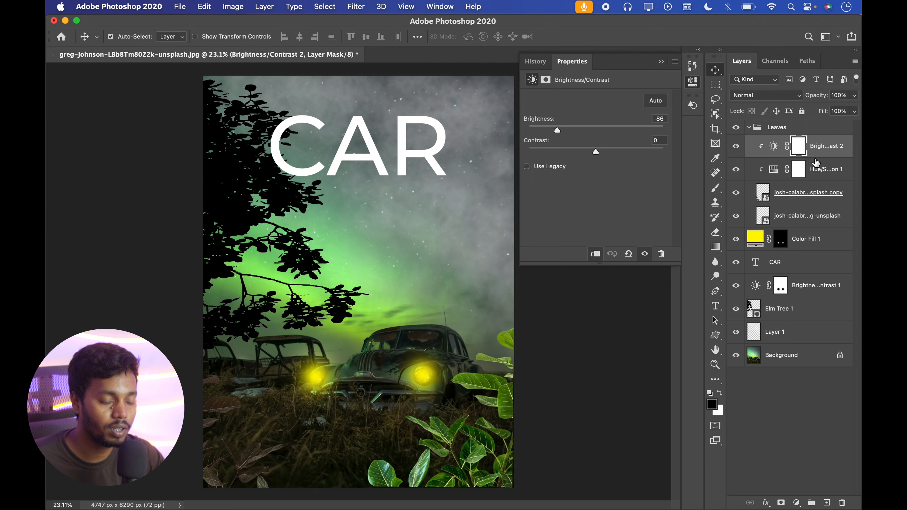
- Hide the Brightness/Contrast 2 and Hue/Saturation 1 adjustments inside the Leaves group
left_click(737, 147)
left_click(736, 171)
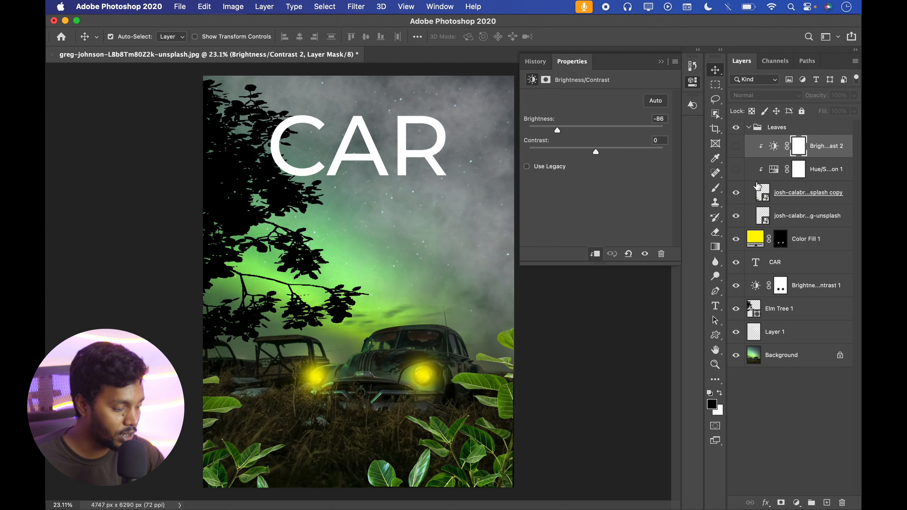
left_click(749, 127)
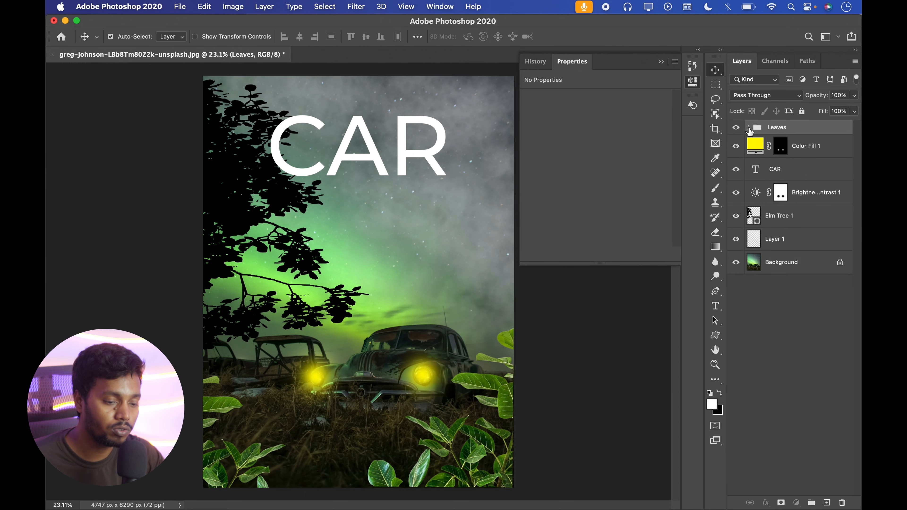
left_click(748, 127)
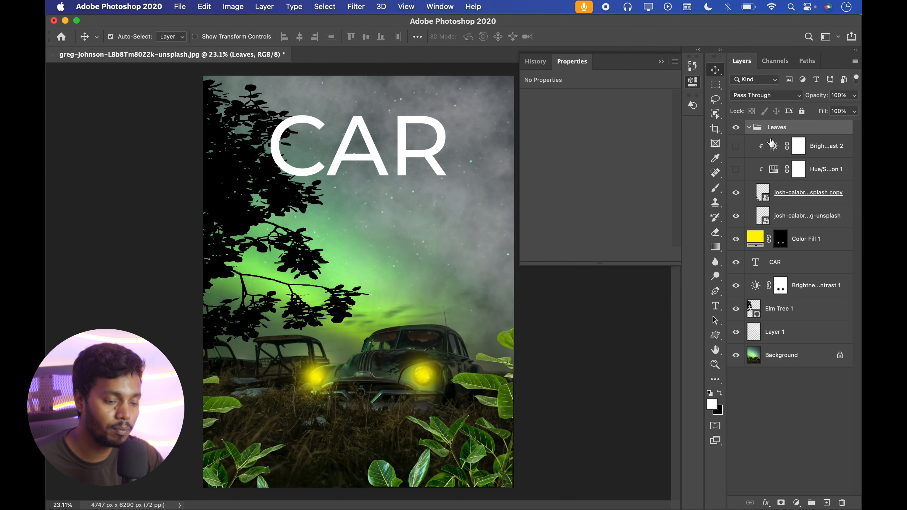
- Move Brightness/Contrast 2 and Hue/Saturation 1 out of the Leaves group to directly above it, then collapse the group
left_click(805, 153)
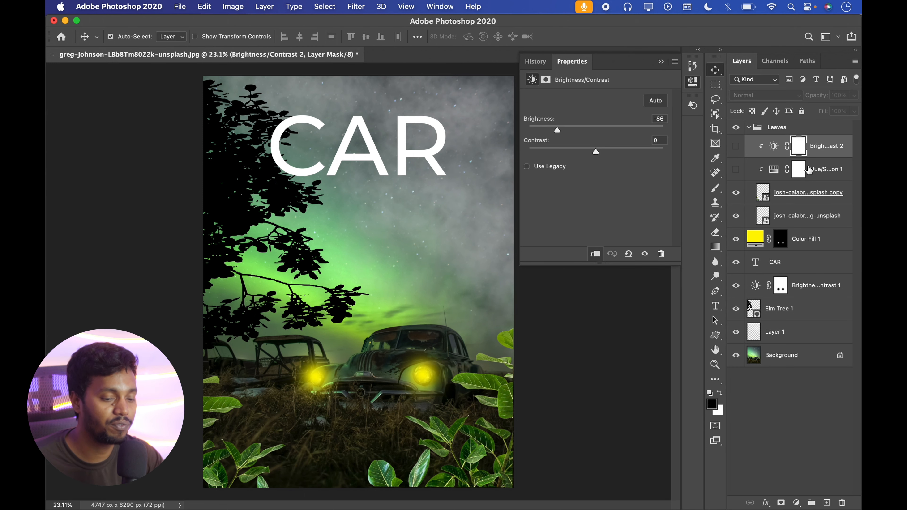
left_click_drag(820, 146, 780, 150)
left_click(819, 174)
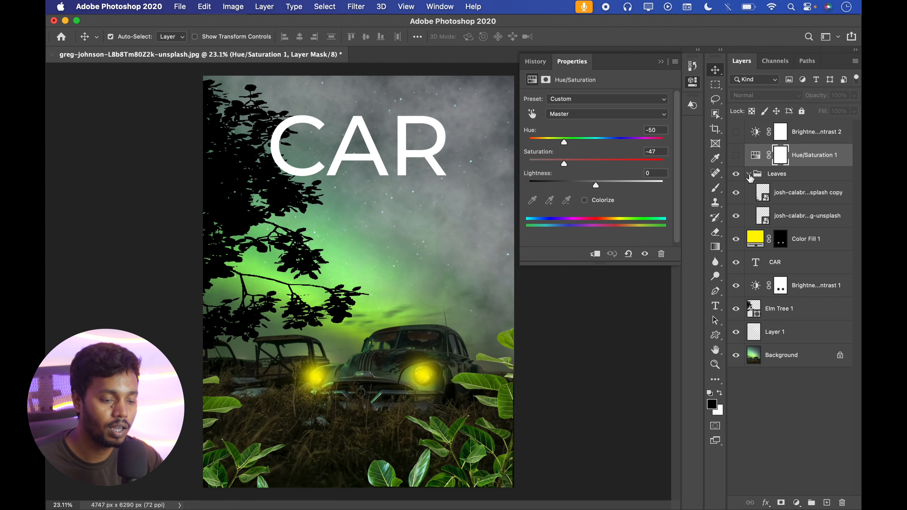
left_click(736, 174)
left_click(736, 174)
left_click(748, 174)
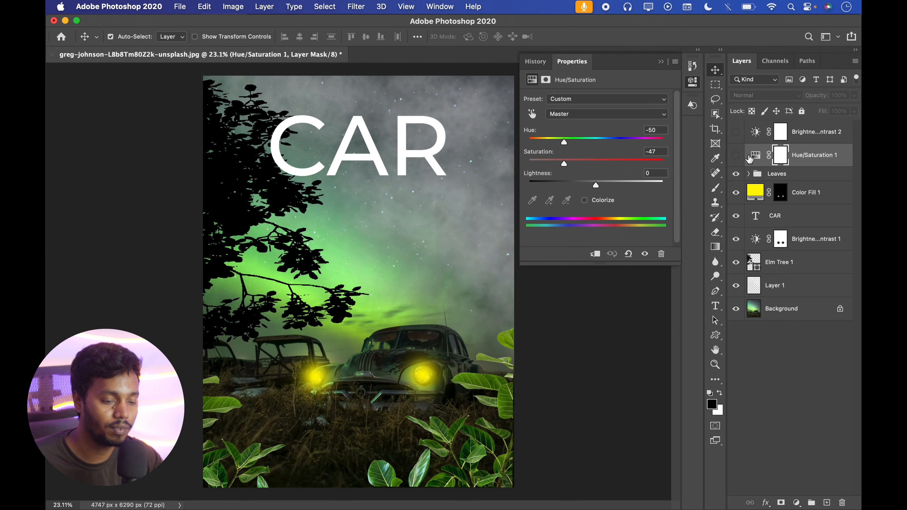
- Show Hue/Saturation 1 and Brightness/Contrast 2 and clip both adjustments to the Leaves group
left_click(736, 155)
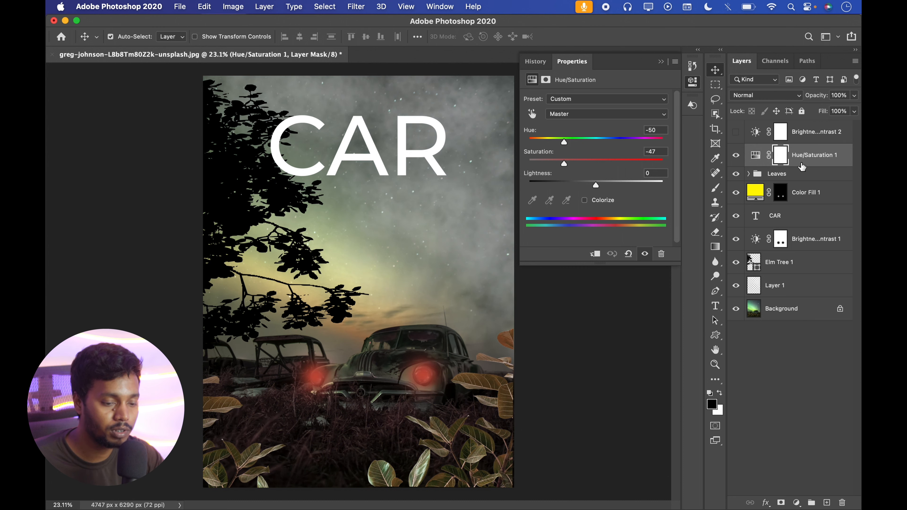
left_click(788, 153, "alt")
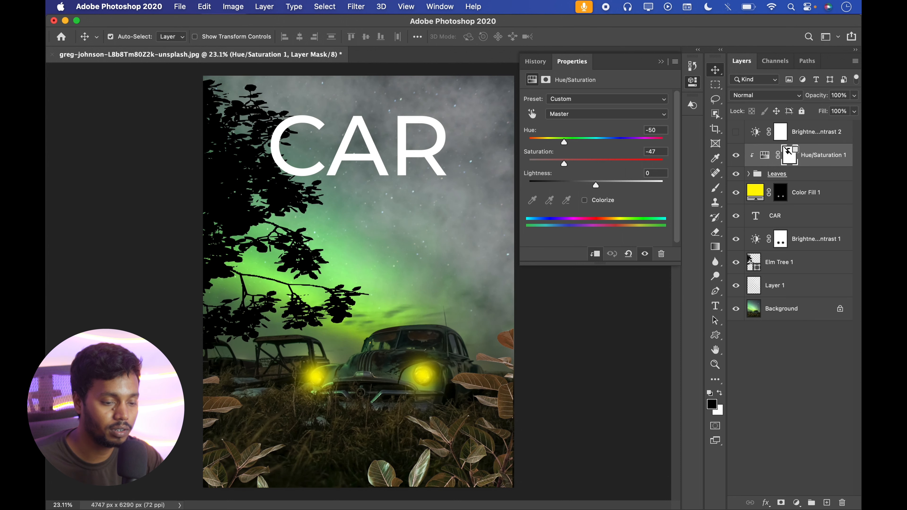
left_click(736, 135)
left_click(820, 143, "alt")
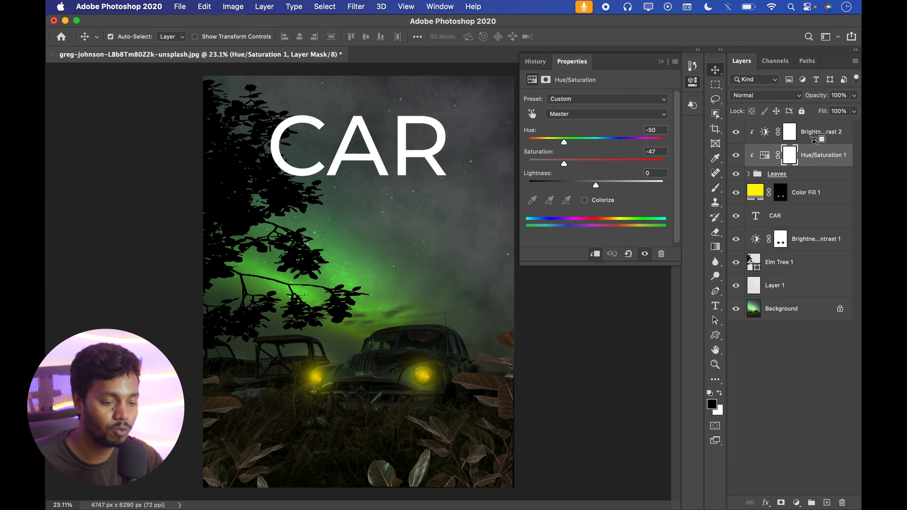
- Expand the Leaves group and toggle the visibility of the leaves copy and Hue/Saturation 1 to examine the clipped effect
left_click(764, 154)
left_click(748, 173)
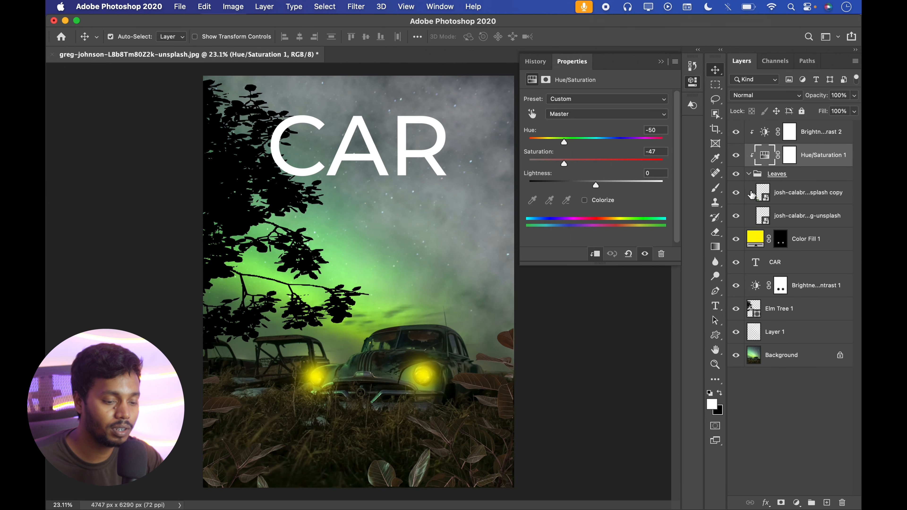
left_click(736, 195)
left_click(736, 196)
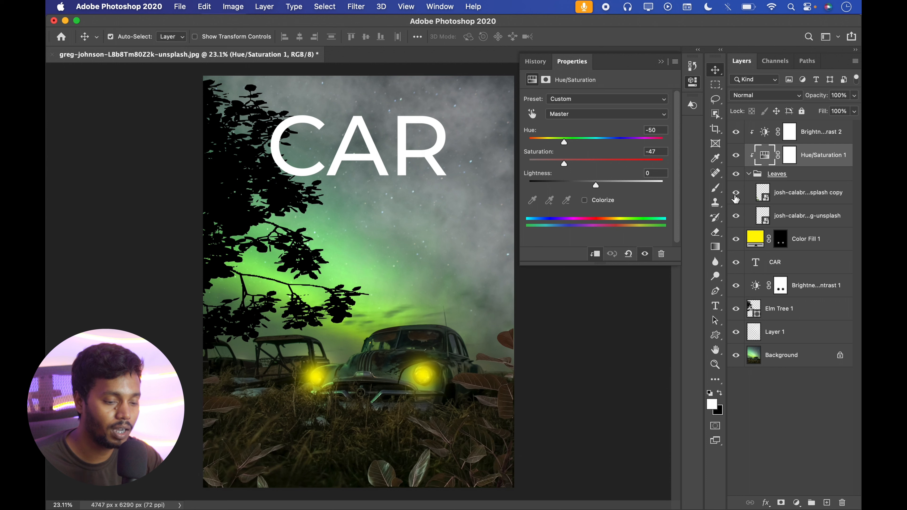
left_click(737, 154)
left_click(738, 153)
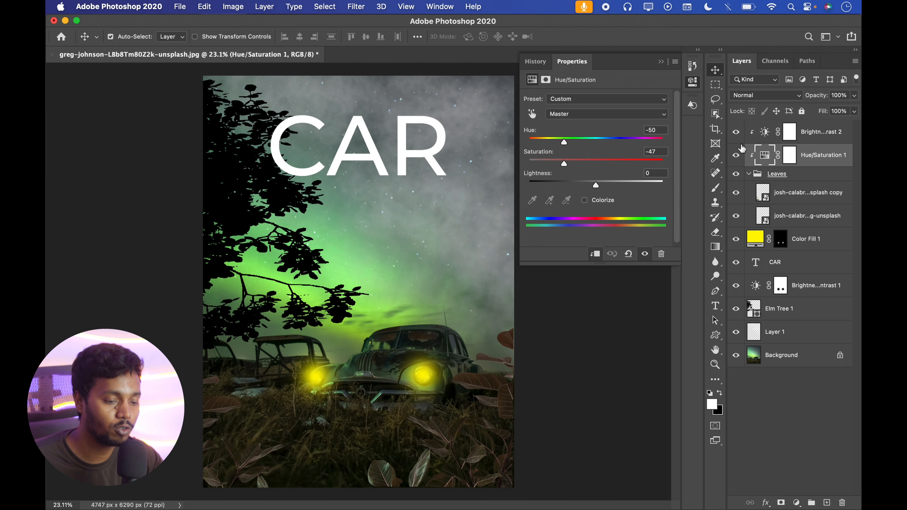
- Collapse the Leaves group and toggle its visibility to compare the image with and without the toned leaves
left_click(784, 197)
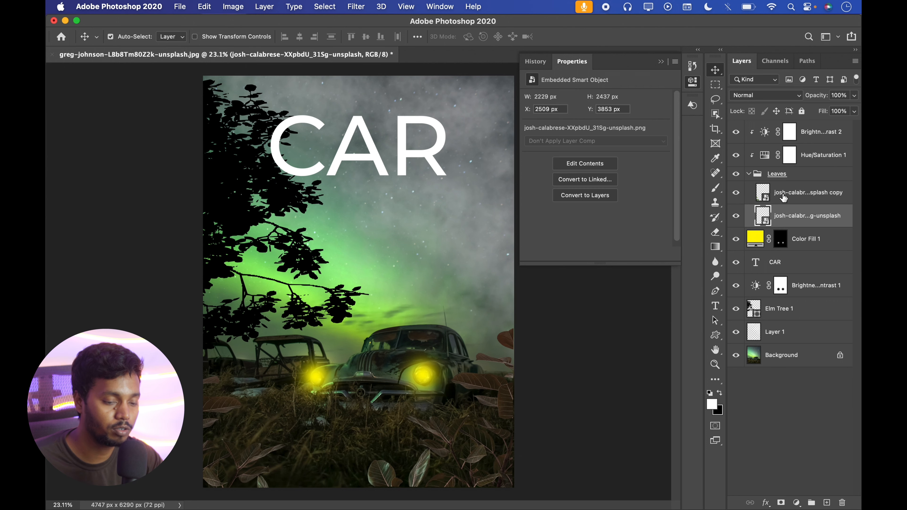
left_click(771, 174)
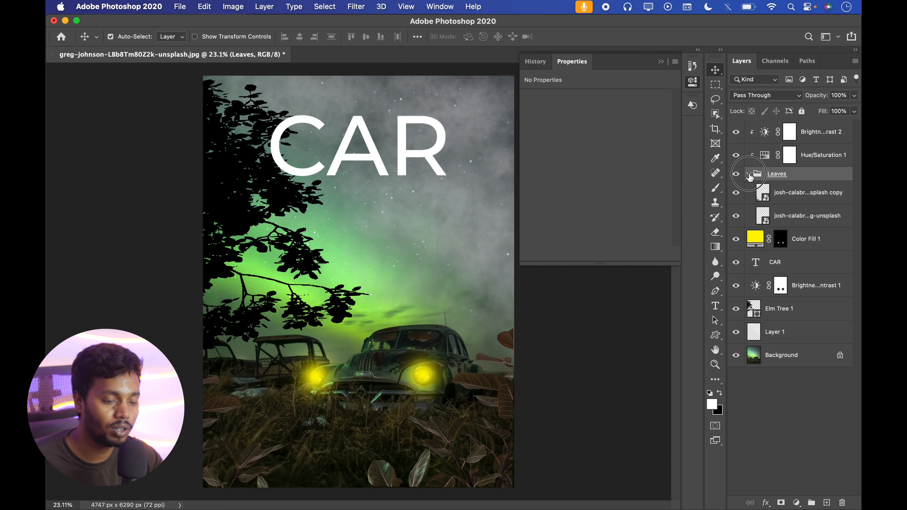
left_click(748, 173)
left_click(736, 174)
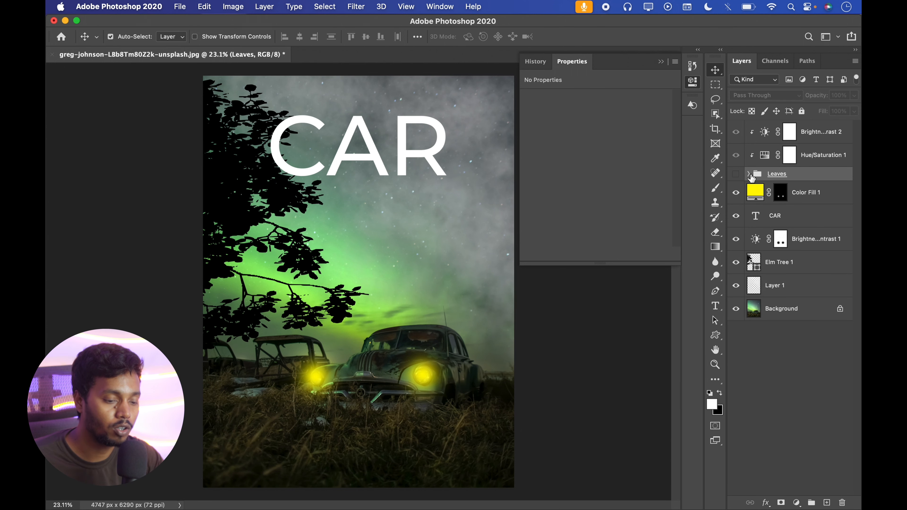
left_click(737, 174)
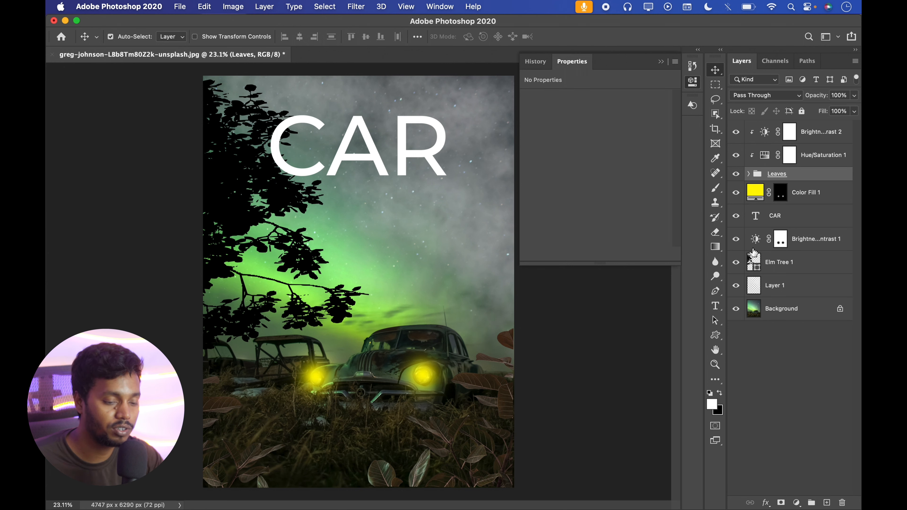
left_click(741, 175)
left_click(740, 175)
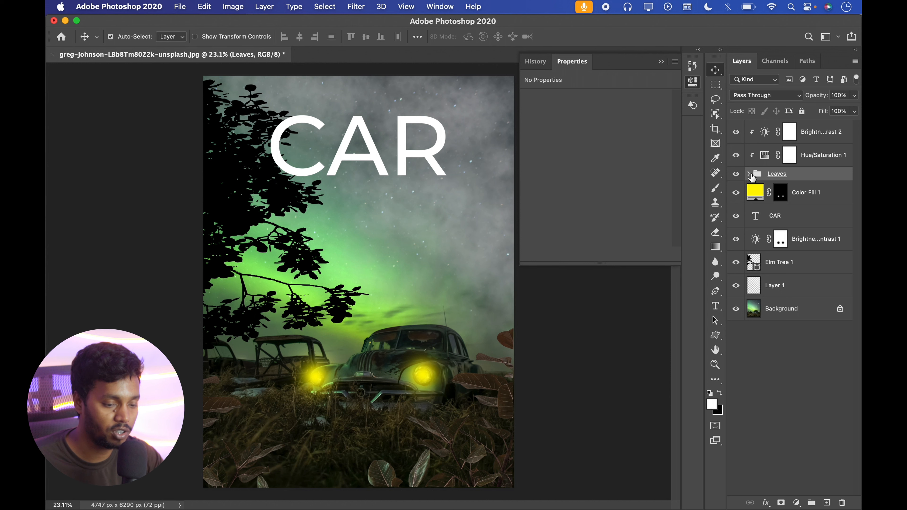
- Select the leaves copy inside the Leaves group and hide the clipped Hue/Saturation 1 and Brightness/Contrast 2 adjustments
left_click(749, 174)
left_click(761, 193)
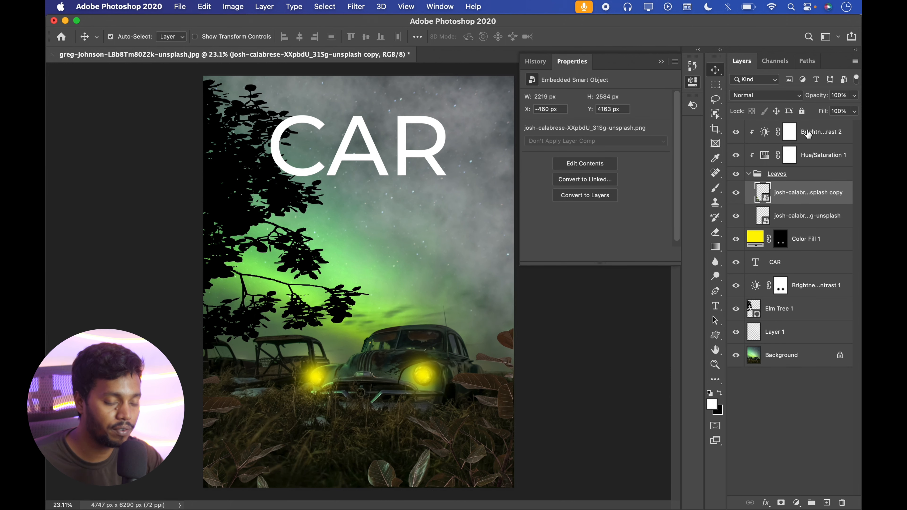
left_click(790, 175)
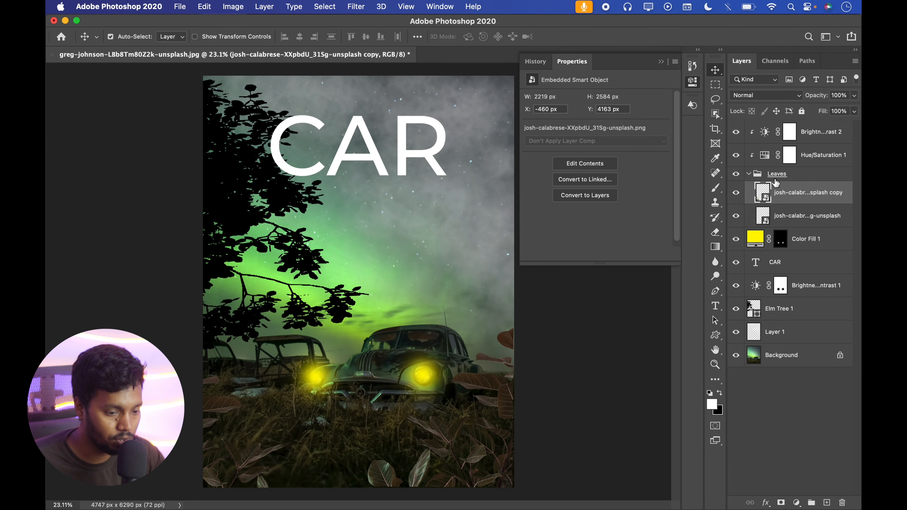
left_click(736, 155)
left_click(736, 132)
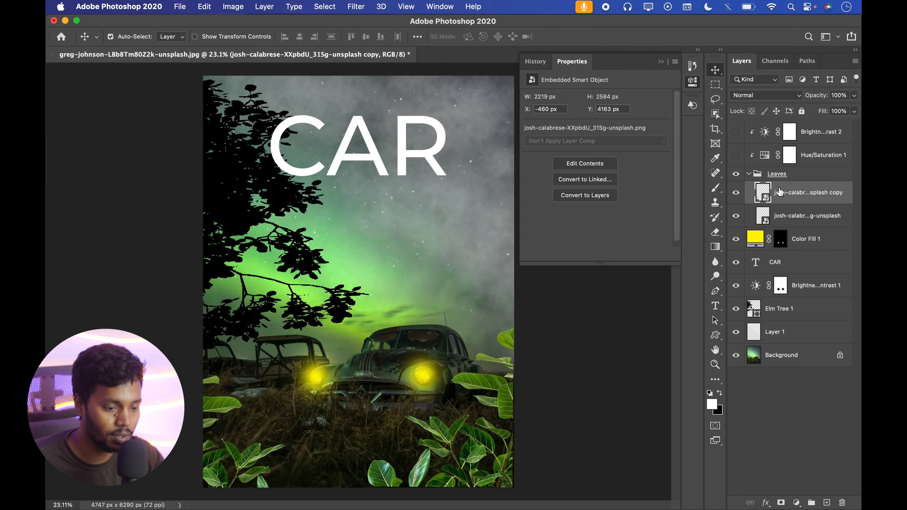
- Add a Hue/Saturation adjustment above the leaves copy inside the Leaves group with saturation -71
left_click(796, 503)
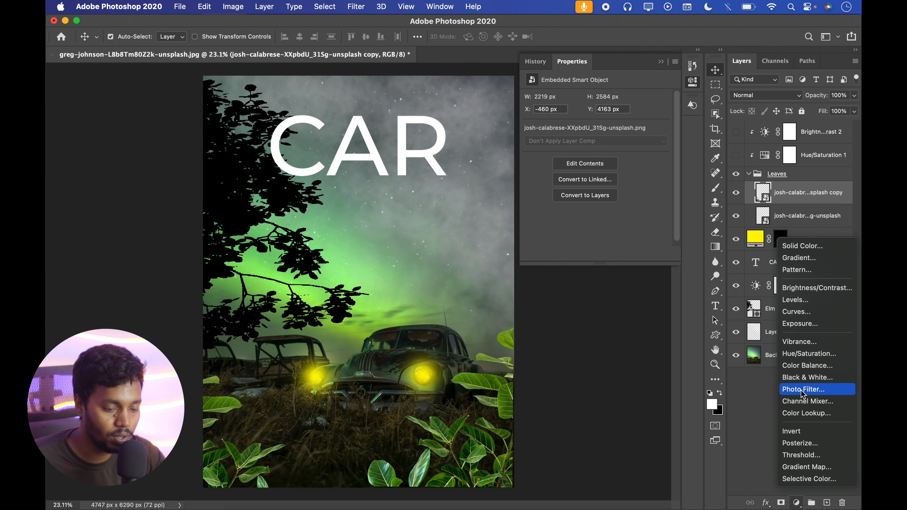
left_click(801, 357)
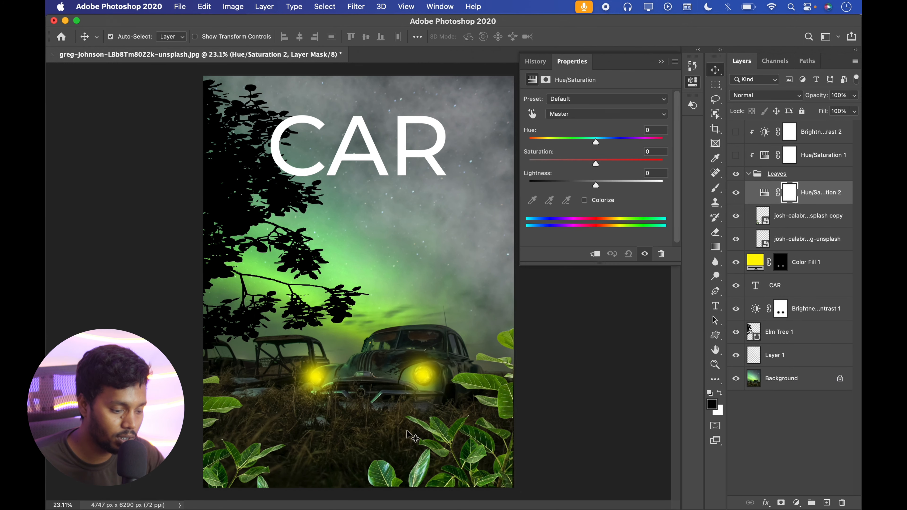
left_click_drag(596, 163, 549, 173)
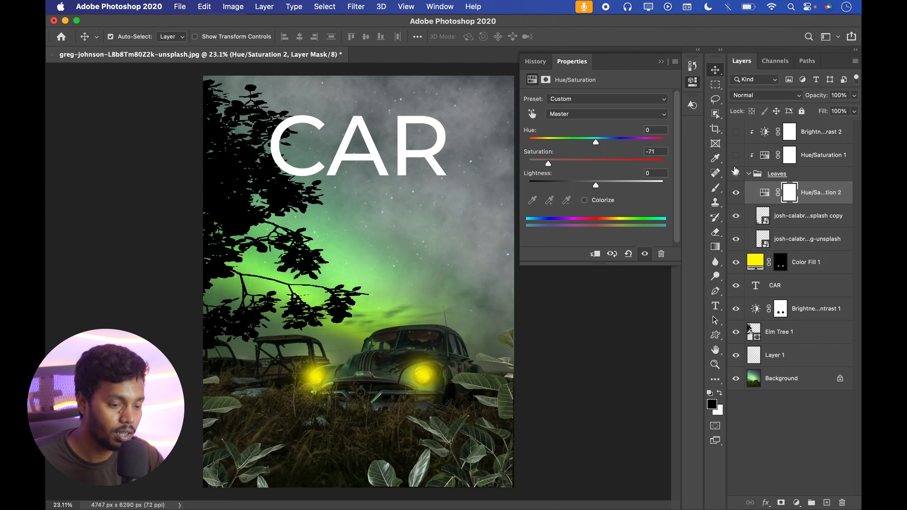
- Release Hue/Saturation 1 and Brightness/Contrast 2 from the clipping to the Leaves group
left_click(815, 156)
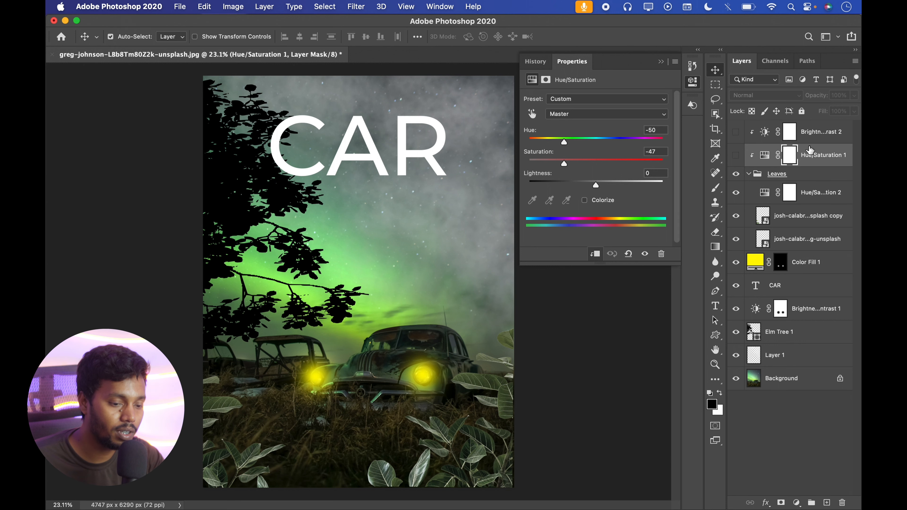
left_click(799, 172, "alt")
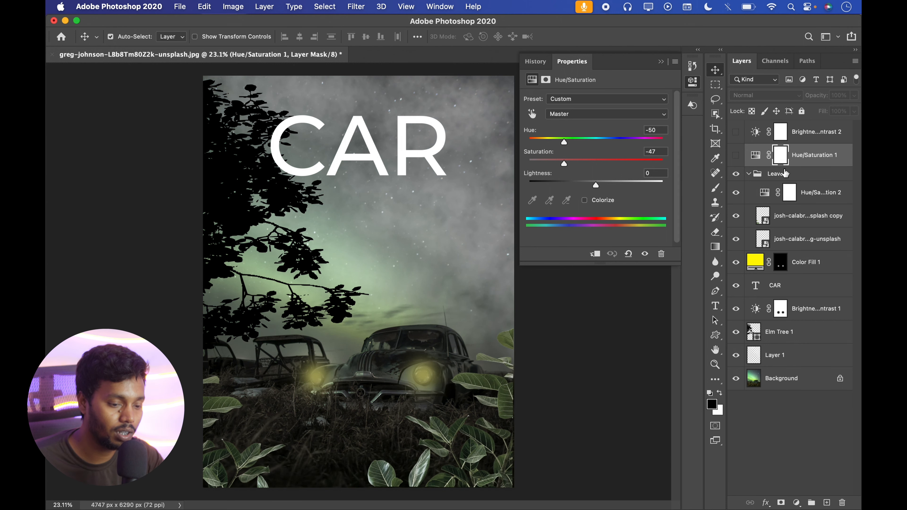
- Set the saturation of Hue/Saturation 2 to -37, then delete that adjustment layer
left_click(766, 199)
left_click_drag(548, 163, 571, 163)
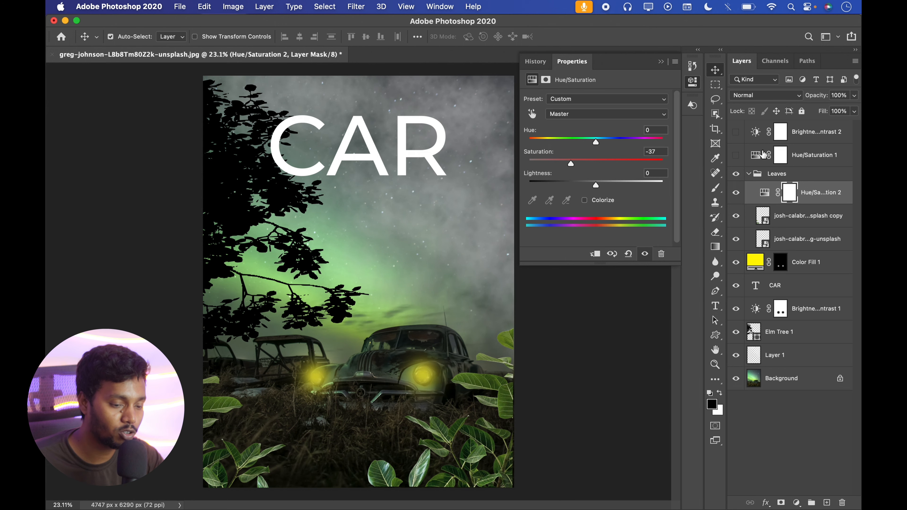
left_click_drag(834, 195, 841, 503)
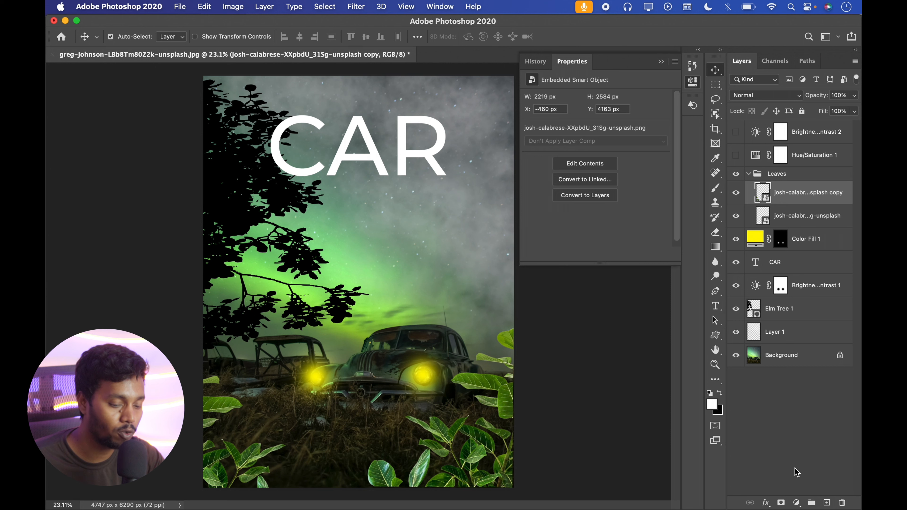
- Add a Curves adjustment above the leaves copy inside the Leaves group and pull the RGB curve's midpoint down to darken the image
left_click(796, 502)
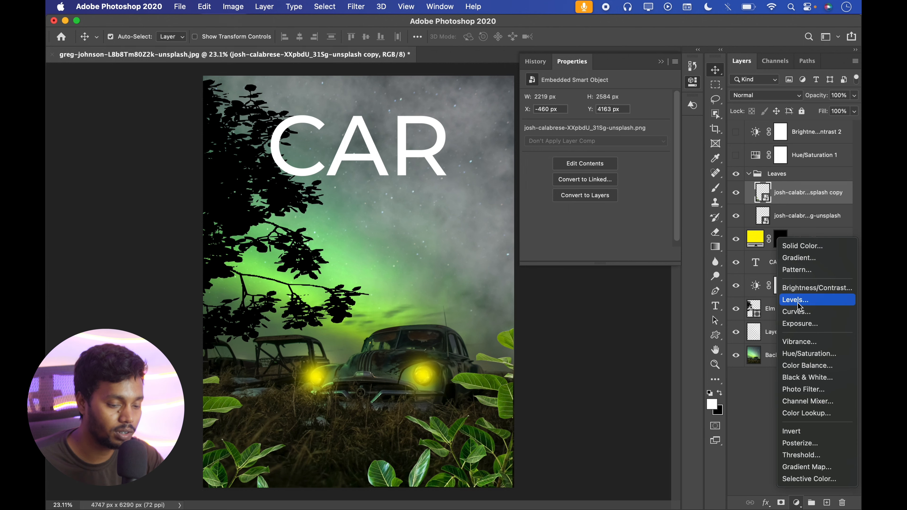
left_click(797, 311)
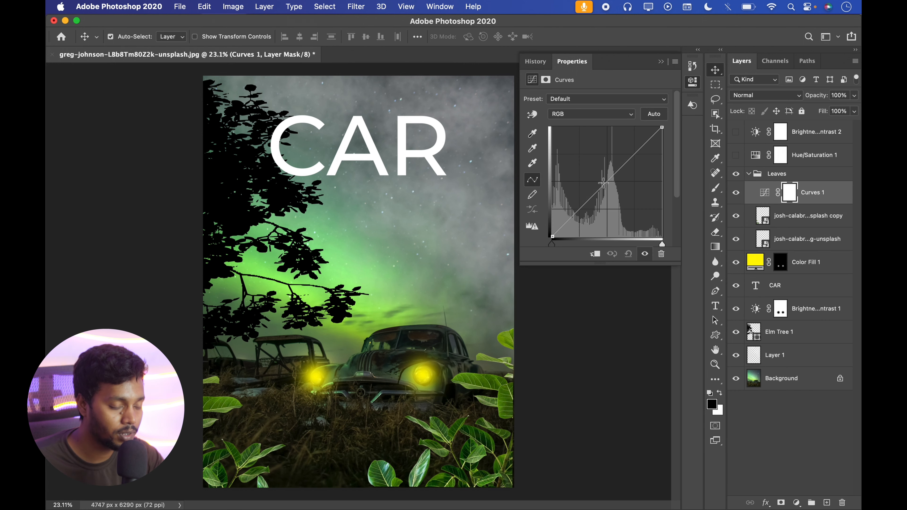
left_click_drag(610, 182, 621, 200)
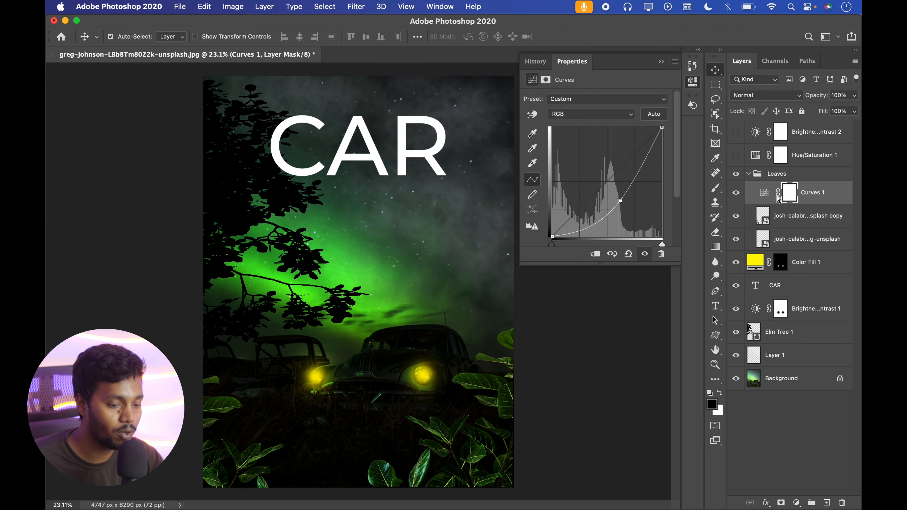
- Try an extreme multi-point RGB curve on Curves 1, then reset it and raise the midpoint to brighten the image
left_click(644, 253)
left_click(645, 253)
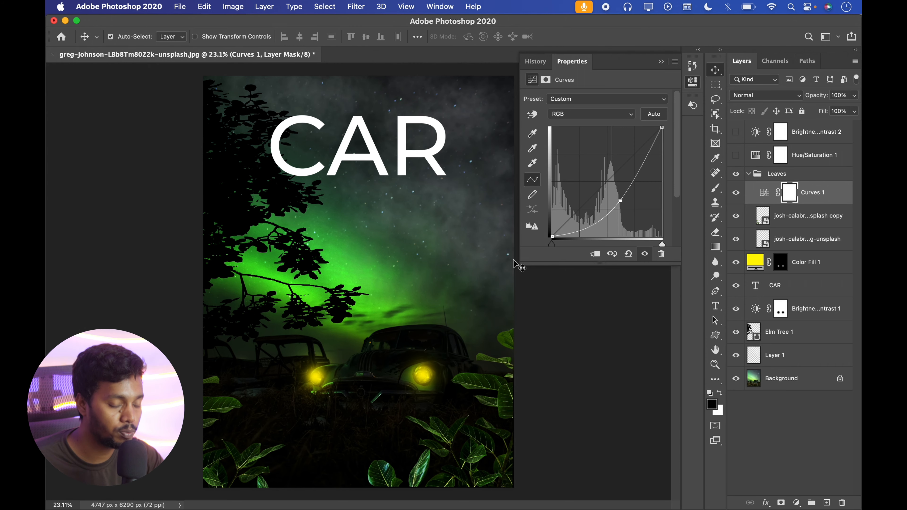
left_click(765, 193)
left_click_drag(584, 205, 622, 159)
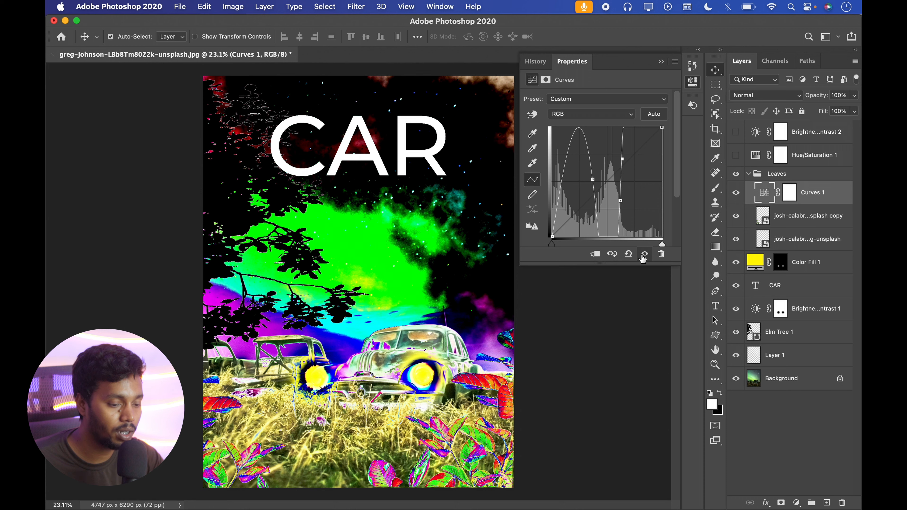
left_click(628, 253)
mouse_move(600, 189)
left_mouse_down()
mouse_move(583, 158)
mouse_move(600, 174)
left_mouse_up()
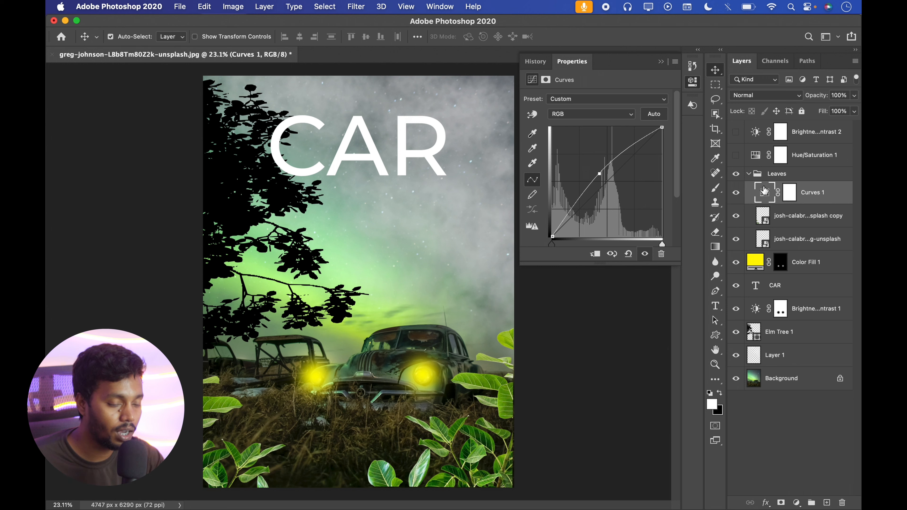
- Show Hue/Saturation 1 and Brightness/Contrast 2 and clip both adjustments to the Leaves group
left_click(735, 155)
right_click(811, 155)
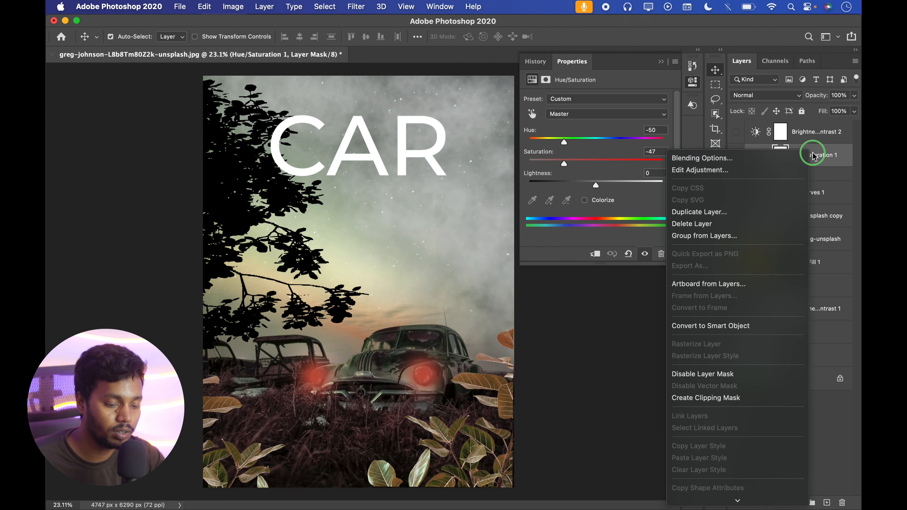
left_click(717, 398)
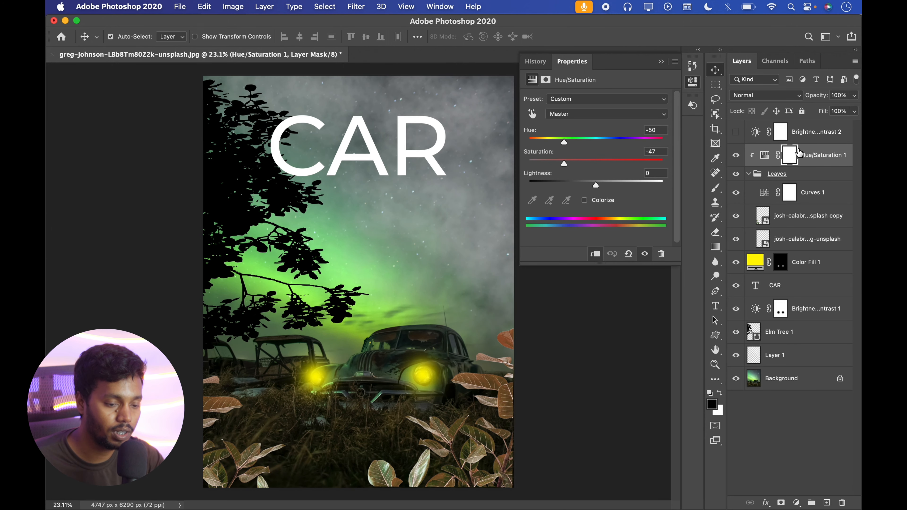
left_click(805, 140, "alt")
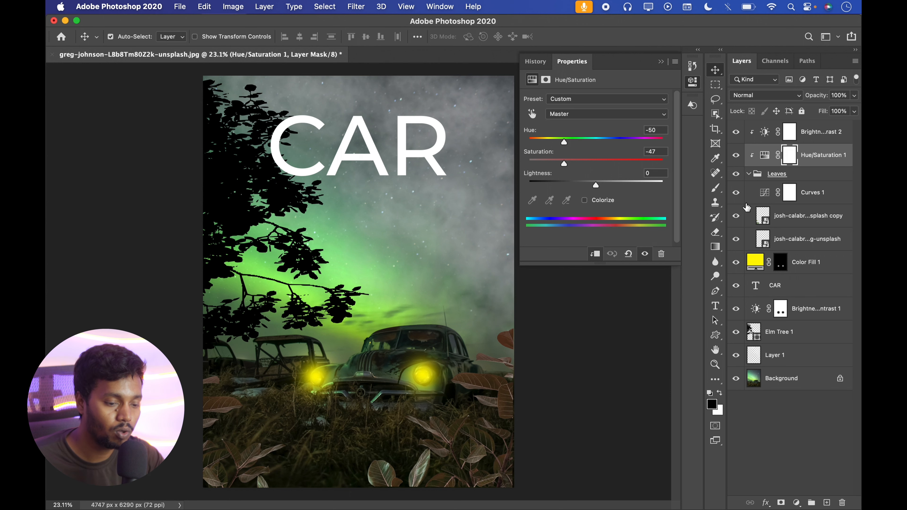
- Compare the image with the clipped adjustments and Curves 1 hidden and shown, leaving all of them visible
left_click_drag(735, 131, 736, 154)
left_click(736, 193)
left_click(736, 193)
left_click(764, 195)
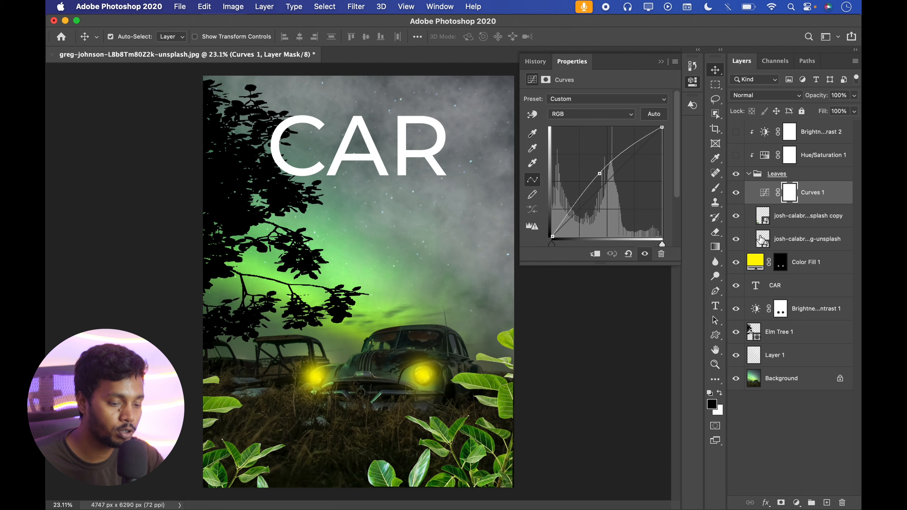
left_click(736, 154)
left_click(736, 132)
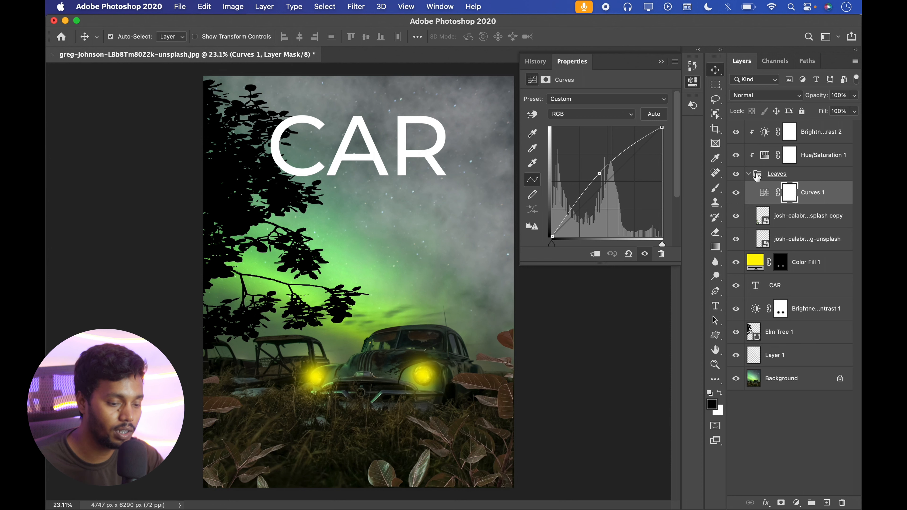
- Delete the Curves 1 adjustment from the Leaves group and collapse the group
left_click(749, 175)
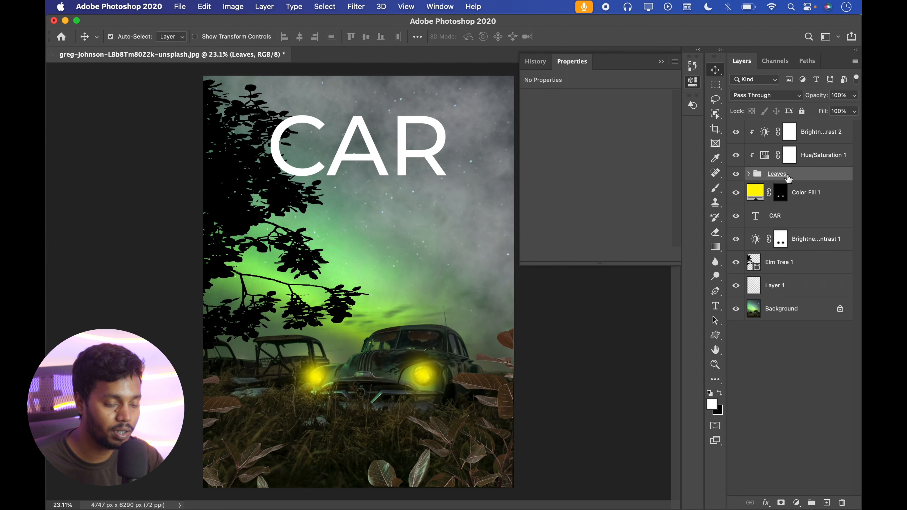
left_click(748, 175)
left_click(804, 195)
left_click_drag(803, 194, 842, 502)
left_click(749, 174)
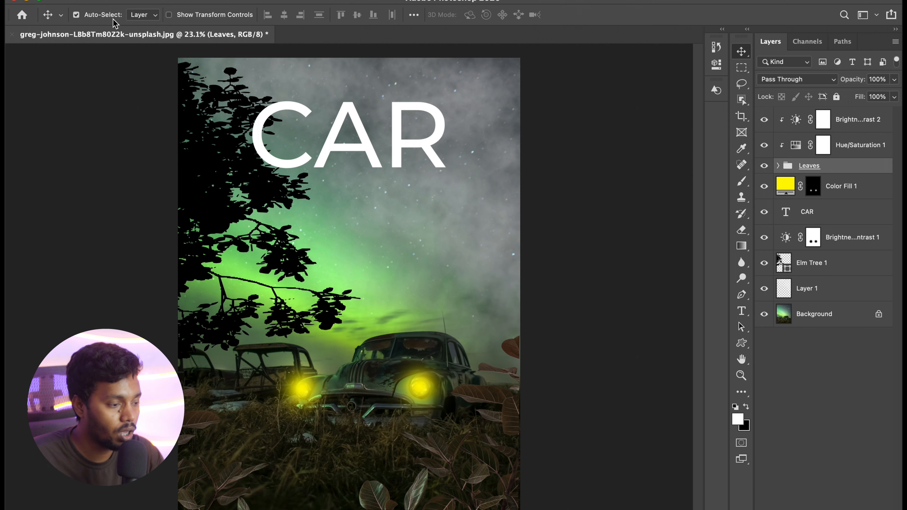
- Try to move the Leaves group on the canvas with Auto-Select set to Layer, then undo the move
left_click_drag(422, 279, 431, 187)
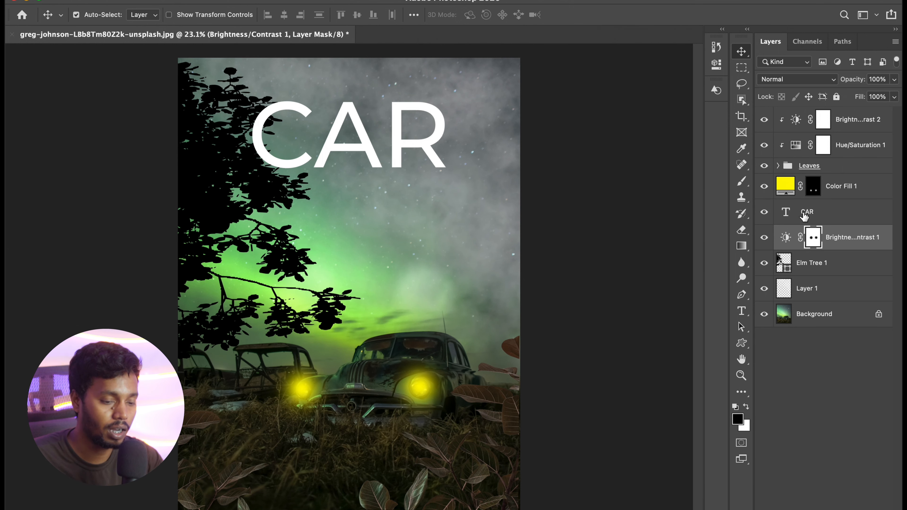
key("super+z")
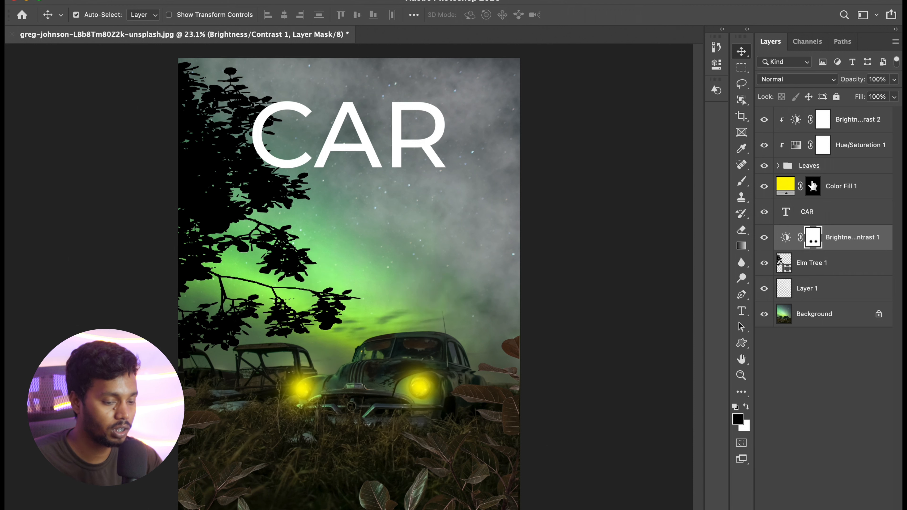
- Select the Leaves group, turn off Auto-Select, move the whole group up over the sky, then undo the move
left_click(820, 169)
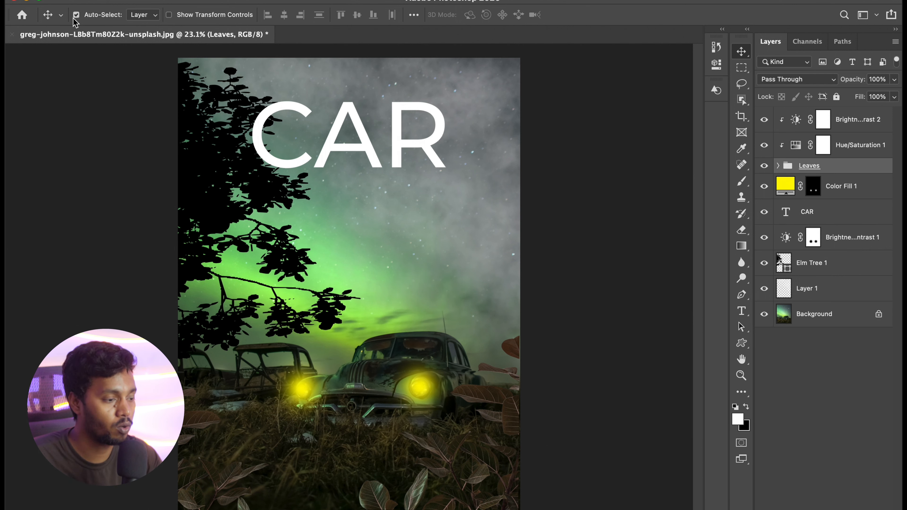
left_click_drag(481, 395, 494, 238)
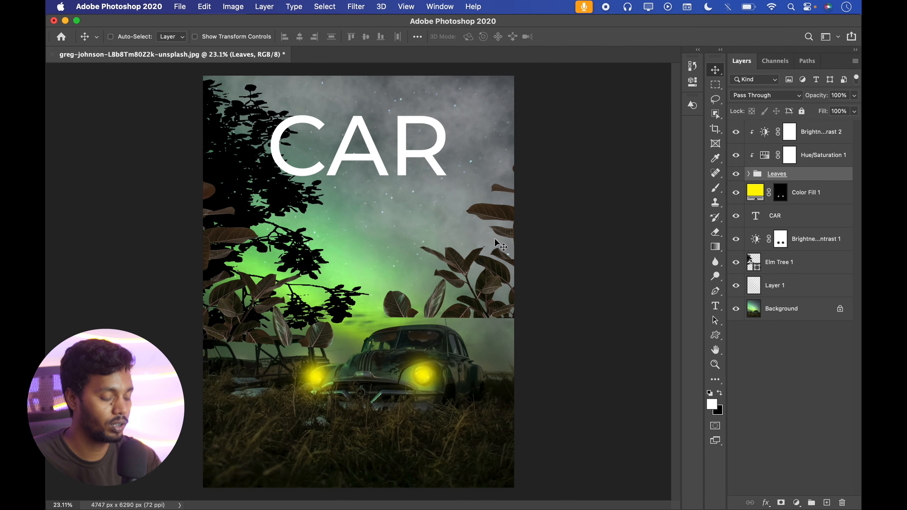
key("super+z")
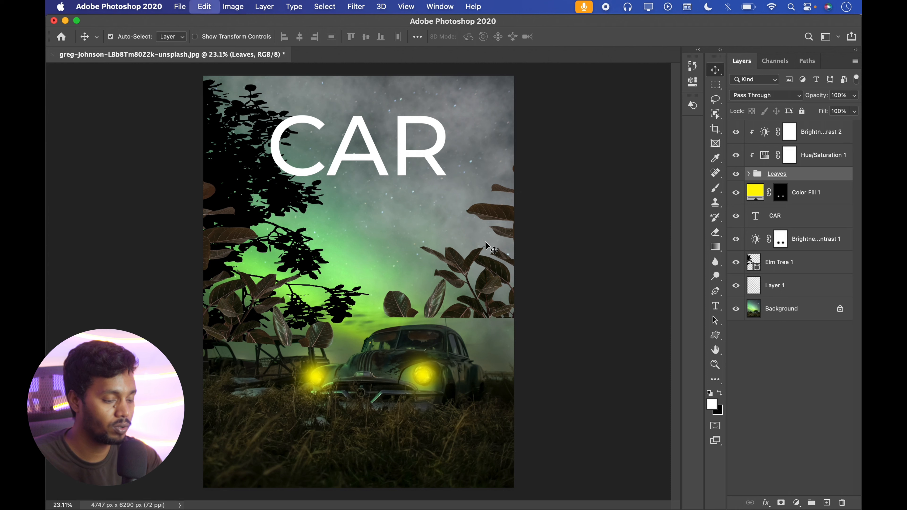
- Expand the Leaves group, move only its original leaves layer upward on the canvas, then undo the move
left_click(749, 174)
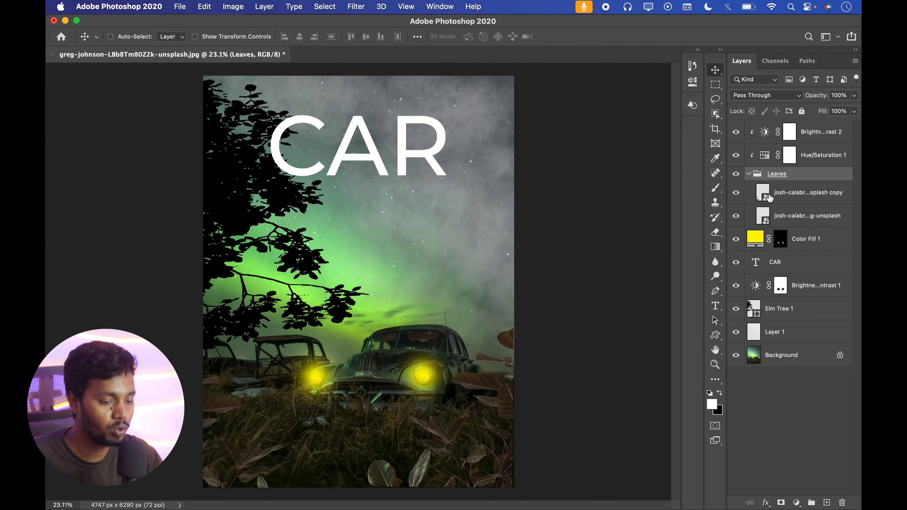
left_click(771, 194)
left_click(789, 217)
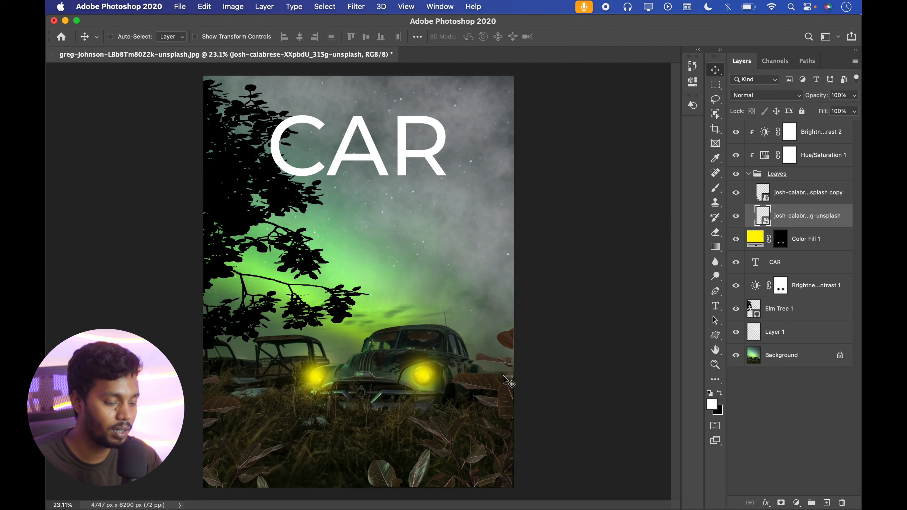
left_click_drag(472, 414, 449, 203)
key("super+z")
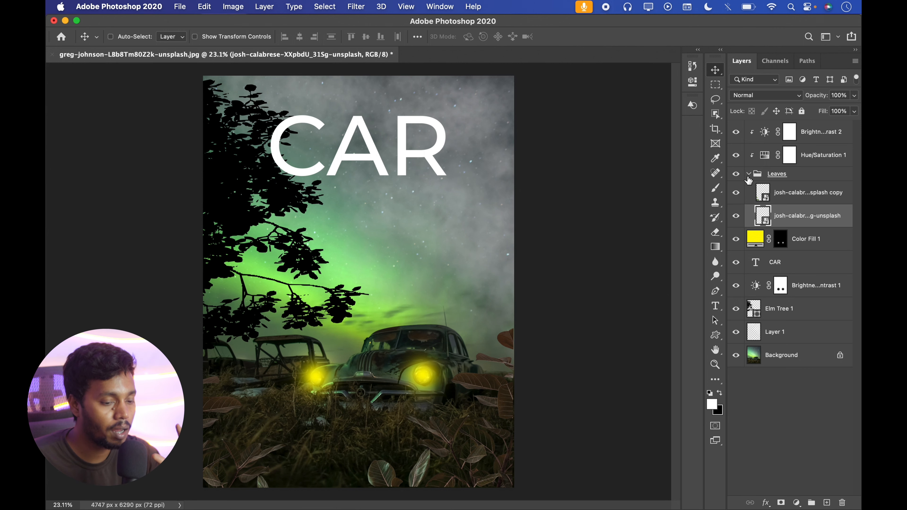
- Collapse the Leaves group, turn Auto-Select back on and open its choice between Group and Layer
left_click(748, 174)
left_click(111, 37)
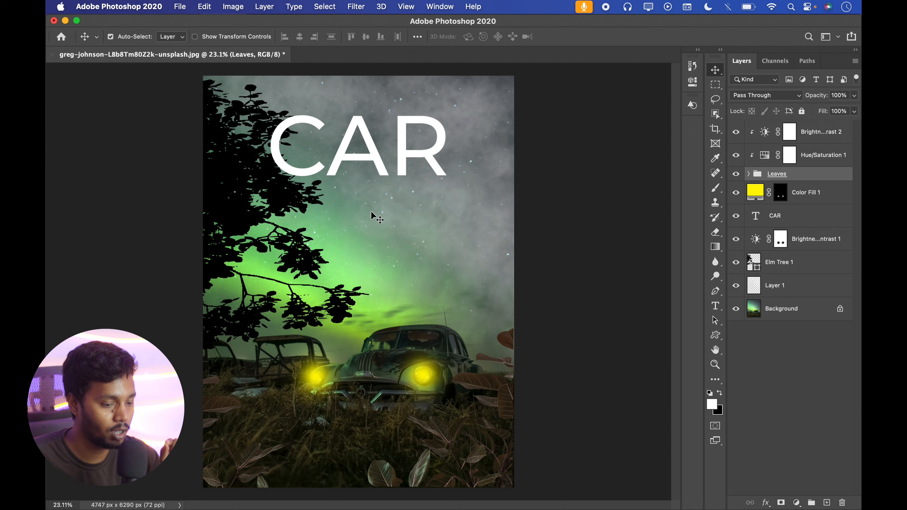
left_click(184, 38)
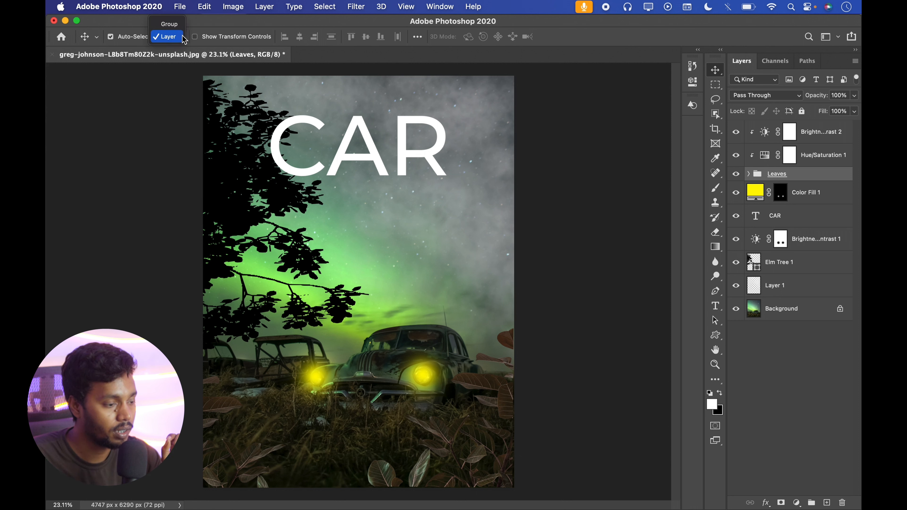
- Set auto-select to Group, try moving the whole Leaves group up the canvas, and set auto-select back to Layer
left_click(175, 28)
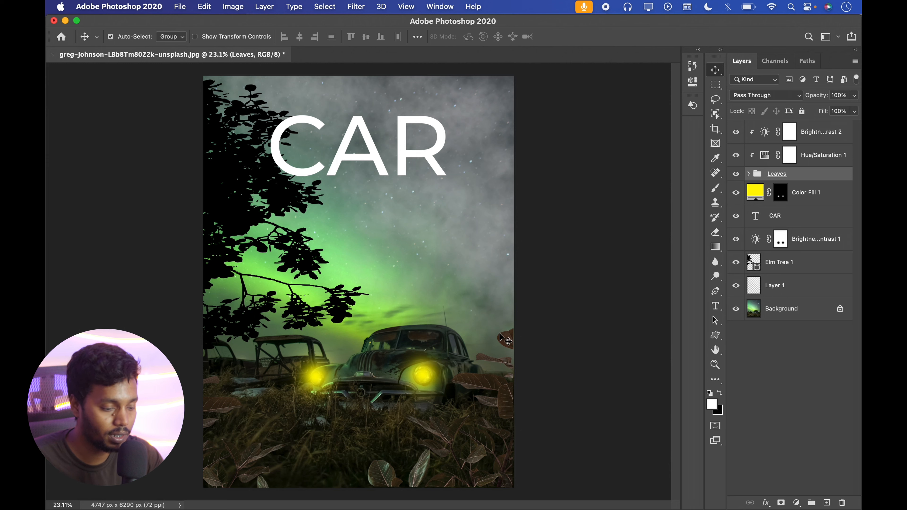
left_click_drag(490, 368, 469, 233)
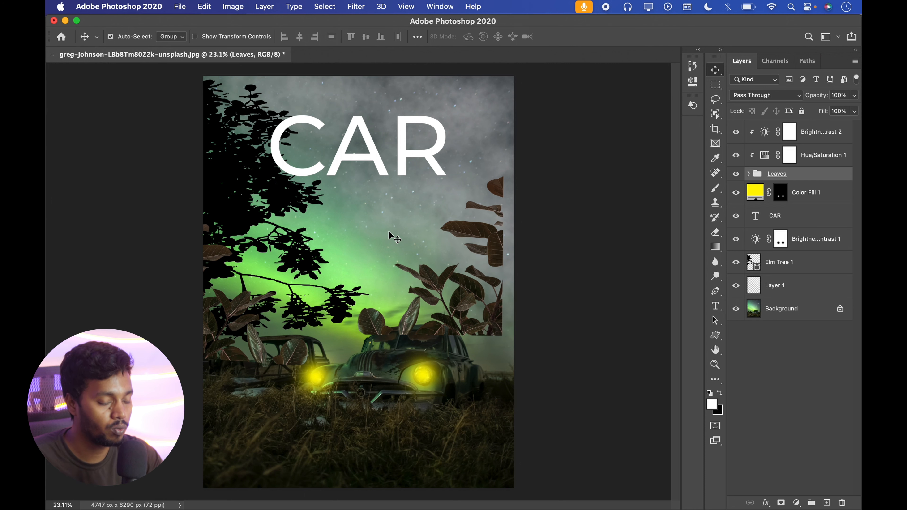
mouse_move(472, 232)
left_mouse_down()
mouse_move(498, 166)
mouse_move(513, 229)
mouse_move(481, 247)
left_mouse_up()
left_click(171, 36)
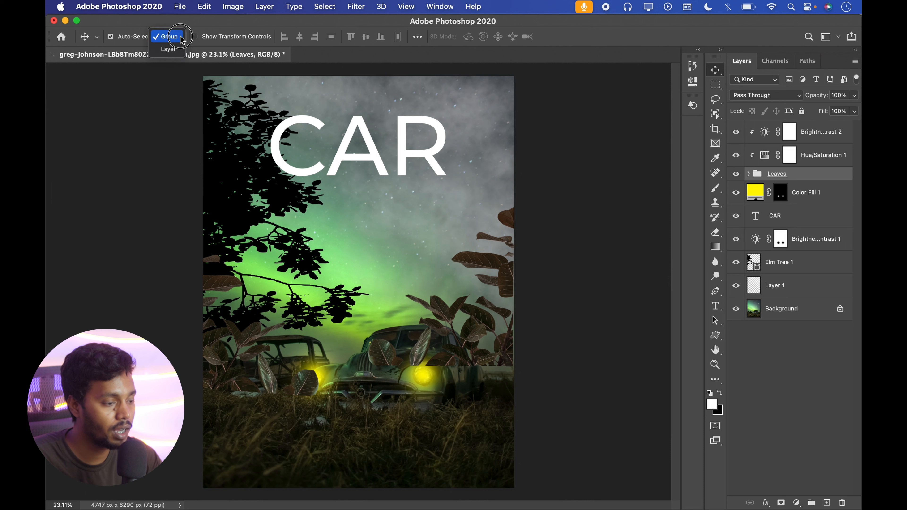
left_click(168, 47)
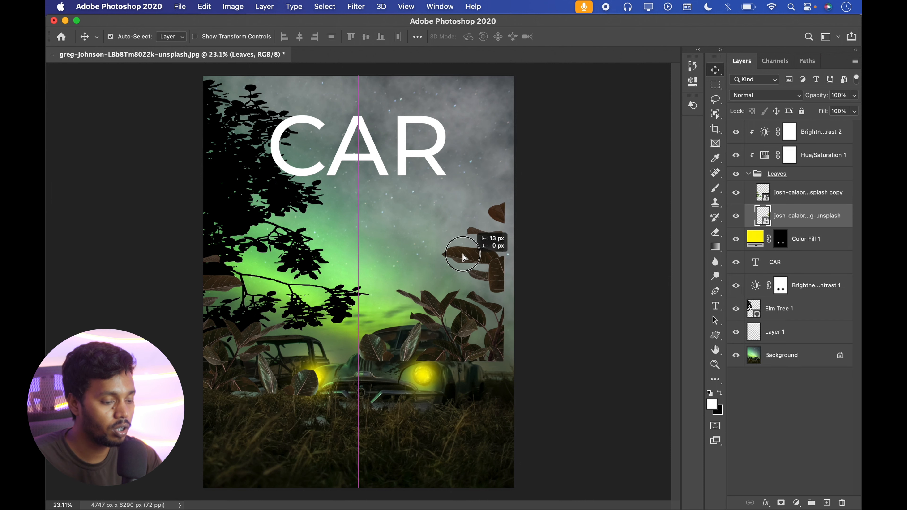
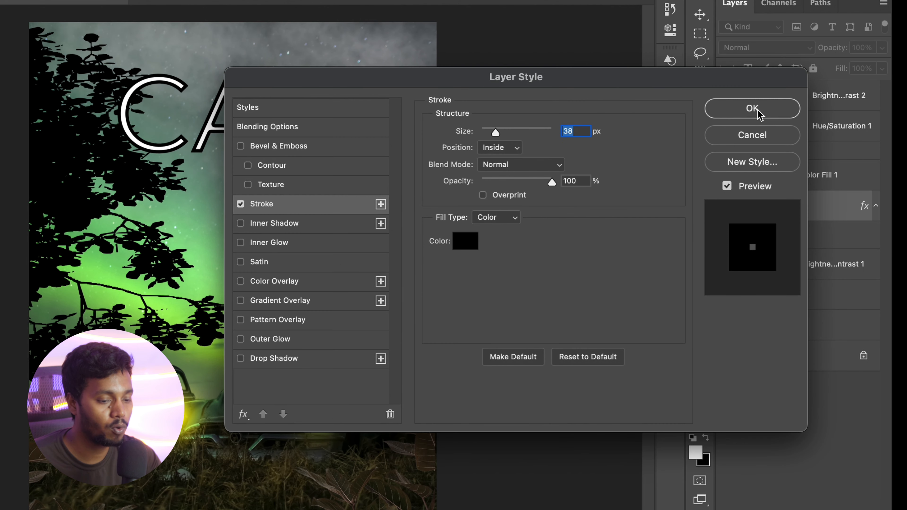
- Apply the 38 px black inside stroke to the CAR text and compare the text with and without it
left_click(751, 108)
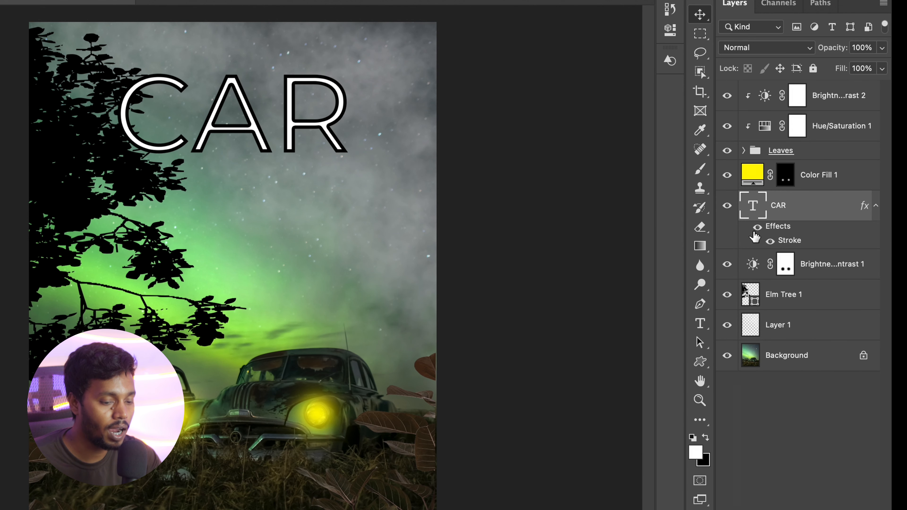
left_click(770, 242)
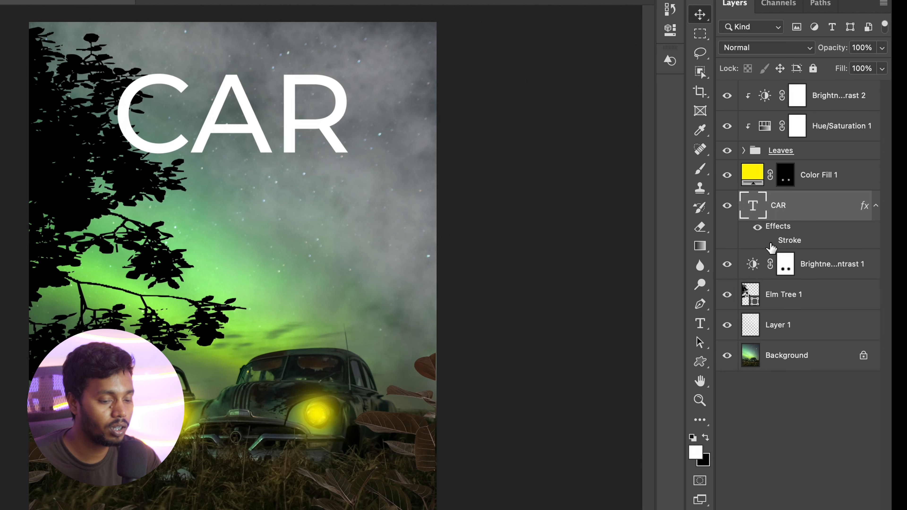
left_click(771, 242)
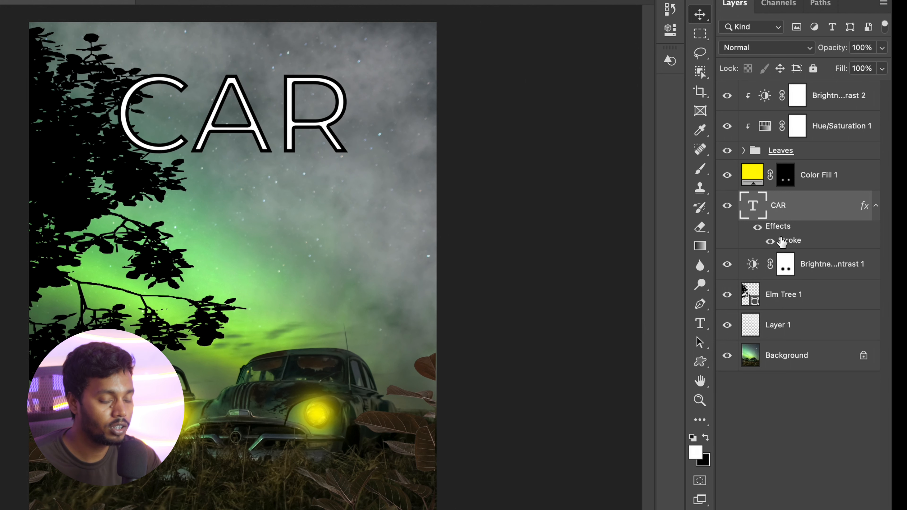
left_click(757, 229)
left_click(758, 228)
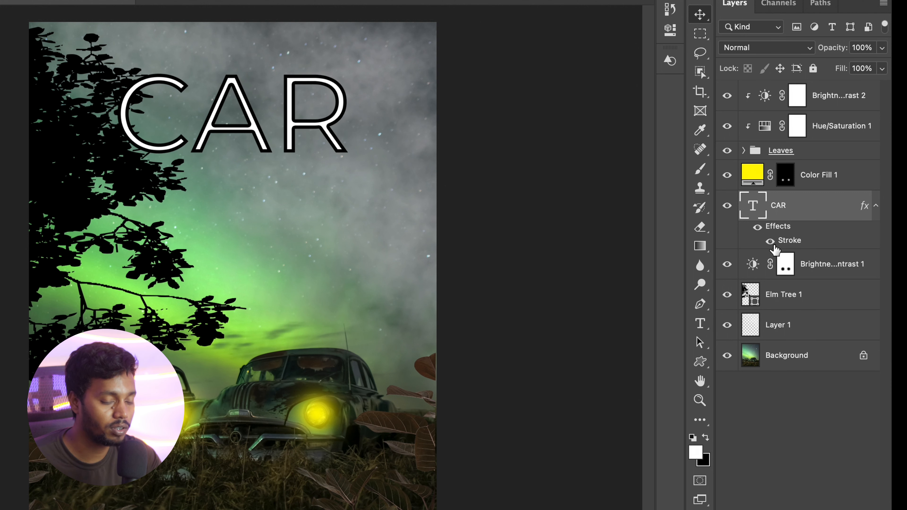
left_click(758, 228)
left_click(770, 241)
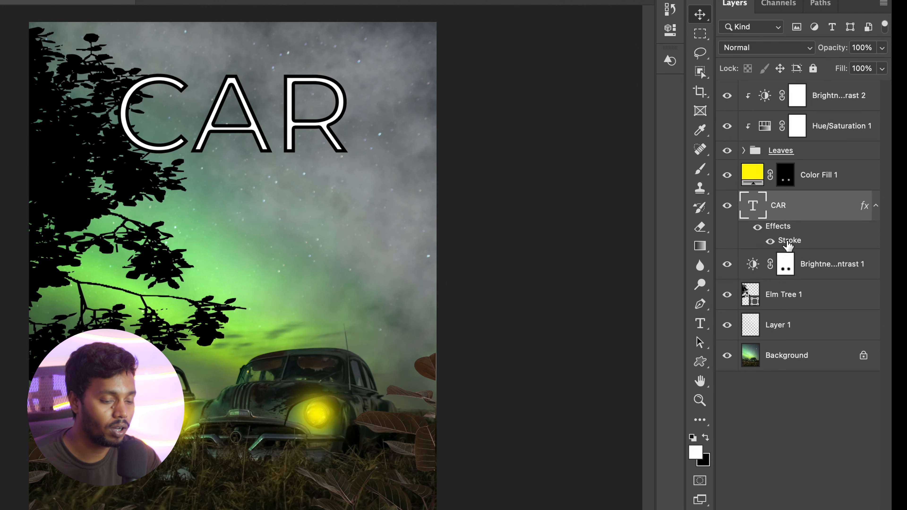
left_click(770, 241)
left_click(770, 241)
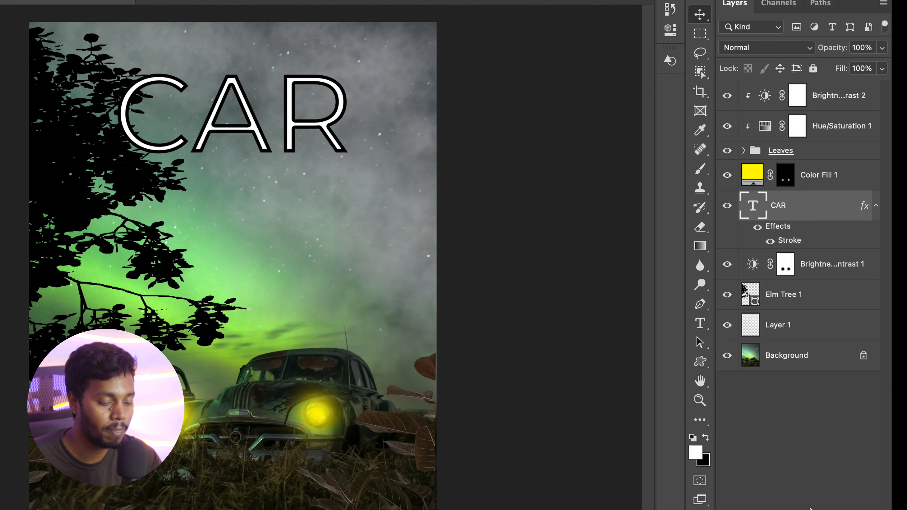
- Add a drop shadow to the CAR text with 97% opacity, 28 px distance, 66% spread and 120 px size
double_click(781, 230)
left_click(245, 359)
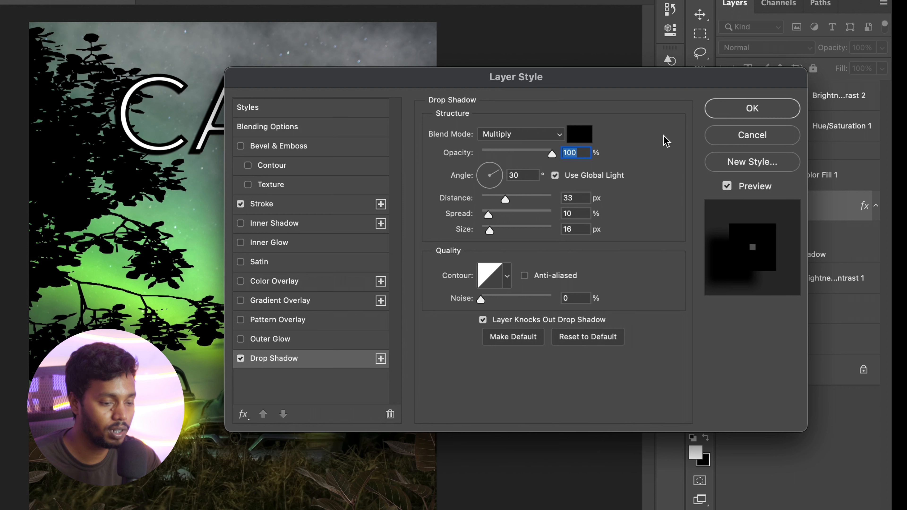
left_click_drag(516, 153, 549, 149)
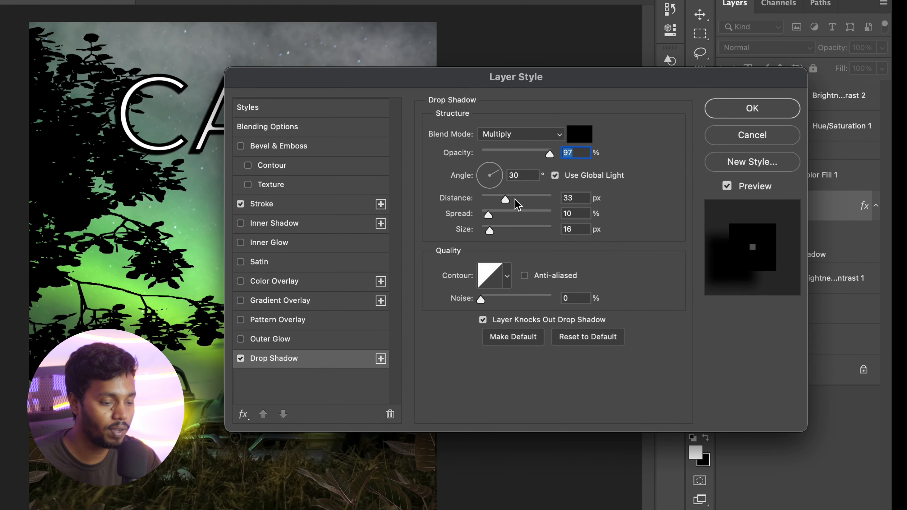
left_click_drag(516, 198, 548, 199)
left_click(528, 214)
left_click(518, 230)
left_click(502, 199)
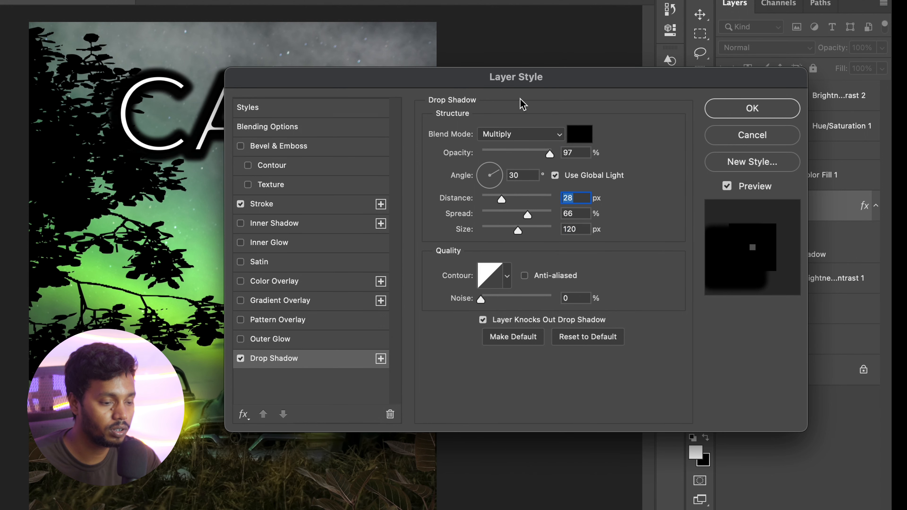
left_click_drag(647, 84, 594, 230)
left_click(693, 255)
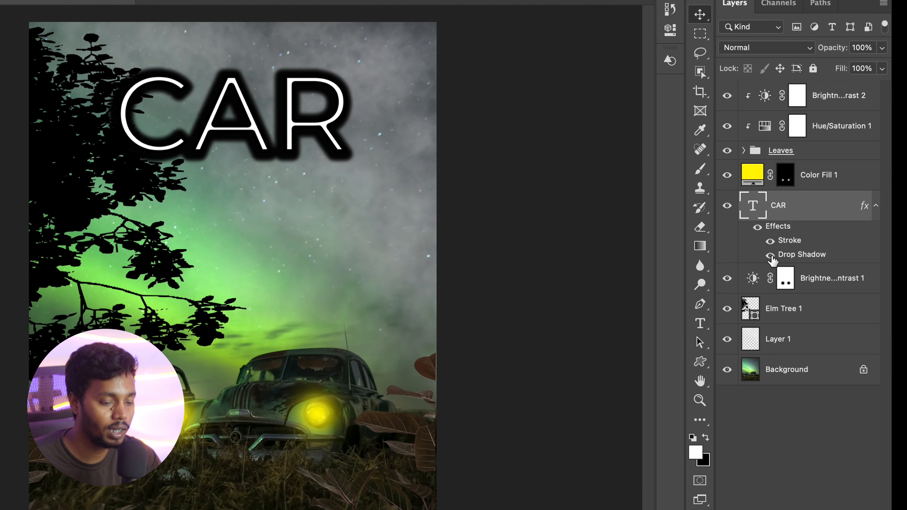
- Compare the CAR text with and without its drop shadow, and delete all of its layer effects
left_click(771, 256)
left_click(771, 256)
left_click(771, 256)
left_click(770, 255)
left_click(758, 228)
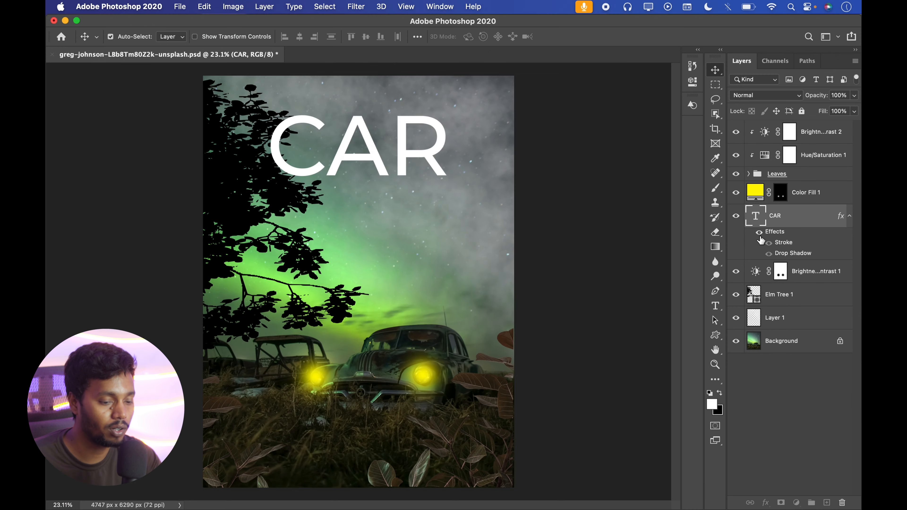
mouse_move(774, 236)
left_mouse_down()
mouse_move(816, 220)
mouse_move(843, 502)
left_mouse_up()
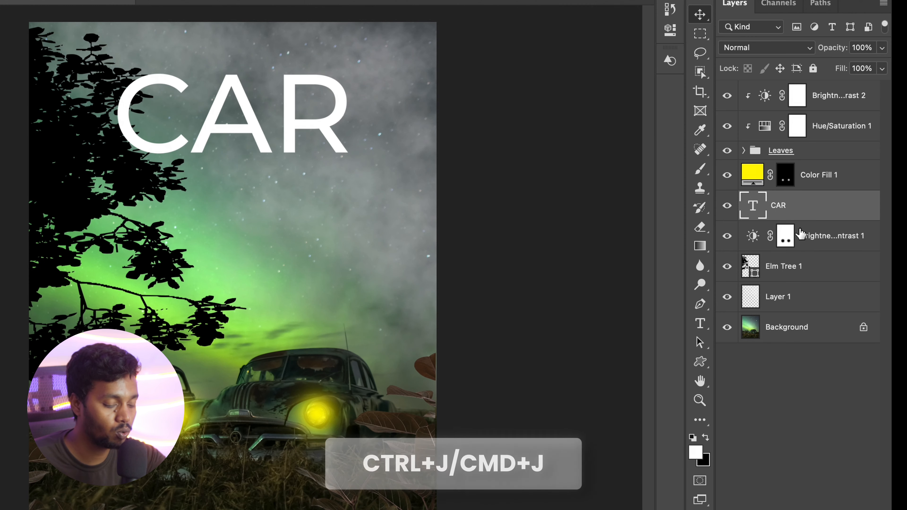
- Duplicate the CAR text layer, hide the copy and select the original
key("super+j")
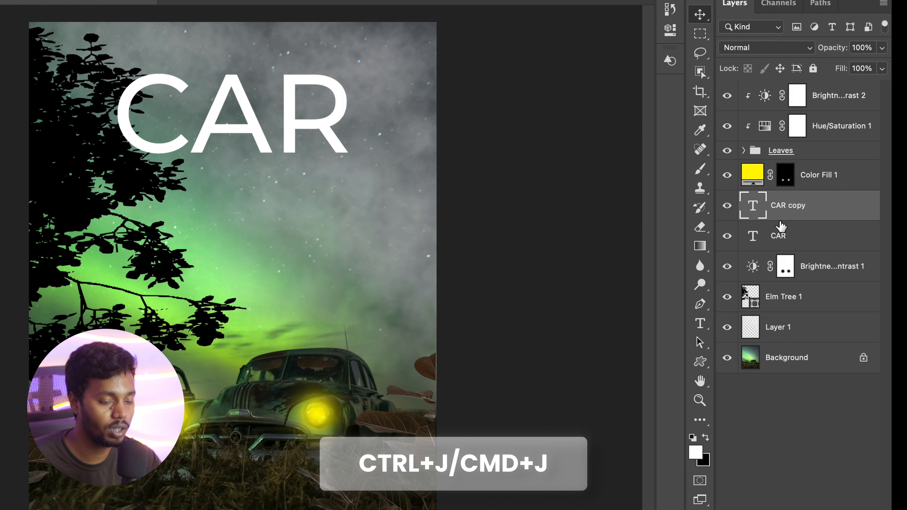
left_click(727, 206)
left_click(779, 238)
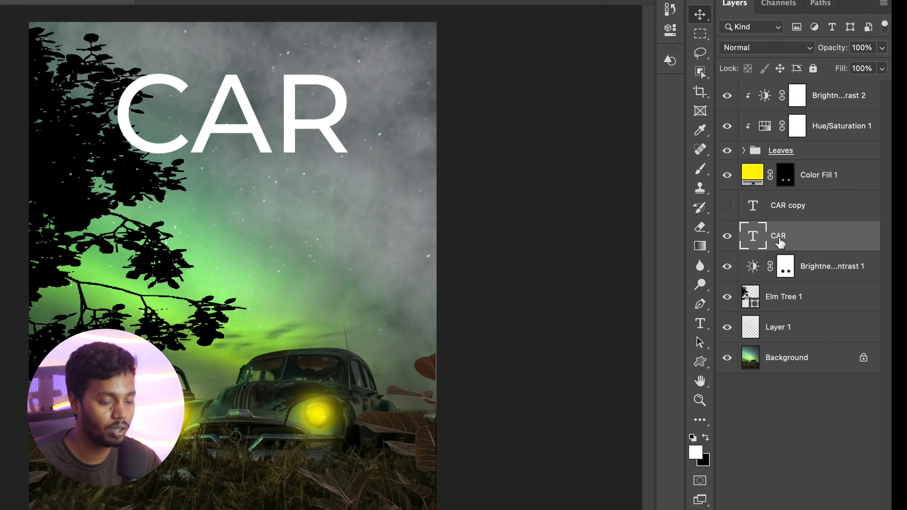
- Add a 29 px stroke positioned inside to the original CAR text layer
left_click(764, 507)
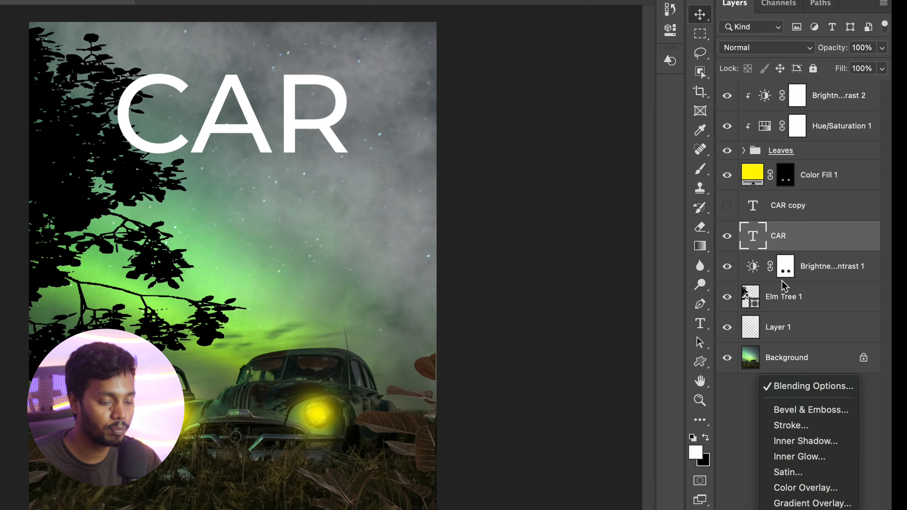
left_click(774, 385)
left_click_drag(461, 228, 601, 117)
left_click(345, 239)
mouse_move(424, 113)
left_mouse_down()
mouse_move(429, 102)
mouse_move(544, 75)
left_mouse_up()
mouse_move(705, 131)
left_mouse_down()
mouse_move(692, 131)
mouse_move(704, 133)
left_mouse_up()
left_click(710, 147)
left_click(710, 147)
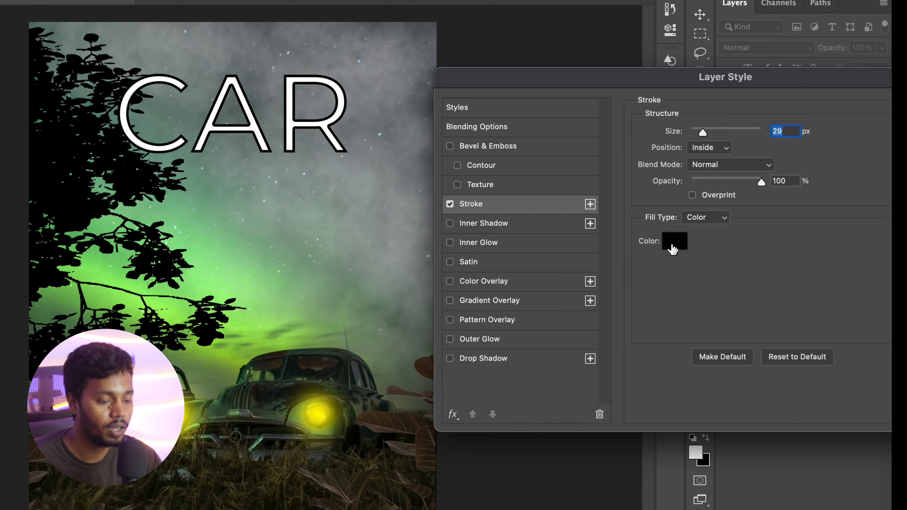
- Set the CAR text's stroke color to white and apply the layer style
left_click(673, 243)
mouse_move(411, 170)
left_mouse_down()
mouse_move(397, 167)
mouse_move(373, 97)
left_mouse_up()
left_click(718, 125)
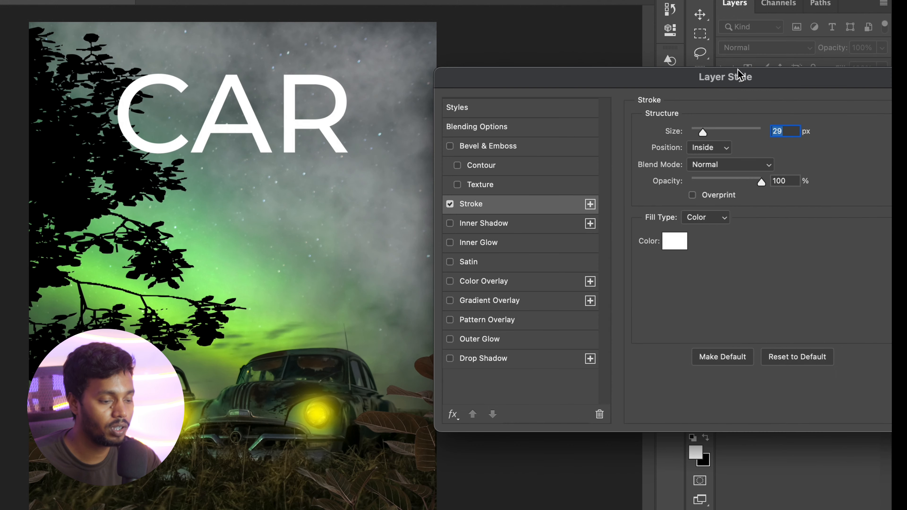
left_click_drag(738, 70, 494, 123)
left_click(696, 160)
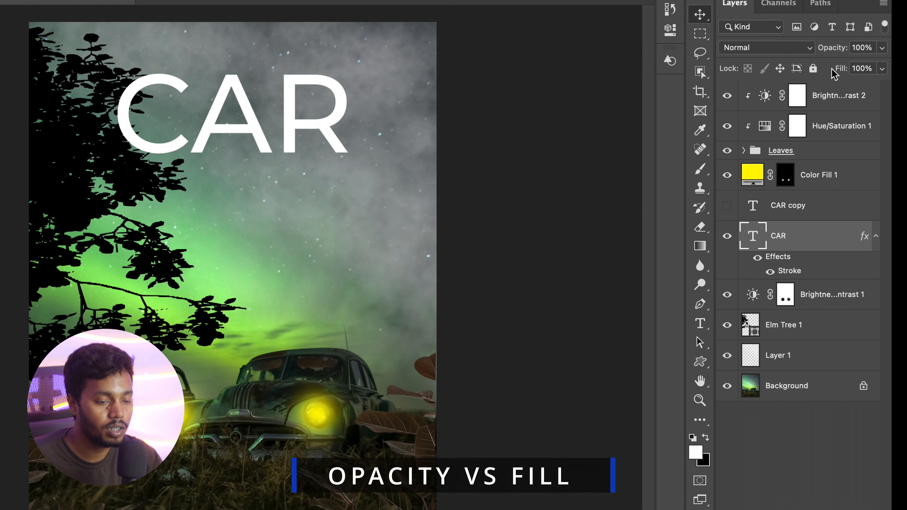
- Try the Opacity of the stroked CAR text, swap visibility to CAR copy, and try the copy's Opacity and Fill
left_click(882, 48)
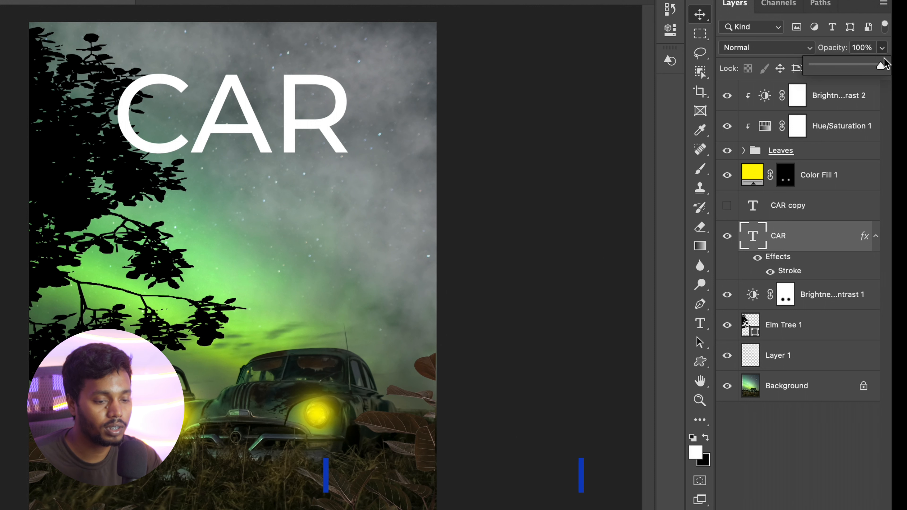
mouse_move(882, 67)
left_mouse_down()
mouse_move(843, 78)
mouse_move(818, 69)
mouse_move(881, 66)
left_mouse_up()
left_click(811, 205)
left_click(727, 236)
left_click(727, 205)
left_click(882, 47)
mouse_move(882, 66)
left_mouse_down()
mouse_move(818, 73)
mouse_move(872, 73)
left_mouse_up()
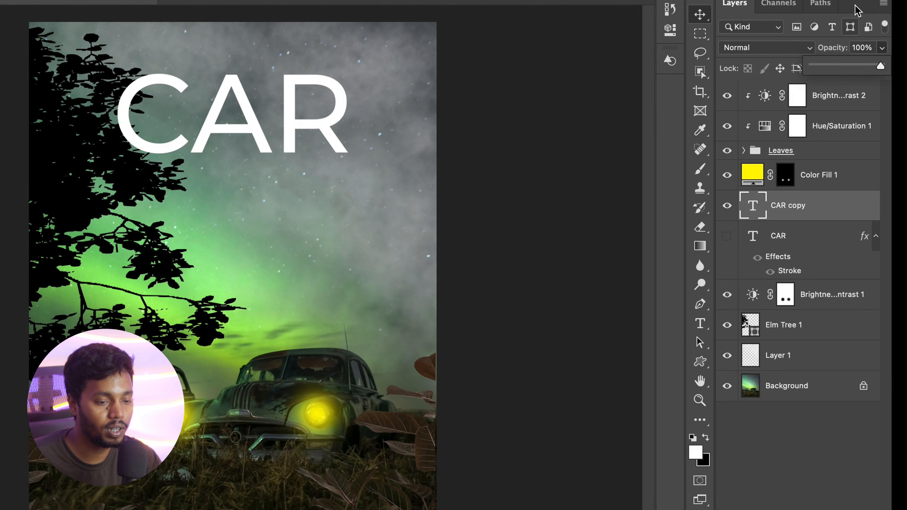
left_click(882, 69)
mouse_move(880, 86)
left_mouse_down()
mouse_move(810, 88)
mouse_move(881, 86)
left_mouse_up()
left_click(839, 138)
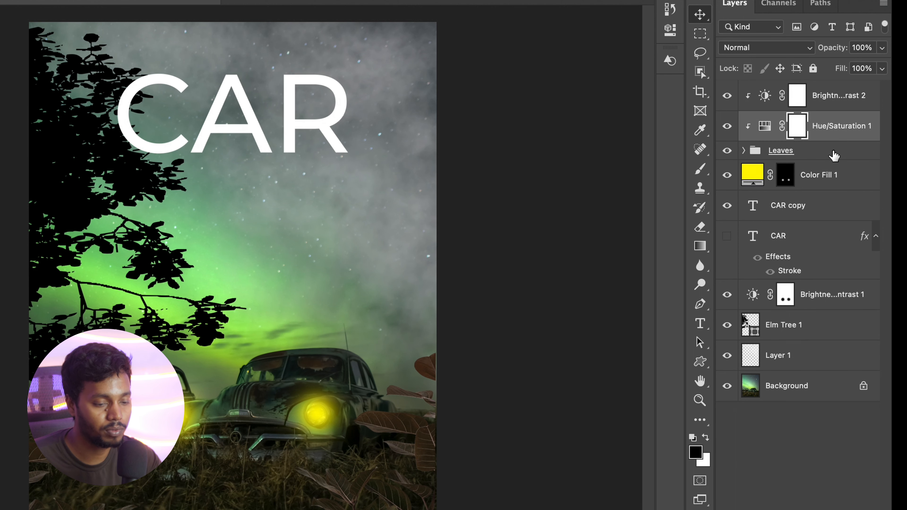
- Try the Opacity and Fill settings on the Elm Tree 1 layer
left_click(803, 187)
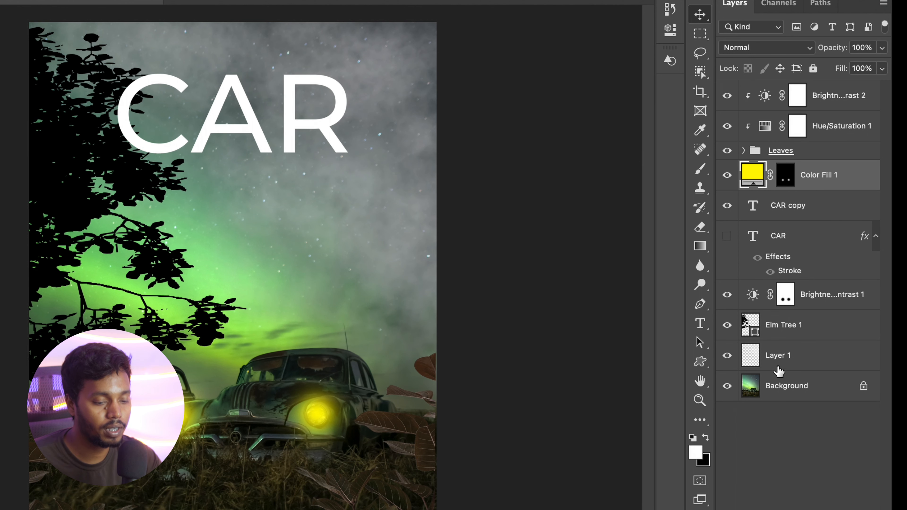
left_click(736, 327)
left_click(882, 48)
left_click_drag(856, 71, 886, 86)
left_click(882, 69)
left_click(841, 324)
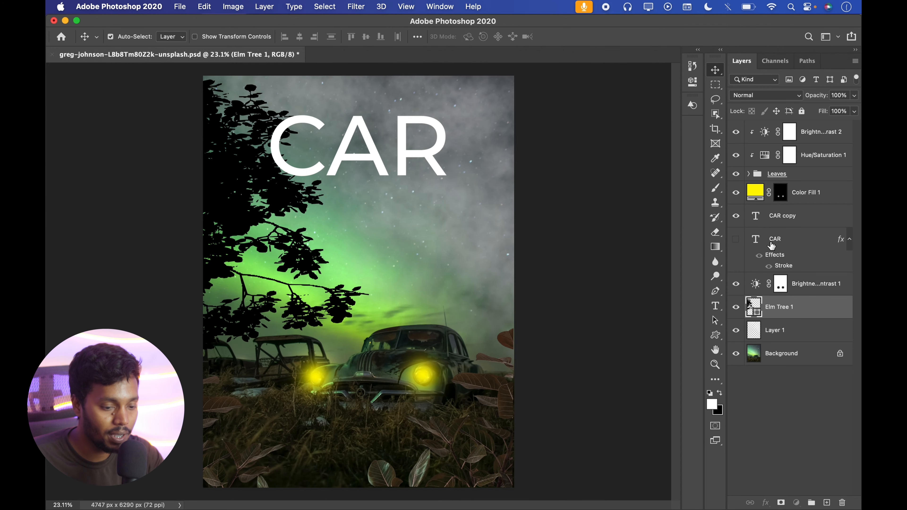
- Show only the stroked CAR text with CAR copy hidden, and set its Fill to 0% while keeping Opacity at 100%
left_click(771, 240)
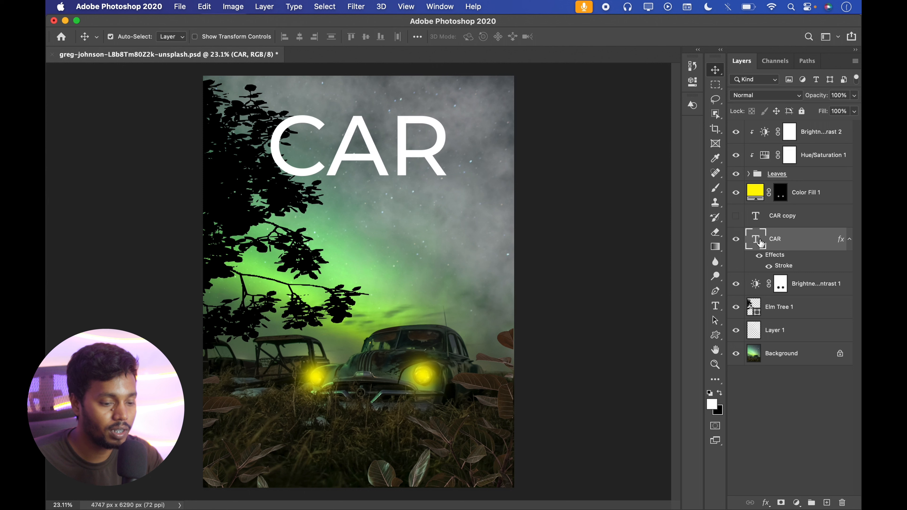
left_click(854, 97)
left_click_drag(853, 110, 818, 126)
left_click(854, 111)
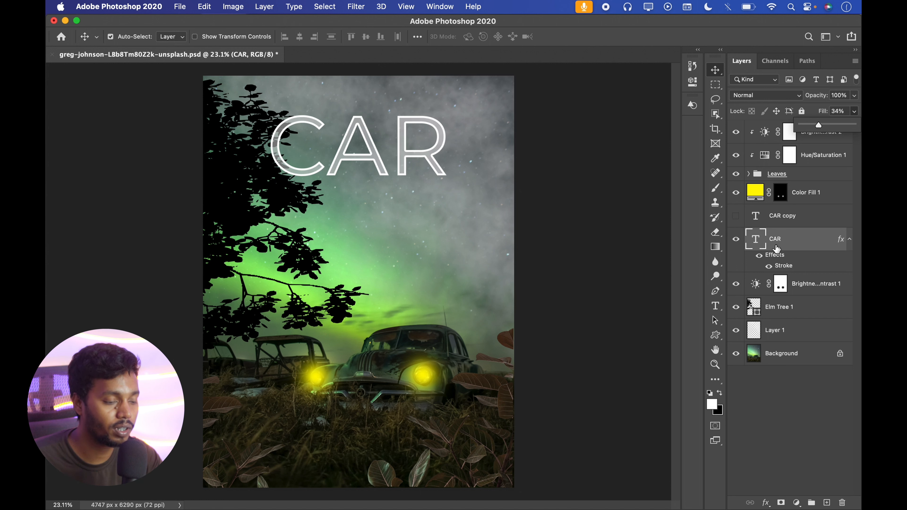
left_click_drag(818, 126, 799, 126)
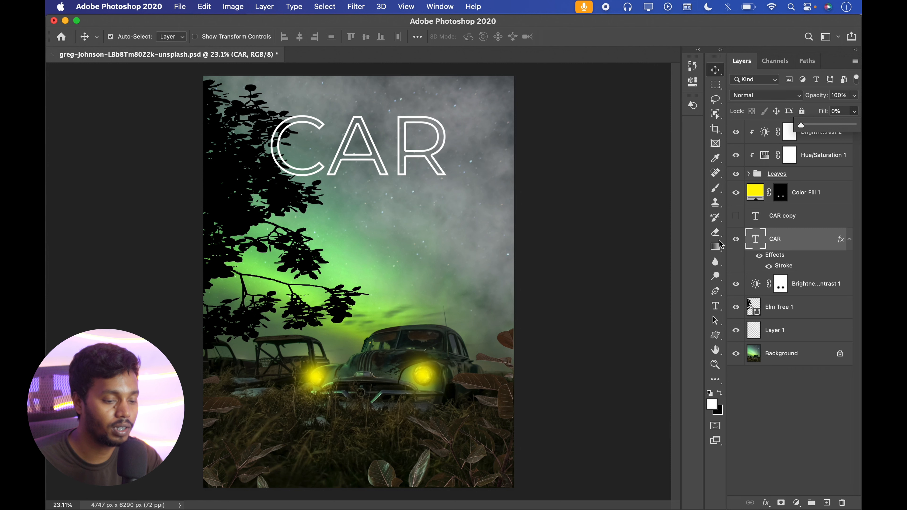
left_click(702, 282)
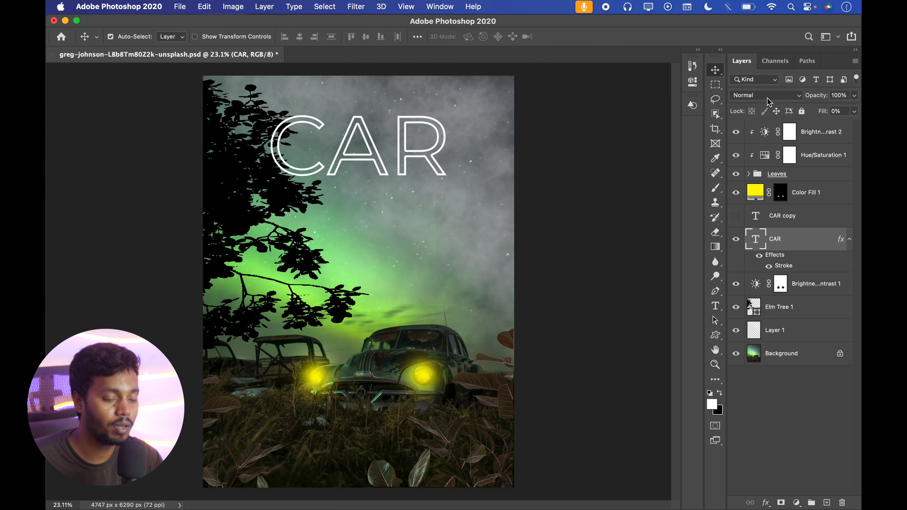
- Show the CAR copy layer and move the stroked CAR text straight down so its outline sits offset below the solid text
left_click(737, 217)
left_click(781, 220)
left_click(775, 246)
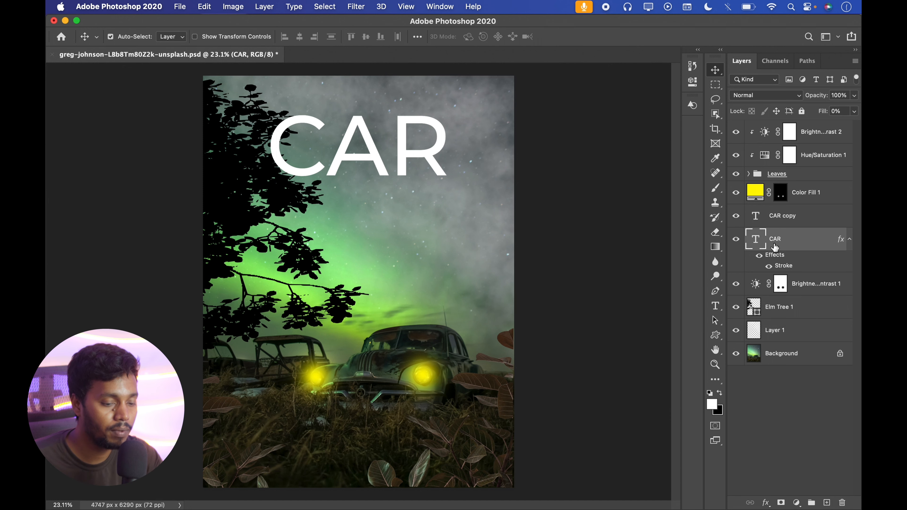
key("super+t")
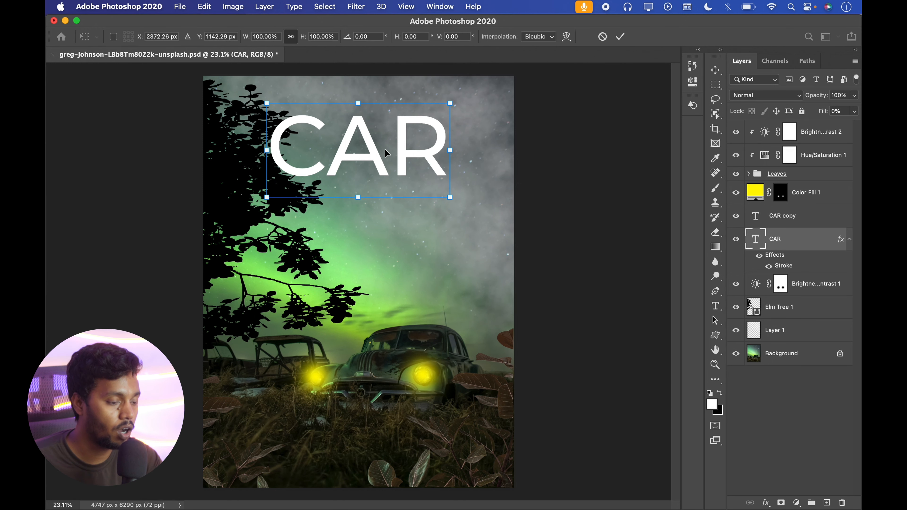
left_click_drag(381, 142, 382, 162)
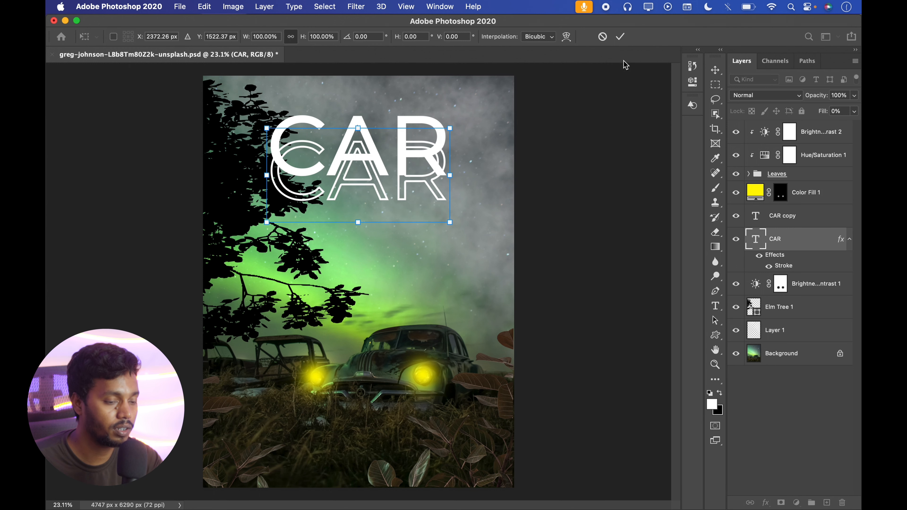
left_click(621, 37)
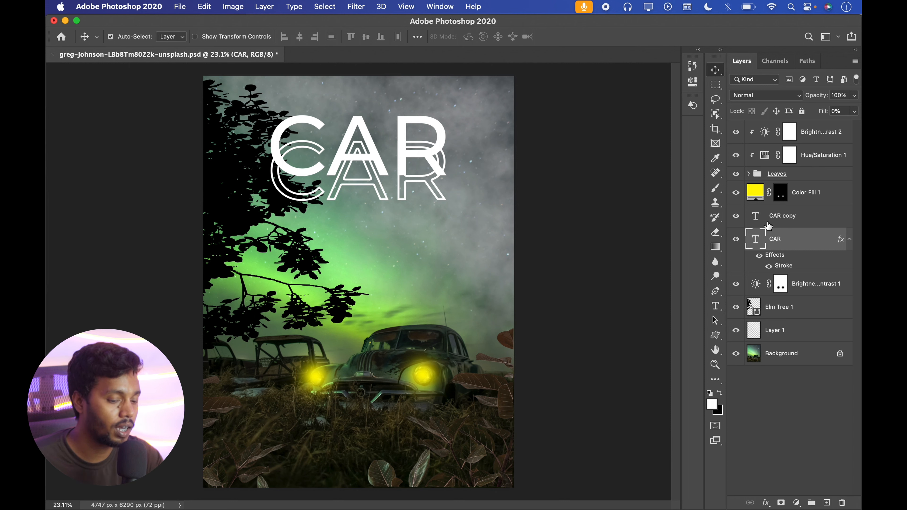
left_click(766, 503)
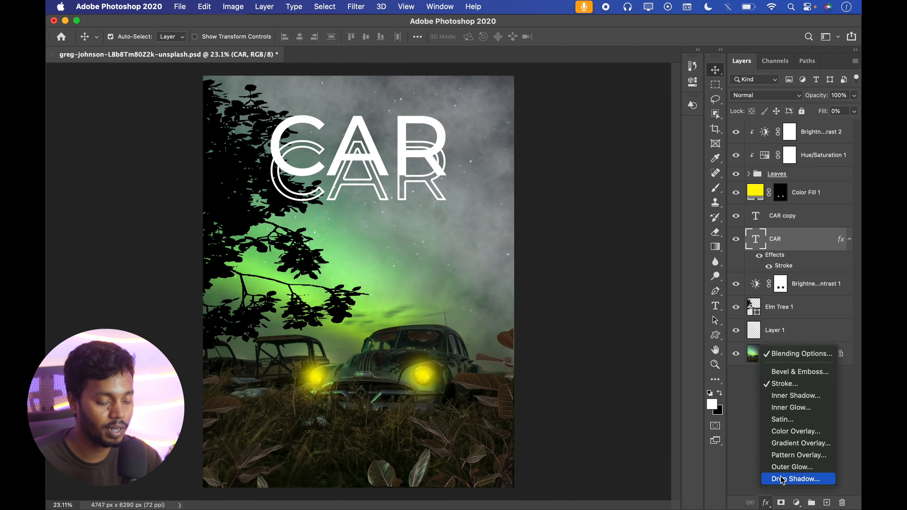
left_click(702, 475)
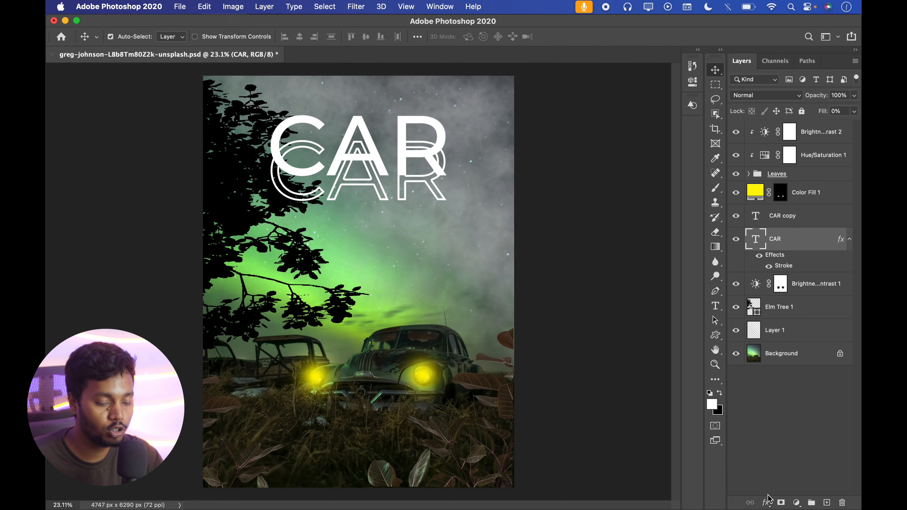
left_click(766, 504)
left_click(754, 377)
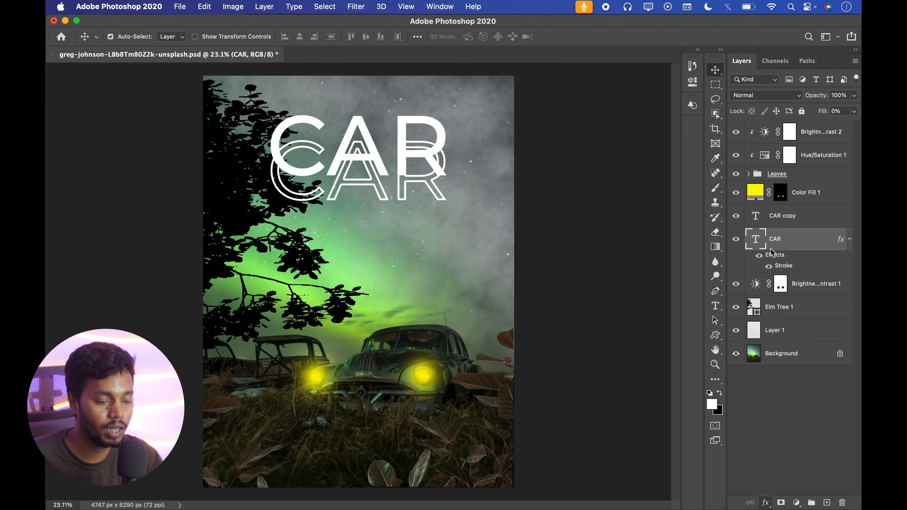
- Hide the stroked CAR layer and try Bevel & Emboss with Contour and Texture on CAR copy
left_click(782, 221)
left_click(736, 240)
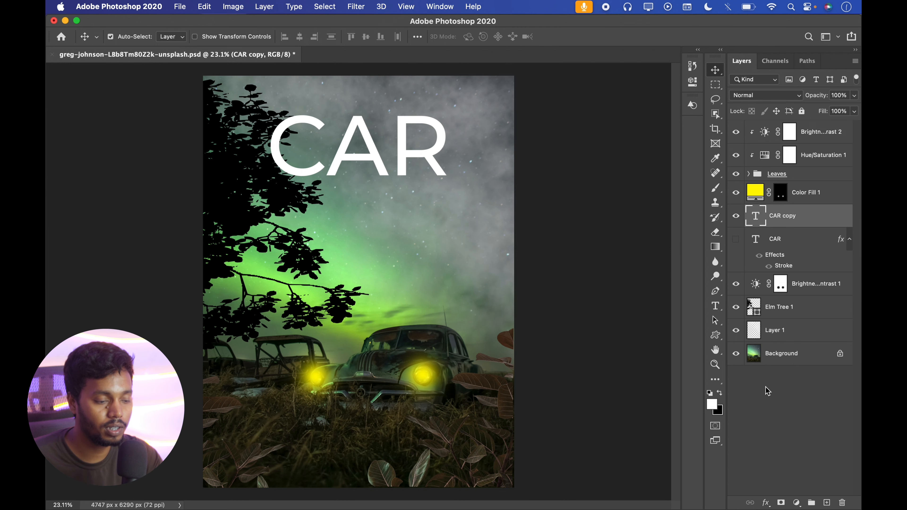
left_click(766, 503)
left_click(779, 353)
left_click_drag(459, 156, 661, 87)
left_click(520, 141)
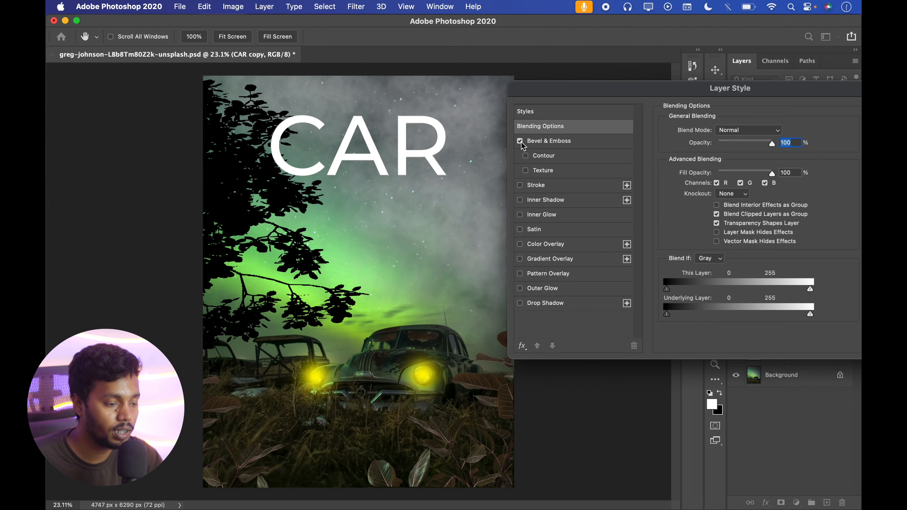
left_click(525, 155)
left_click(525, 170)
- Try a bevel Depth of 532% on CAR copy, turn off Texture and Contour, and cancel the layer style
left_click_drag(604, 92, 432, 243)
left_click_drag(547, 308, 563, 330)
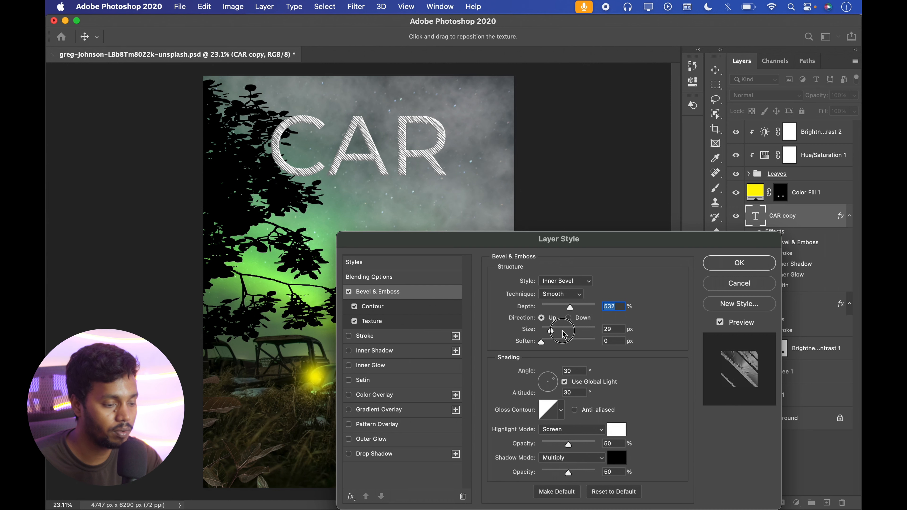
left_click(355, 321)
left_click(354, 306)
left_click(736, 284)
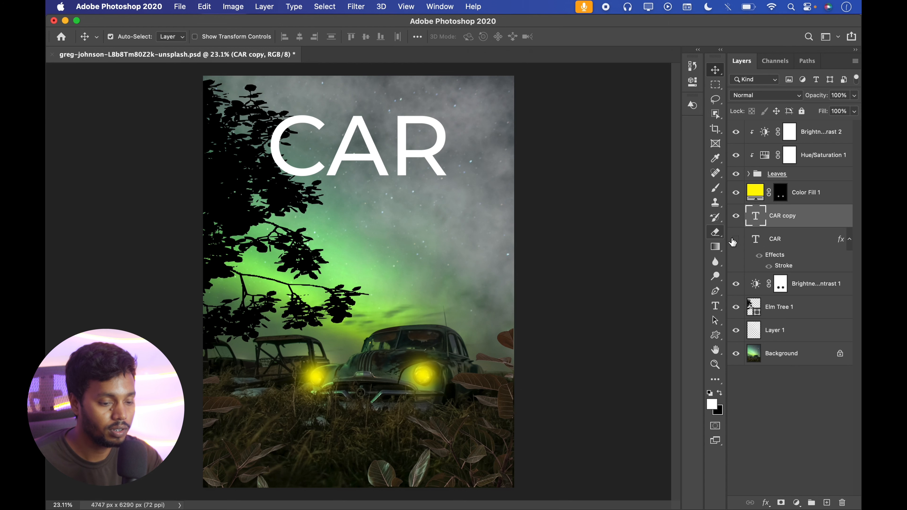
- Show the stroked CAR layer again, try moving the solid CAR text on its own, and undo the move
left_click(680, 51)
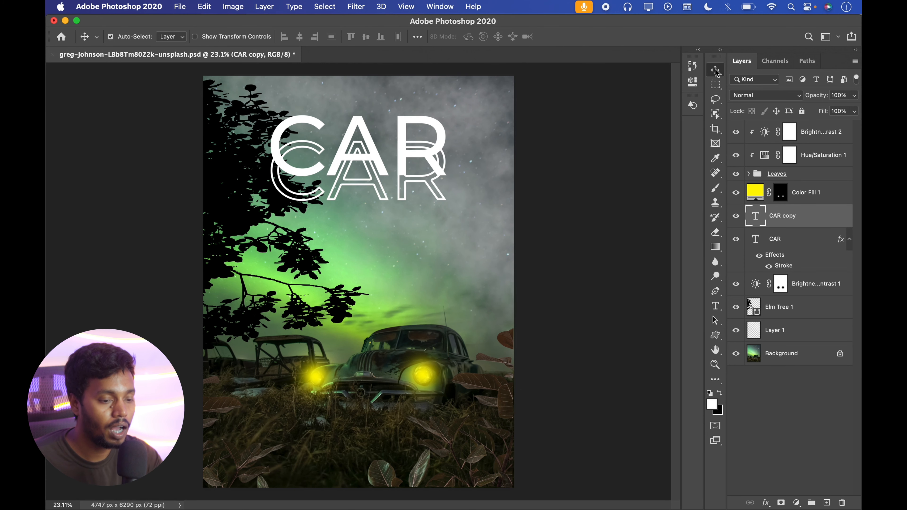
left_click_drag(426, 166, 454, 192)
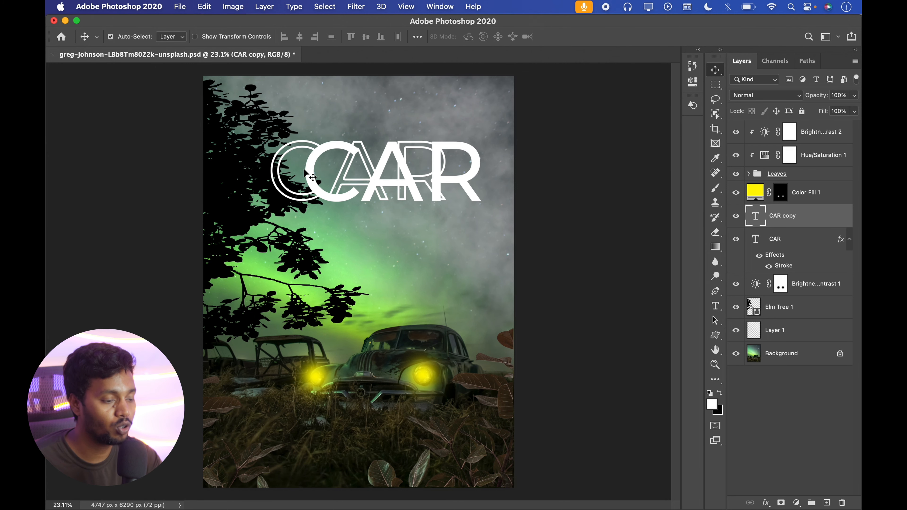
key("super+z")
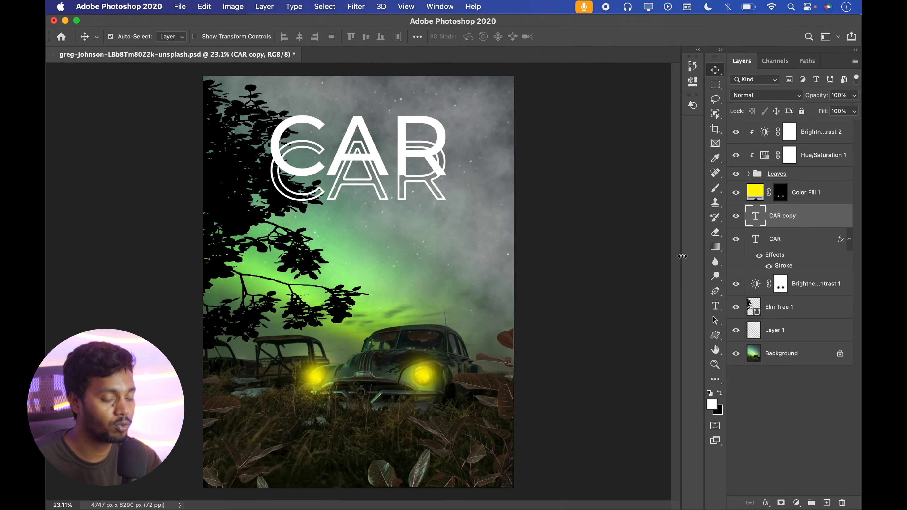
- Group the CAR copy and CAR layers, try moving the text on the canvas, and undo the move
left_click(783, 246, "shift")
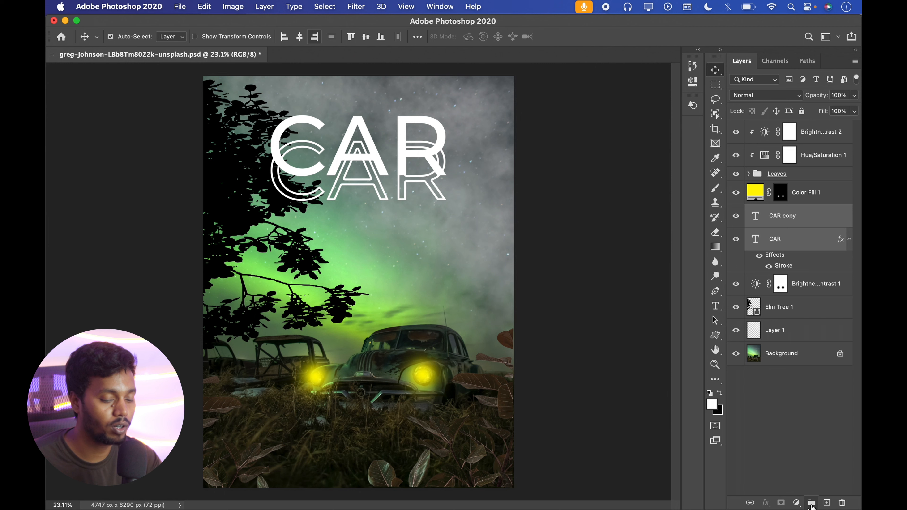
left_click(811, 502)
left_click_drag(360, 149, 374, 187)
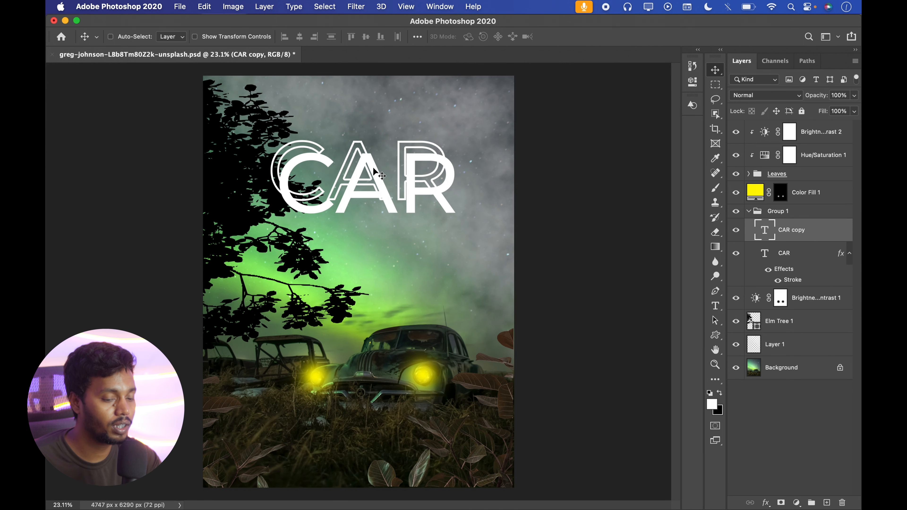
key("super+z")
- Turn off Auto-Select and move the collapsed group with both CAR texts slightly down
left_click(110, 37)
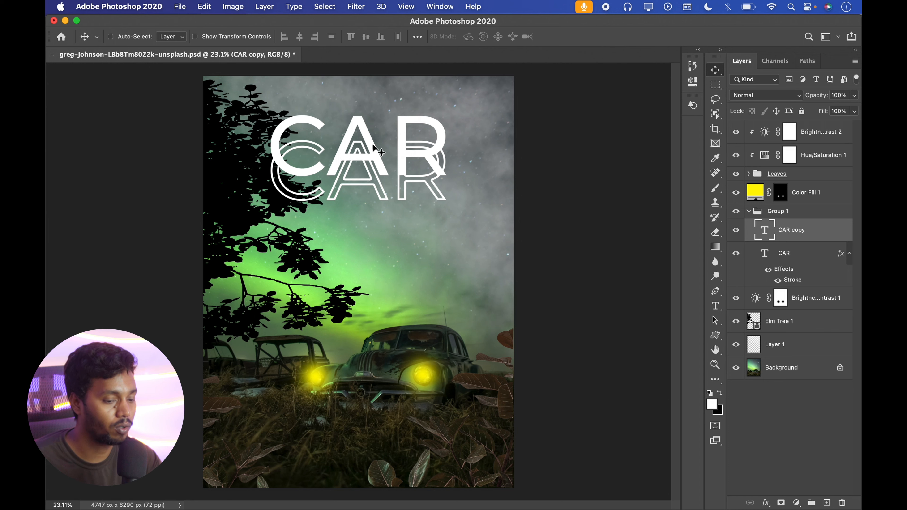
left_click(748, 211)
mouse_move(420, 166)
left_mouse_down()
mouse_move(411, 200)
mouse_move(414, 153)
mouse_move(426, 165)
mouse_move(417, 151)
left_mouse_up()
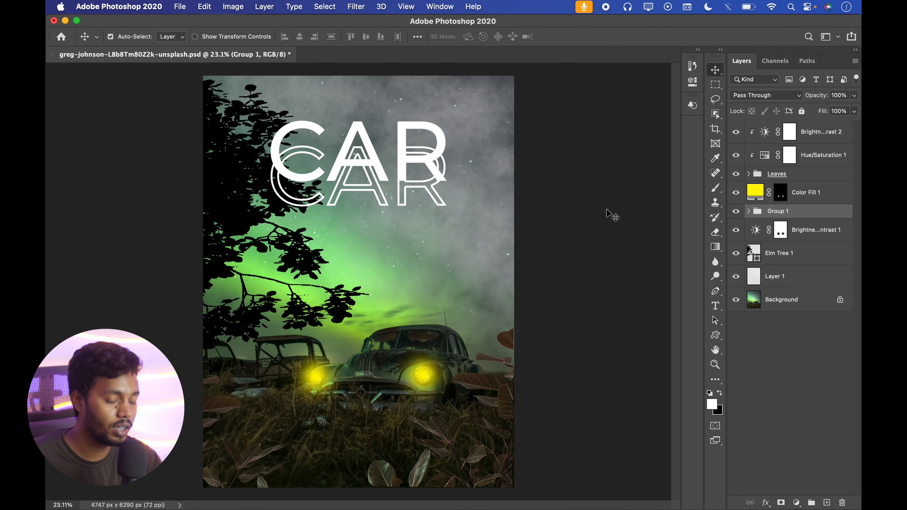
- Undo the group move and the grouping, and place the CAR copy layer at the top of the layer stack
key("super")
key("super+shift+g")
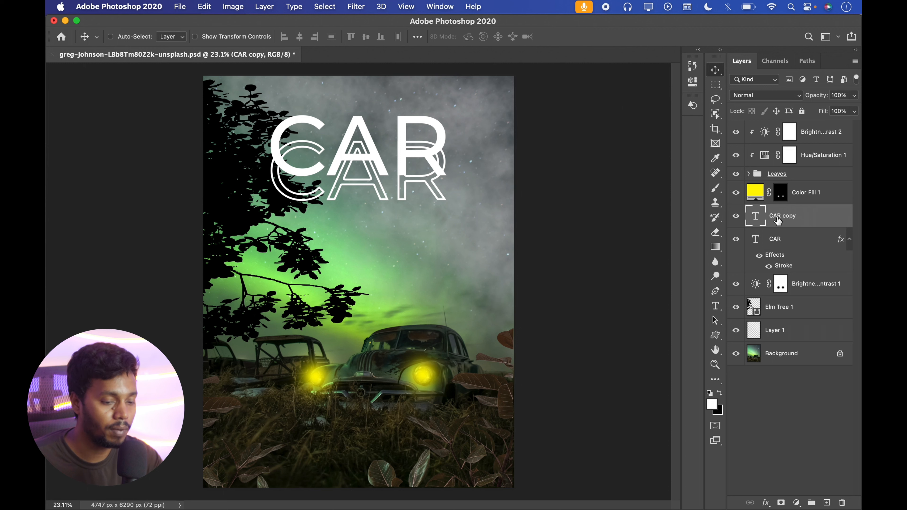
left_click_drag(774, 216, 780, 125)
- Try grouping the CAR layer with the separated CAR copy layer, and undo the grouping
left_click(773, 238)
left_click(790, 131, "super")
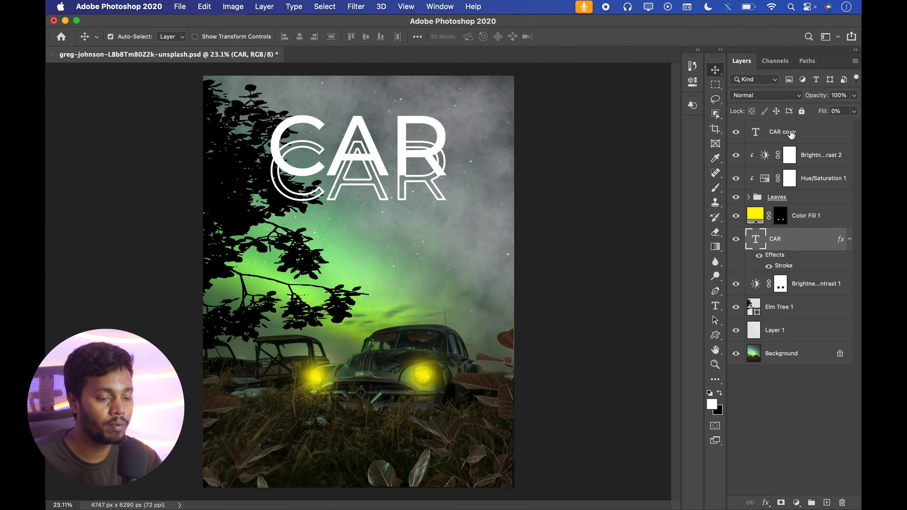
left_click(812, 502)
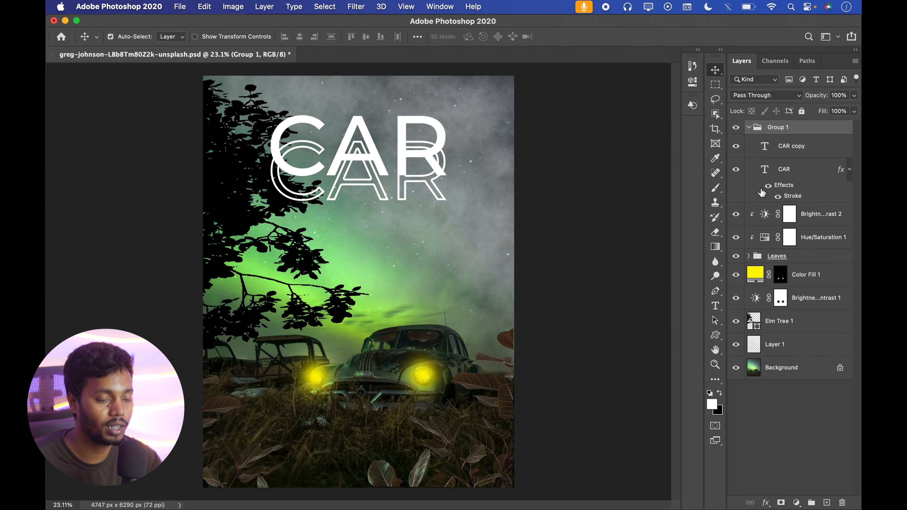
key("super+z")
- Select the CAR copy and CAR layers together and link them without changing their stacking order
left_click(778, 240)
left_click(784, 140)
left_click(788, 238)
left_click(792, 141)
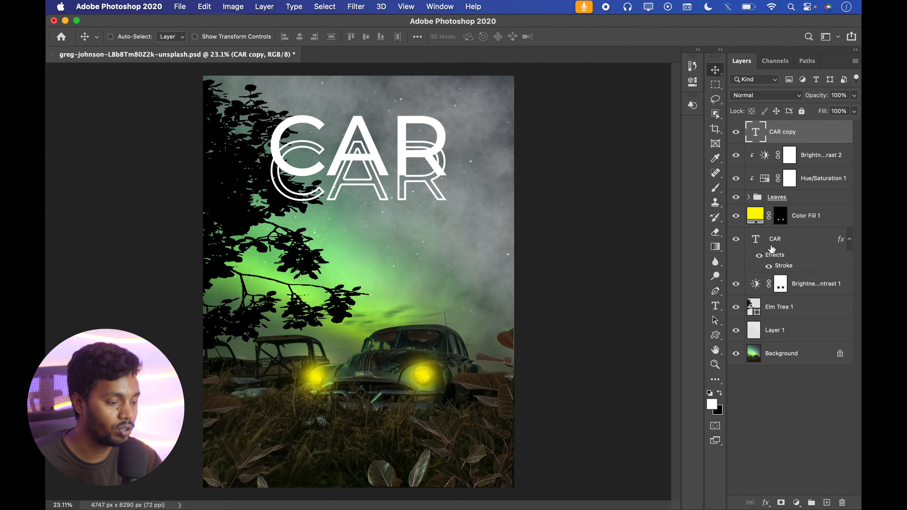
left_click(781, 241, "super")
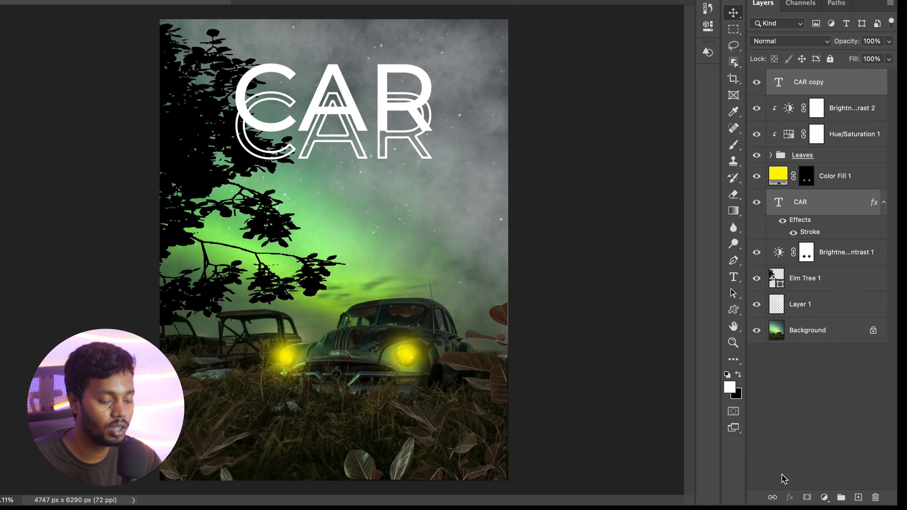
left_click(773, 497)
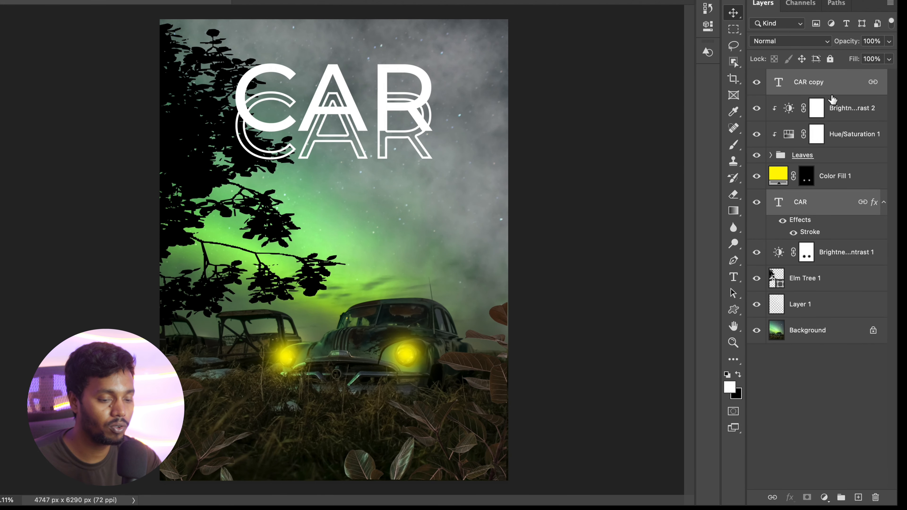
- Move the linked solid and outlined CAR texts together to a lower position over the sky
left_click_drag(415, 138, 409, 215)
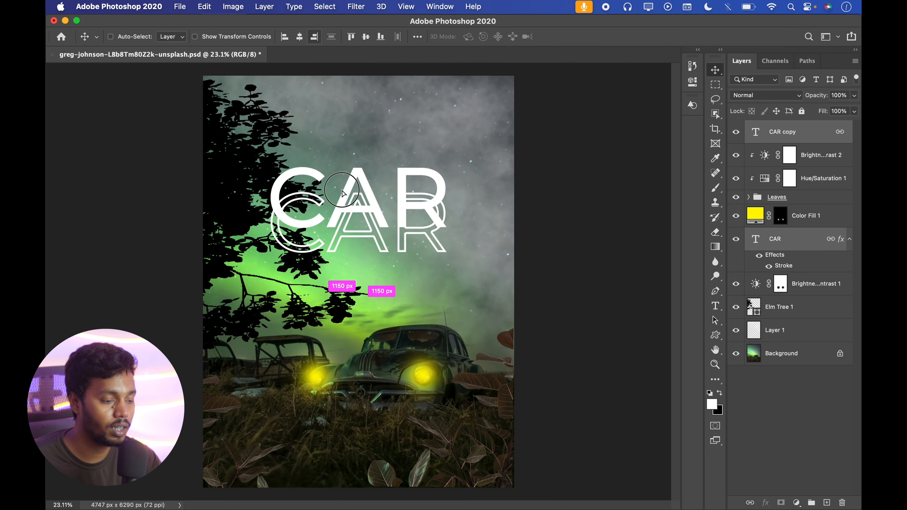
left_click(759, 349)
left_click(754, 239)
left_click_drag(384, 213, 385, 177)
left_click(762, 137)
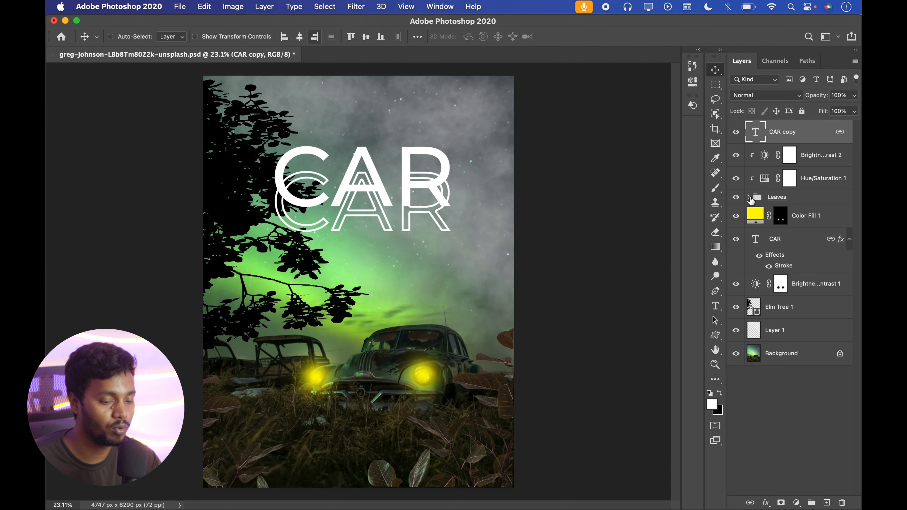
- Add the Color Fill 1 layer to the selection of CAR copy and CAR and link all three layers
key("super")
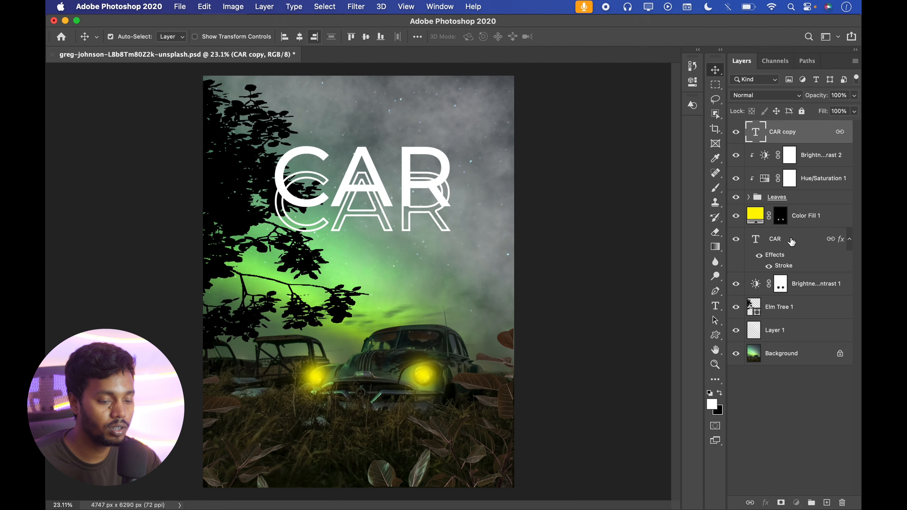
left_click(795, 239, "super")
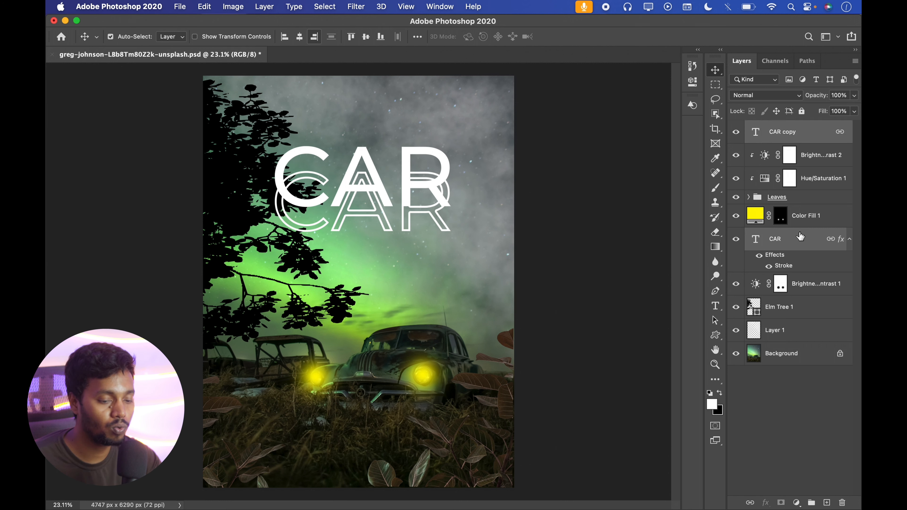
left_click(814, 220, "super")
left_click(750, 503)
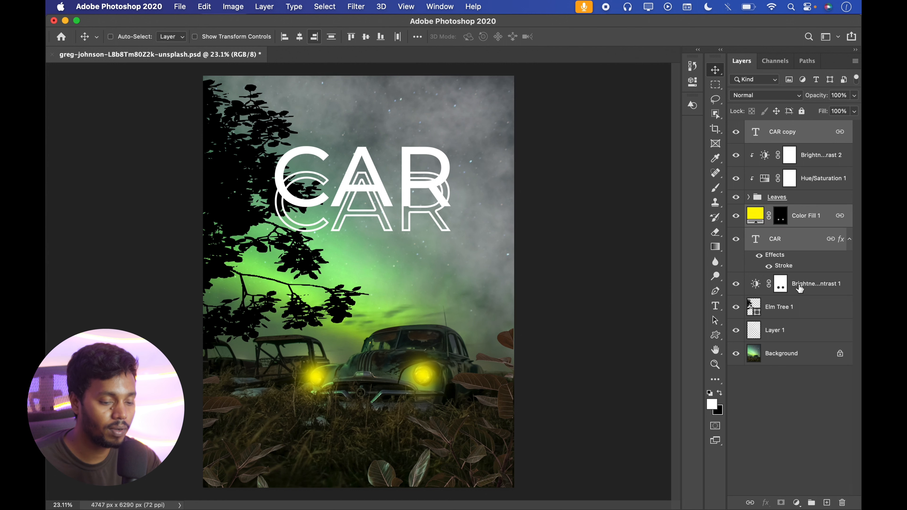
- Try moving the yellow headlight glows of Color Fill 1 together with the linked CAR texts, and return them to their place
left_click(780, 283)
left_click(754, 215)
mouse_move(423, 385)
left_mouse_down()
mouse_move(416, 304)
mouse_move(425, 364)
mouse_move(412, 375)
left_mouse_up()
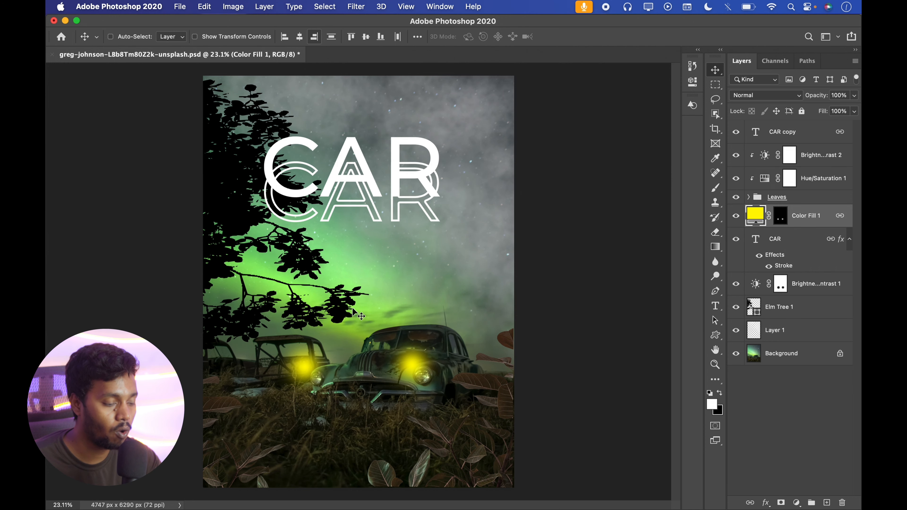
left_click_drag(297, 373, 289, 392)
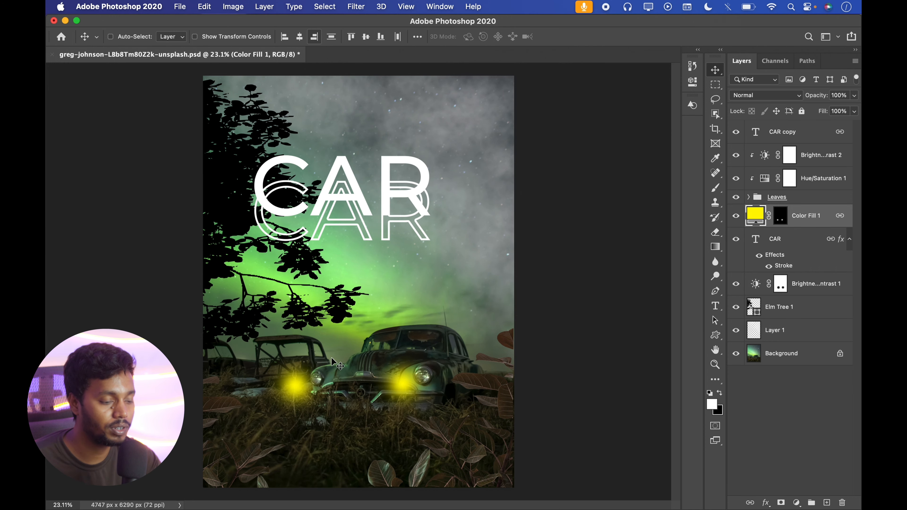
left_click_drag(396, 358, 415, 349)
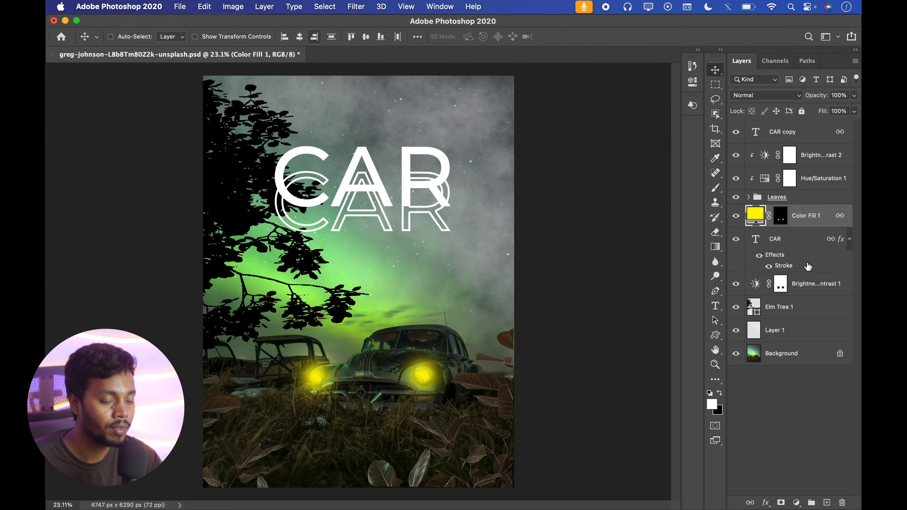
- Check which layers are linked by selecting CAR, Color Fill 1, Elm Tree 1 and CAR copy in turn
left_click(816, 238)
left_click(816, 221)
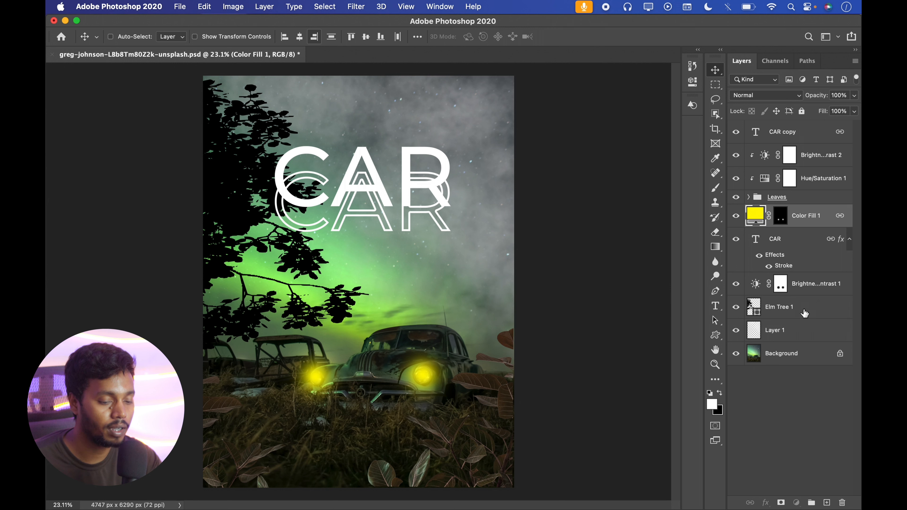
left_click(752, 315)
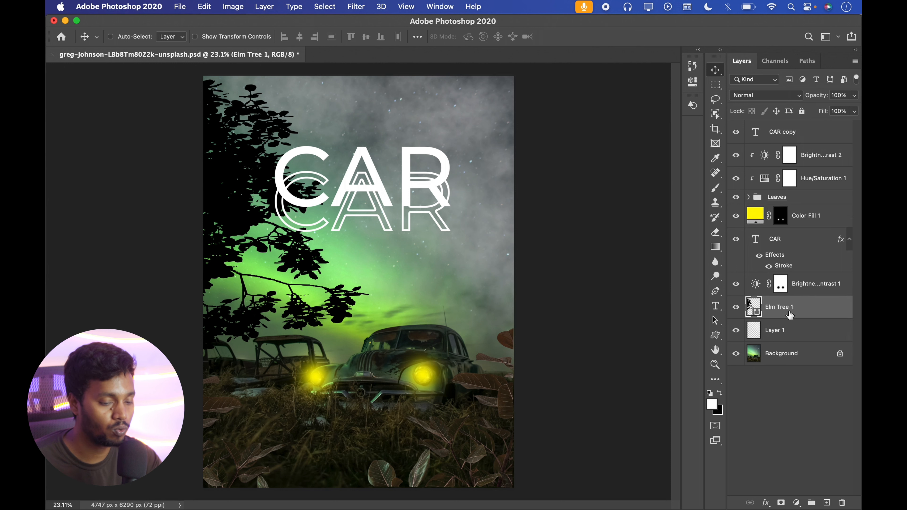
left_click(808, 135)
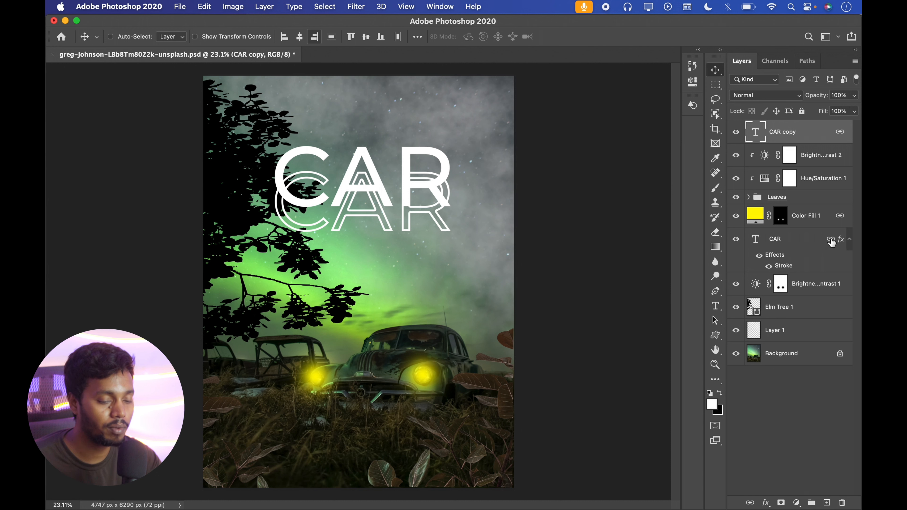
- Unlink Color Fill 1 from the CAR texts, try moving its headlight glows alone, and undo the move
left_click(813, 219)
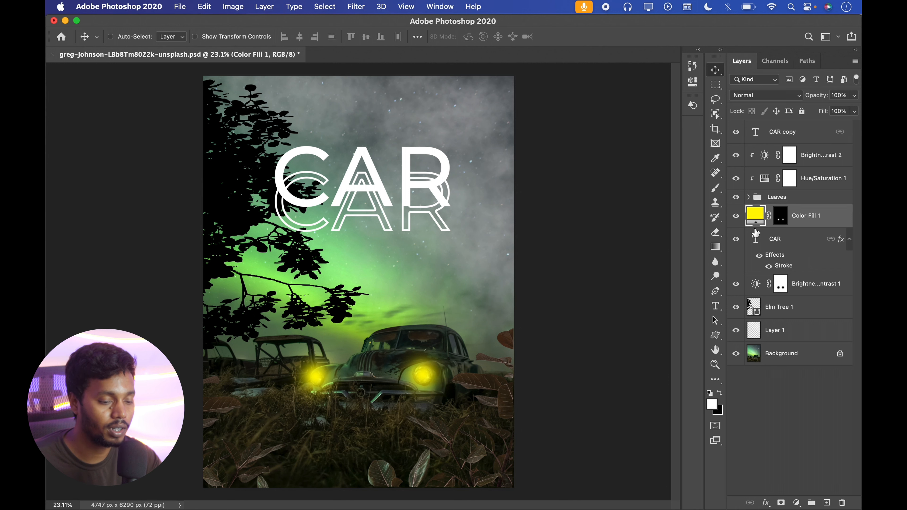
left_click_drag(427, 371, 437, 305)
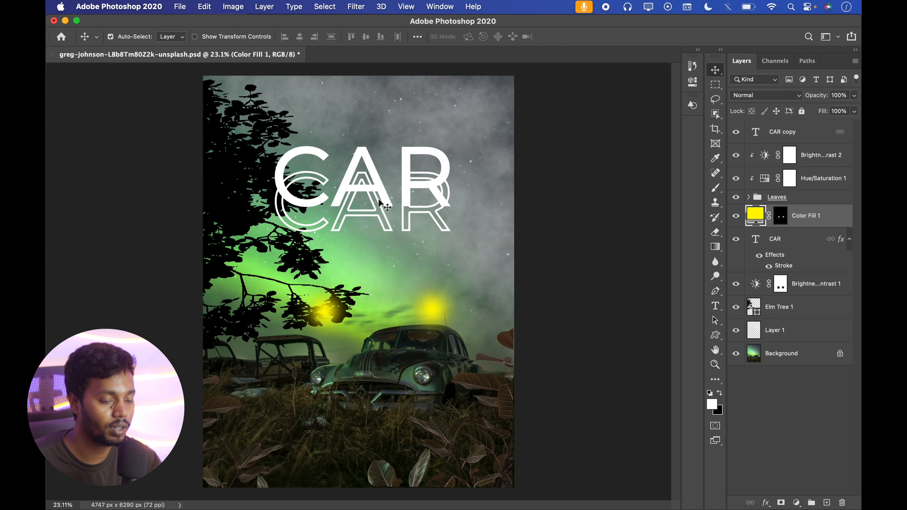
key("super+z")
- Try moving the linked CAR copy and CAR texts sideways together, and undo the move
left_click(803, 134)
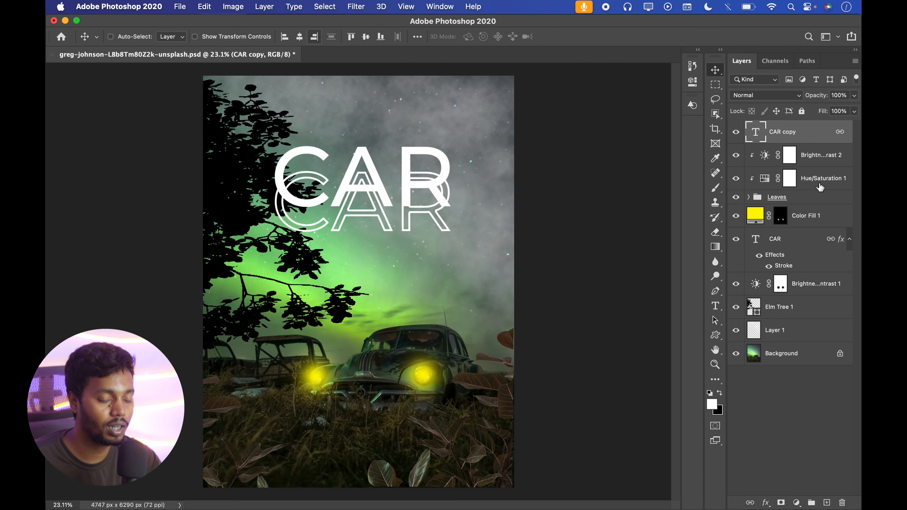
left_click_drag(407, 213, 443, 213)
key("super+z")
- Try linking the Leaves group with Layer 1 and Elm Tree 1, and undo the link
left_click(775, 199)
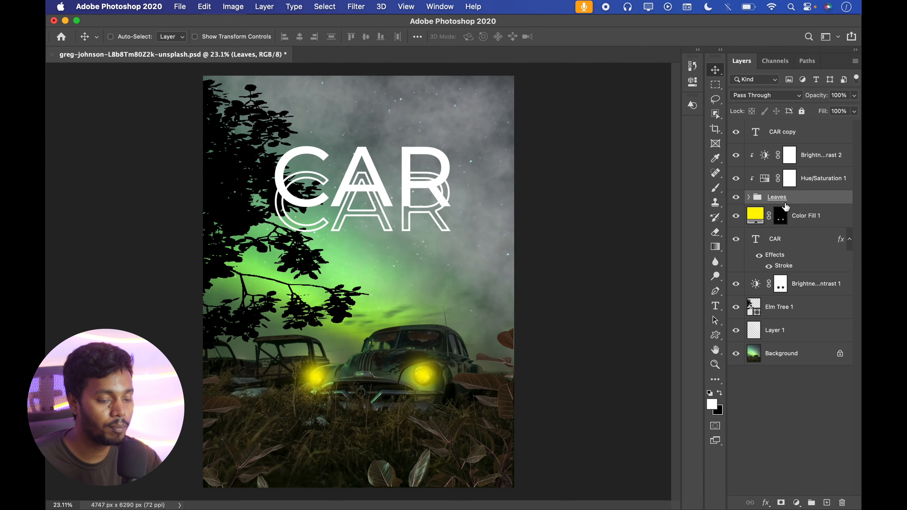
left_click(789, 338, "super")
left_click(799, 315, "super")
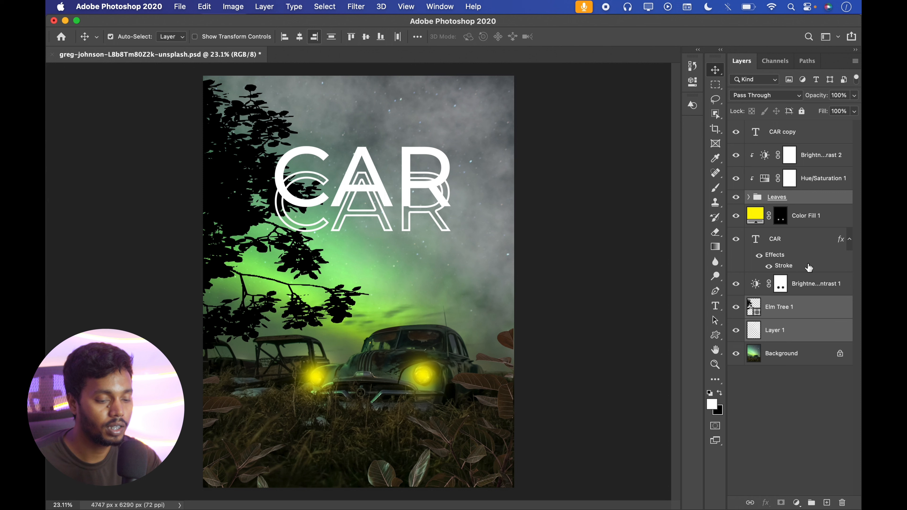
left_click(750, 502)
key("super+z")
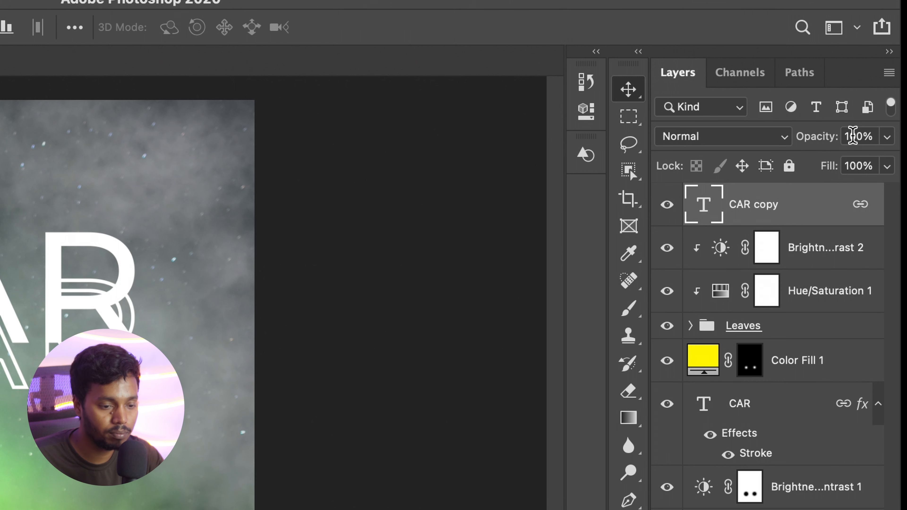
- Detach the Layers panel from its dock, lengthen it to fit the whole layer stack, and select the CAR layer
left_click_drag(694, 75, 391, 69)
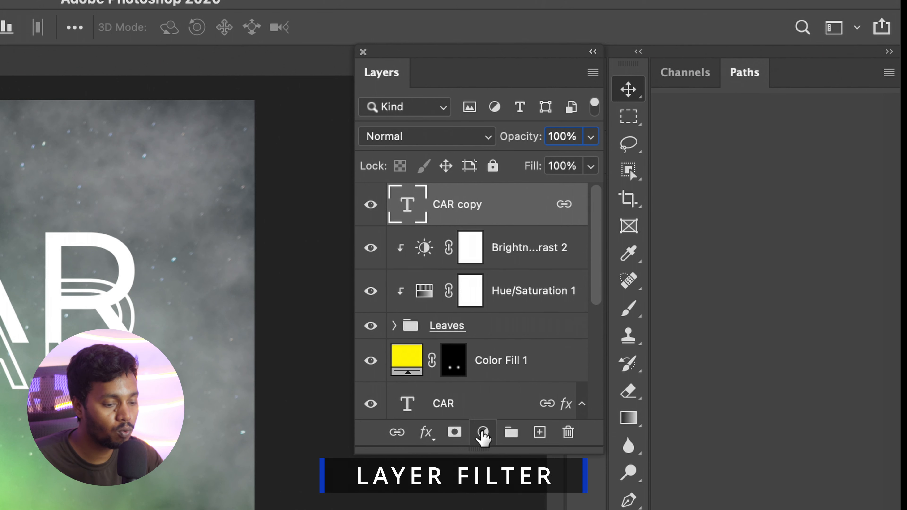
left_click_drag(443, 451, 447, 509)
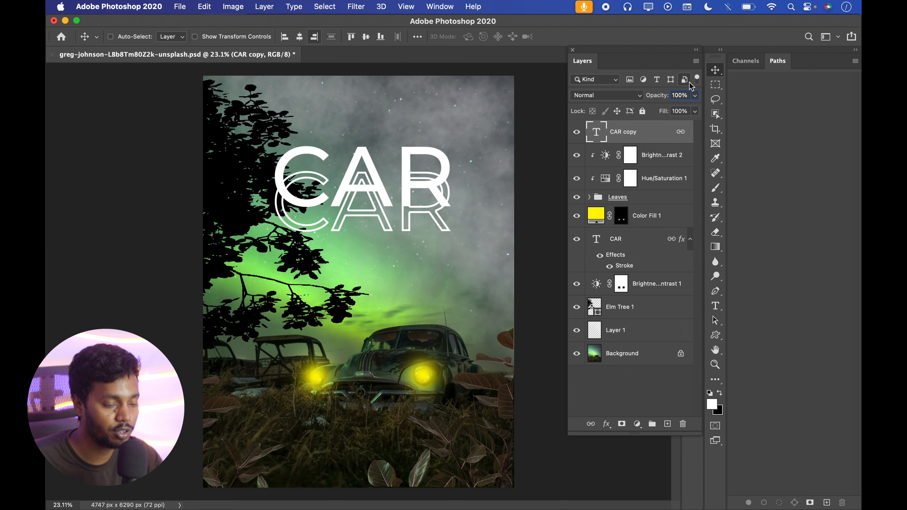
left_click(625, 245)
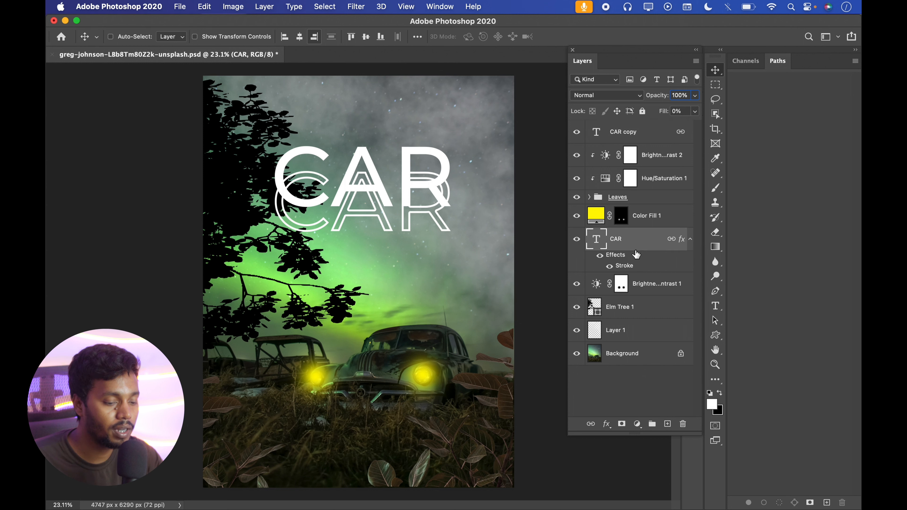
- Rename Layer 1 as Smoke
double_click(617, 333)
type("Smoke")
key("Return")
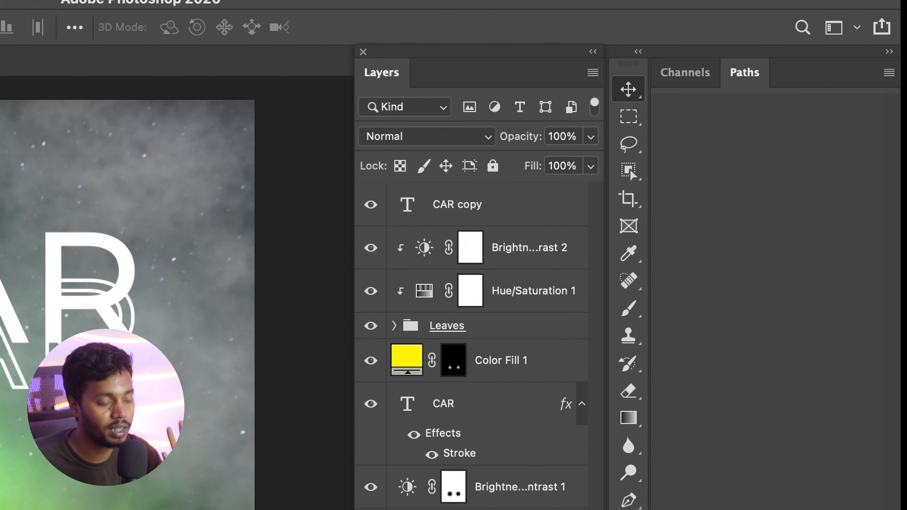
- Filter the layers by name for Smoke
left_click(411, 109)
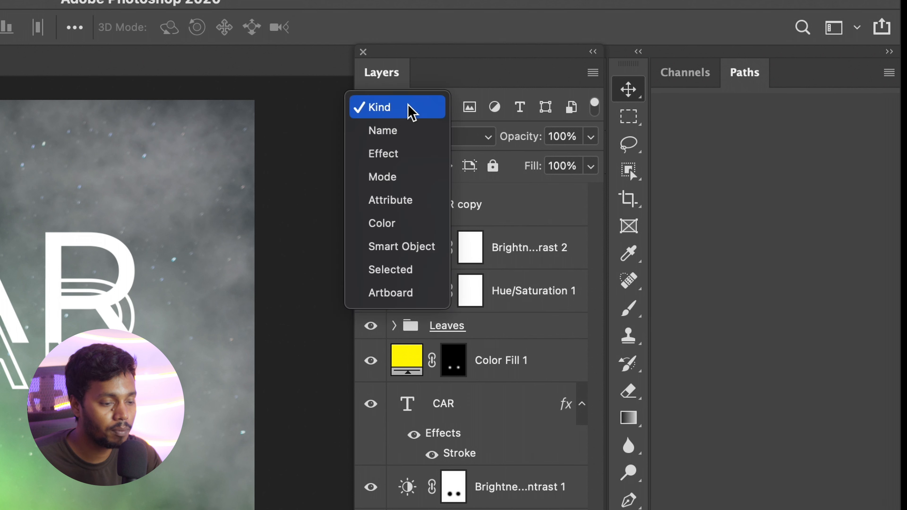
left_click(381, 132)
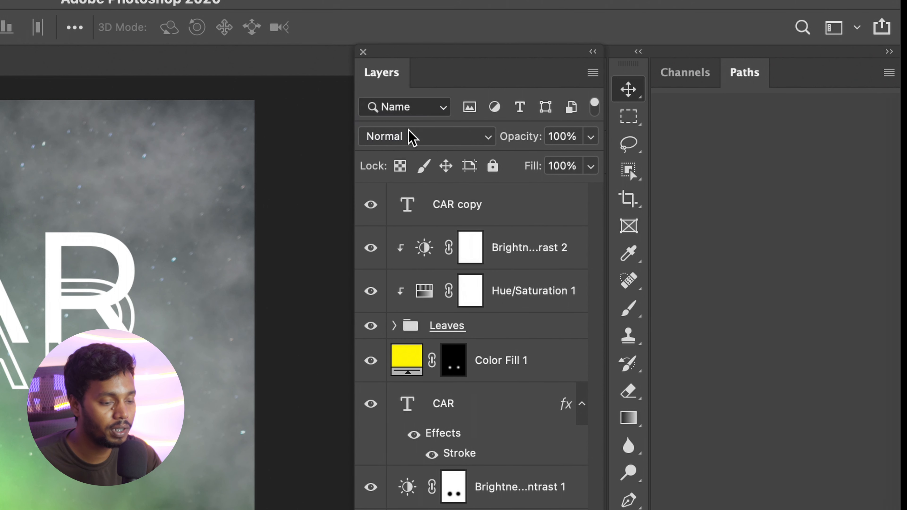
left_click(507, 105)
type("S")
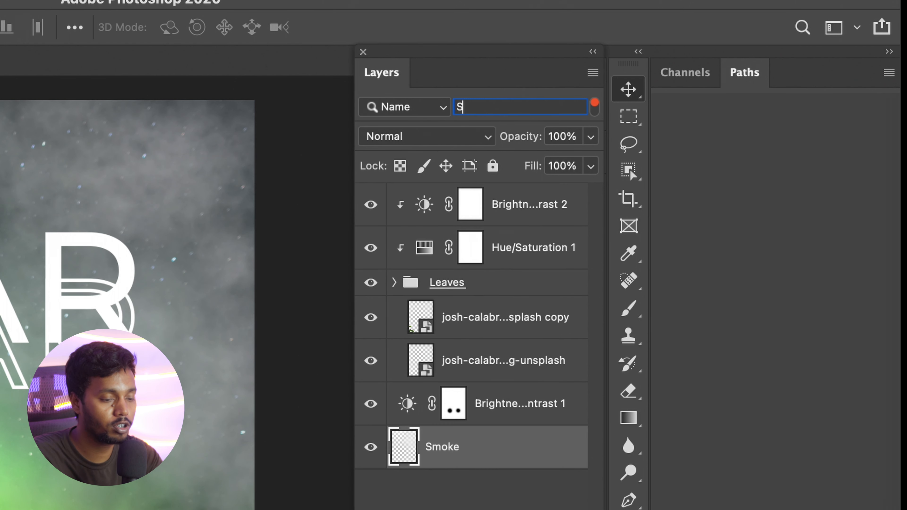
type("moke")
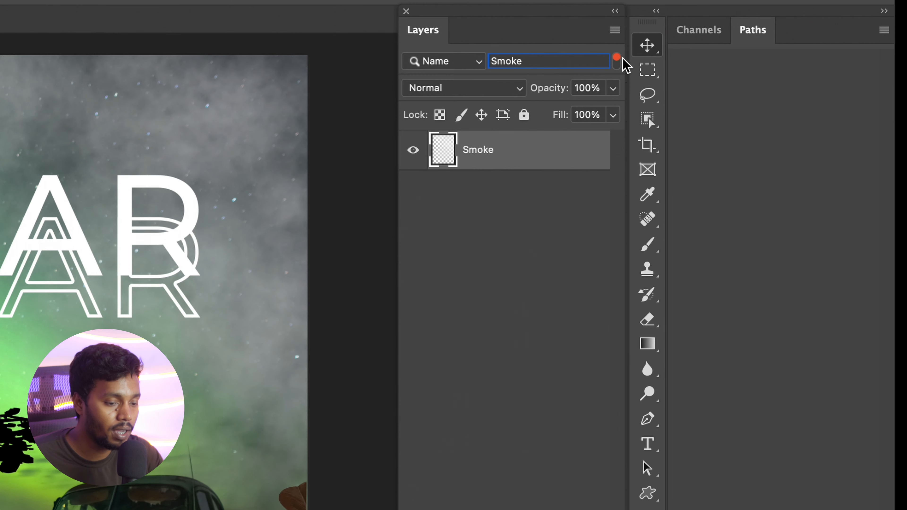
- Turn the layer name filter off and on again, and clear its search text to list all layers
left_click(595, 106)
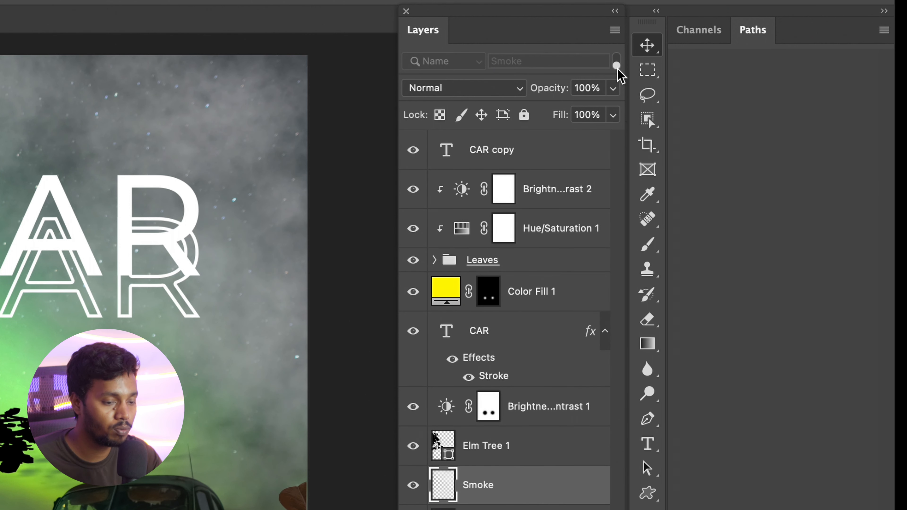
left_click(617, 59)
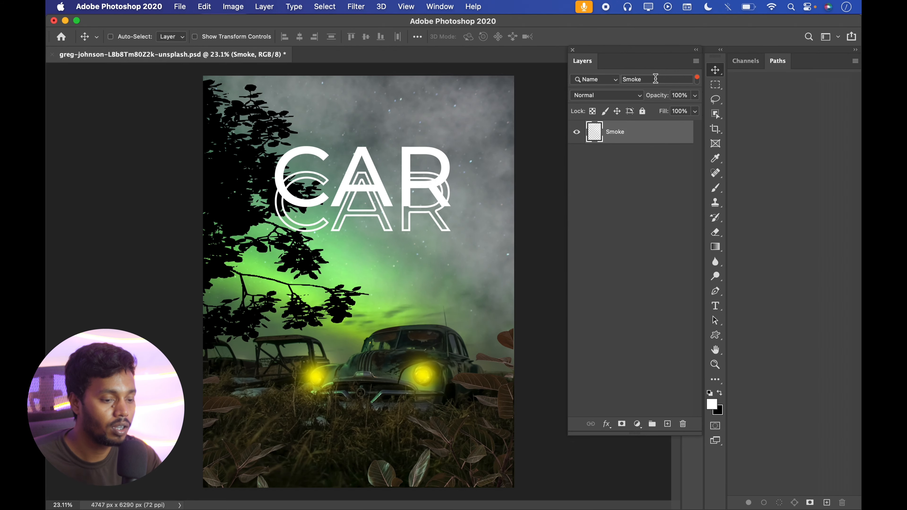
left_click_drag(545, 59, 489, 60)
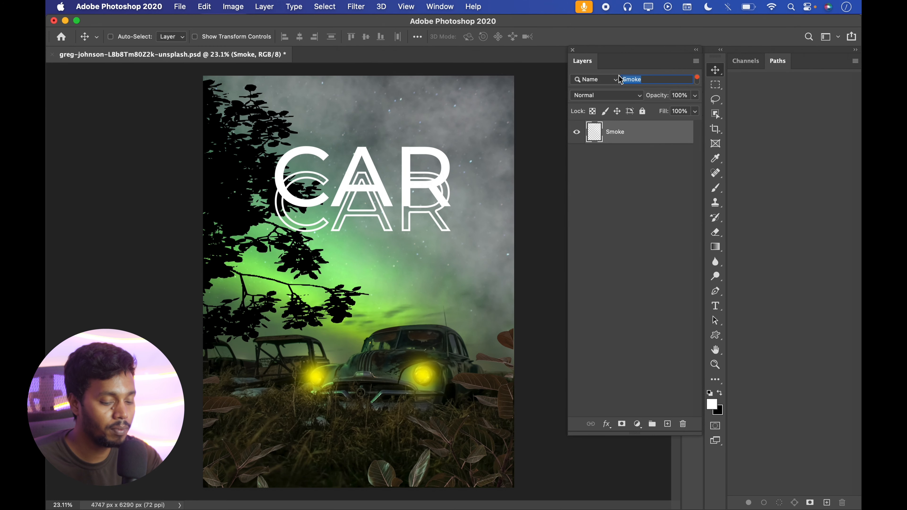
key("BackSpace")
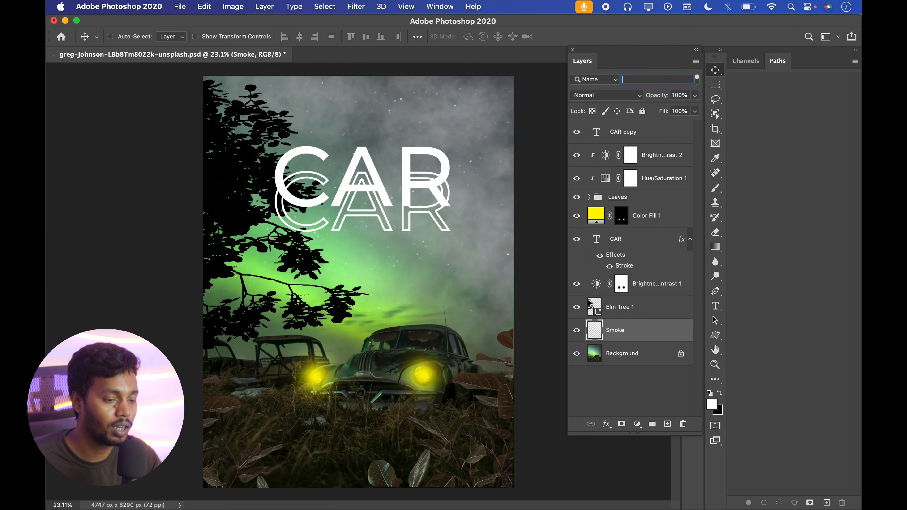
- Filter the layers by effect, showing only those with a Stroke
left_click(595, 79)
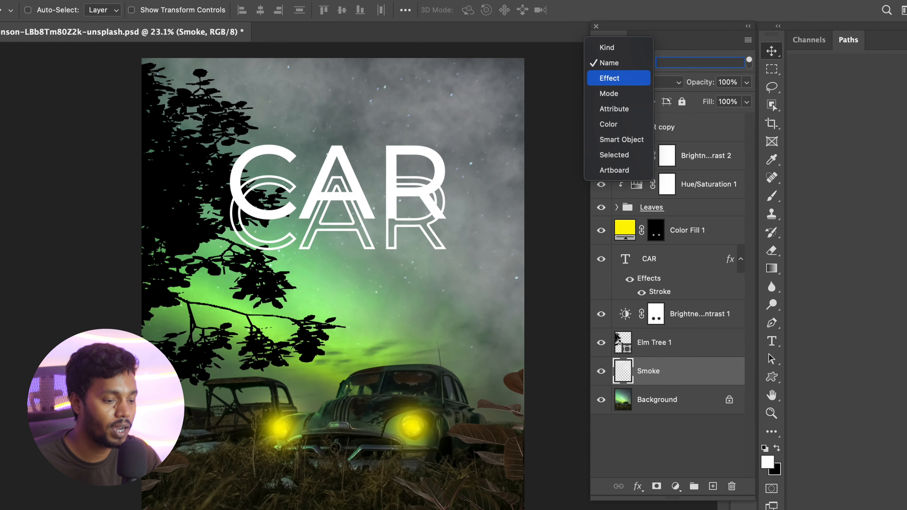
left_click(610, 78)
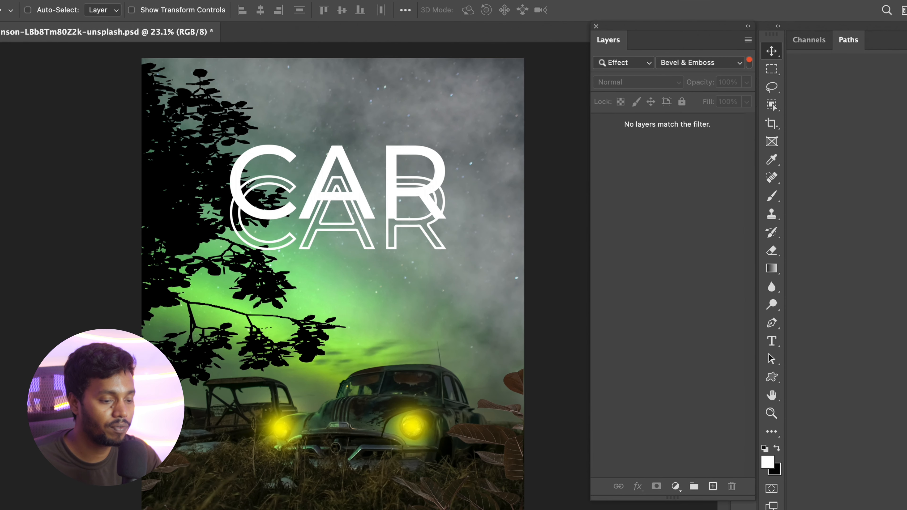
left_click(700, 63)
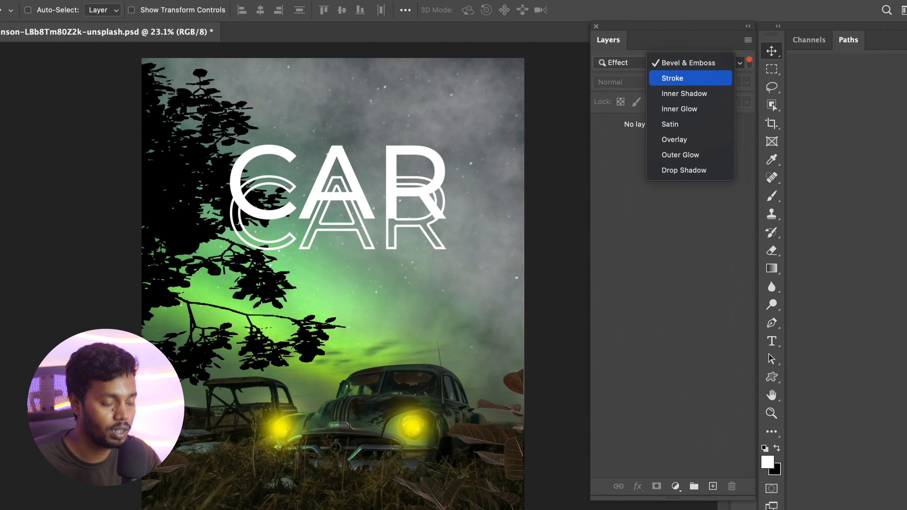
left_click(679, 78)
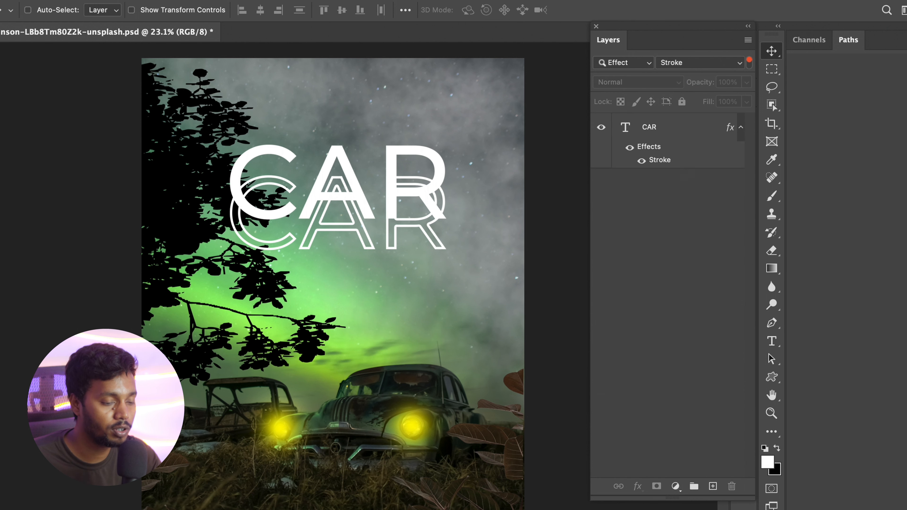
- Filter the layers by the Drop Shadow effect, and return the effect filter to Stroke
left_click(700, 63)
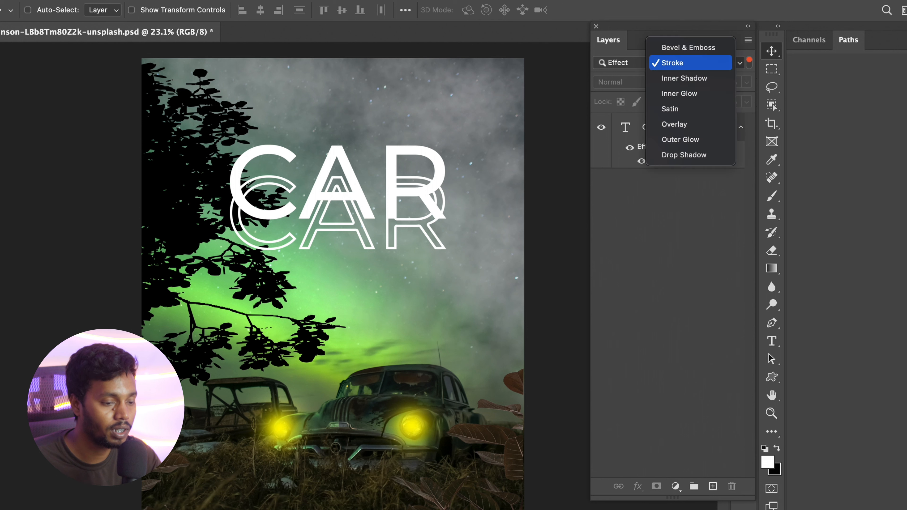
left_click(686, 155)
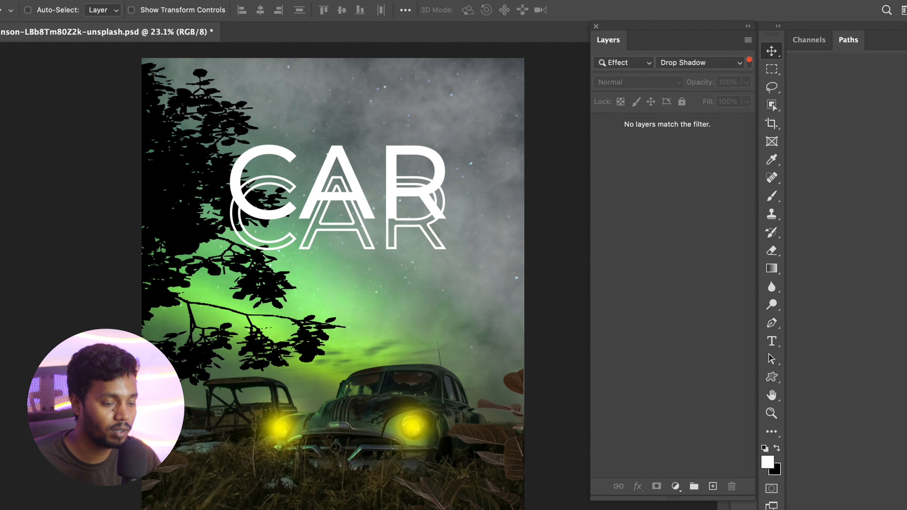
left_click(700, 62)
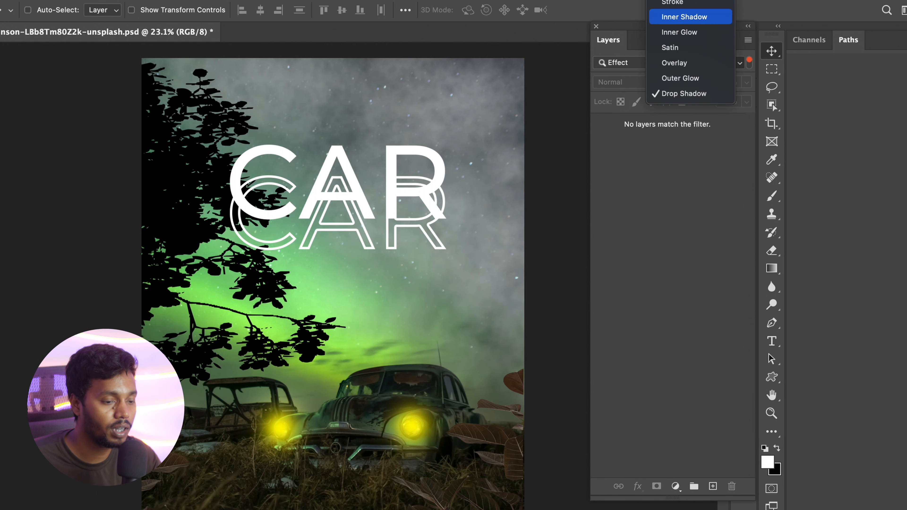
left_click(672, 3)
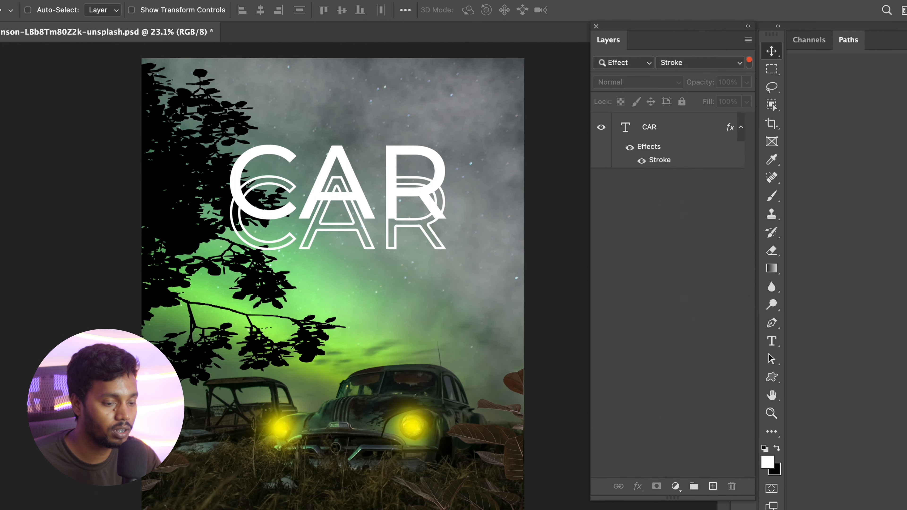
- Turn layer filtering off and on again, and filter the layers by the Normal blending mode
left_click(750, 62)
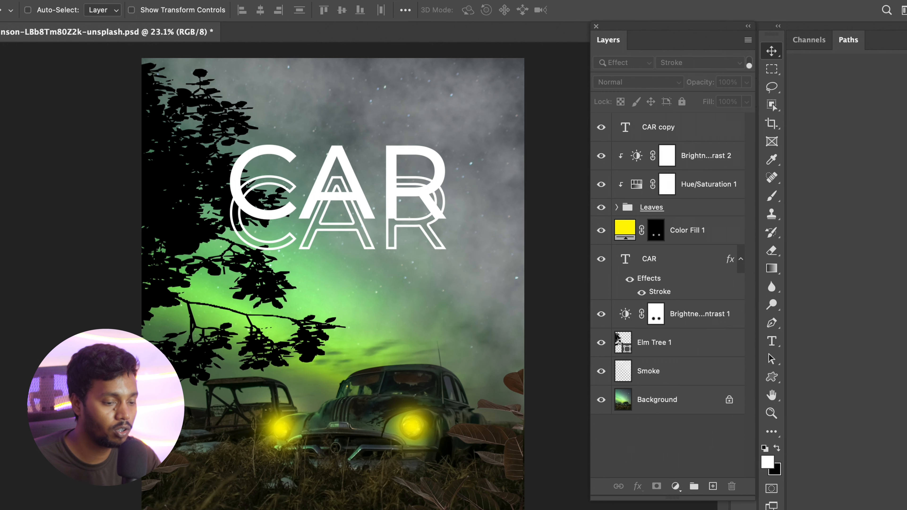
left_click(749, 62)
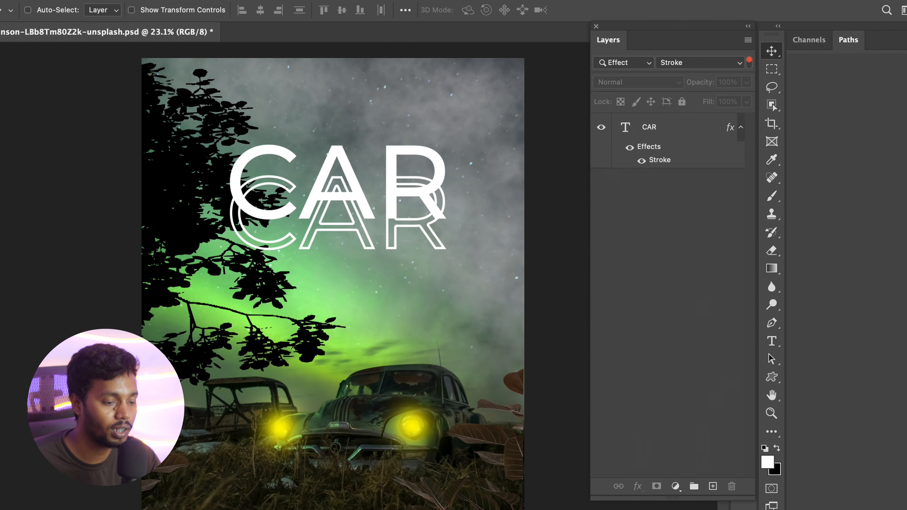
left_click(623, 62)
left_click(614, 78)
left_click(623, 63)
key("Return")
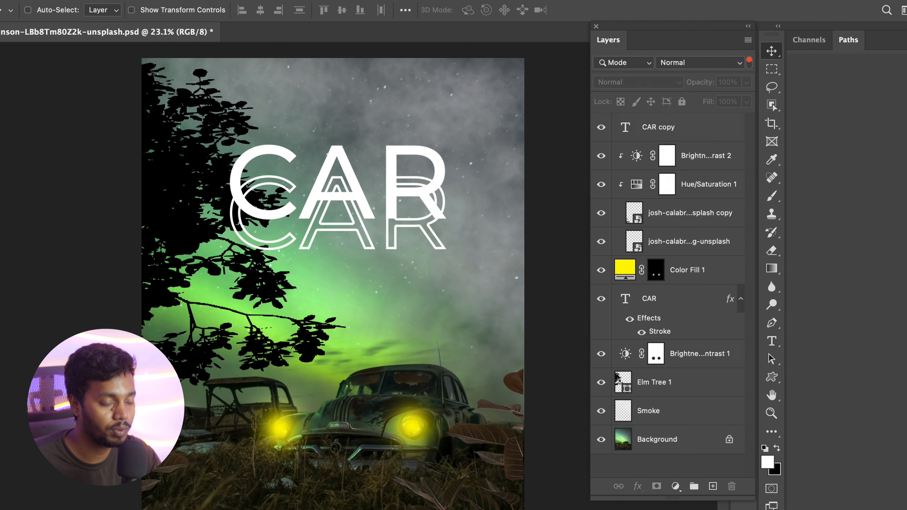
- Filter the layers by the Visible attribute, and look through the other attribute options while keeping Visible
left_click(624, 63)
key("Down")
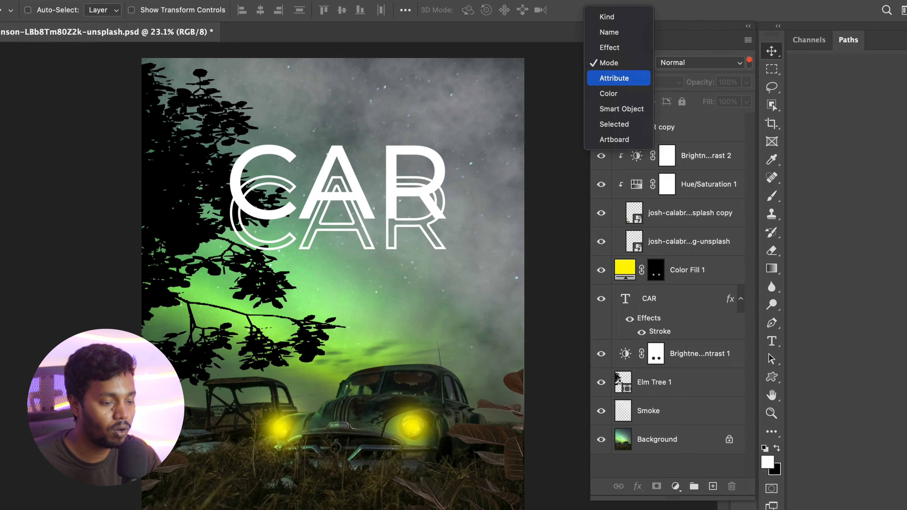
key("Return")
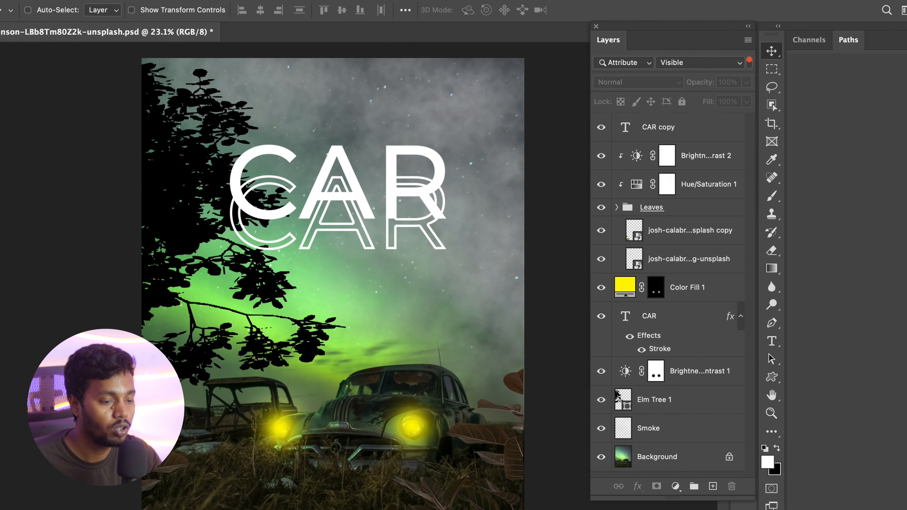
left_click(739, 62)
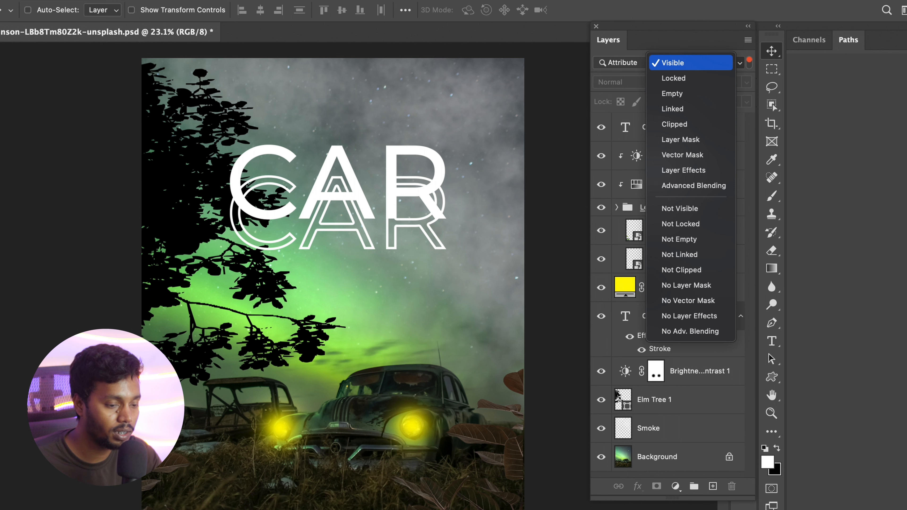
key("Down")
key("Down")
key("Up")
key("Up")
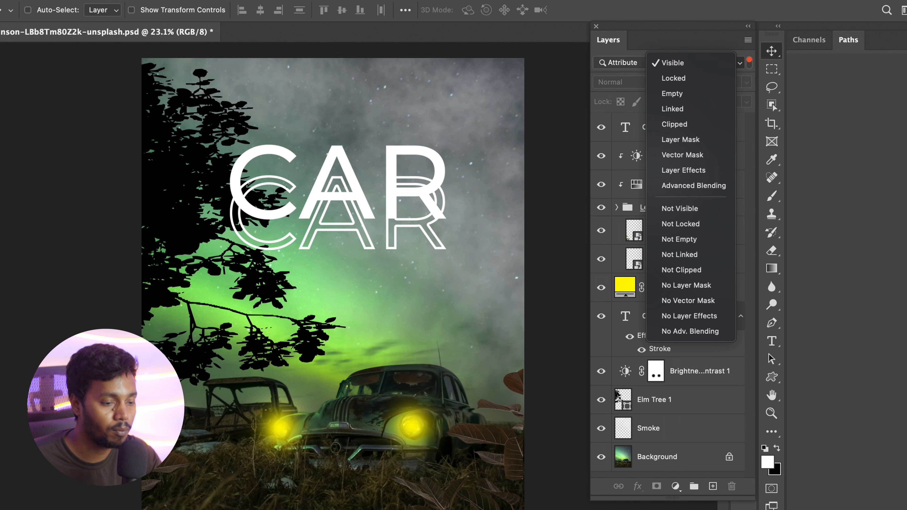
key("Return")
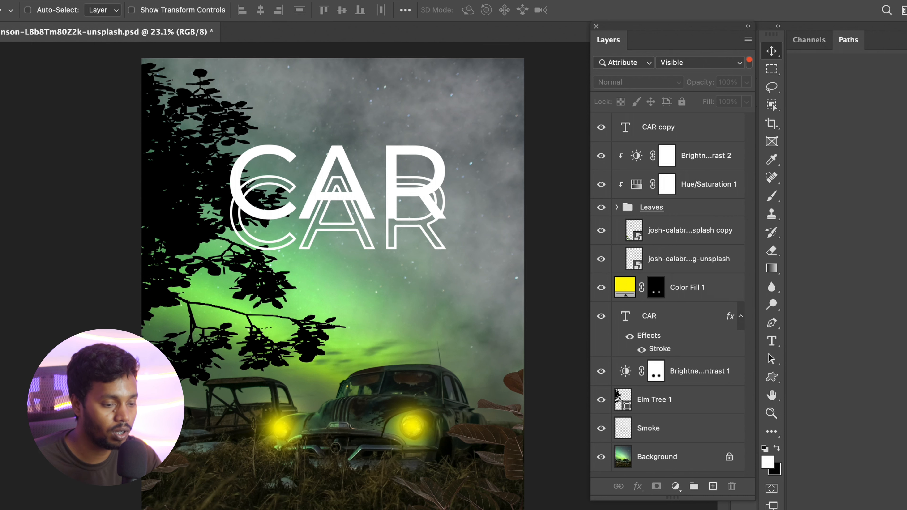
- Change the attribute filter to show only Clipped layers
key("space")
key("Down")
key("Down")
key("Down")
key("Down")
key("Return")
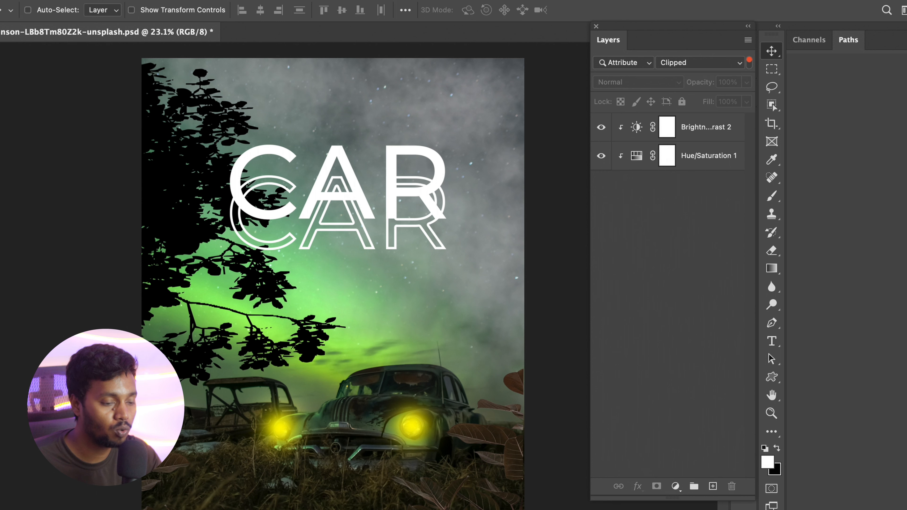
- Change the attribute filter to Layer Mask and point out the masks of the Color Fill 1 and lower Brightness/Contrast layers
key("space")
key("Down")
key("Return")
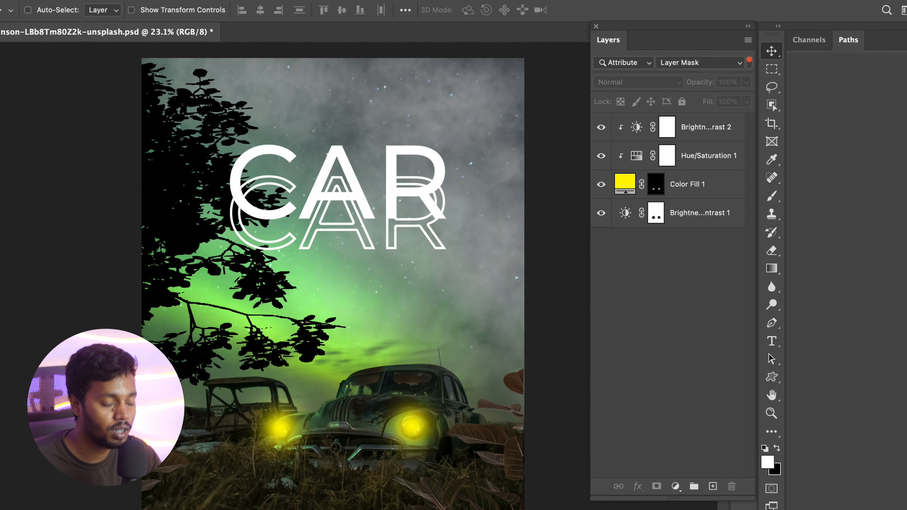
left_click(656, 185)
left_click(656, 213)
left_click(625, 182)
left_click(656, 213)
- Change the attribute filter to Vector Mask and select the Elm Tree 1 layer
key("space")
key("Down")
key("Down")
key("Up")
key("Return")
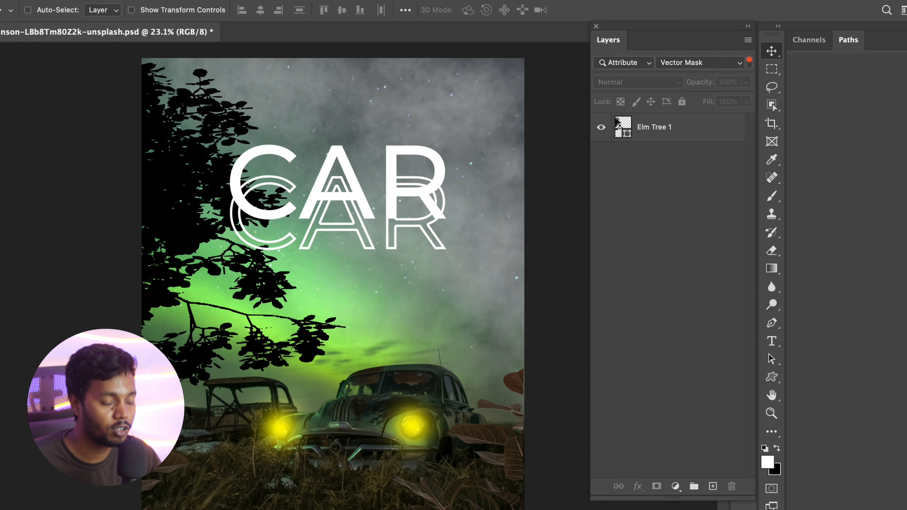
left_click(623, 127)
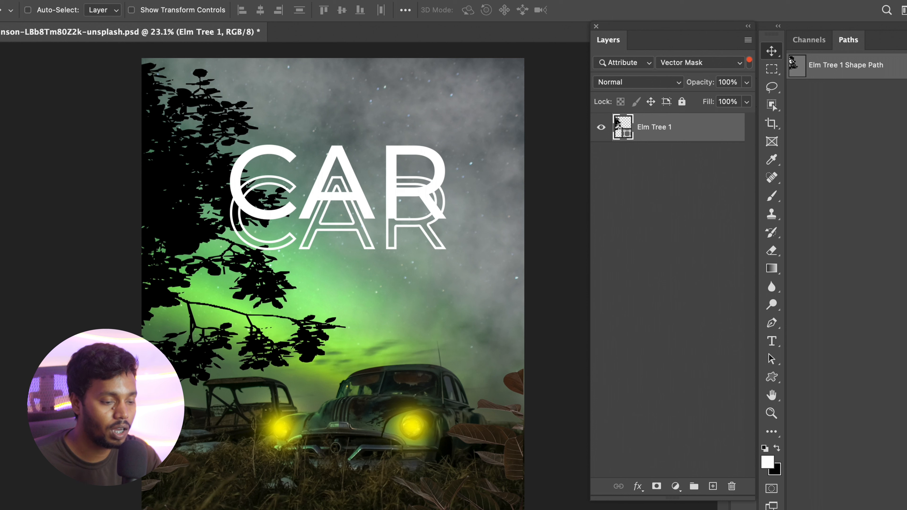
- Look through the attribute options and filter the layers by Layer Effects
key("space")
key("Down")
key("Down")
key("Down")
key("Down")
key("Up")
key("Up")
key("Up")
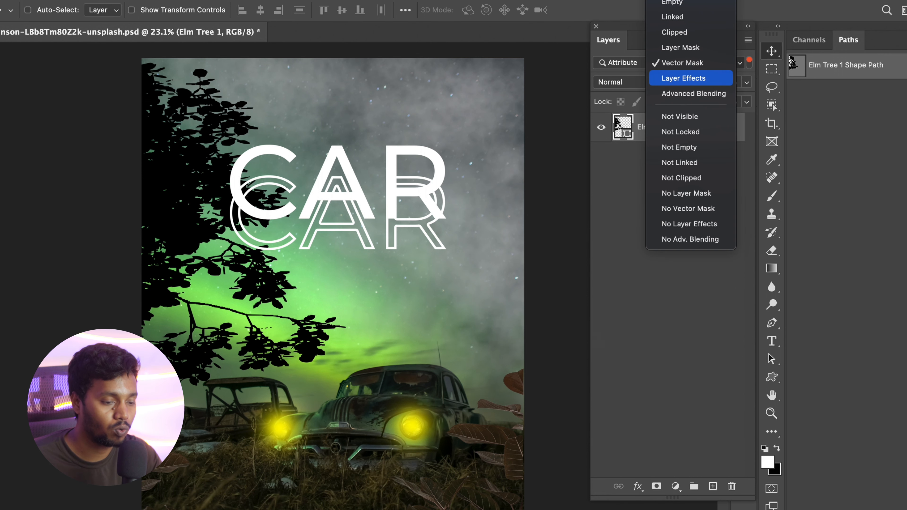
key("Return")
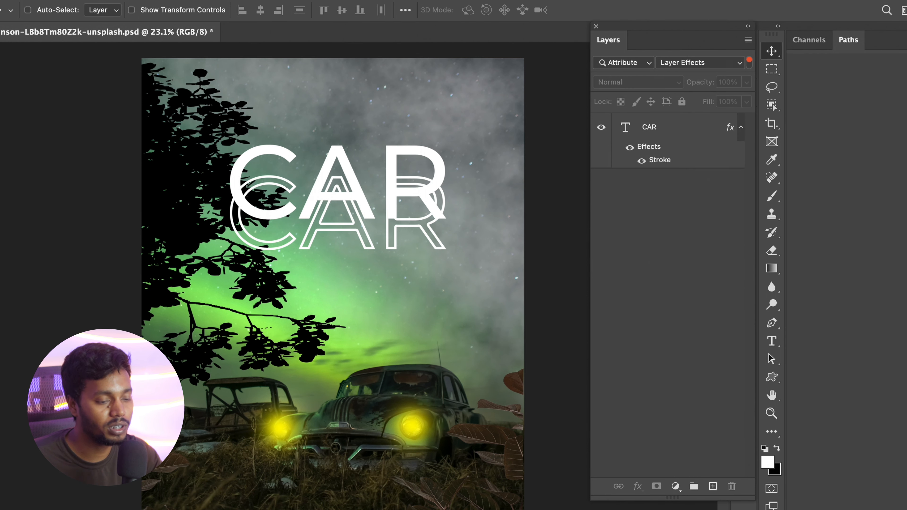
- Set the attribute filter back to Visible
key("shift+Tab")
key("space")
key("Down")
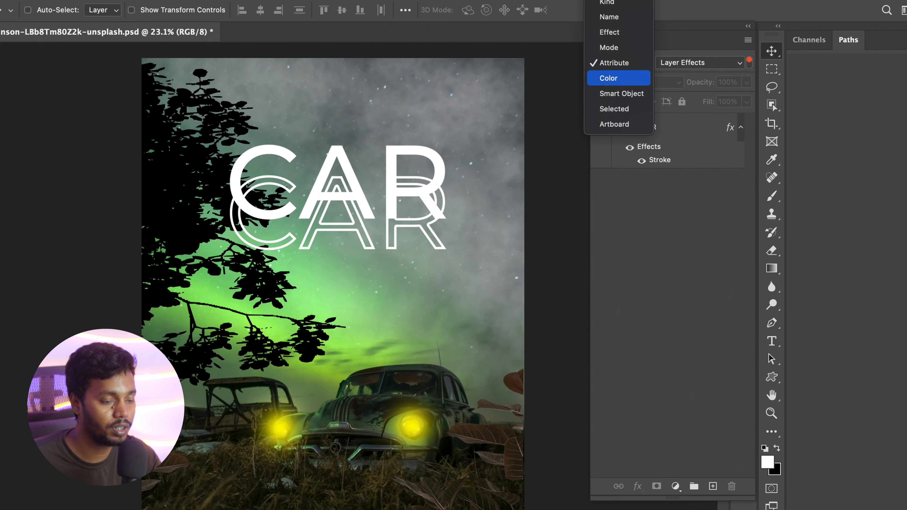
key("Escape")
key("Tab")
key("space")
key("Up")
key("Up")
key("Up")
key("Up")
key("Up")
key("Up")
key("Up")
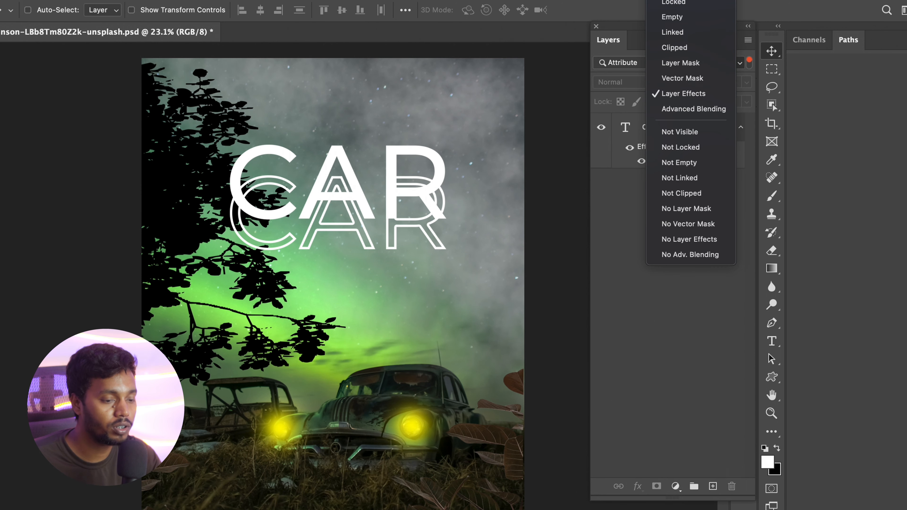
key("Return")
- Set the layer filter type back to Kind, and dock the Layers panel beside Channels and Paths
key("shift+Tab")
key("space")
key("Up")
key("Up")
key("Up")
key("Up")
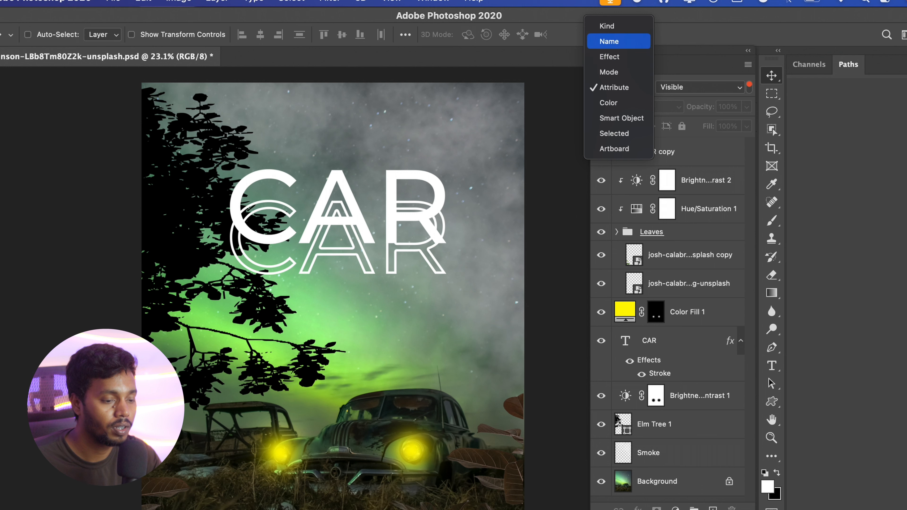
key("Return")
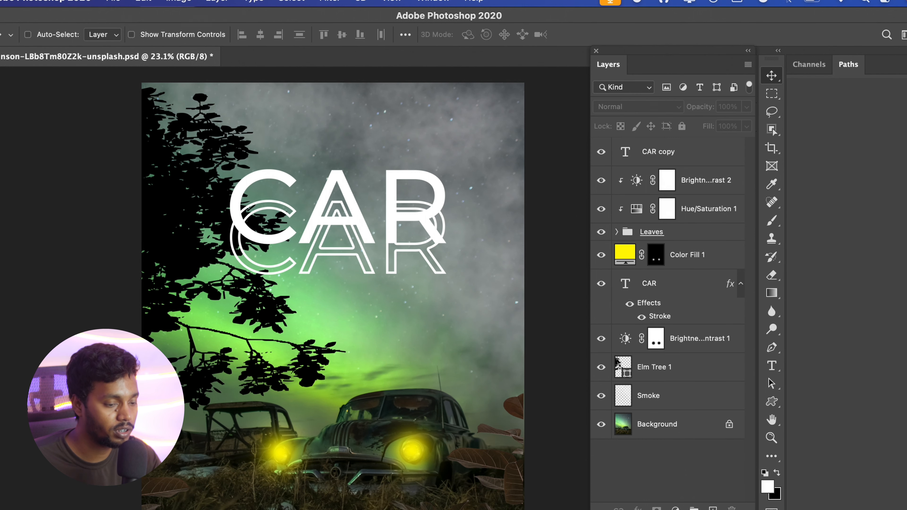
key("space")
key("Down")
key("Up")
key("Return")
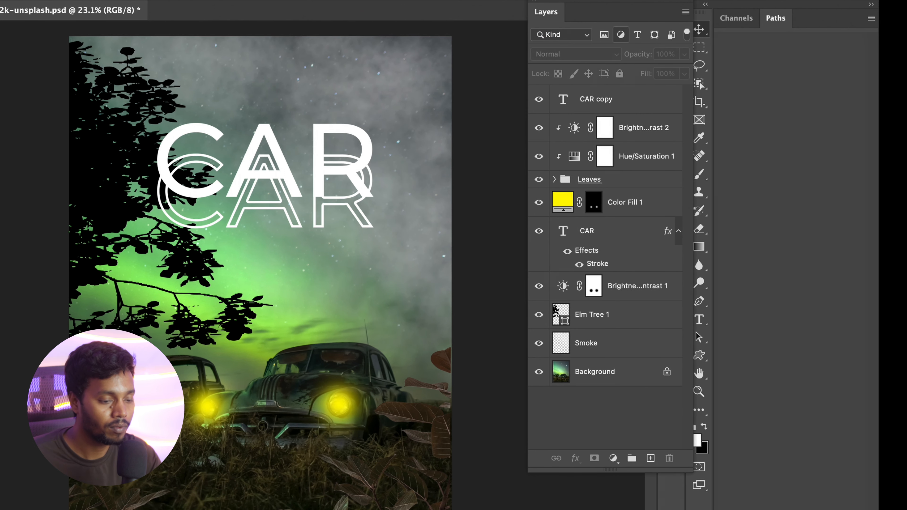
left_click_drag(546, 12, 731, 18)
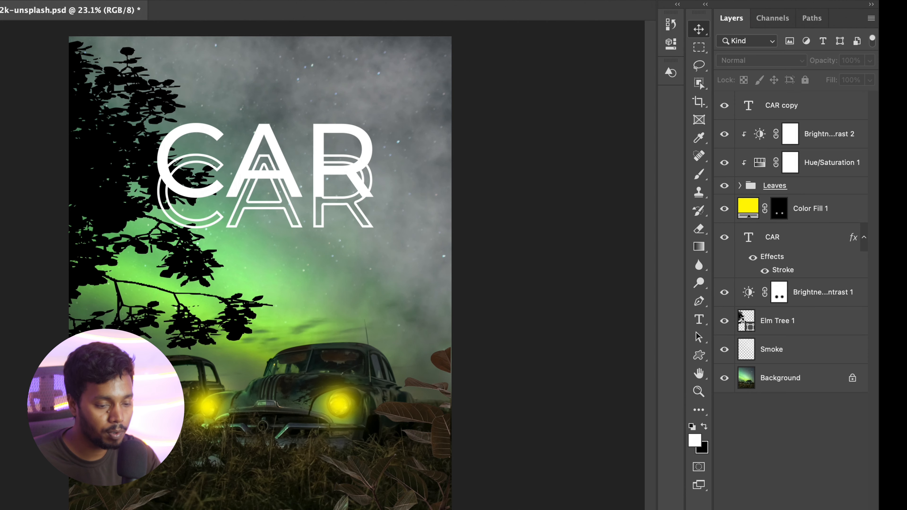
- Assign the Orange color label to the CAR text layer that has the stroke effect
left_click(791, 185)
left_click(791, 209)
left_click(791, 235)
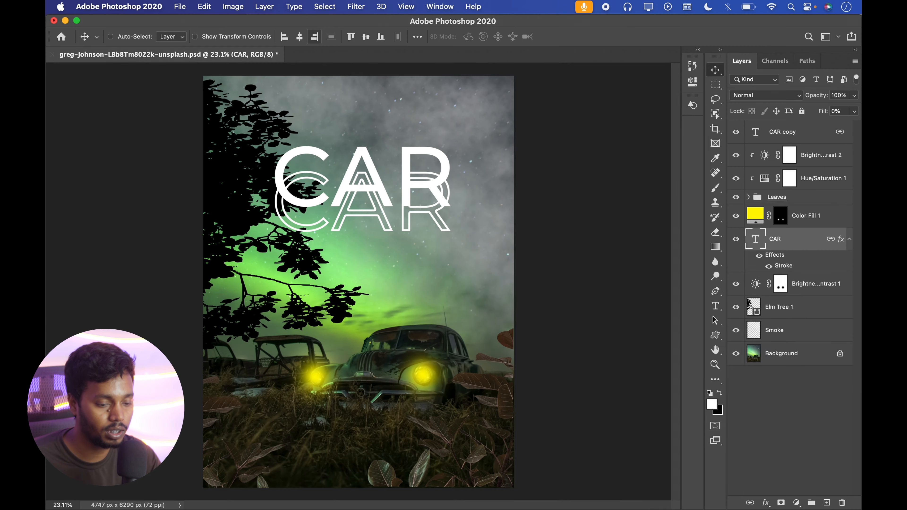
right_click(792, 235)
mouse_move(686, 504)
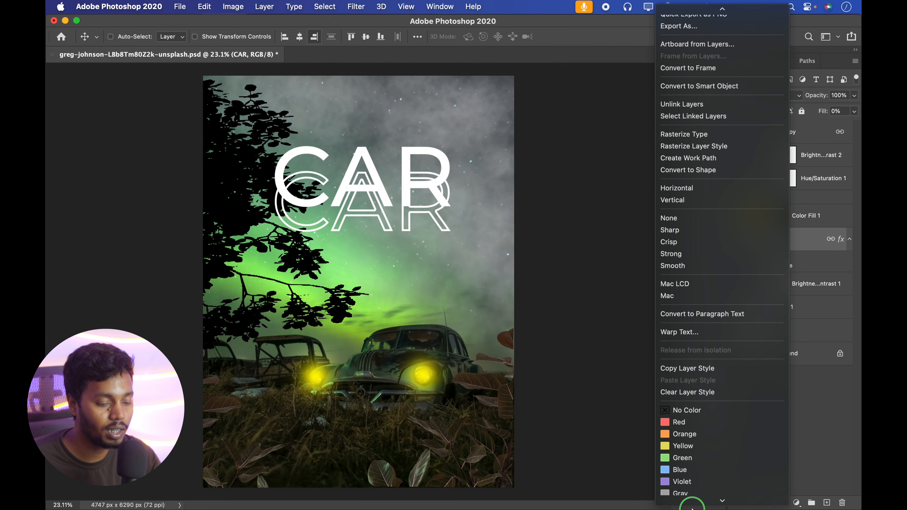
left_click(683, 409)
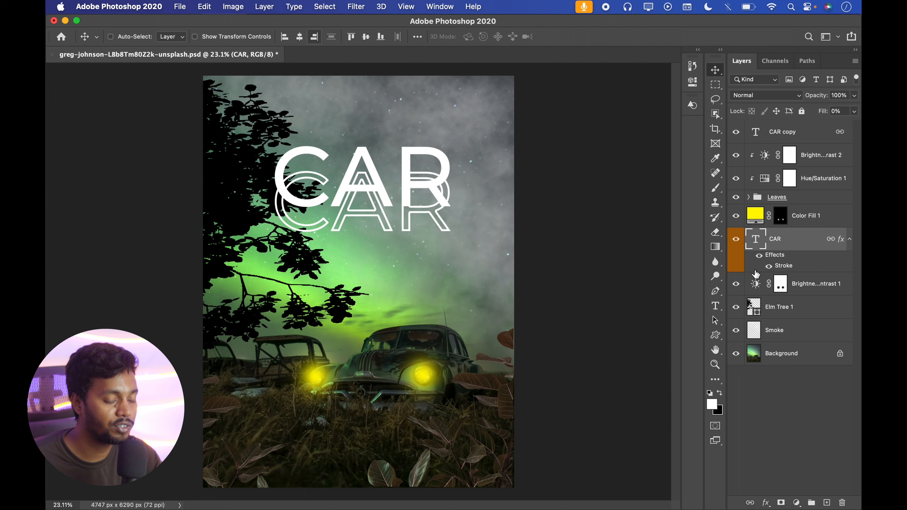
- Assign the Orange color label to the CAR copy layer
left_click(813, 183)
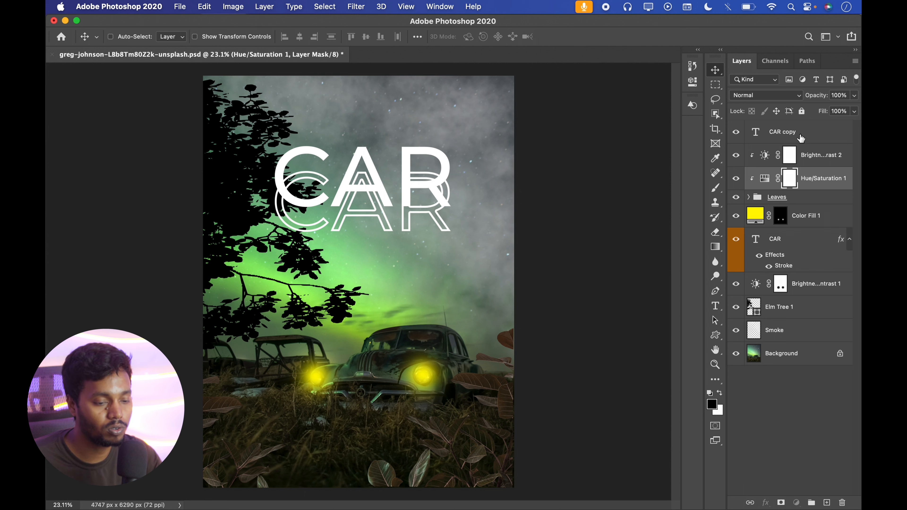
left_click(782, 141)
right_click(785, 133)
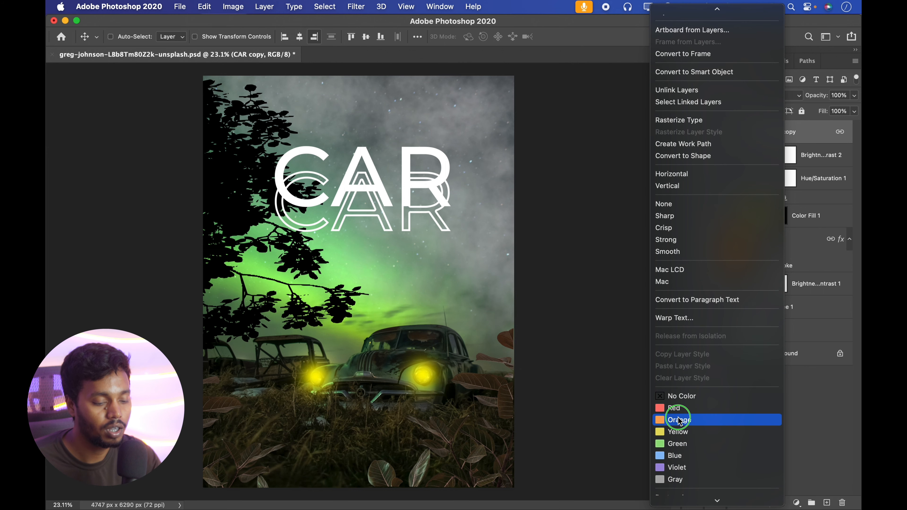
left_click(678, 420)
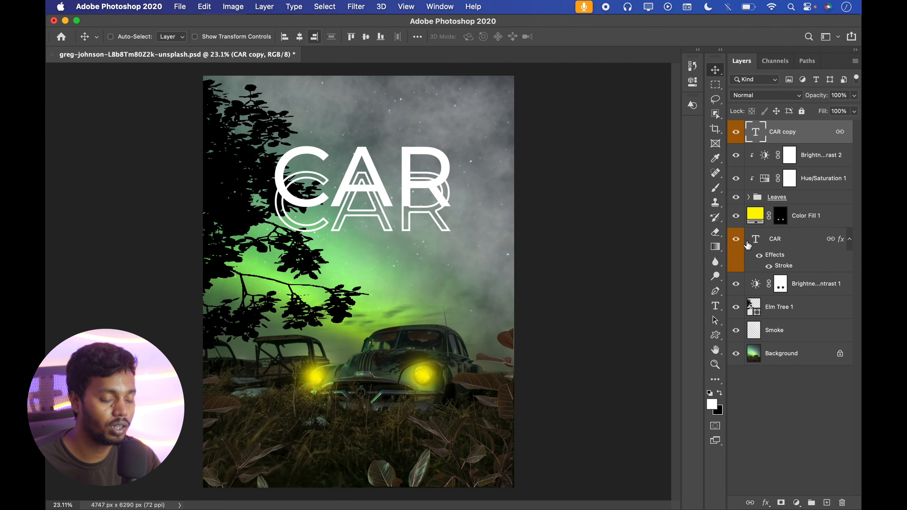
- Assign the Green color label to the Leaves group
left_click(805, 198)
right_click(807, 198)
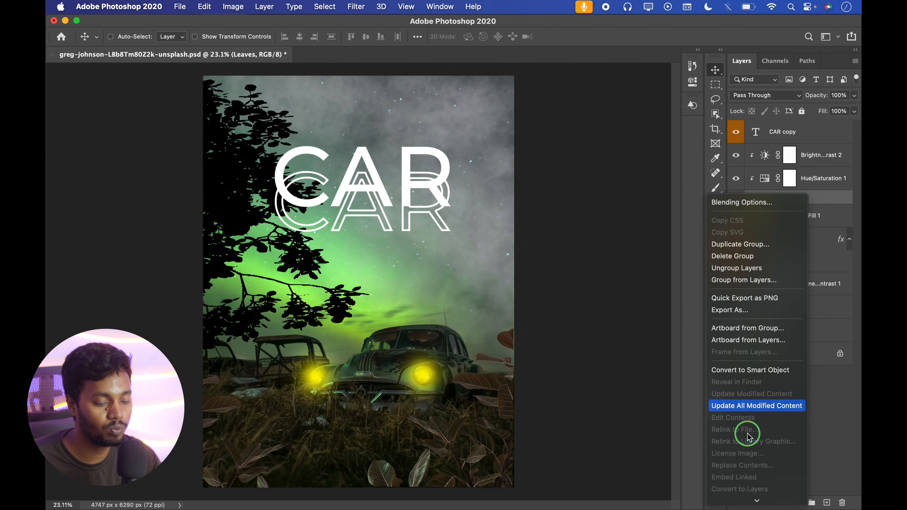
mouse_move(733, 498)
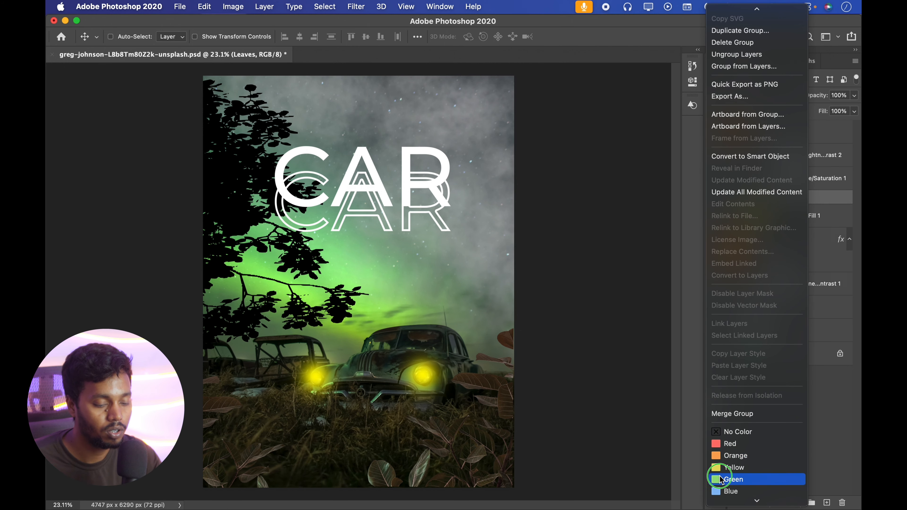
left_click(720, 479)
left_click(735, 199)
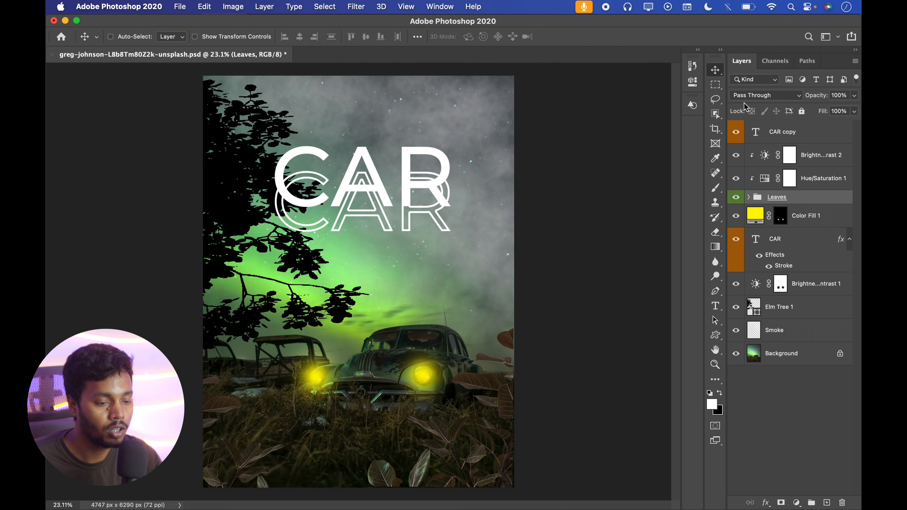
- Switch the layer filter type to Color, and filter by the Red and Orange labels in turn
left_click(748, 97)
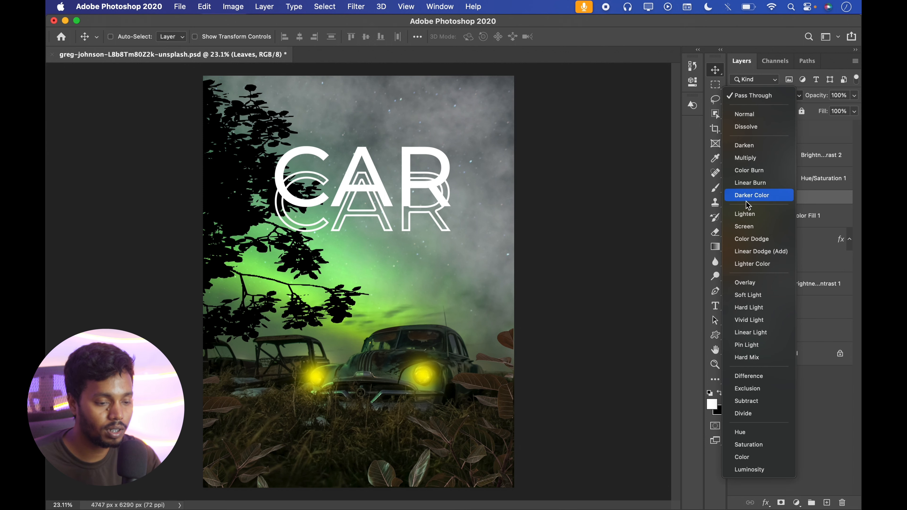
left_click(762, 101)
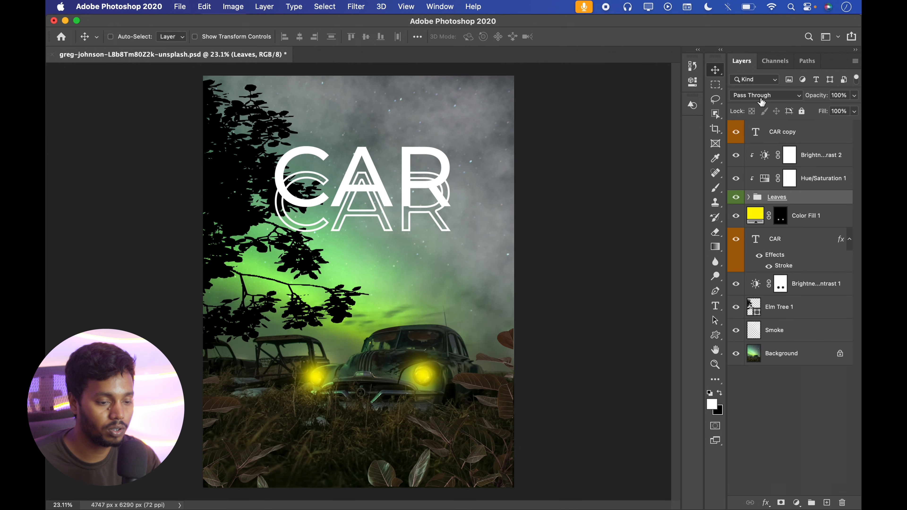
left_click(753, 80)
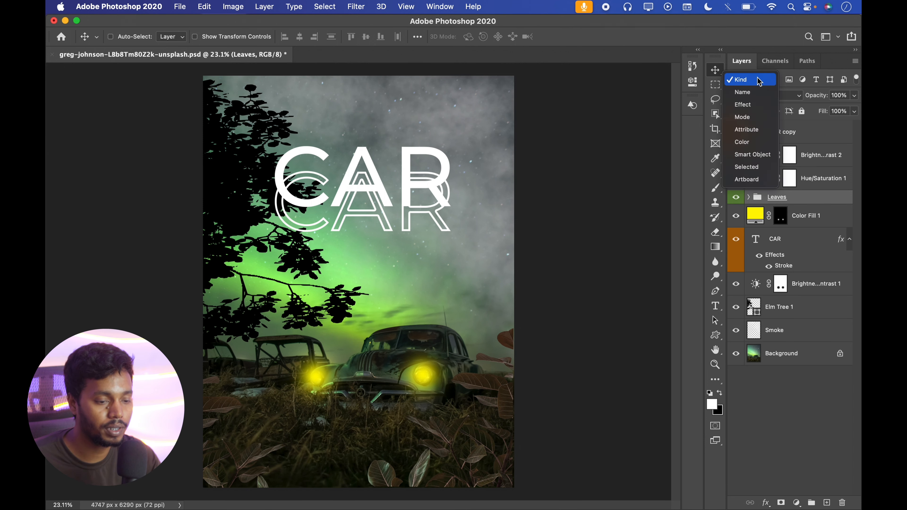
left_click(744, 142)
left_click(809, 81)
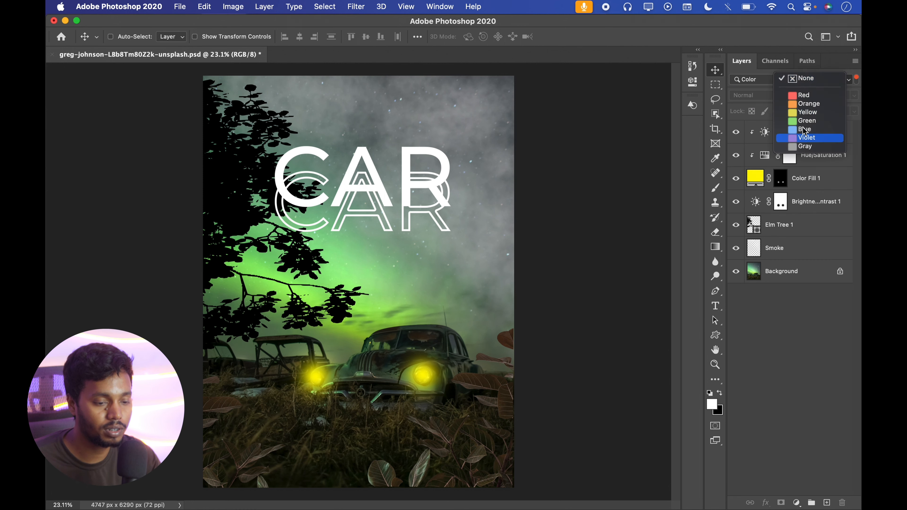
left_click(789, 99)
left_click(801, 80)
left_click(802, 88)
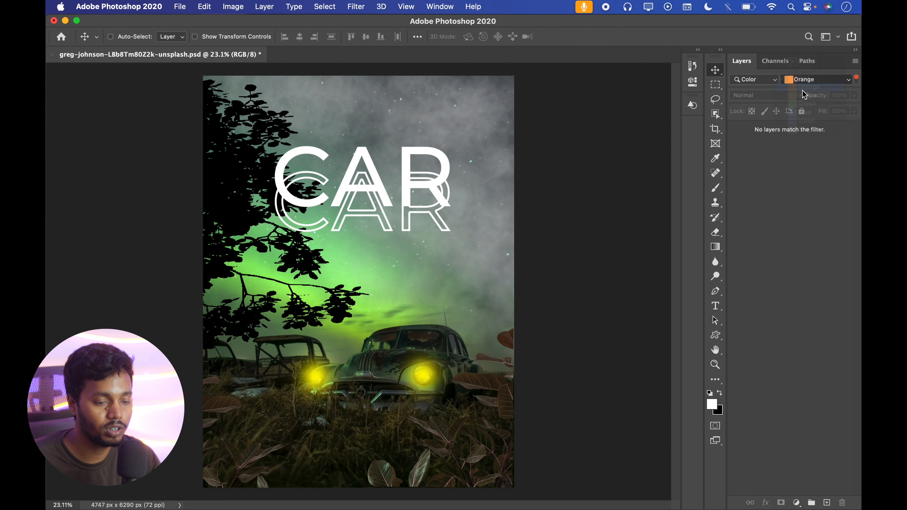
- Filter the layers by the Yellow label and finally by the Green label
left_click(817, 83)
left_click(806, 88)
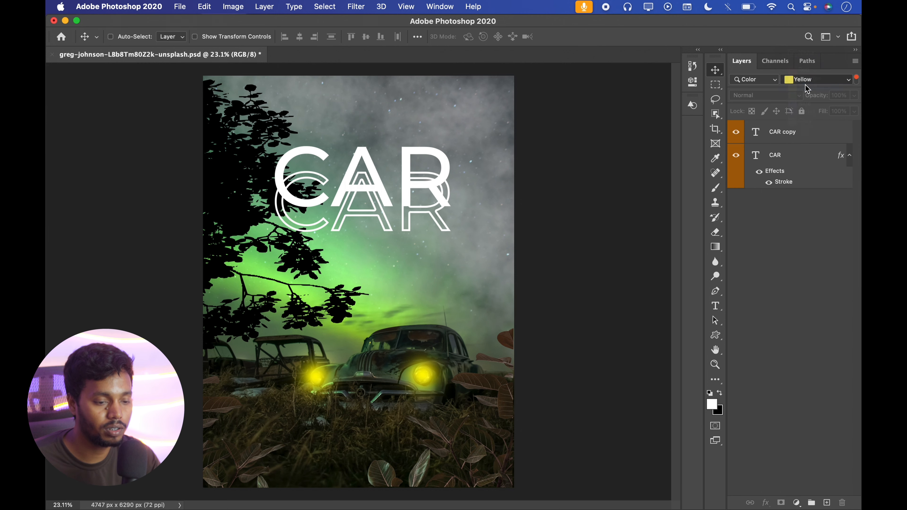
left_click(808, 83)
left_click(808, 87)
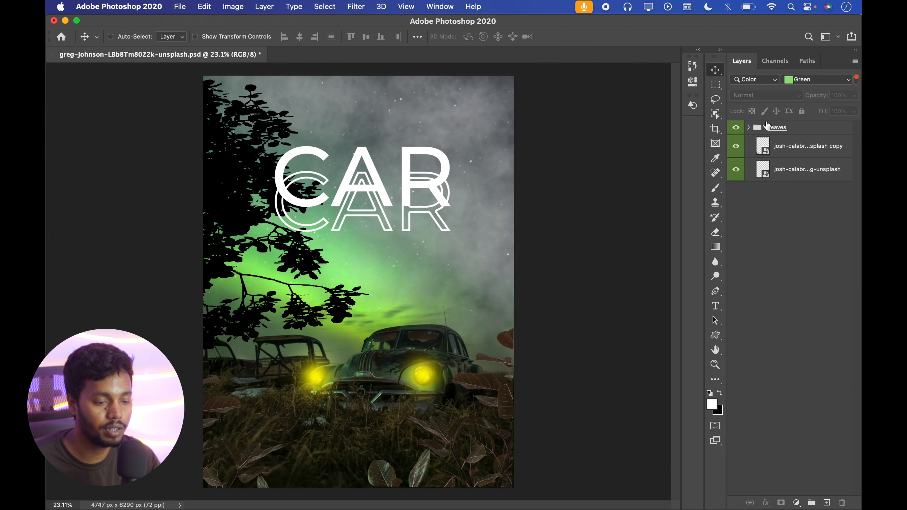
- Turn layer filtering off and on again around selecting the CAR copy layer, and set the filter type to Kind
left_click(857, 79)
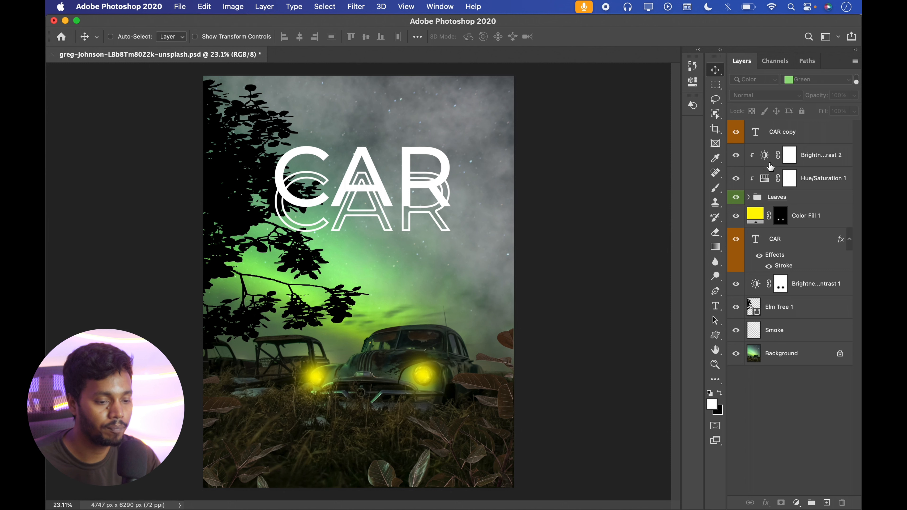
left_click(775, 137)
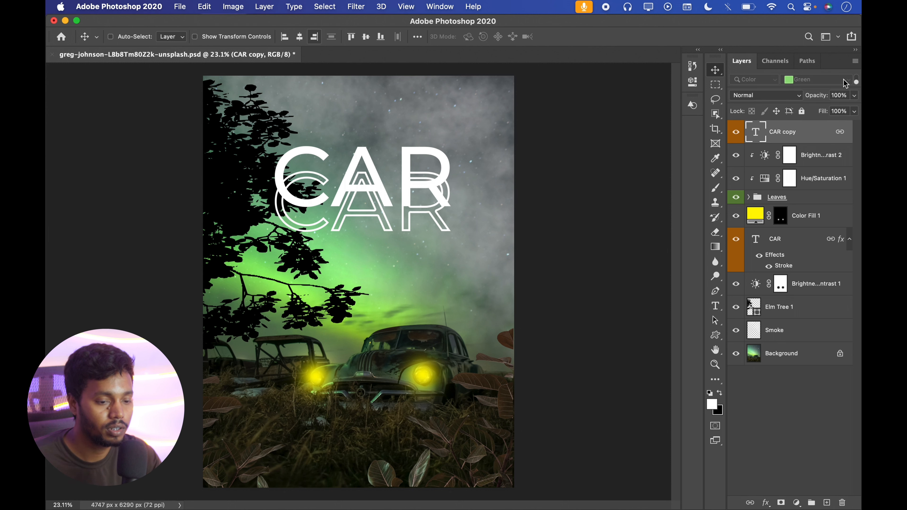
left_click(857, 82)
left_click(754, 80)
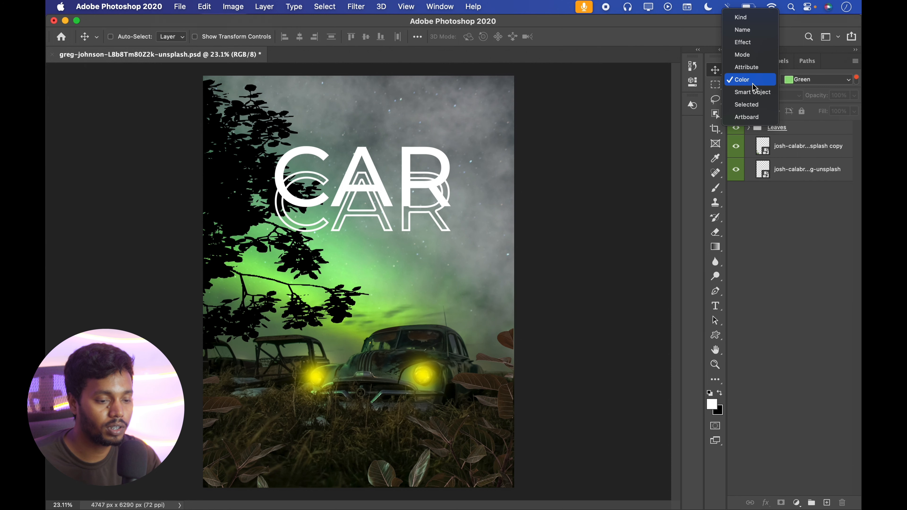
left_click(753, 19)
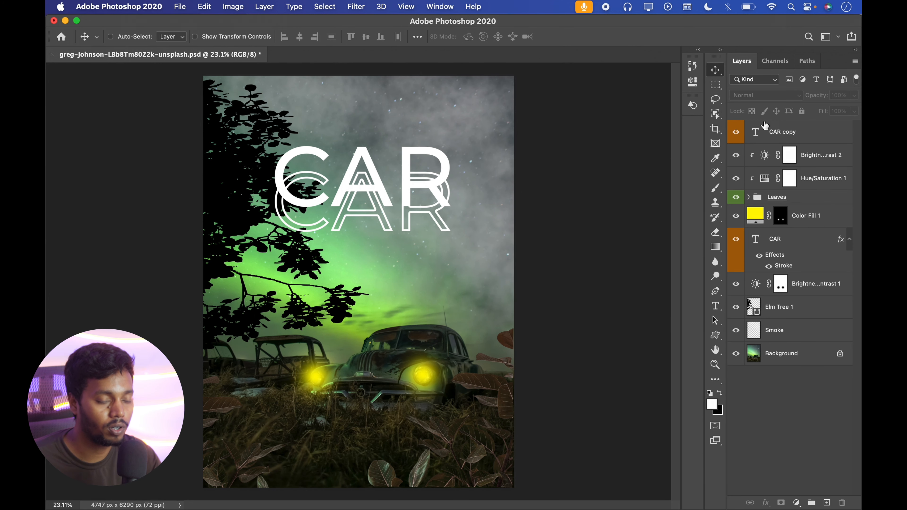
- Widen the Layers panel, and toggle the pixel layer filter on, off and on again
left_click_drag(726, 174, 594, 171)
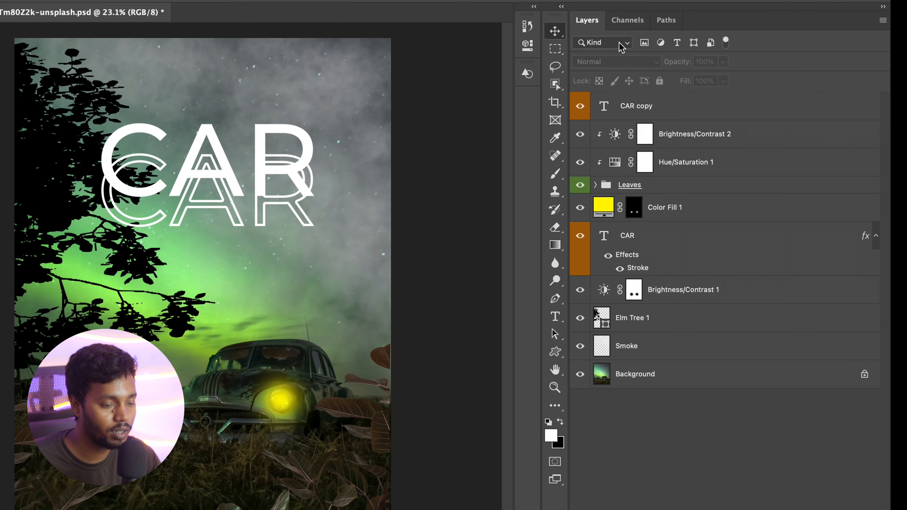
left_click(644, 43)
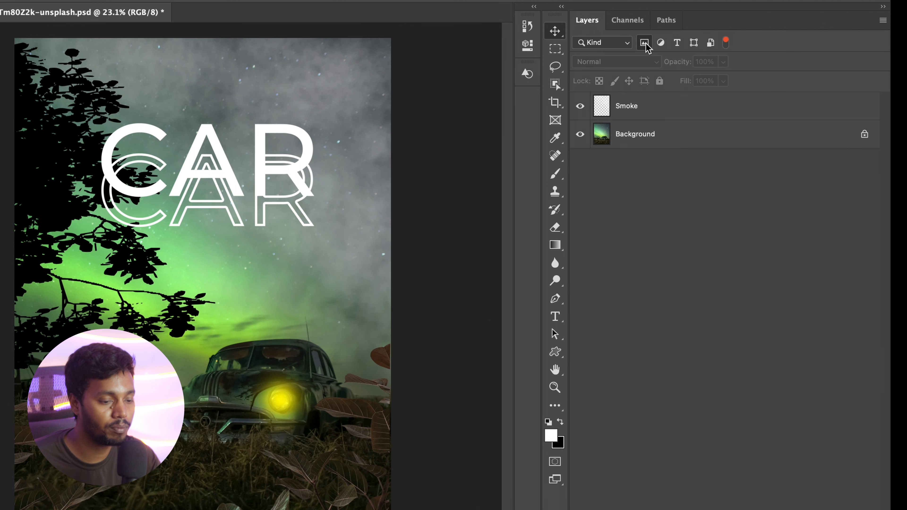
left_click(645, 43)
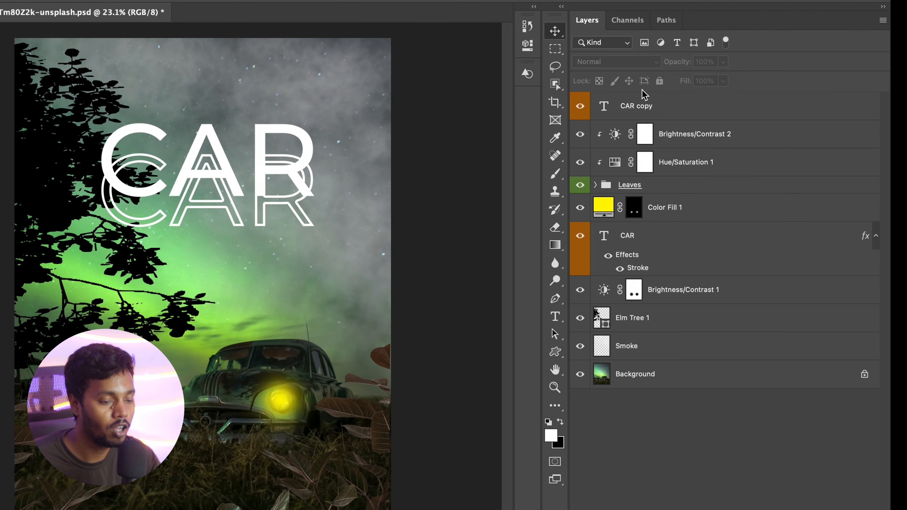
left_click(646, 44)
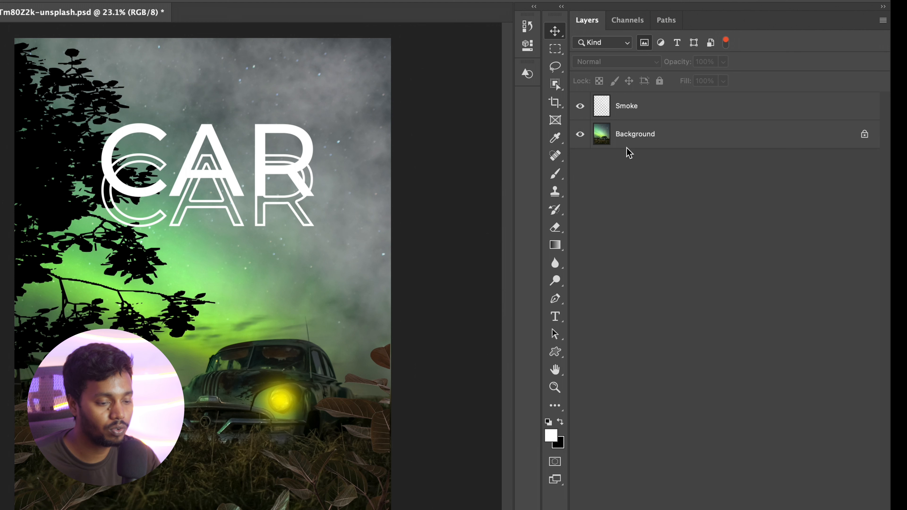
- Clear the pixel layer filter, and filter by adjustment layers and type layers in turn, clearing each filter
left_click(645, 43)
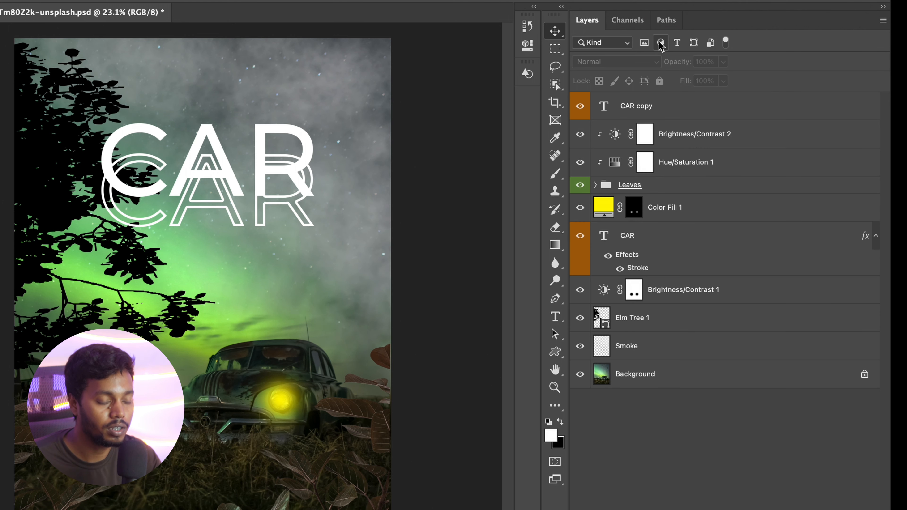
left_click(661, 43)
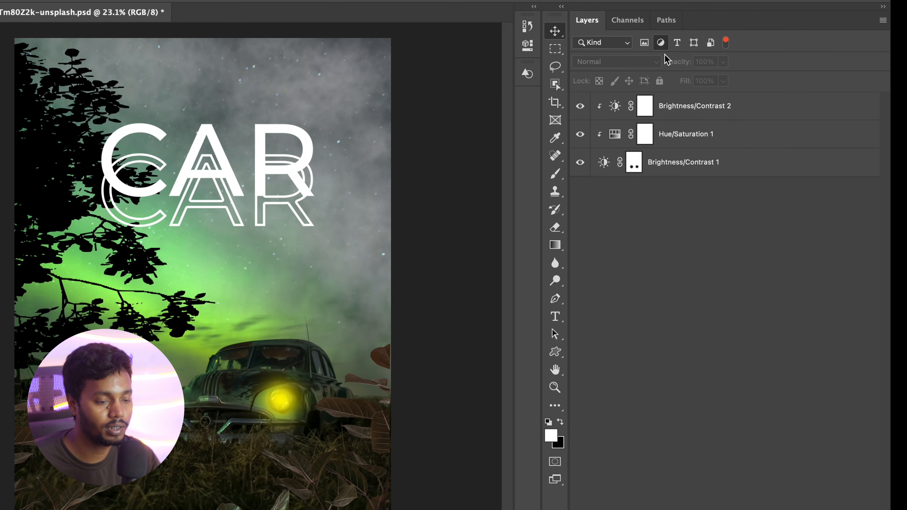
left_click(661, 43)
left_click(677, 43)
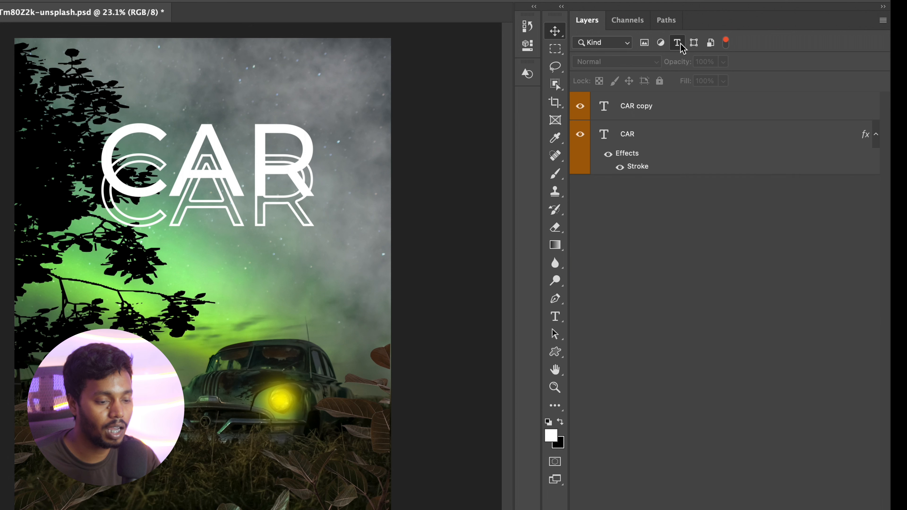
left_click(678, 43)
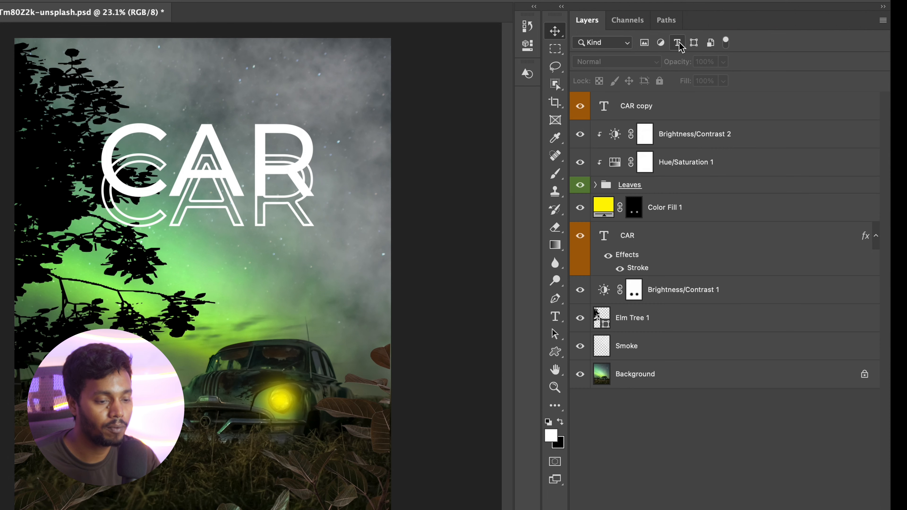
- Filter by shape layers and smart objects in turn, clearing each filter
left_click(694, 44)
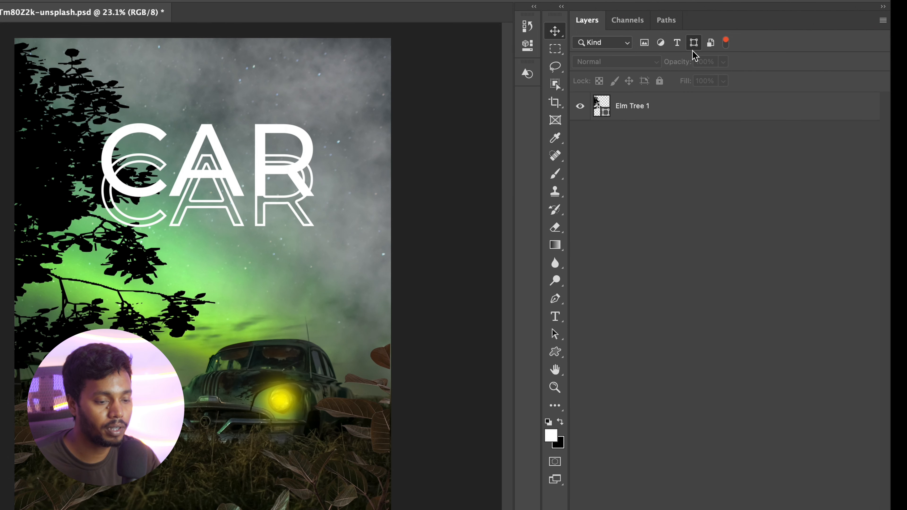
left_click(694, 43)
left_click(711, 44)
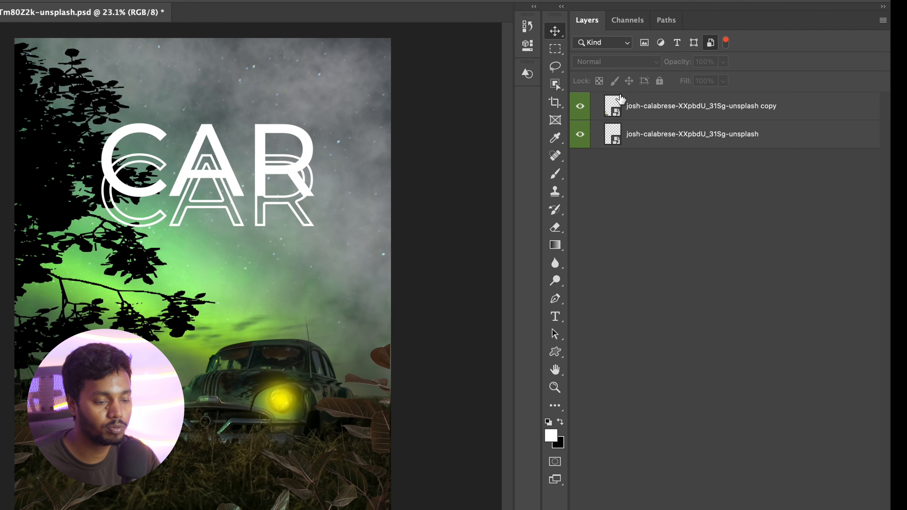
left_click(711, 43)
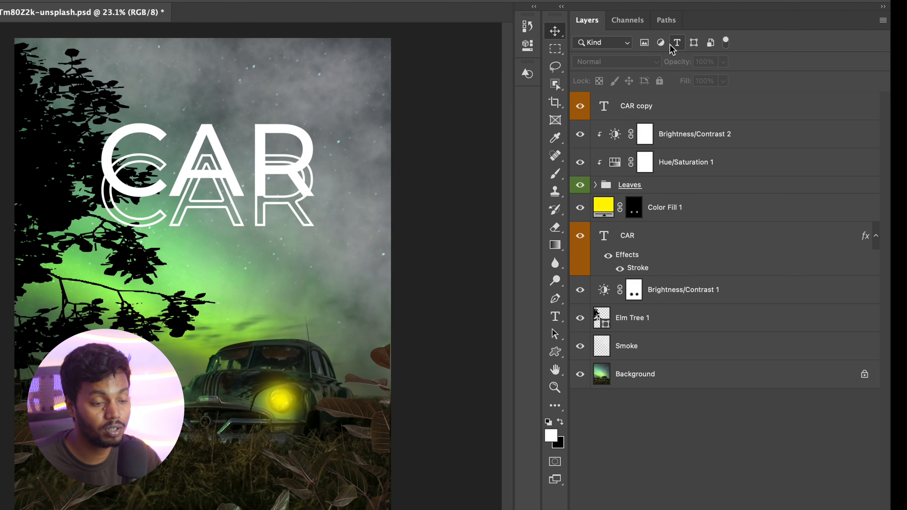
- Select the CAR copy layer and look through its blend mode options, keeping Normal
left_click(637, 102)
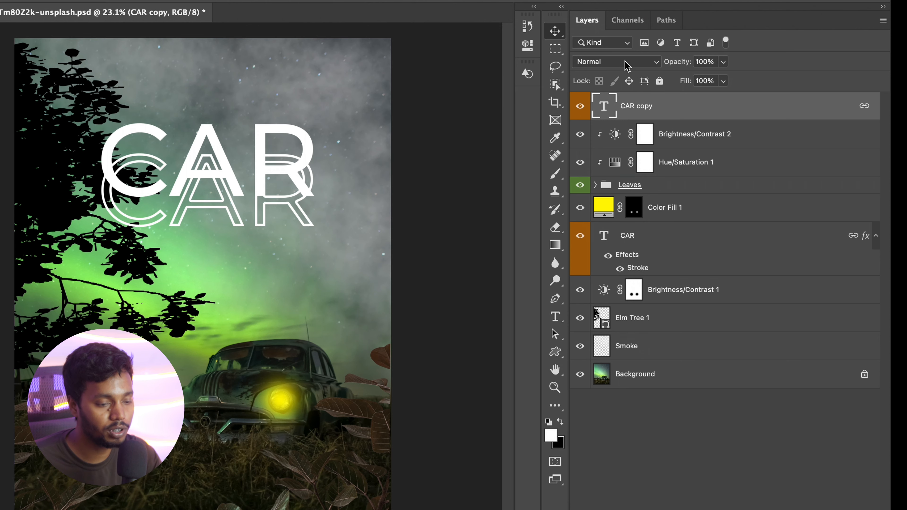
left_click(622, 61)
left_click(589, 63)
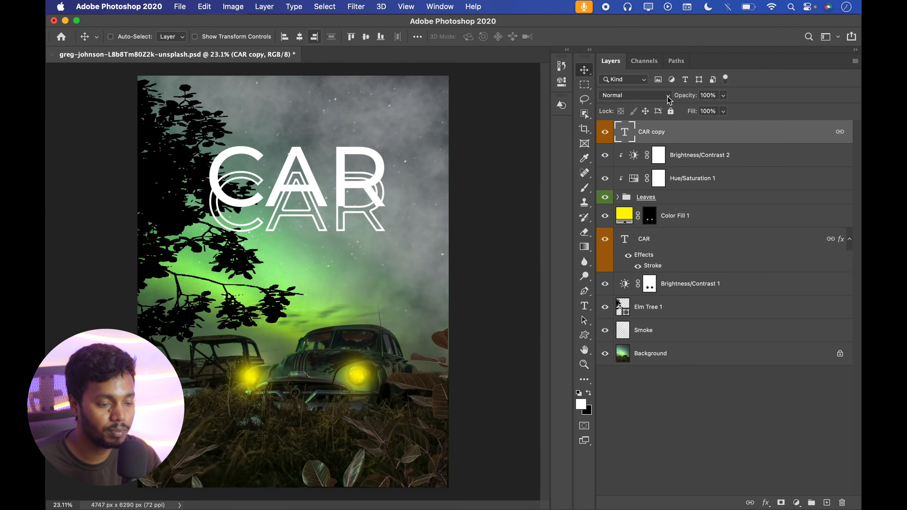
left_click(657, 96)
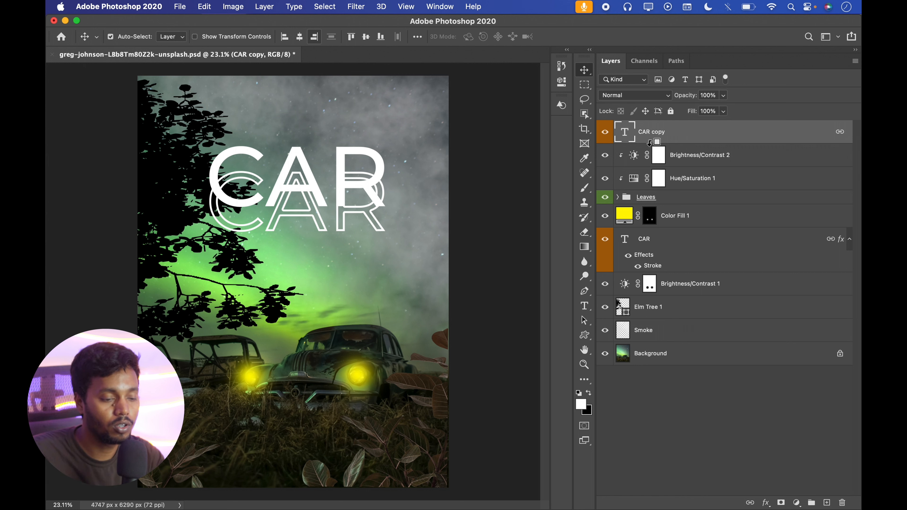
- Stamp all visible layers into a merged layer above CAR copy, and compare it by hiding and showing the layers beneath
key("super+alt+shift+e")
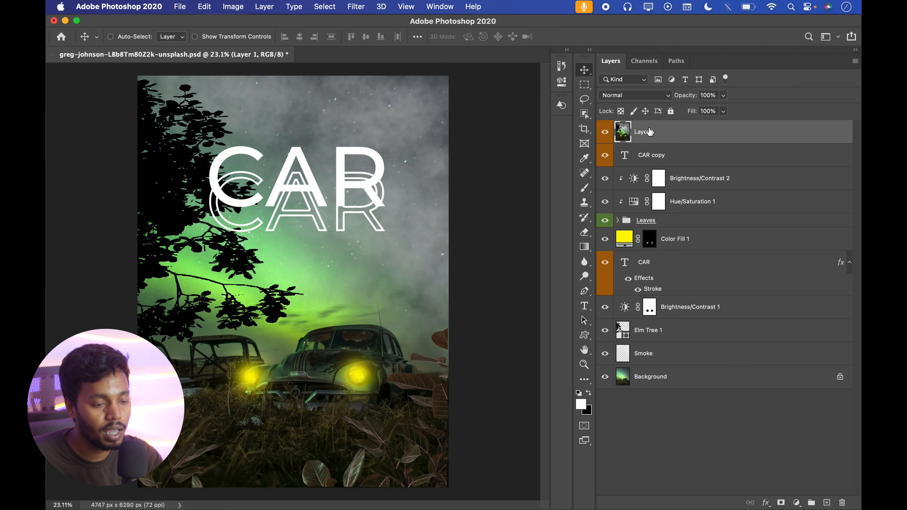
left_click_drag(606, 158, 606, 399)
left_click(605, 132)
left_click(605, 131)
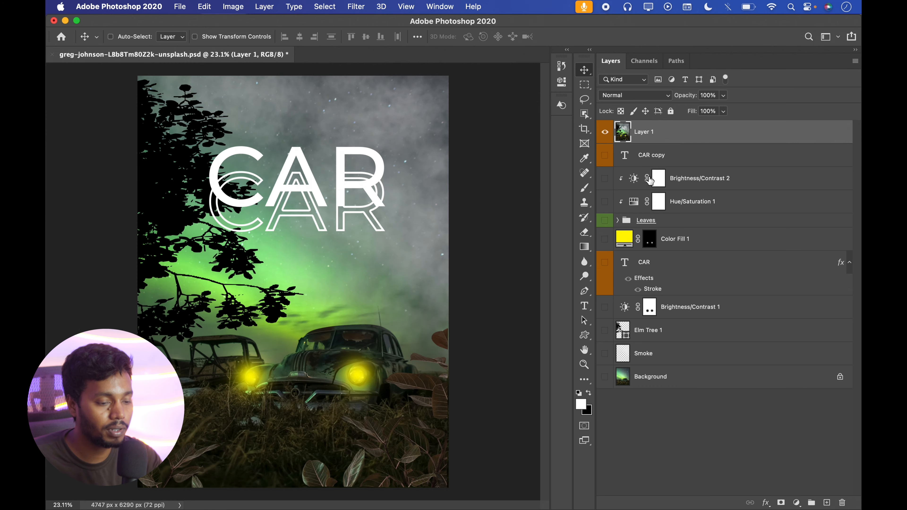
left_click(605, 135)
left_click_drag(605, 155, 605, 376)
left_click(605, 132)
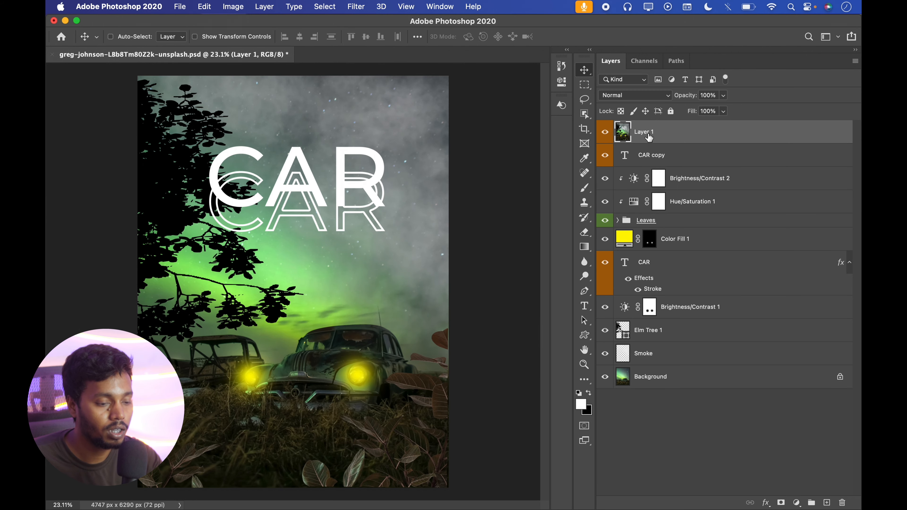
- Look through the merged layer's blend modes, keeping Normal, and delete the merged layer
left_click(633, 96)
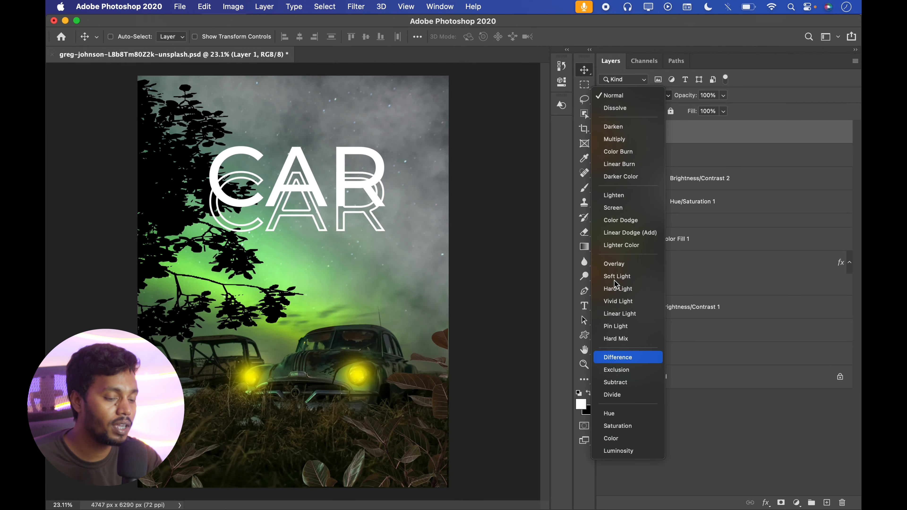
left_click(620, 94)
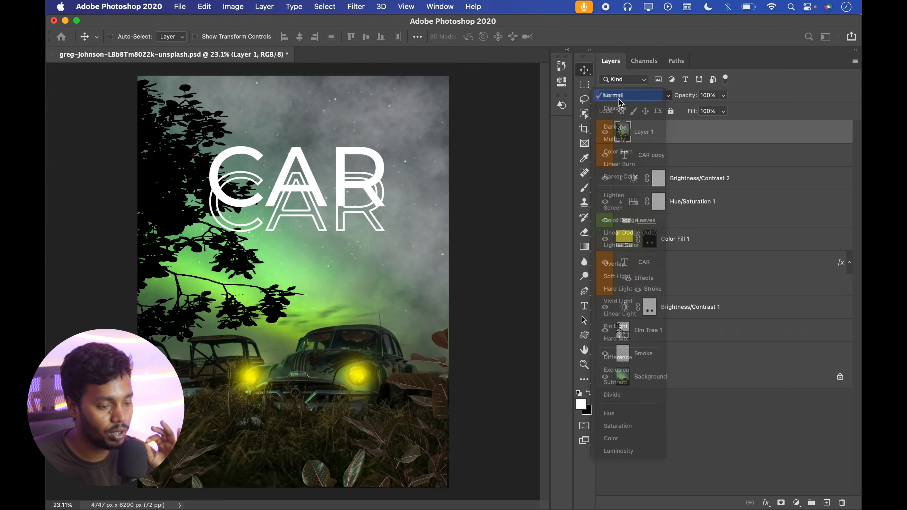
left_click(622, 96)
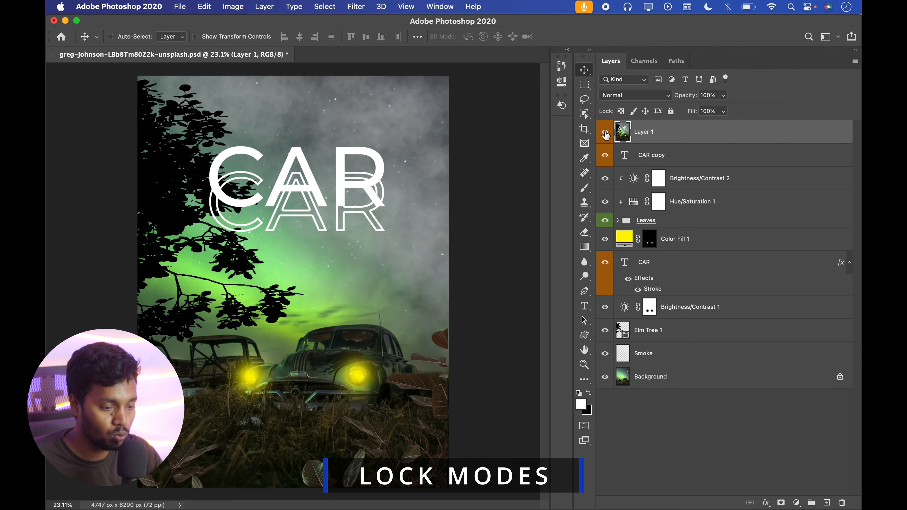
left_click(605, 132)
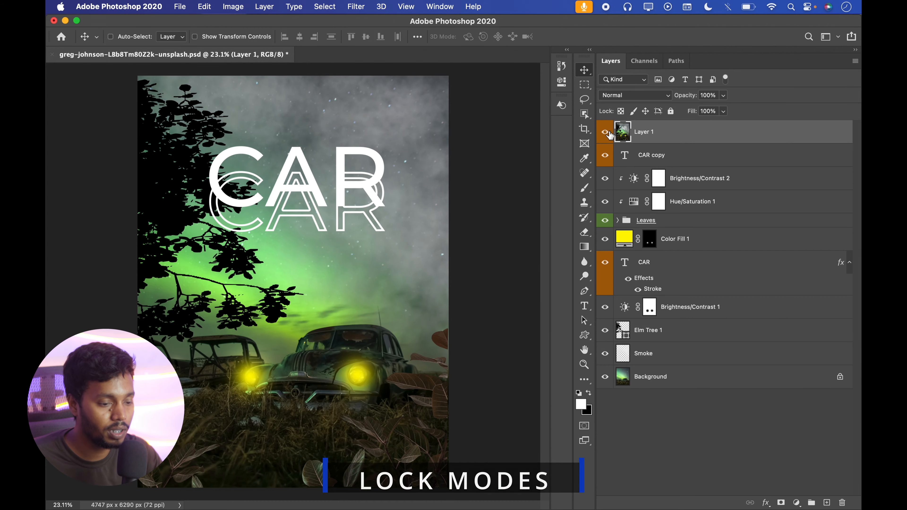
left_click_drag(654, 133, 842, 503)
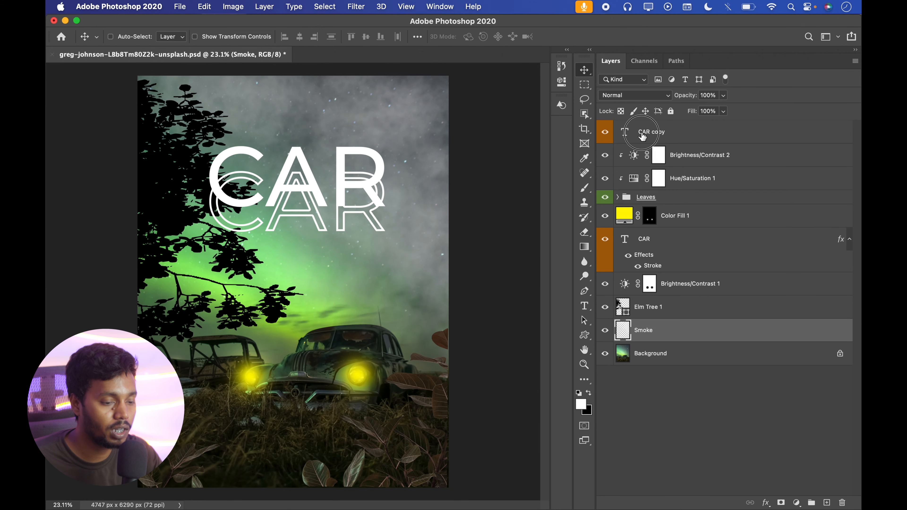
- Hide every layer except Background, and select the Background layer
left_click(642, 138)
left_click(645, 307)
left_click(639, 336)
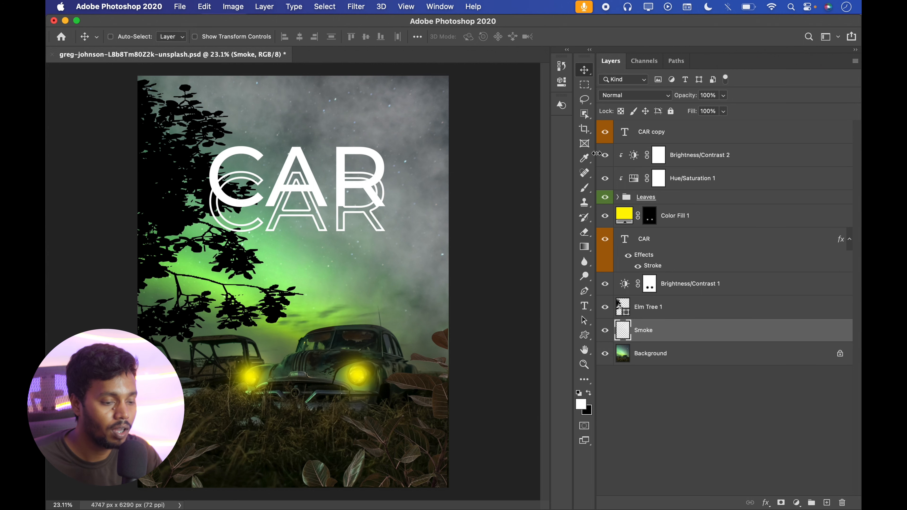
left_click_drag(605, 155, 644, 356)
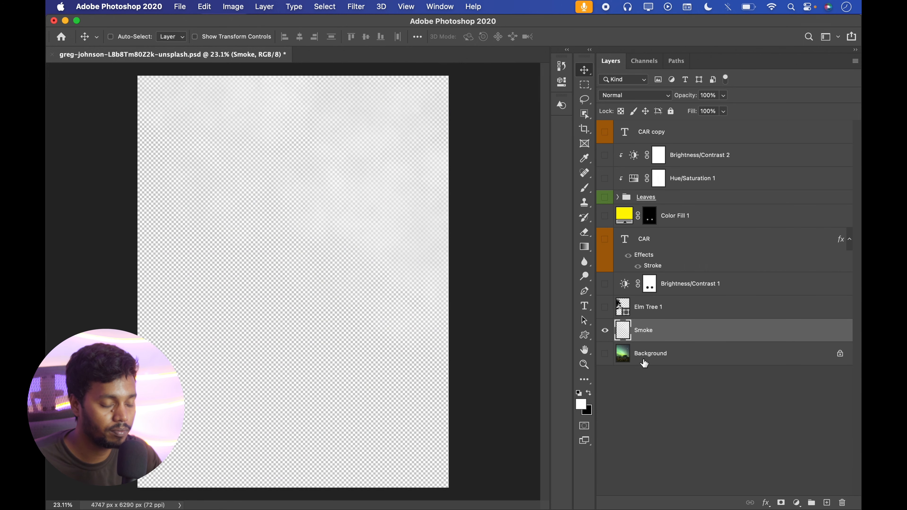
left_click(645, 361)
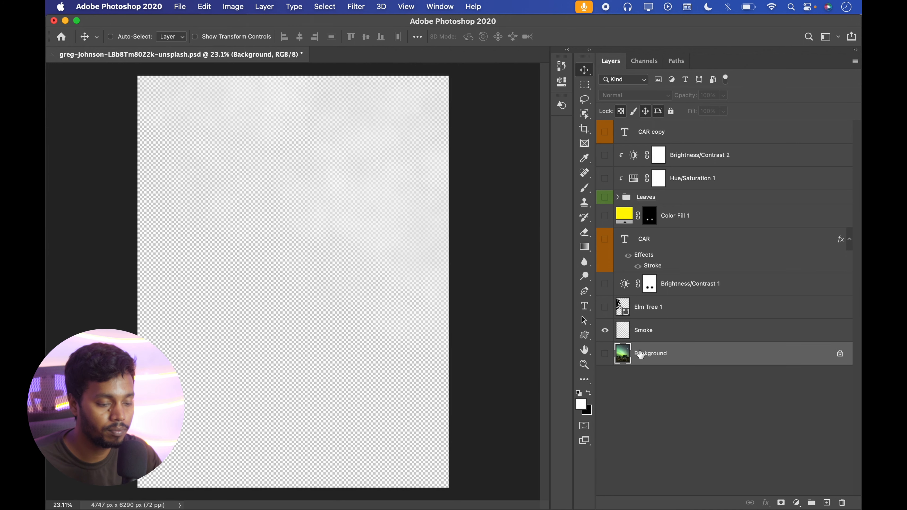
left_click(605, 354)
left_click(605, 330)
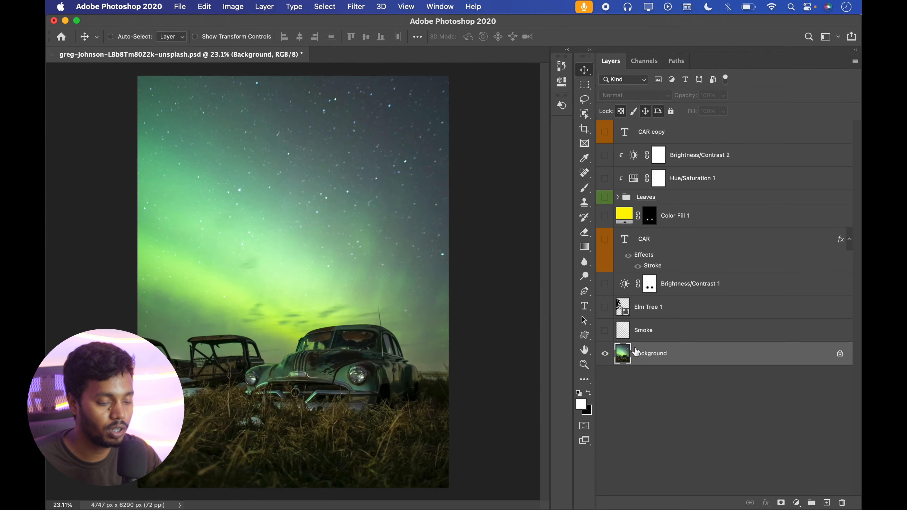
- Duplicate the Background layer and scale the copy down to about 47% around its center
key("super+j")
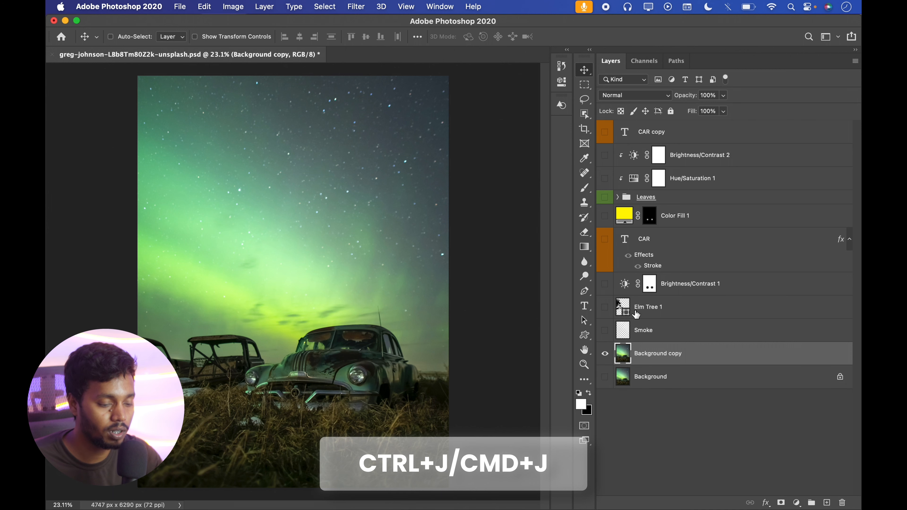
key("super+t")
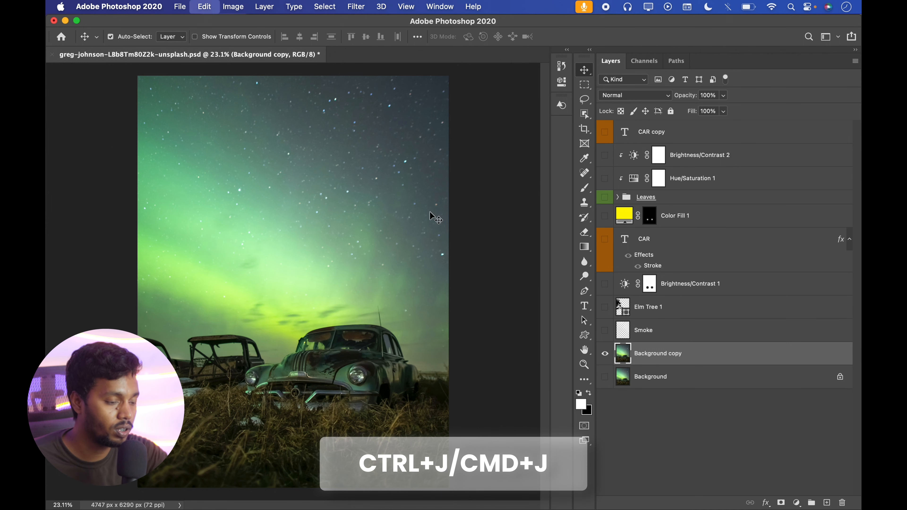
left_click_drag(448, 76, 354, 199)
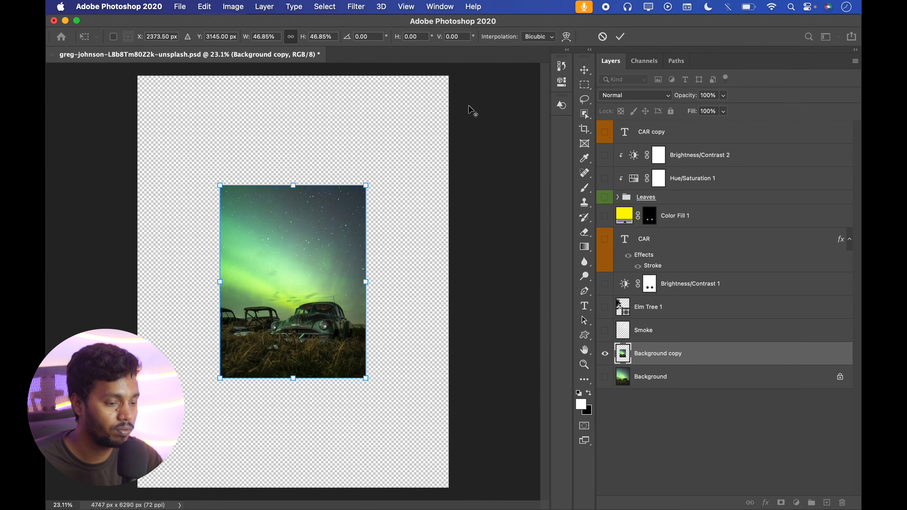
key("Return")
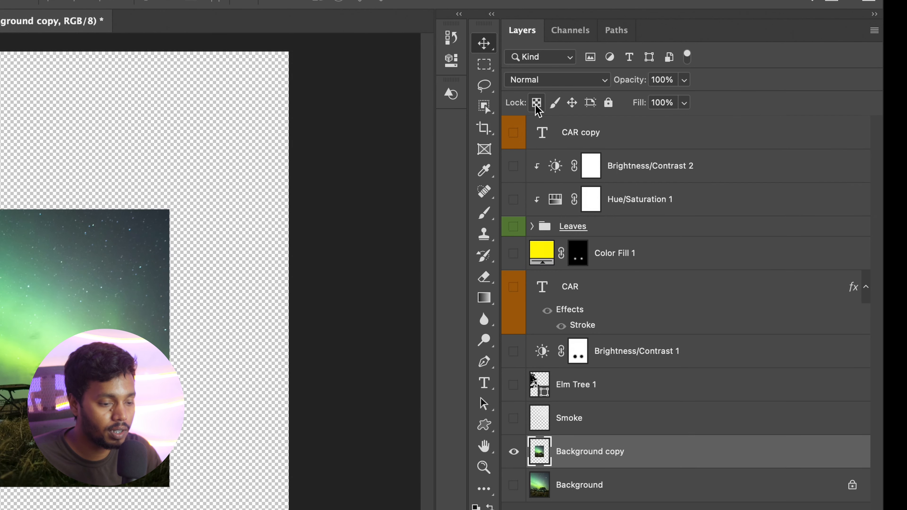
- Lock the transparent pixels of Background copy, toggling the lock off and on again
left_click(536, 103)
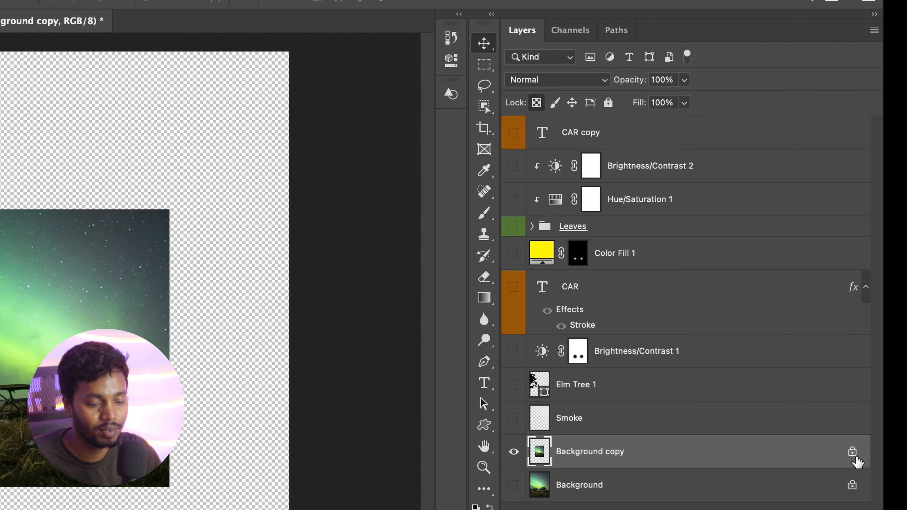
left_click(534, 99)
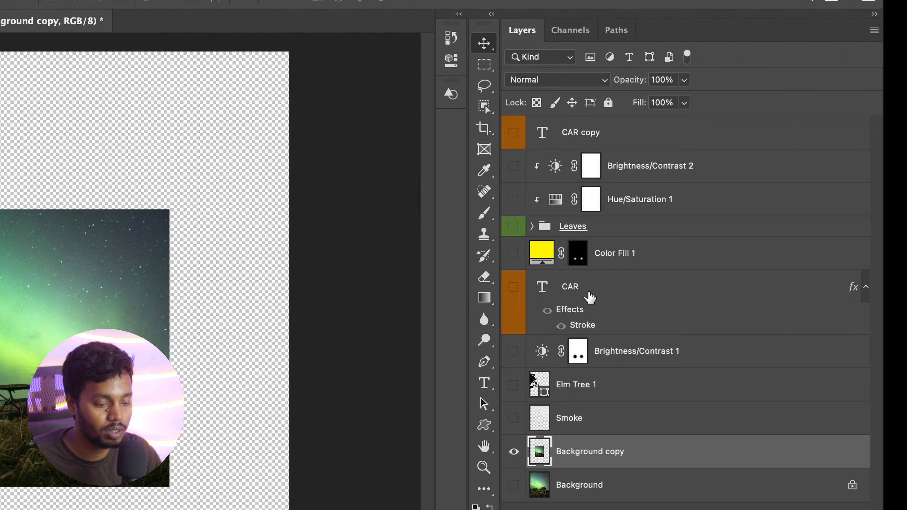
left_click(535, 104)
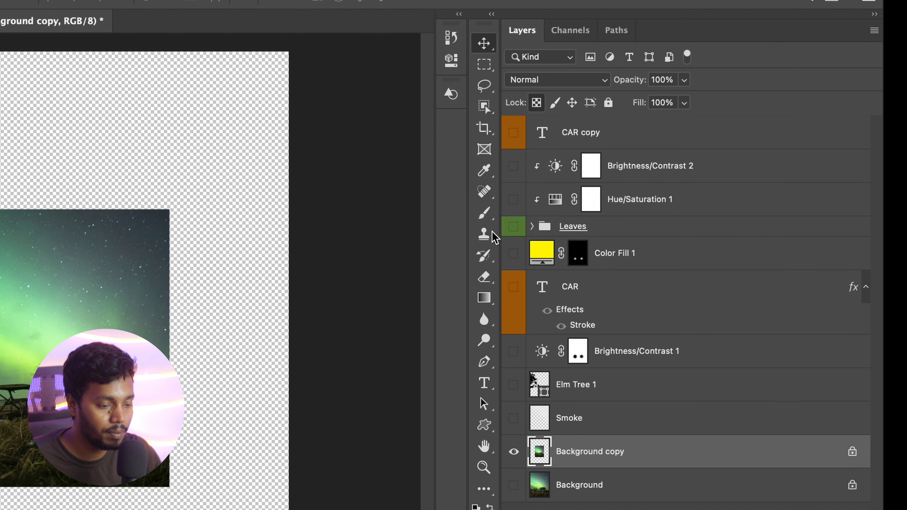
- Paint black brush strokes across the transparency-locked Background copy, and undo them
left_click(484, 214)
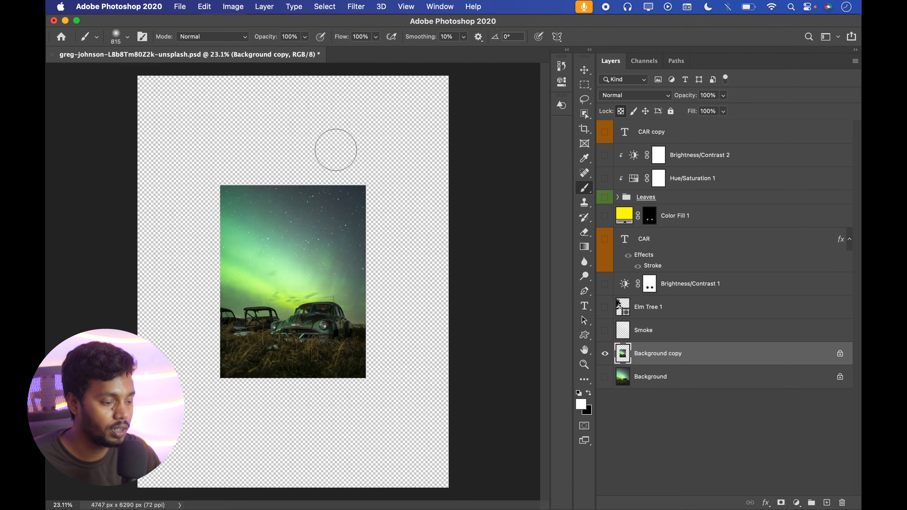
mouse_move(325, 142)
left_mouse_down()
mouse_move(305, 144)
mouse_move(329, 250)
left_mouse_up()
left_click(588, 395)
mouse_move(257, 260)
left_mouse_down()
mouse_move(375, 100)
mouse_move(351, 202)
mouse_move(352, 336)
mouse_move(268, 355)
mouse_move(277, 209)
mouse_move(201, 351)
mouse_move(260, 130)
left_mouse_up()
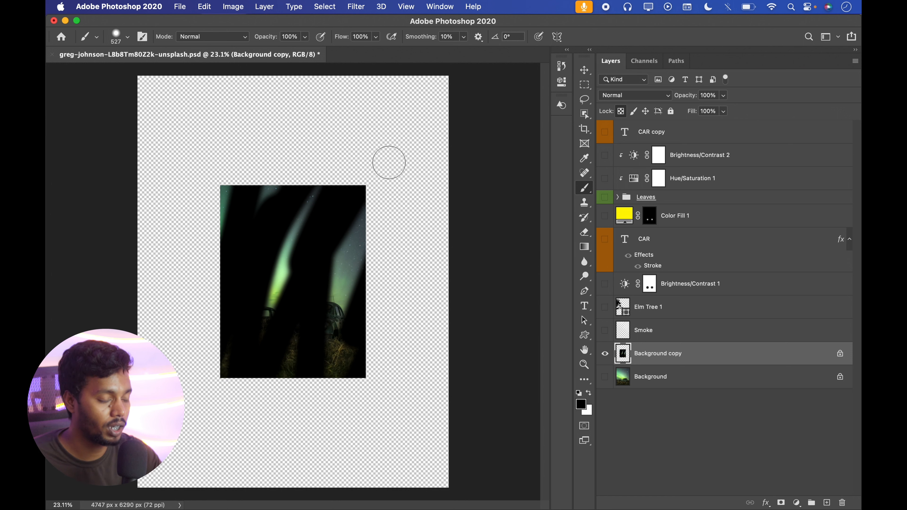
key("super+z")
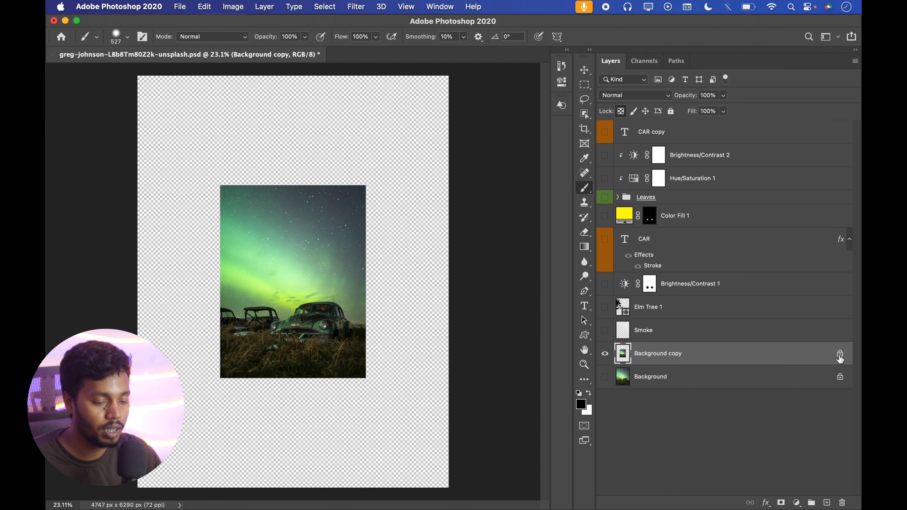
- Unlock the transparent pixels of Background copy, paint a black stroke around the small image, and undo the stroke
left_click(623, 114)
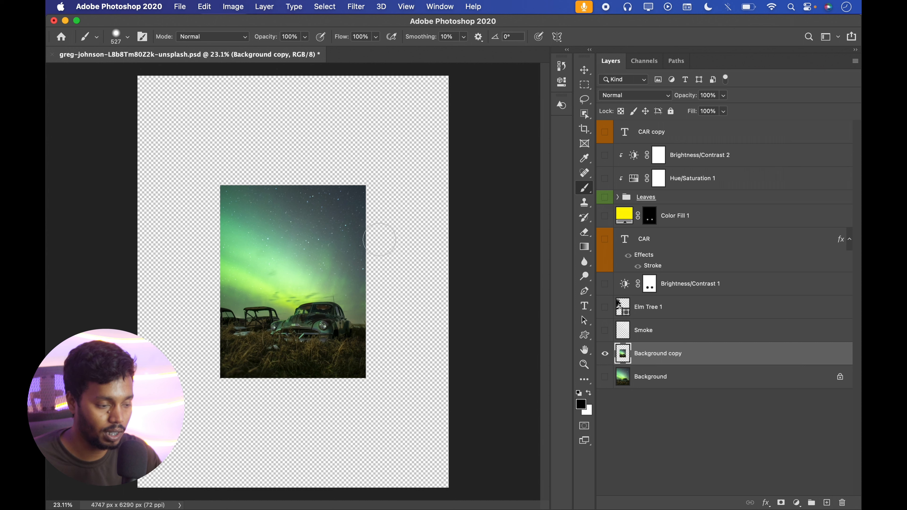
mouse_move(164, 205)
left_mouse_down()
mouse_move(397, 130)
mouse_move(387, 412)
mouse_move(257, 369)
mouse_move(186, 211)
mouse_move(247, 217)
left_mouse_up()
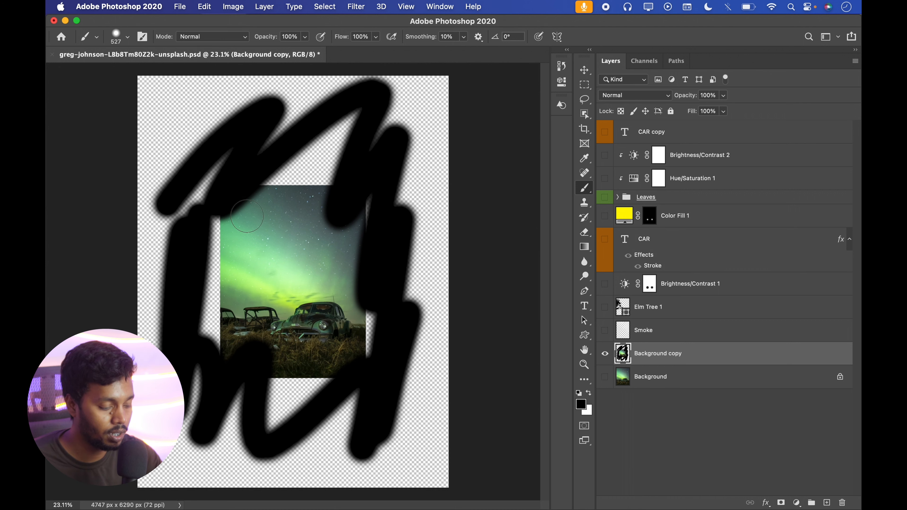
key("super+z")
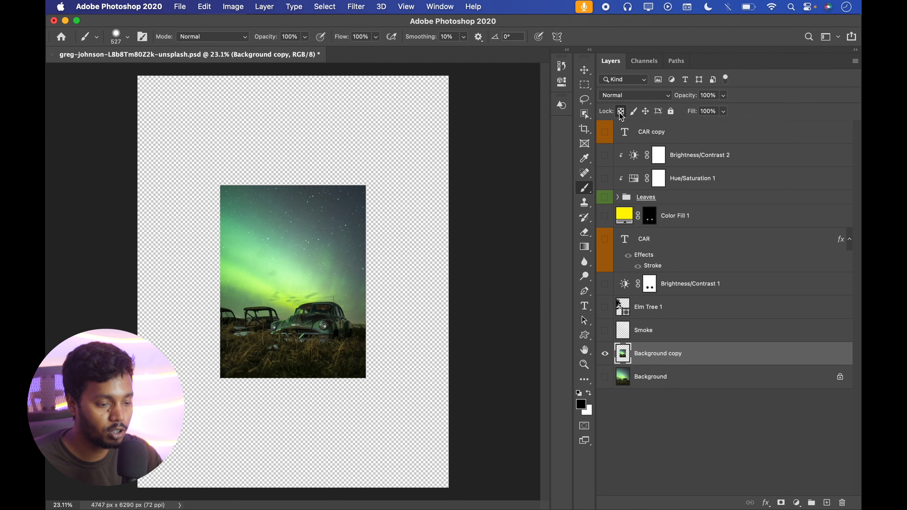
- Lock the transparent pixels of Background copy and move its image slightly upward on the canvas
left_click(585, 71)
left_click_drag(282, 299, 304, 223)
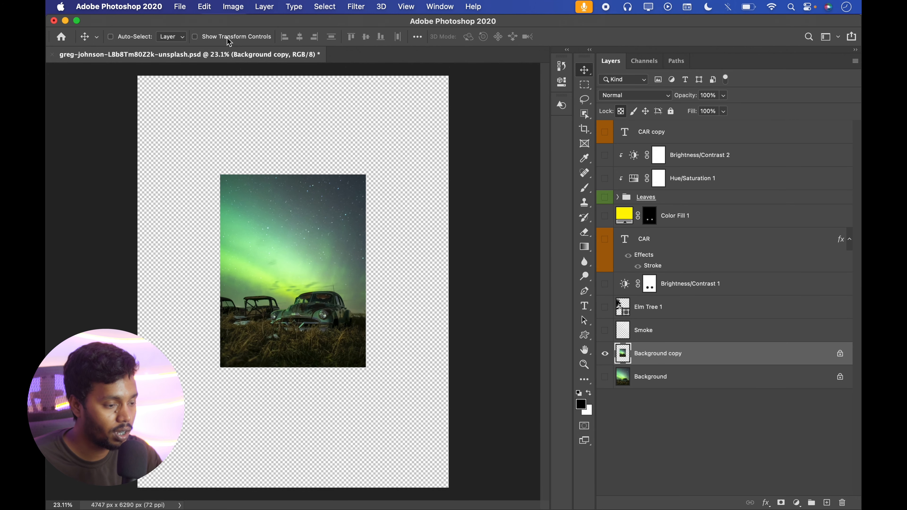
- Preview a Gaussian Blur with a 188.3-pixel radius on the transparency-locked Background copy, and cancel the filter
left_click(355, 5)
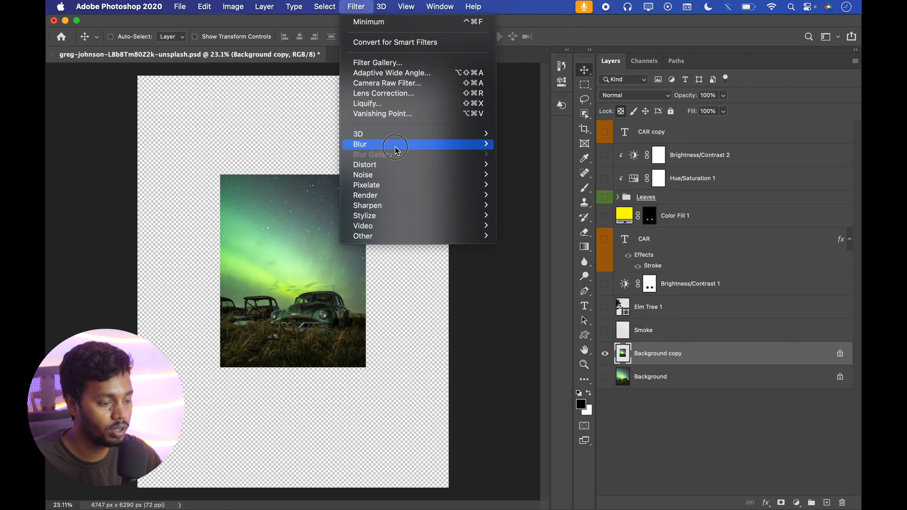
mouse_move(395, 144)
left_click(527, 185)
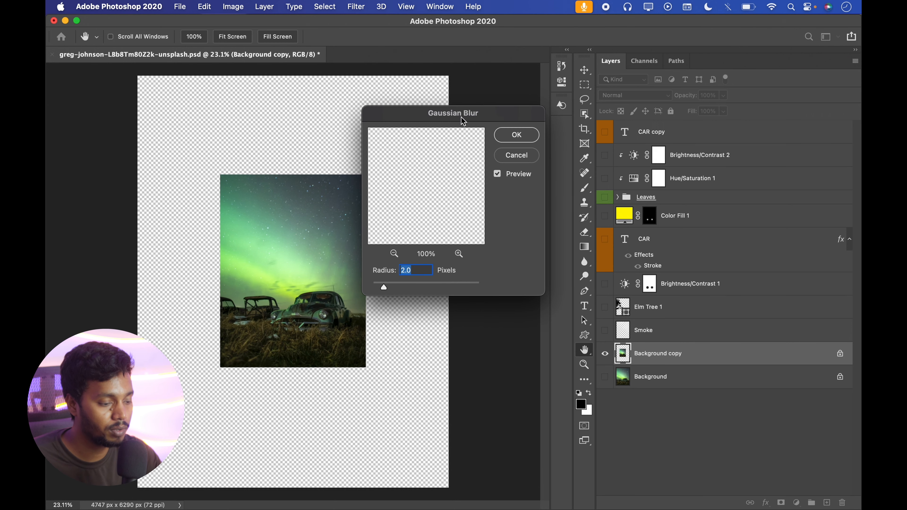
left_click_drag(464, 114, 537, 108)
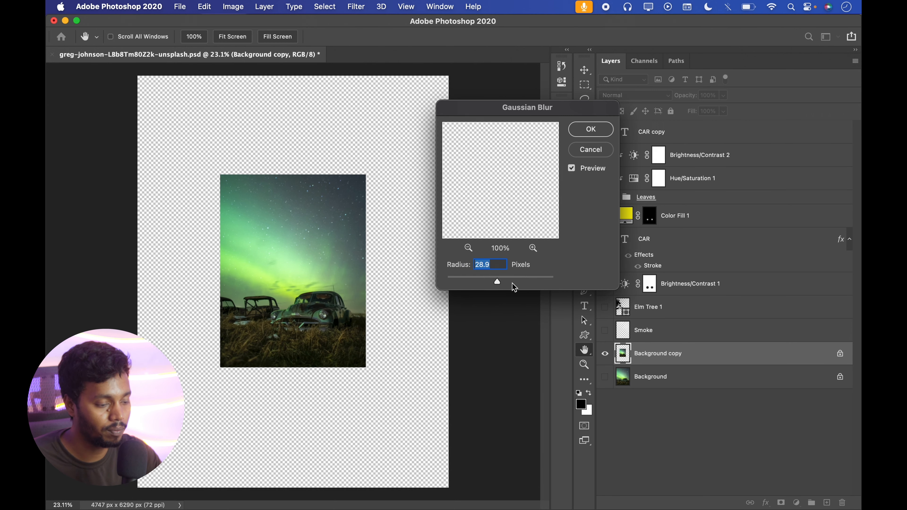
left_click(533, 280)
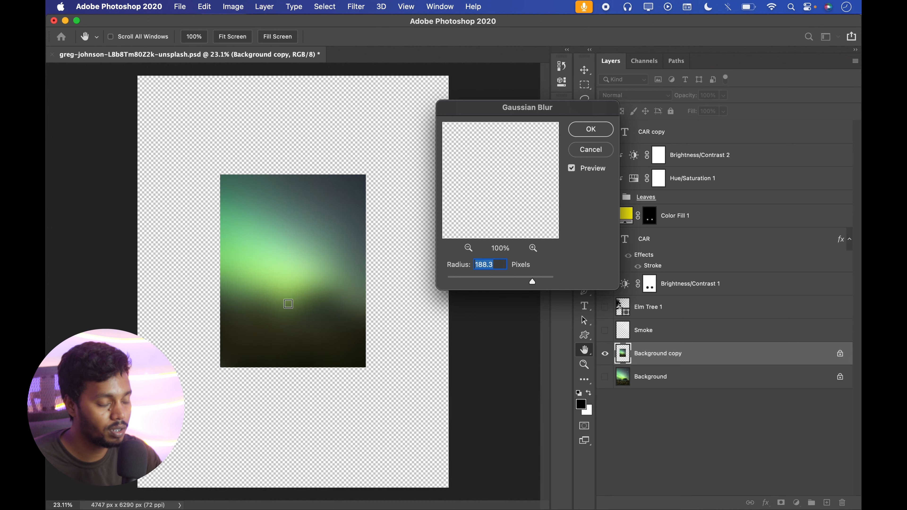
left_click(601, 153)
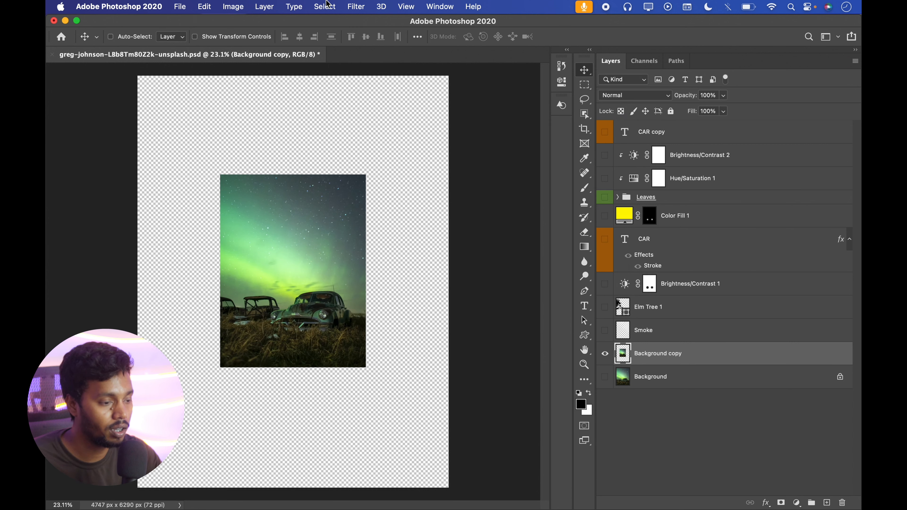
- Unlock the transparent pixels of Background copy, preview a Gaussian Blur with a 108.9-pixel radius, and cancel the filter
left_click(323, 7)
mouse_move(356, 7)
mouse_move(393, 144)
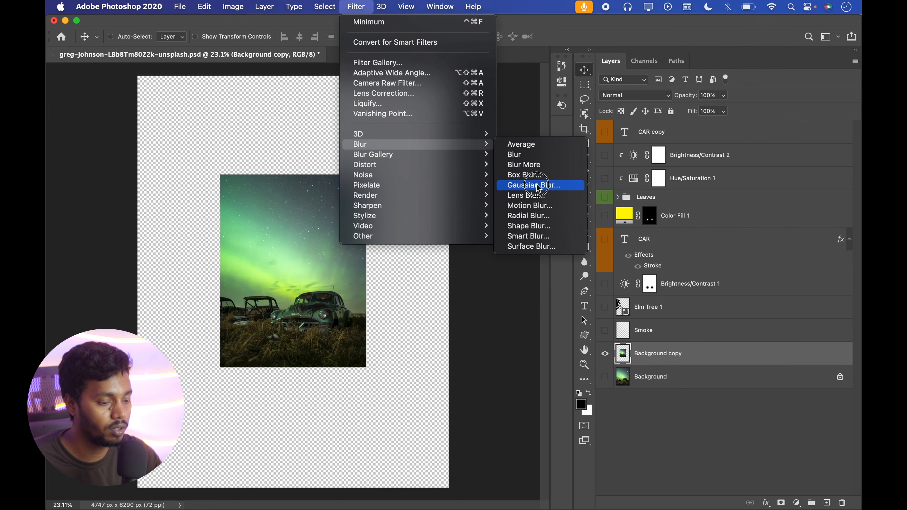
left_click(524, 184)
left_click(502, 282)
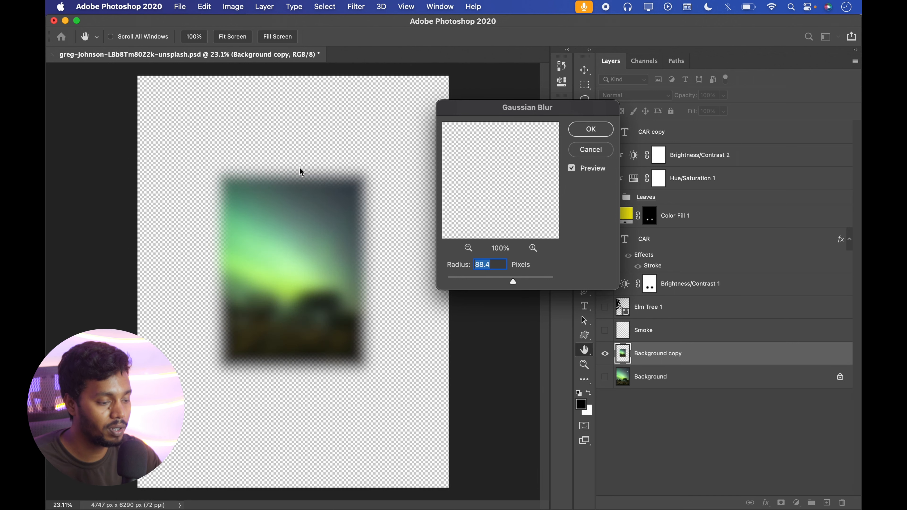
left_click_drag(520, 281, 523, 281)
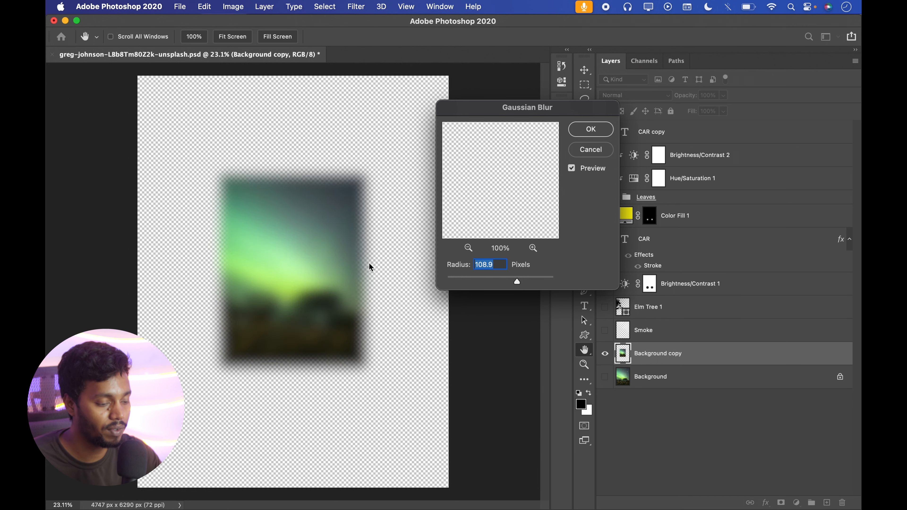
left_click(592, 153)
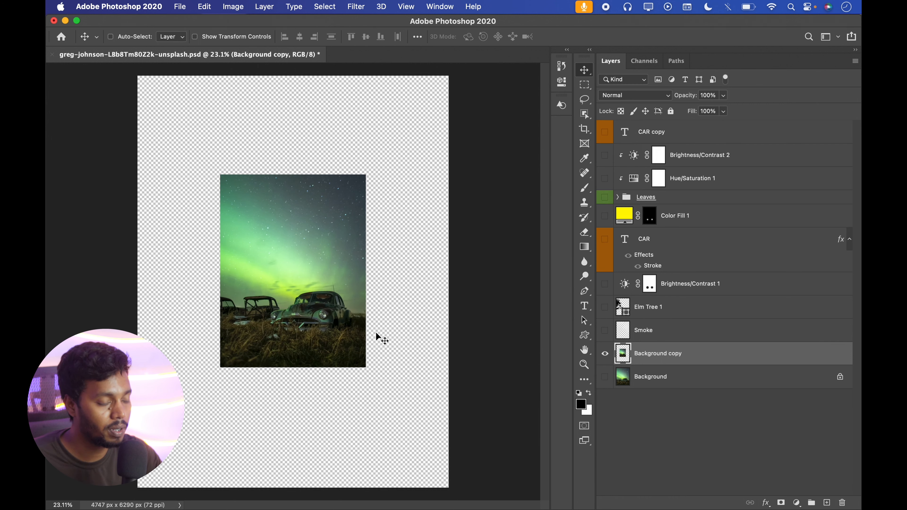
- Lock the transparent pixels of Background copy again and move its image slightly to the right
left_click(621, 113)
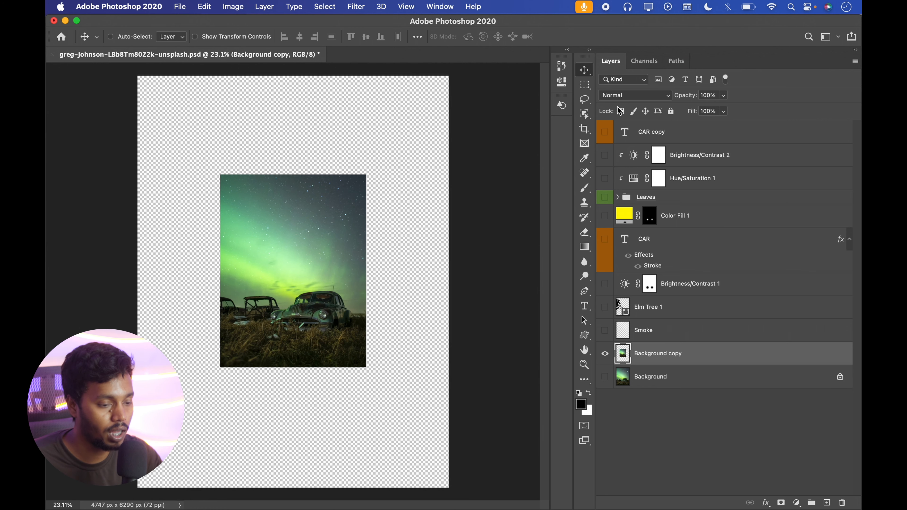
left_click_drag(305, 260, 323, 260)
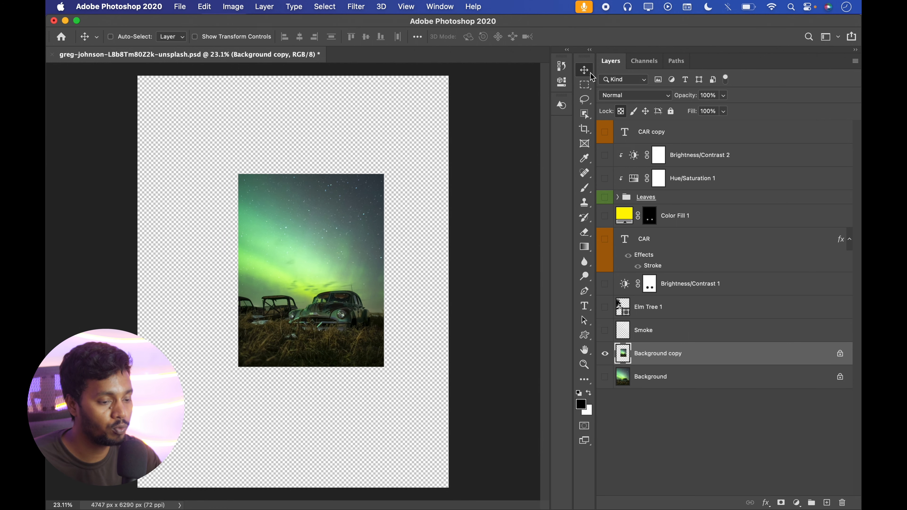
- Replace the transparency lock on Background copy with the image pixels lock, and move the image slightly up and to the left
left_click(621, 111)
left_click(634, 111)
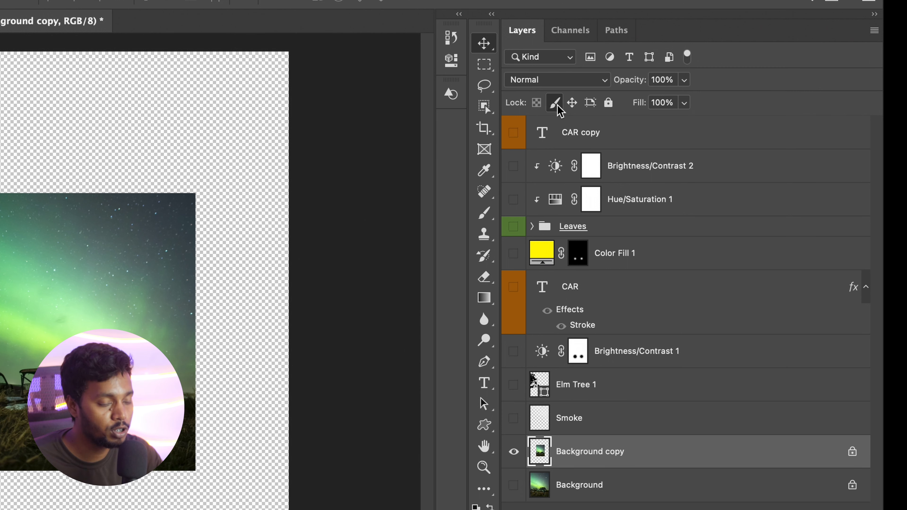
mouse_move(126, 270)
left_mouse_down()
mouse_move(61, 266)
mouse_move(73, 264)
mouse_move(85, 369)
mouse_move(131, 250)
mouse_move(97, 266)
left_mouse_up()
- Try to paint with the Brush tool on the pixel-locked Background copy several times, dismissing each alert
left_click(485, 214)
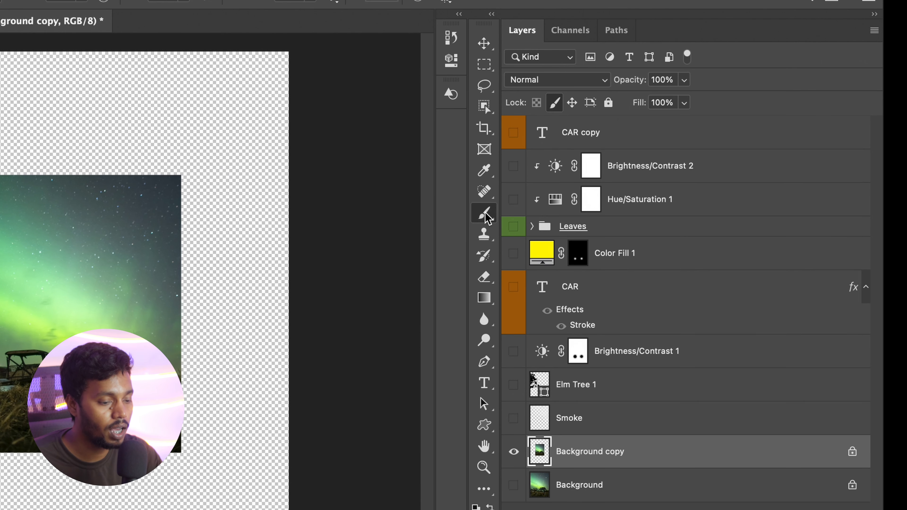
left_click(164, 129)
left_click(425, 208)
left_click(219, 209)
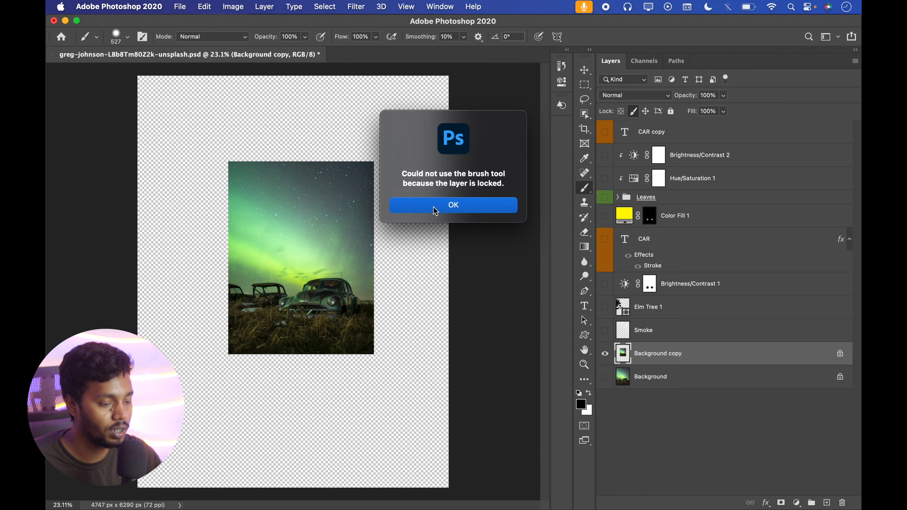
left_click(435, 210)
left_click(368, 256)
left_click(459, 203)
left_click(375, 220)
left_click(454, 205)
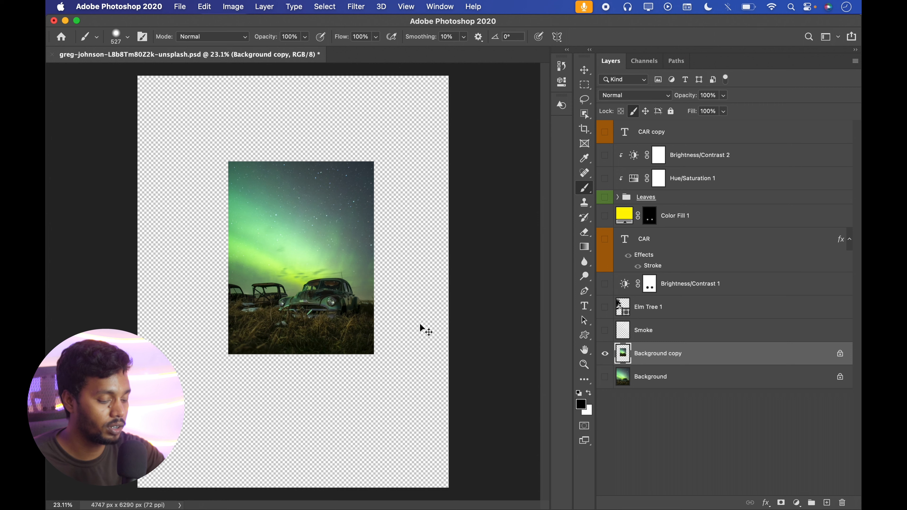
- Scale the pixel-locked Background copy up until its image covers the whole canvas
key("super+t")
mouse_move(374, 257)
left_mouse_down()
mouse_move(475, 257)
mouse_move(377, 257)
left_mouse_up()
left_click(620, 36)
- Try to paint on the enlarged Background copy, and check which filters are available for the pixel-locked layer
key("b")
left_click(366, 246)
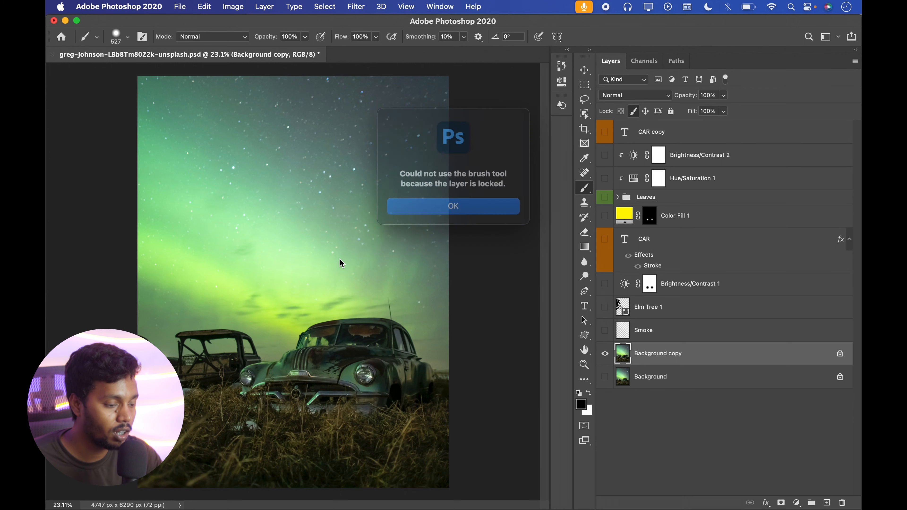
left_click(453, 205)
left_click(356, 6)
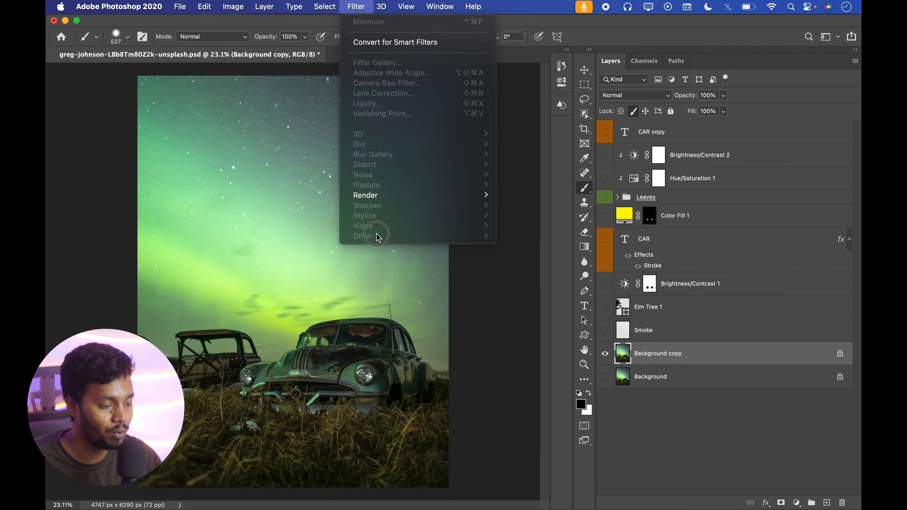
left_click(380, 246)
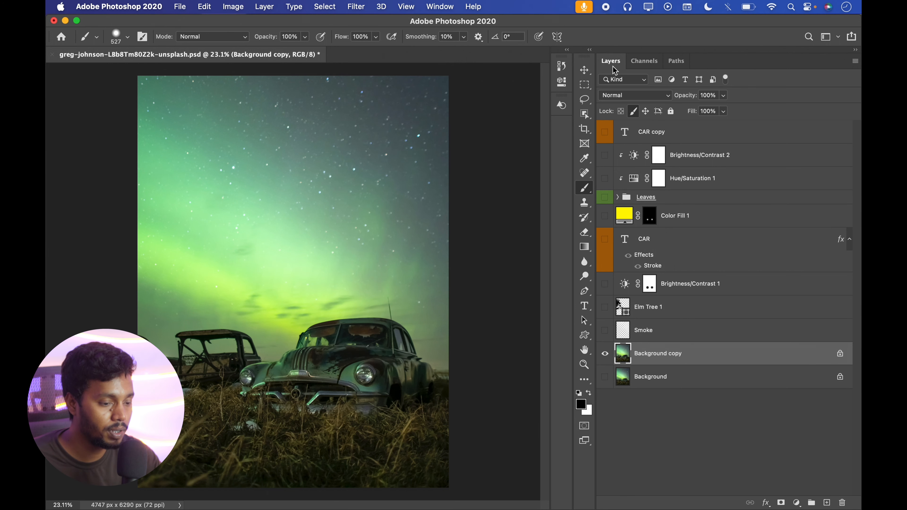
- Move Background copy and scale it down, leaving a transparent margin all around the image
left_click(584, 69)
left_click_drag(262, 292, 319, 211)
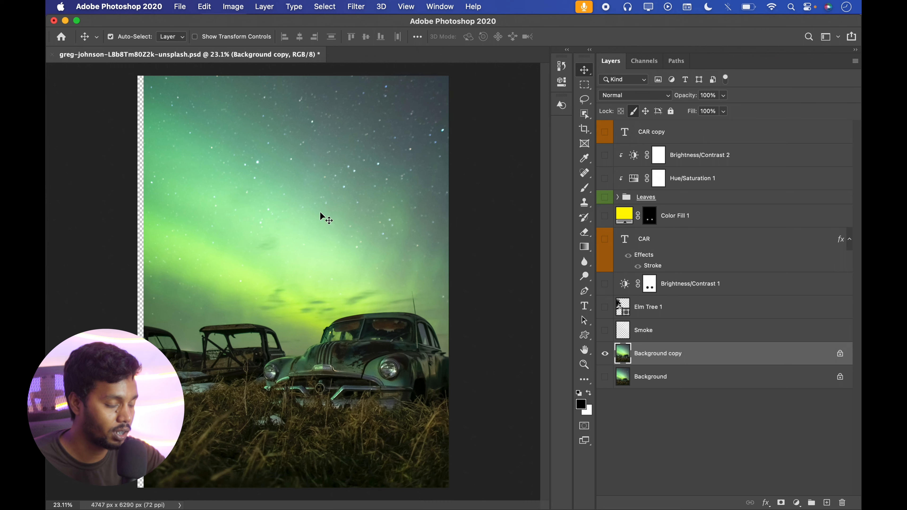
key("super+t")
left_click_drag(141, 264, 177, 264)
left_click_drag(312, 242, 290, 258)
left_click(620, 37)
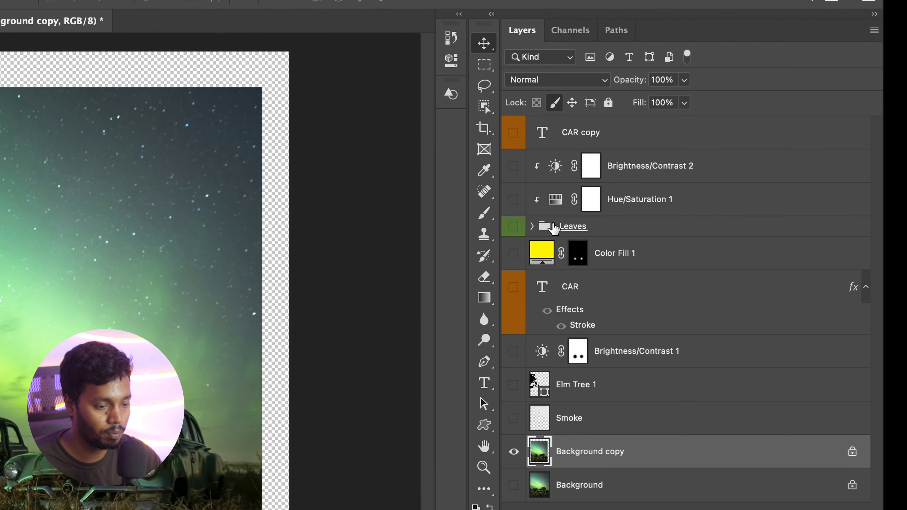
- Switch the lock on Background copy from image pixels to position, and try to move the image
left_click(633, 111)
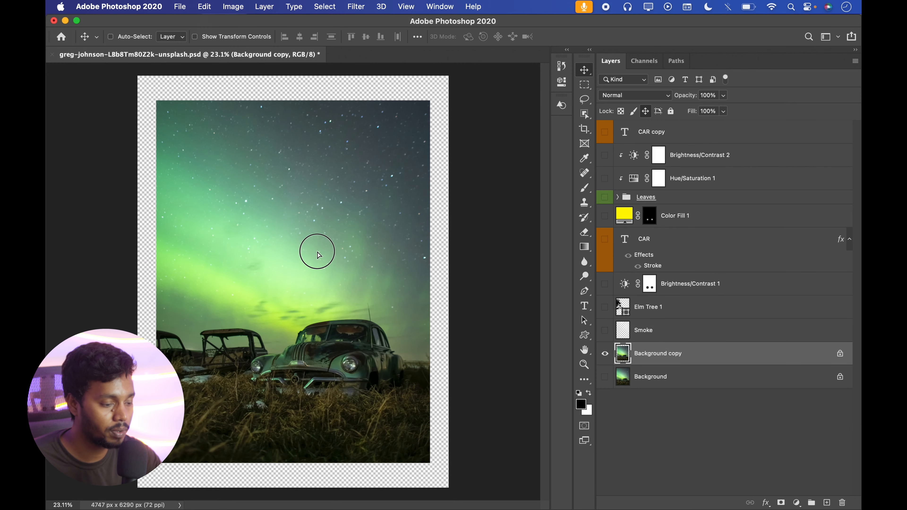
left_click_drag(319, 256, 279, 225)
left_click(454, 207)
left_click_drag(246, 315, 340, 263)
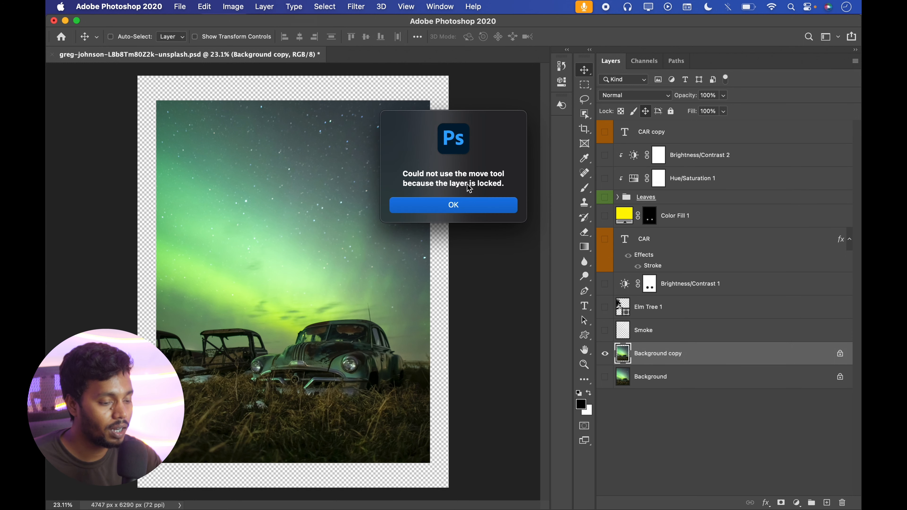
left_click(459, 207)
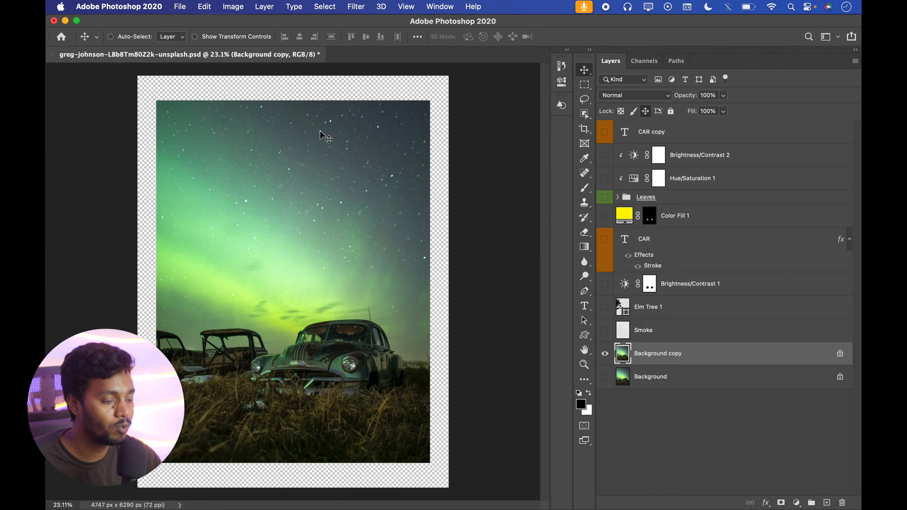
- Paint black brush strokes across the position-locked Background copy, and undo them
left_click(583, 188)
mouse_move(252, 248)
left_mouse_down()
mouse_move(340, 145)
mouse_move(433, 242)
left_mouse_up()
mouse_move(199, 152)
left_mouse_down()
mouse_move(223, 375)
mouse_move(385, 239)
left_mouse_up()
key("super+z")
key("super+z")
key("super+z")
- Preview a Gaussian Blur with a 114.8-pixel radius on the position-locked Background copy, and cancel the filter
left_click(351, 7)
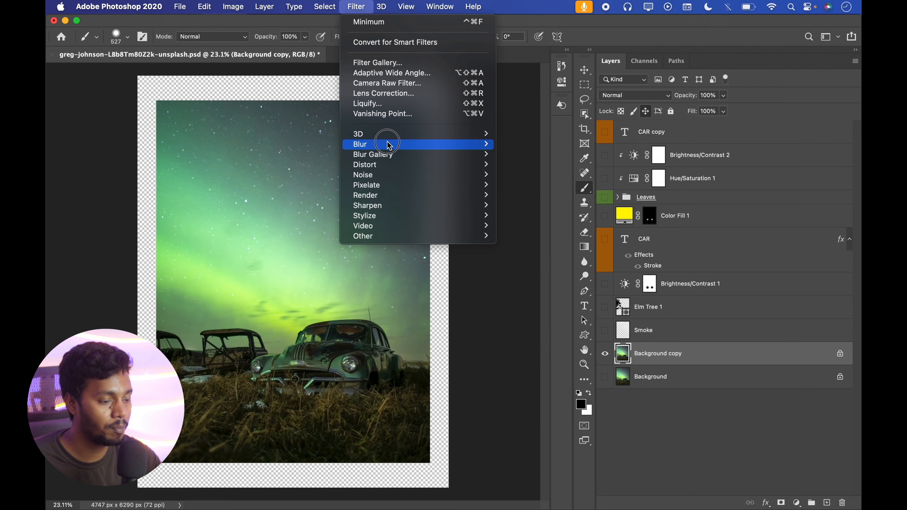
mouse_move(385, 142)
left_click(535, 180)
left_click_drag(458, 281, 486, 281)
left_click(517, 278)
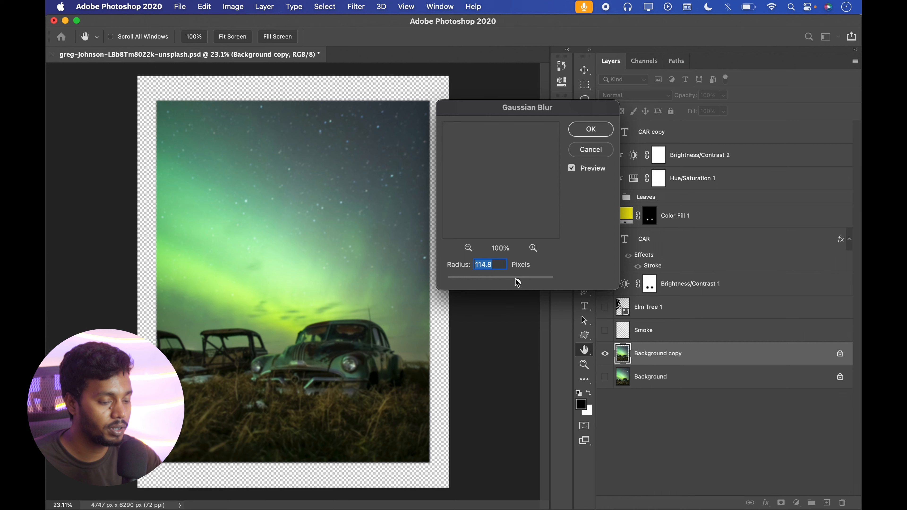
left_click(588, 150)
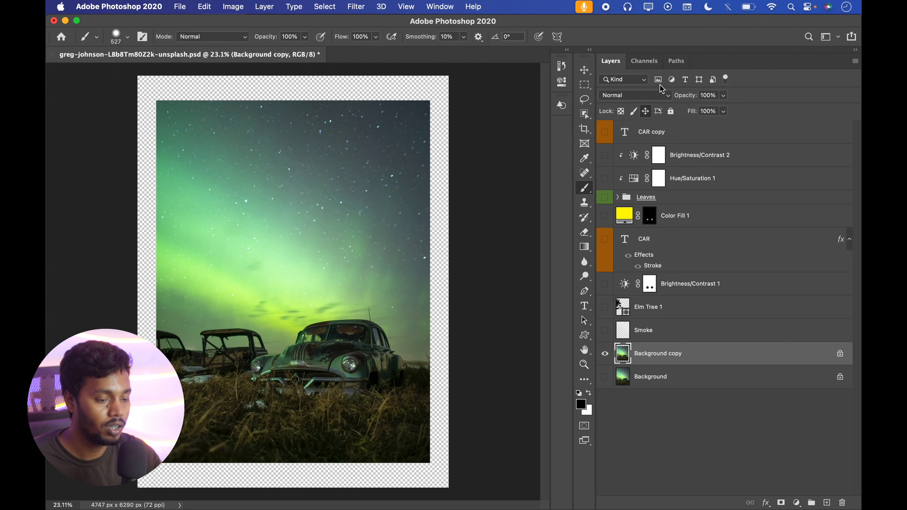
- Unlock the position of Background copy, try moving it and scaling it to 116.34%, and discard the transform
left_click(646, 112)
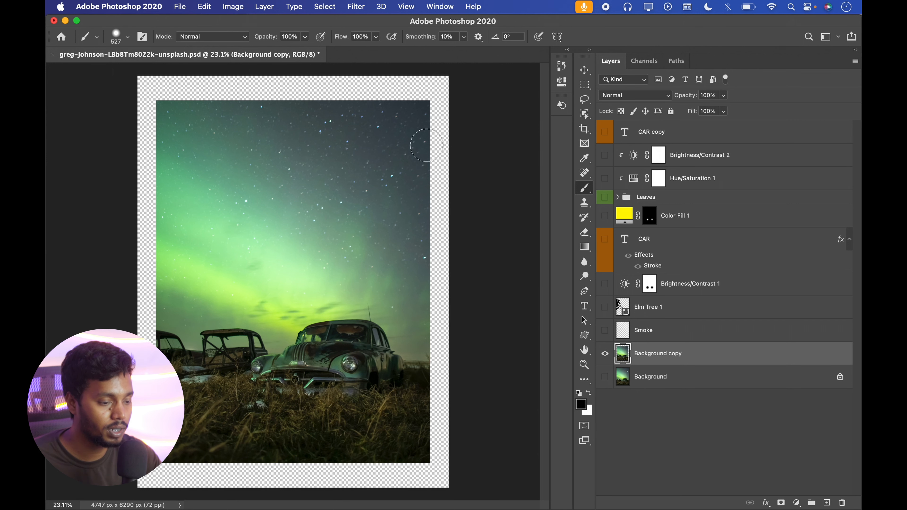
left_click(584, 71)
left_click_drag(403, 164, 379, 180)
key("super+t")
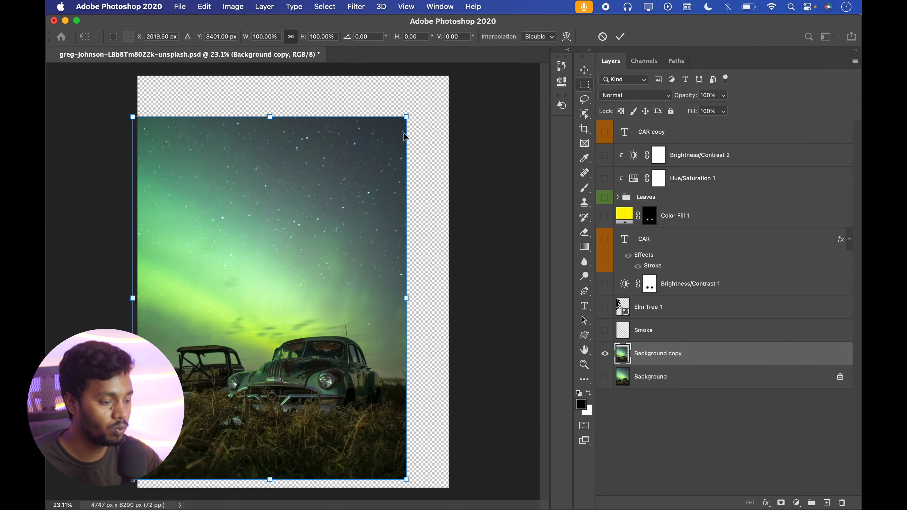
left_click_drag(404, 116, 427, 87)
left_click_drag(349, 165, 387, 144)
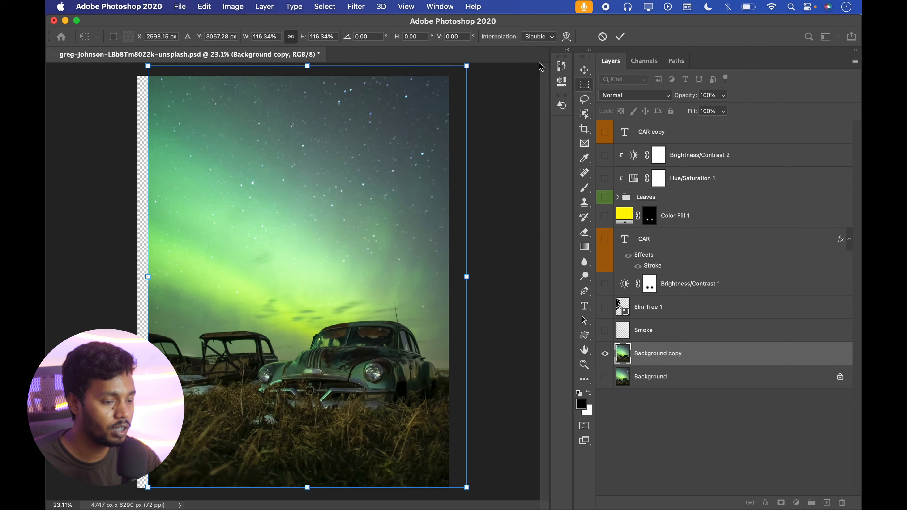
left_click(602, 37)
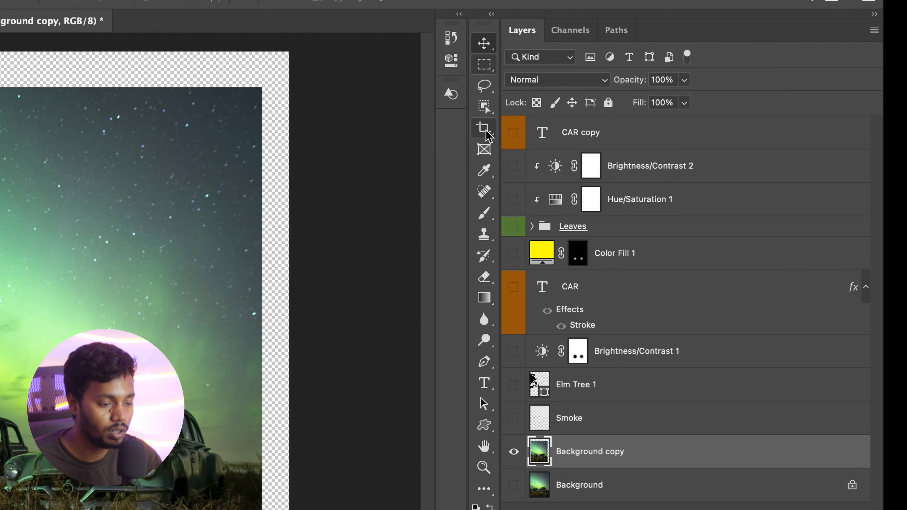
- Apply the lock-all mode to Background copy, toggling the lock off and on again
left_click(485, 149)
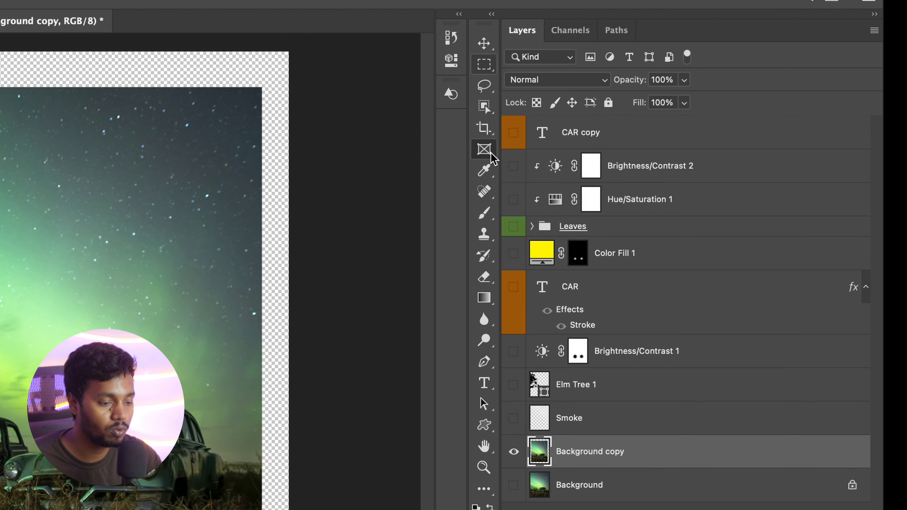
key("i")
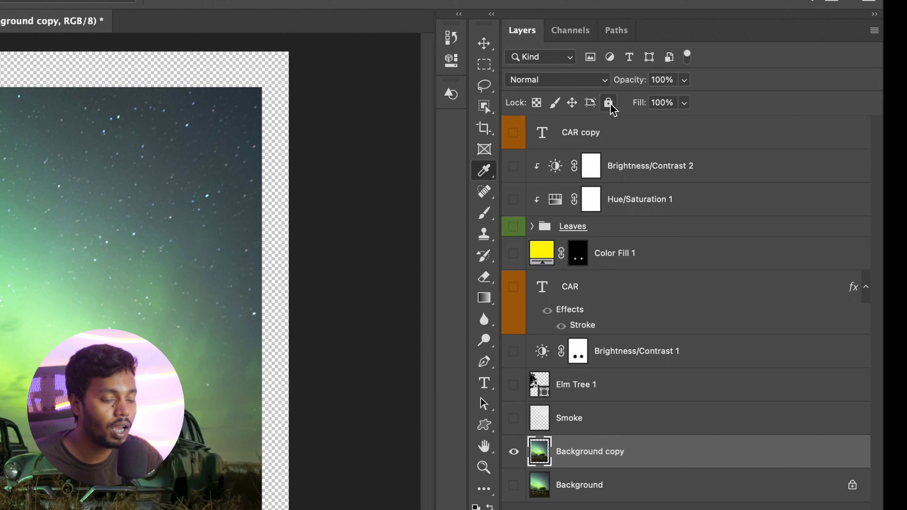
left_click(608, 103)
left_click(609, 104)
left_click(609, 104)
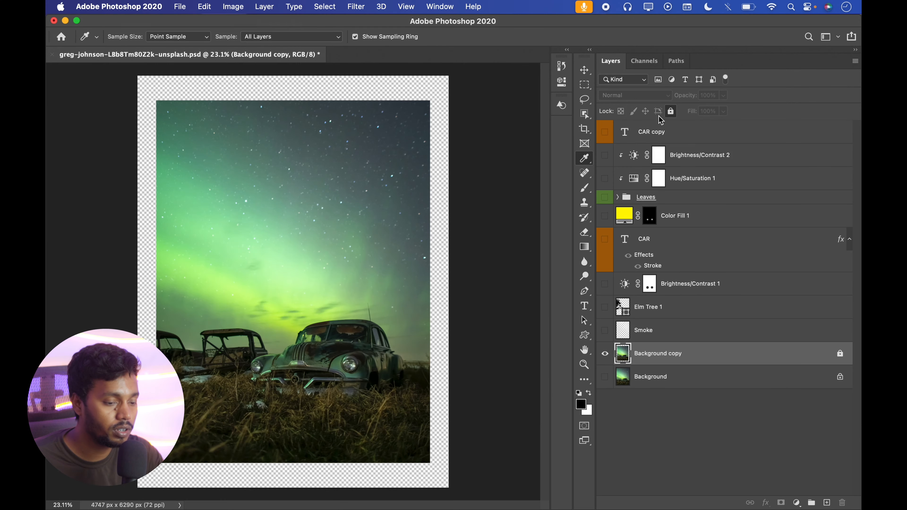
- Try to move the fully locked Background copy on the canvas
left_click(584, 70)
left_click_drag(266, 193, 321, 233)
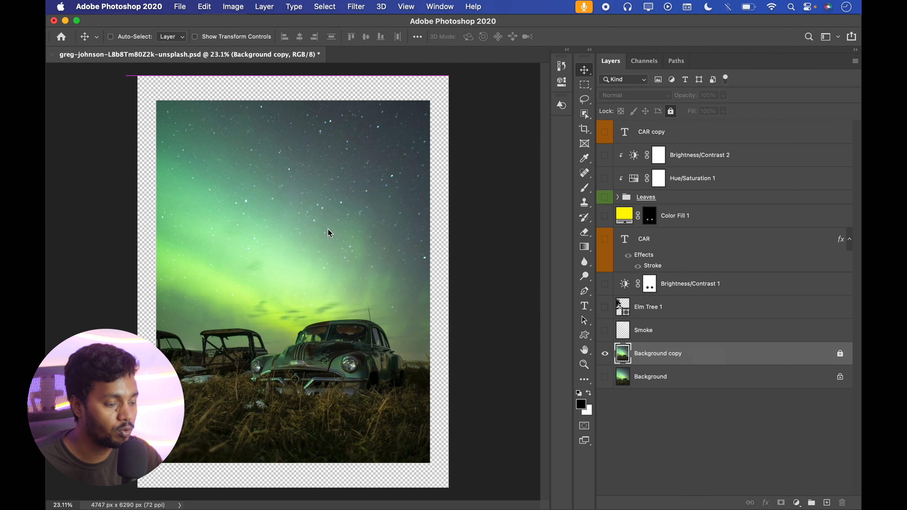
left_click(462, 205)
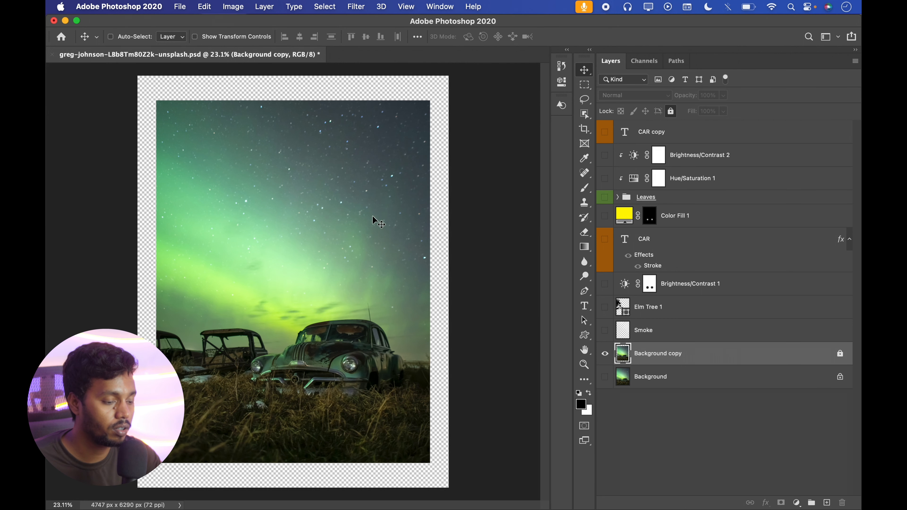
- Try painting on the fully locked Background copy with the Brush tool, and check which filters are available for it
left_click(584, 188)
left_click(347, 261)
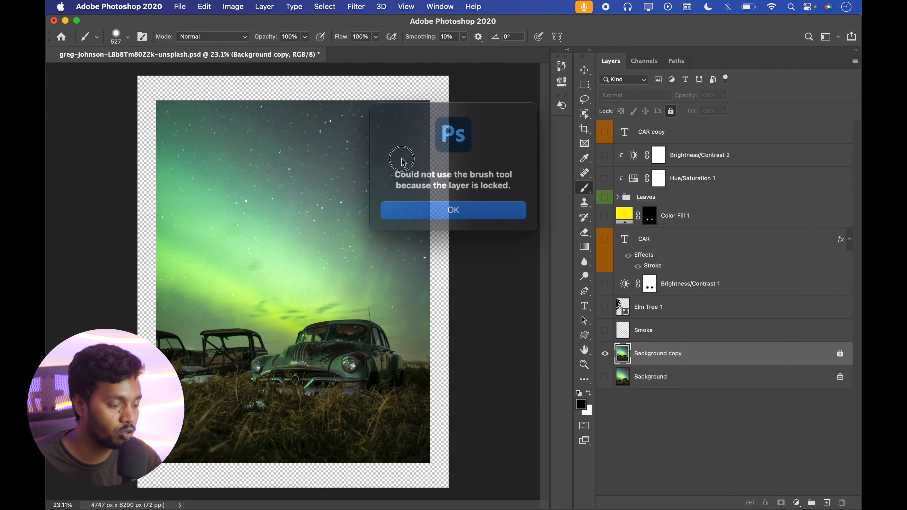
left_click(451, 206)
left_click(345, 9)
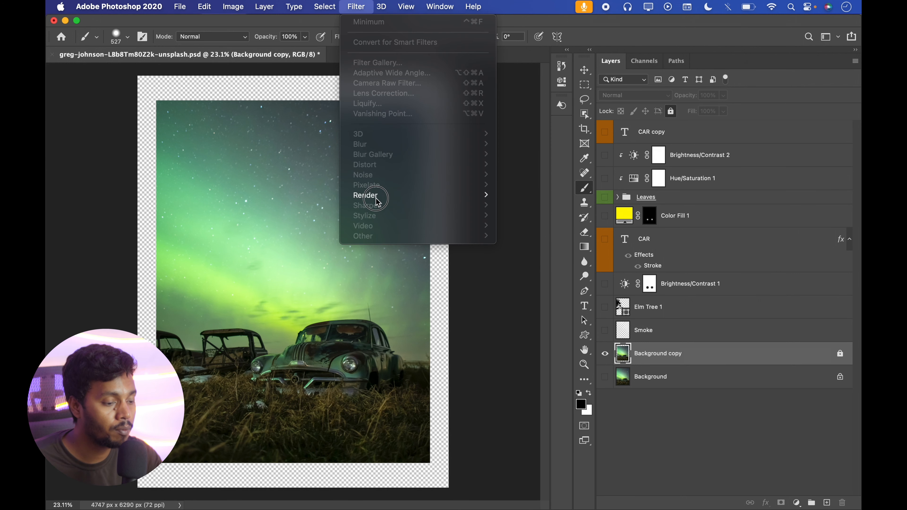
left_click(205, 231)
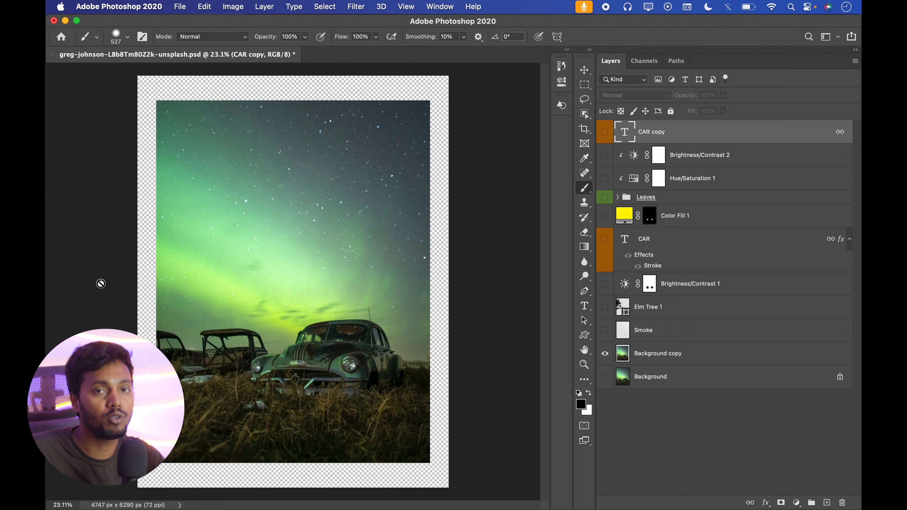
- Examine the commands for creating, deleting, renaming and styling layers with the CAR copy layer selected
left_click(265, 6)
left_click(265, 6)
left_click(264, 7)
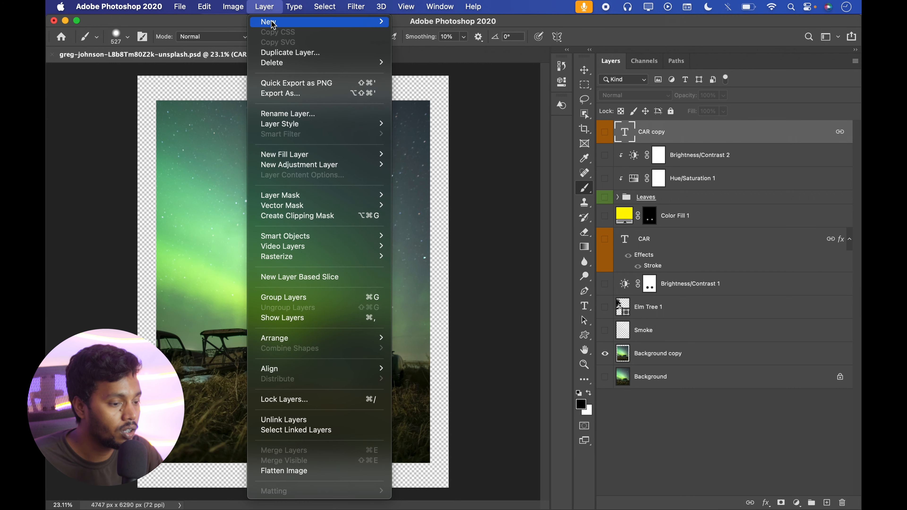
mouse_move(274, 25)
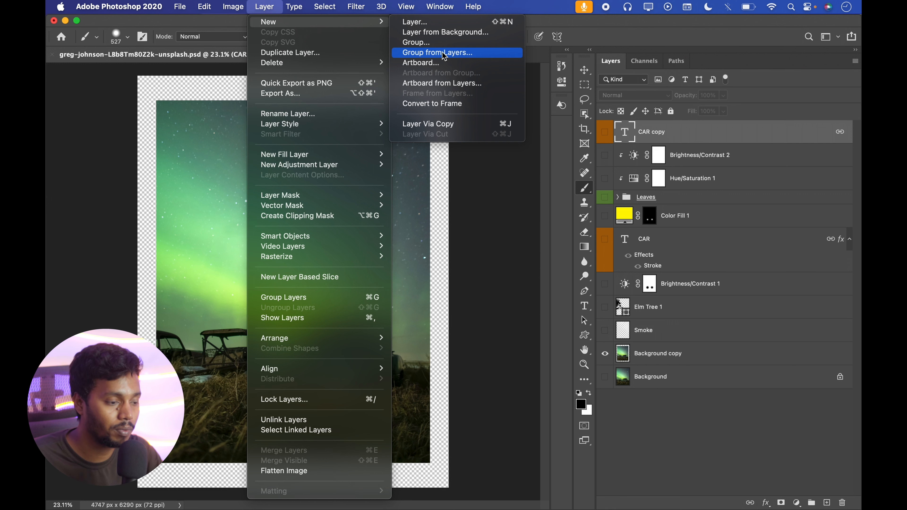
mouse_move(291, 67)
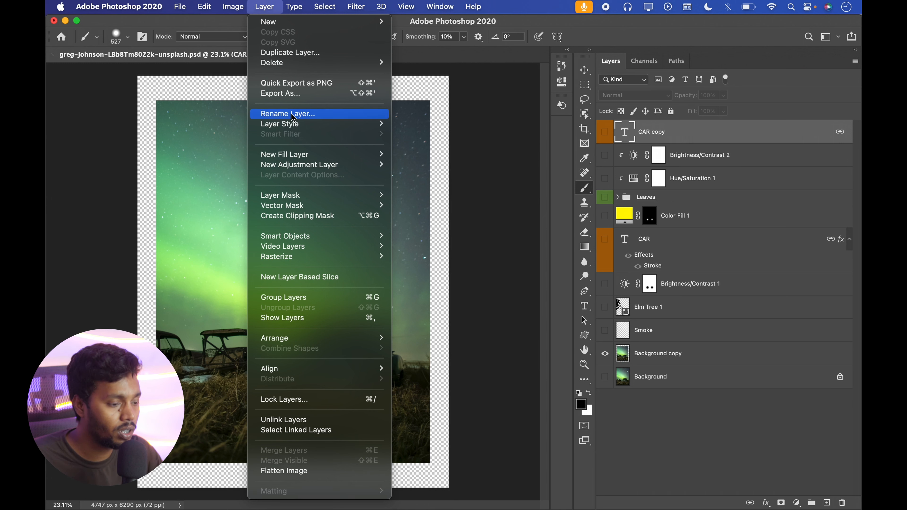
mouse_move(307, 126)
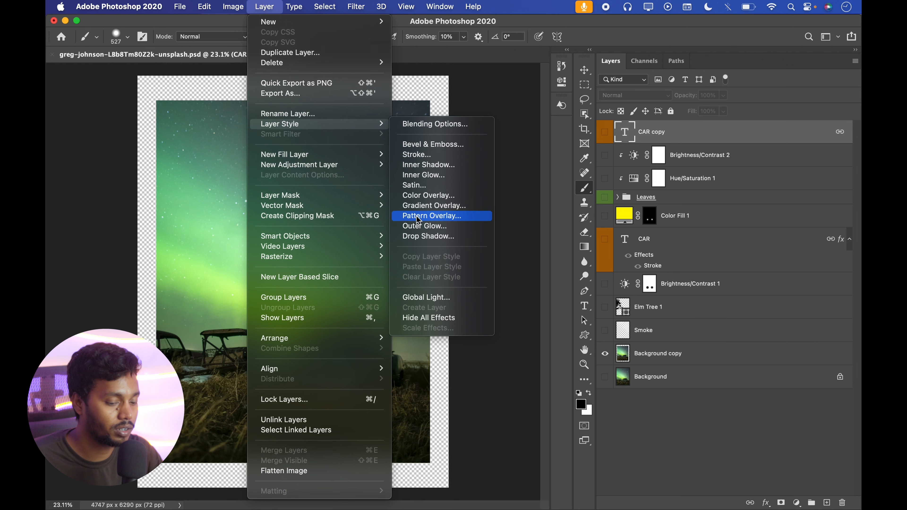
left_click(769, 505)
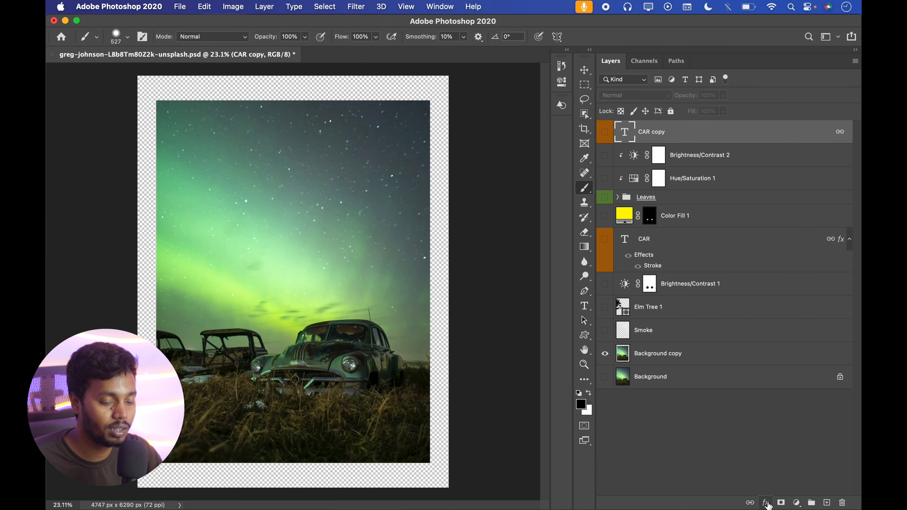
- Examine the fill layer, adjustment layer, layer mask and vector mask options available for the CAR copy layer
left_click(271, 5)
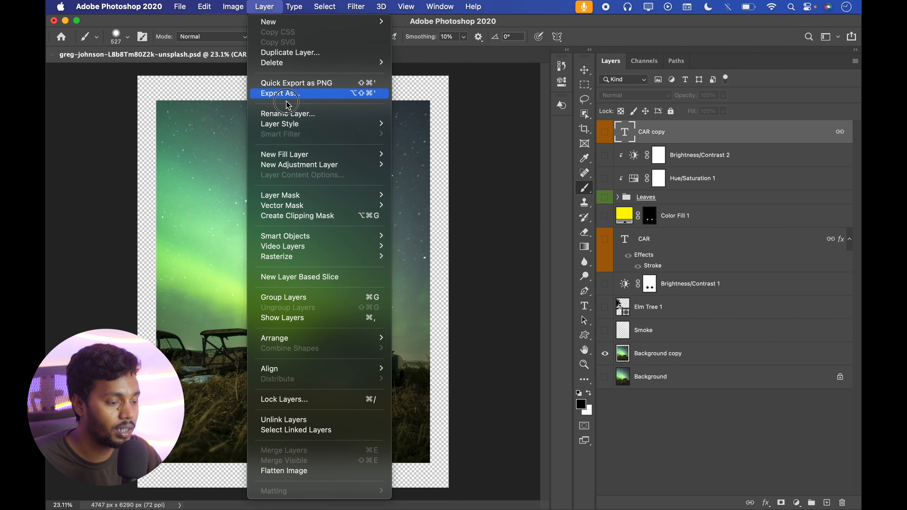
mouse_move(289, 124)
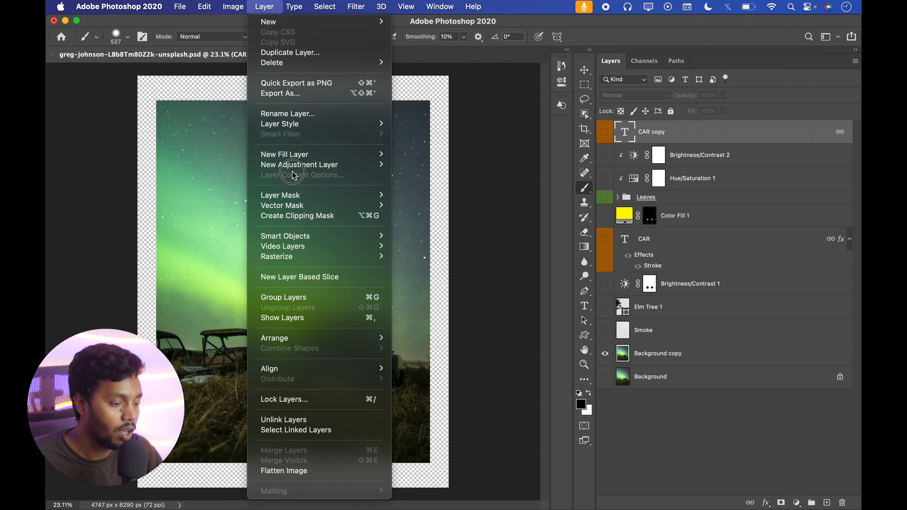
mouse_move(294, 154)
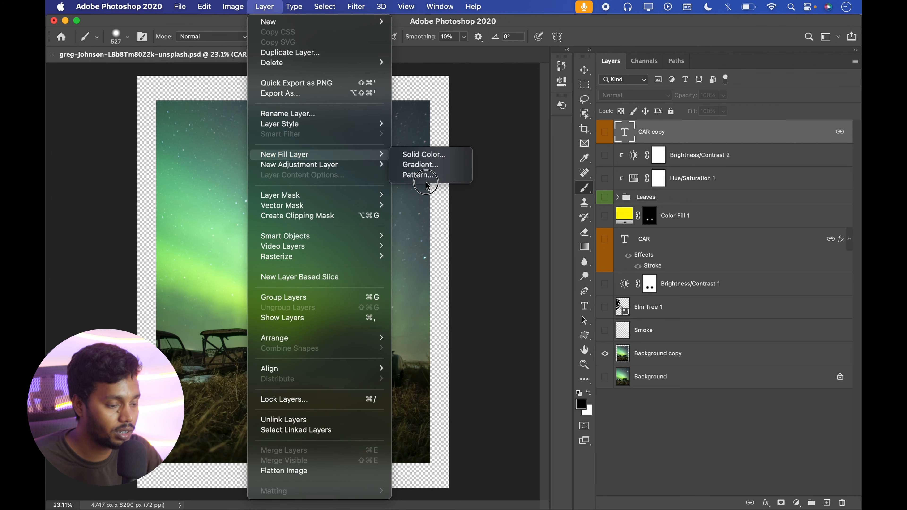
left_click(771, 446)
left_click(797, 502)
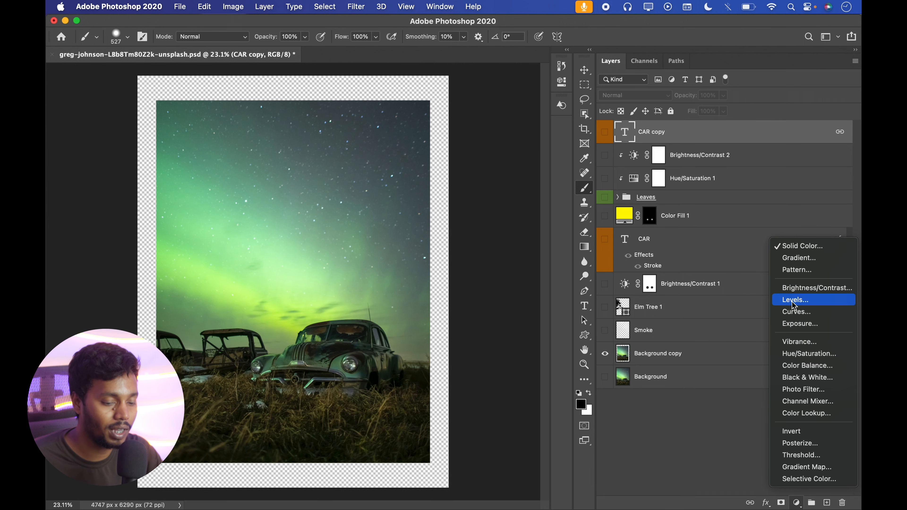
left_click(694, 441)
left_click(256, 10)
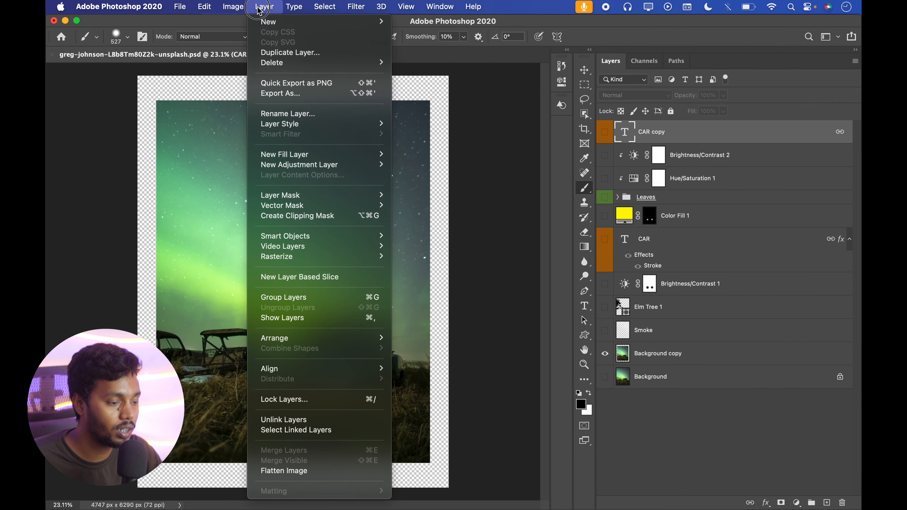
mouse_move(299, 159)
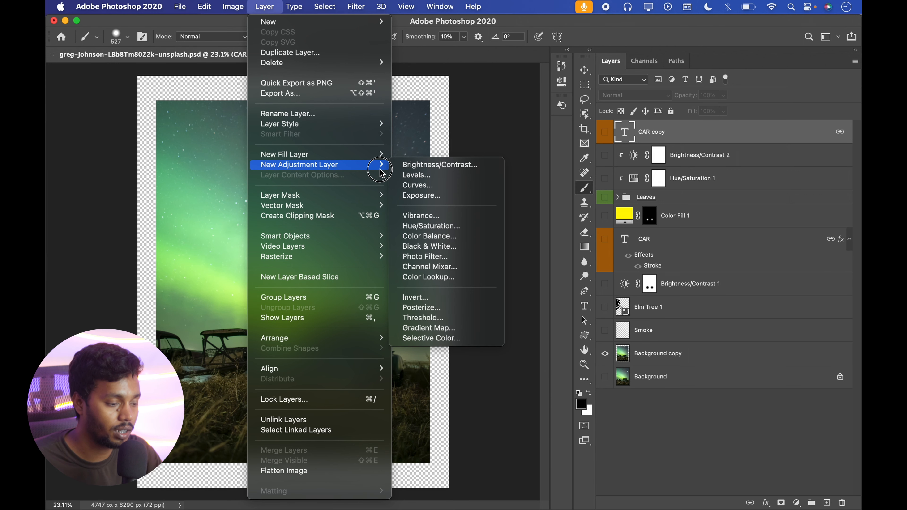
mouse_move(357, 196)
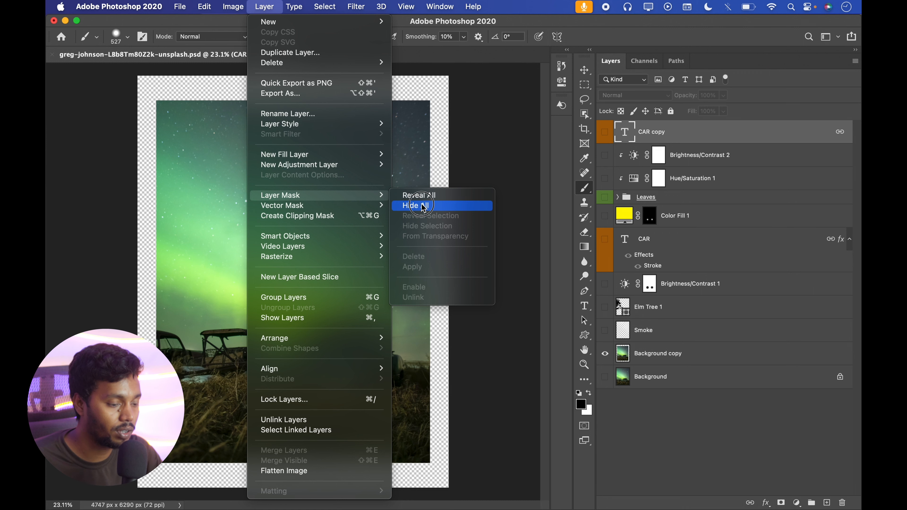
mouse_move(331, 206)
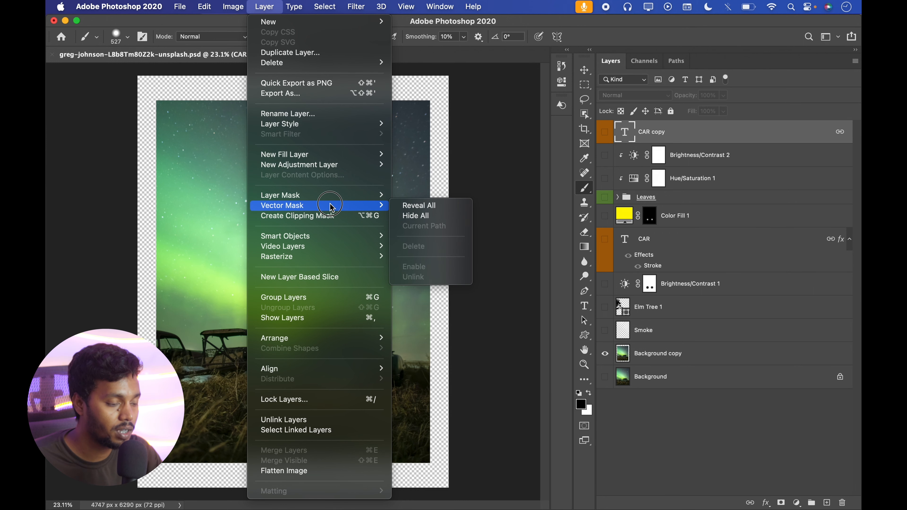